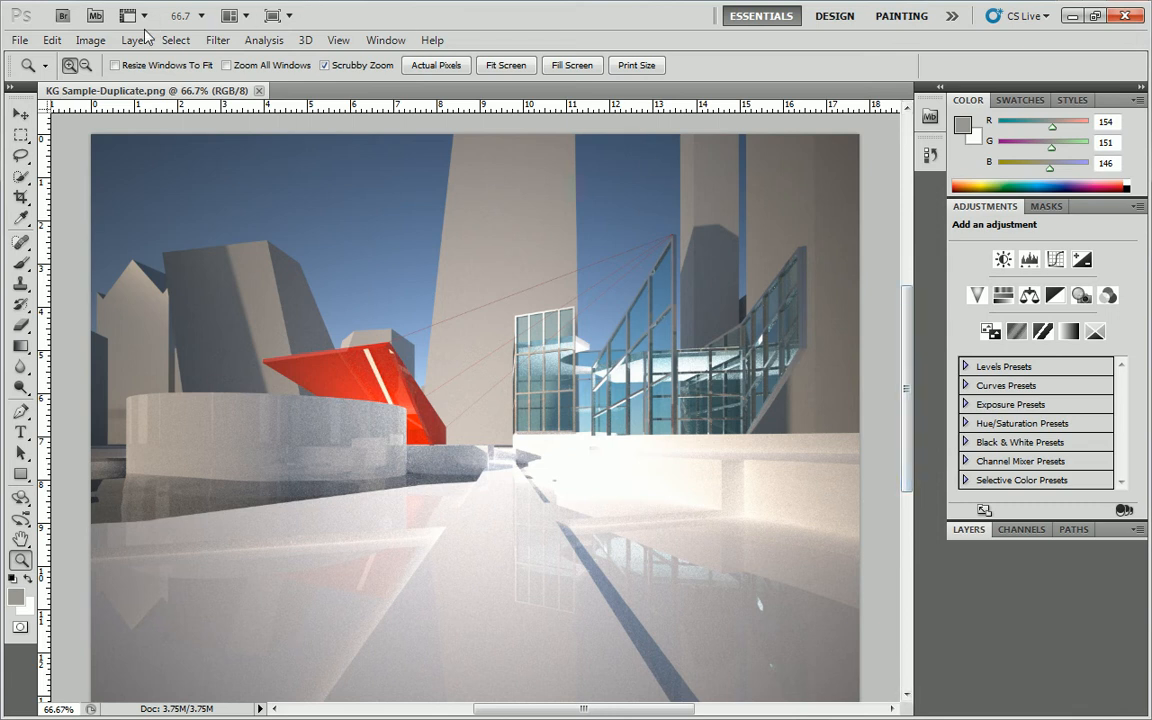
Step: Apply a Brightness/Contrast adjustment with brightness 17 to the image, comparing it with the preview off and on
click(95, 40)
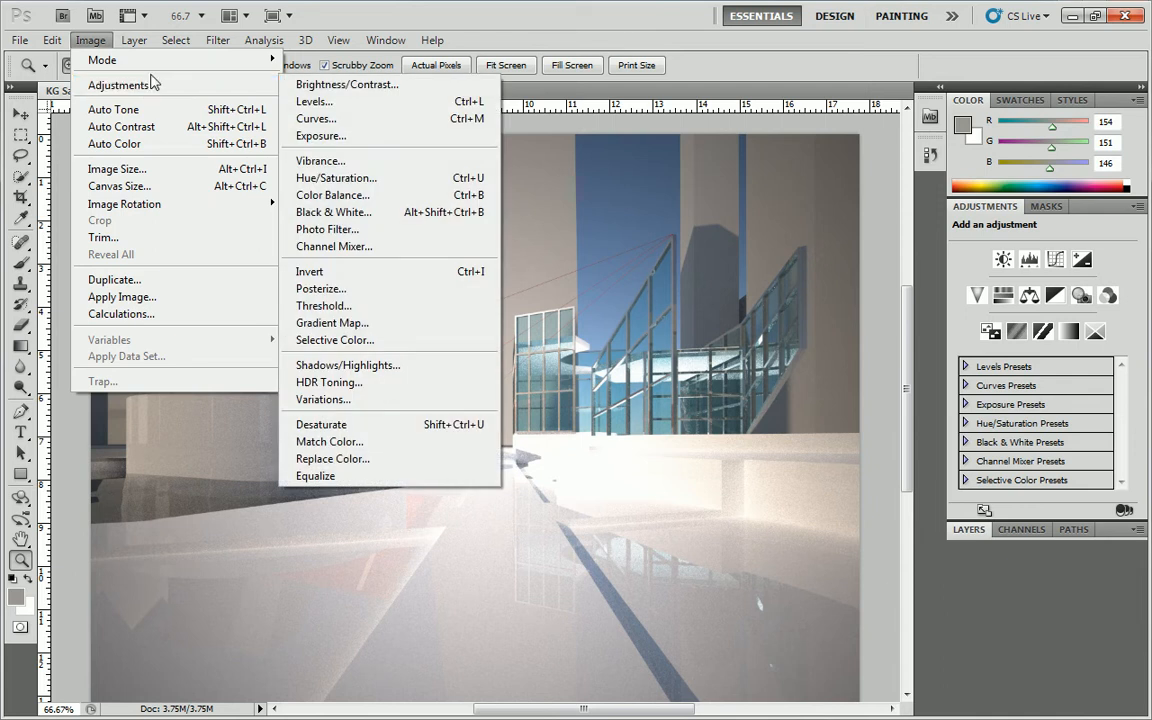
mouse_move(168, 65)
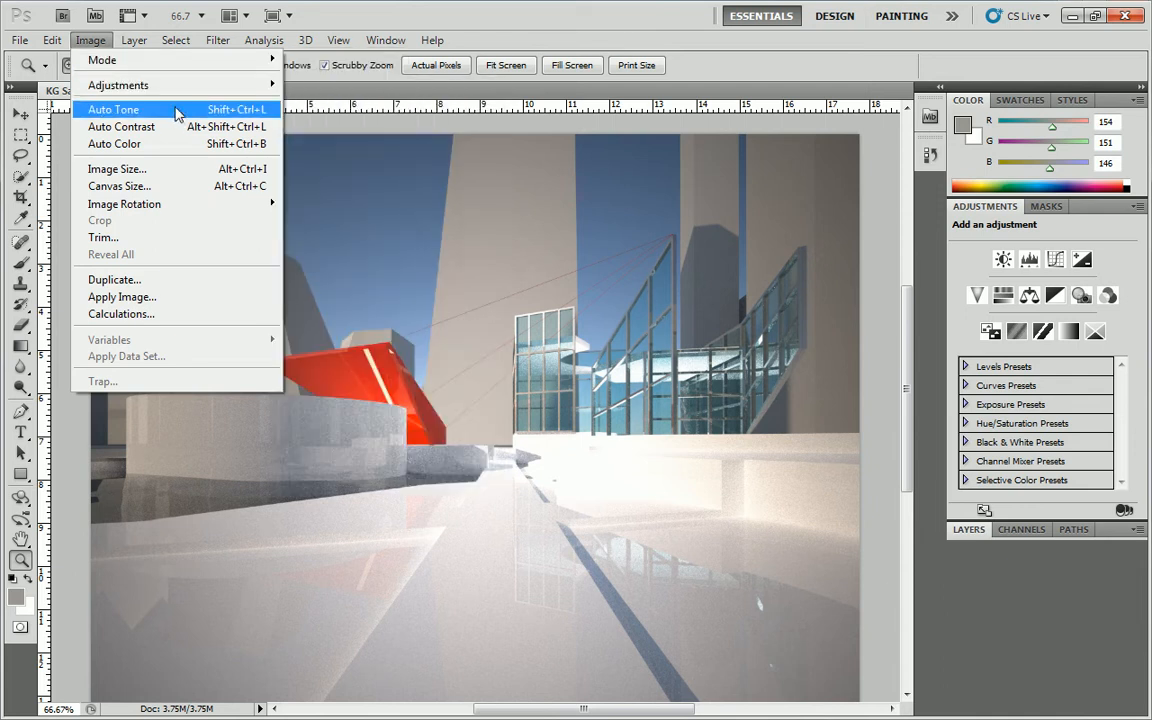
mouse_move(206, 90)
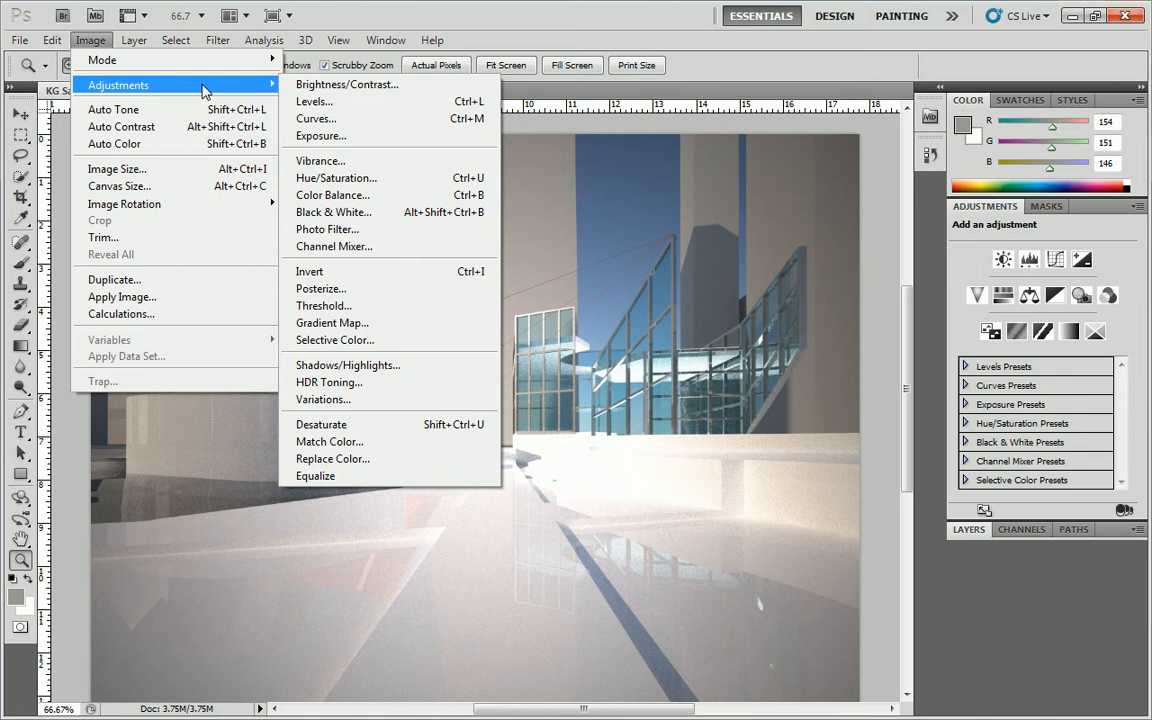
click(300, 88)
mouse_move(533, 240)
mouse_down()
mouse_move(571, 242)
mouse_move(543, 241)
mouse_up()
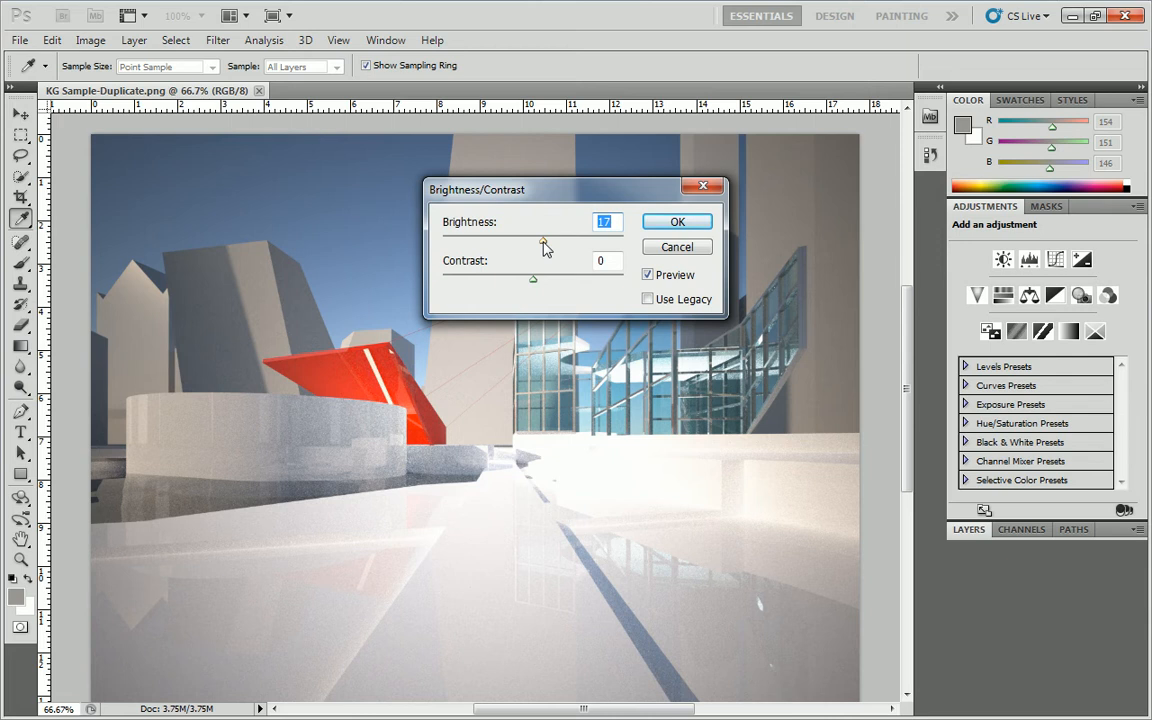
click(647, 275)
click(647, 275)
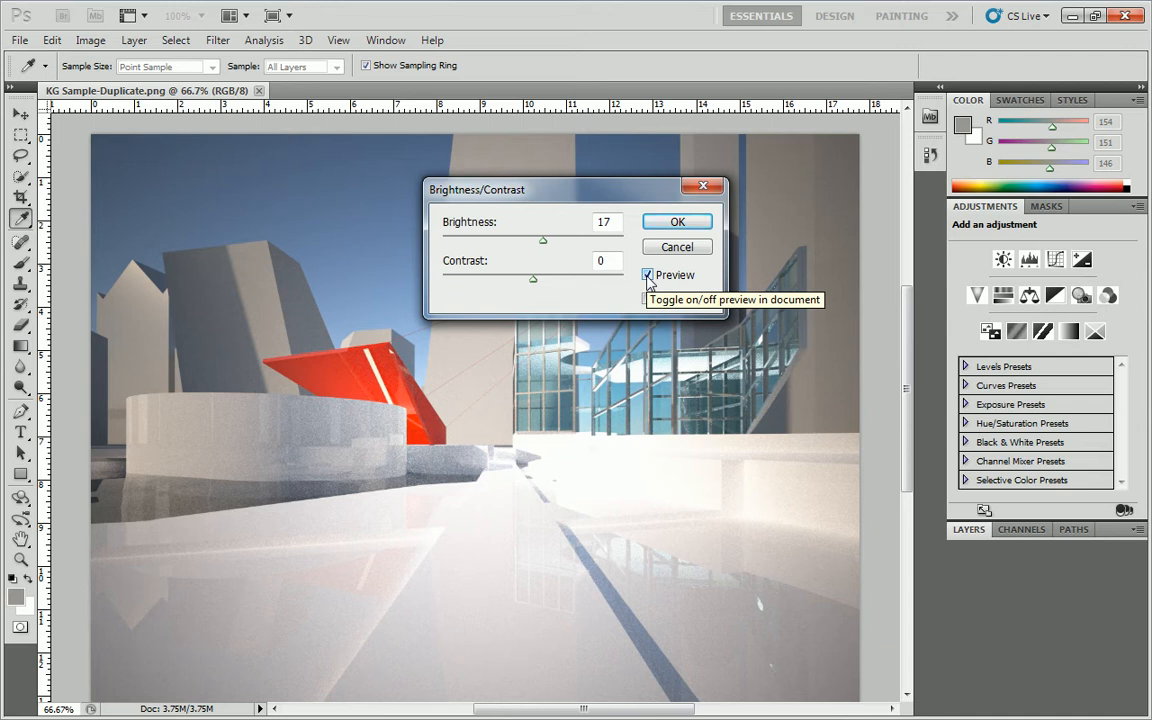
click(647, 275)
click(647, 275)
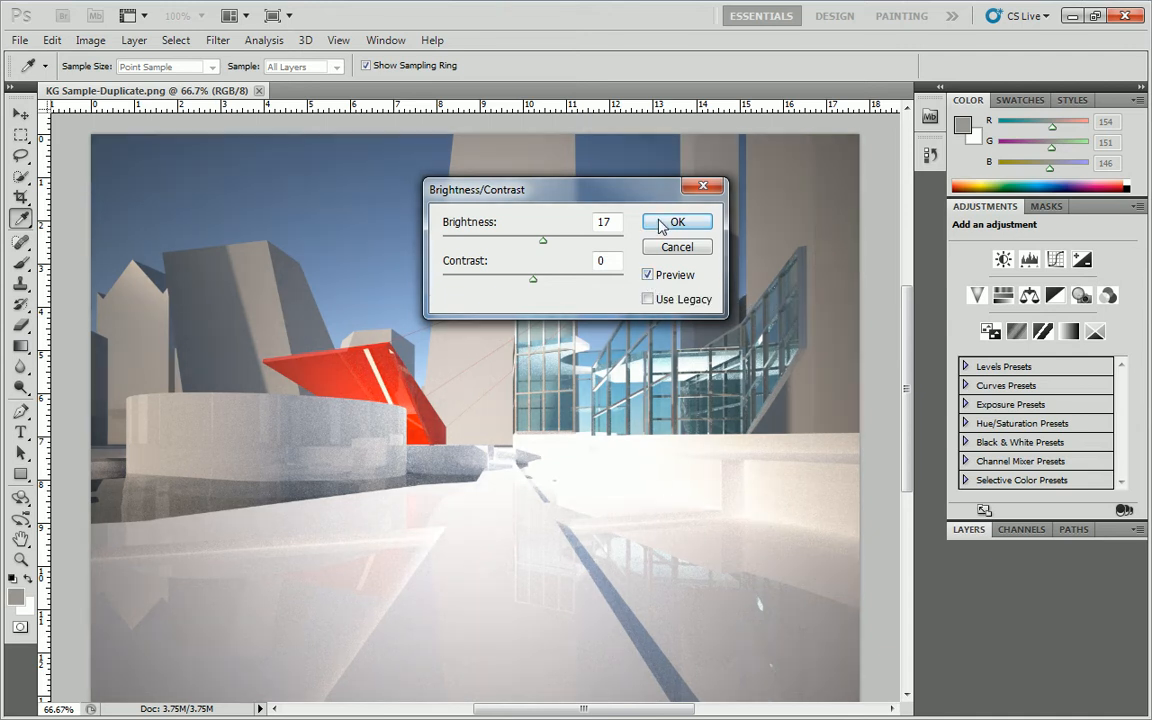
click(661, 225)
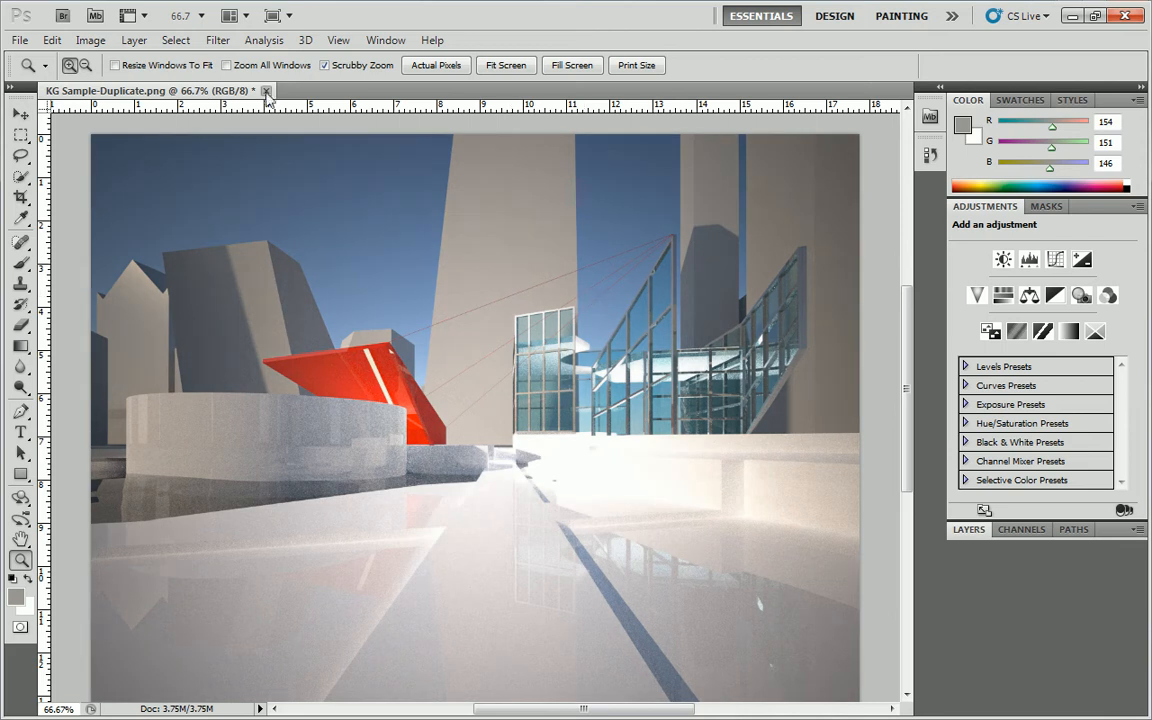
Step: Start a Curves adjustment on the RGB channel and add a curve point at input 85, output 96
click(90, 40)
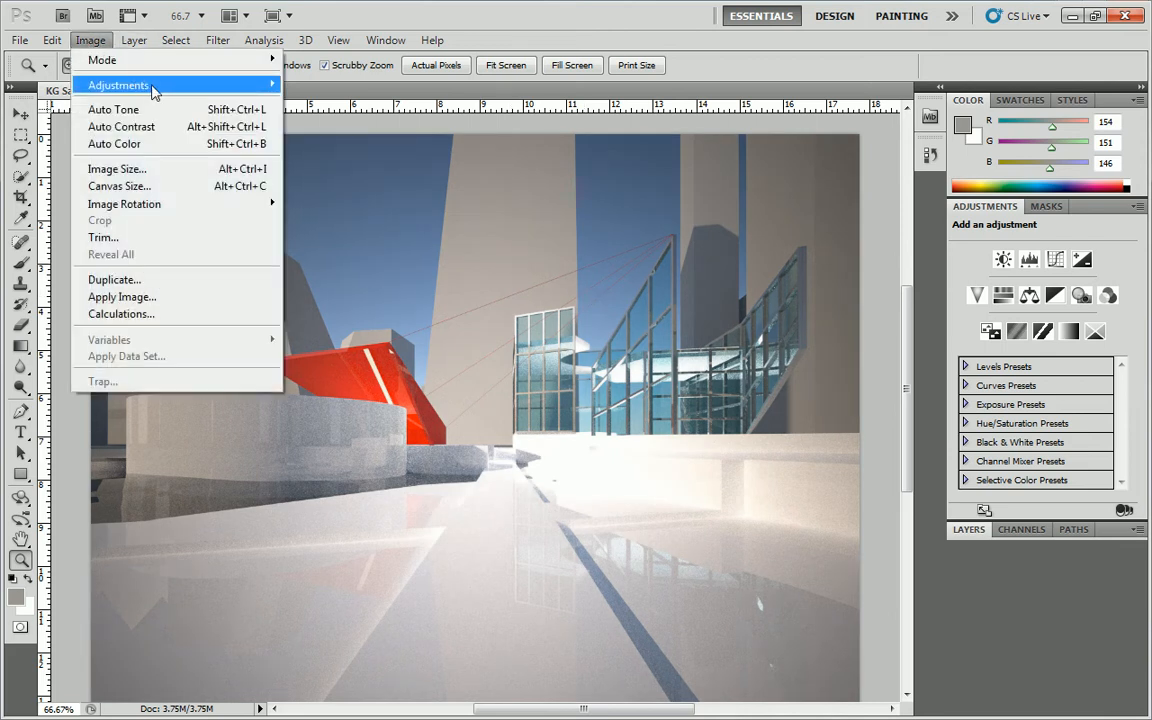
mouse_move(150, 85)
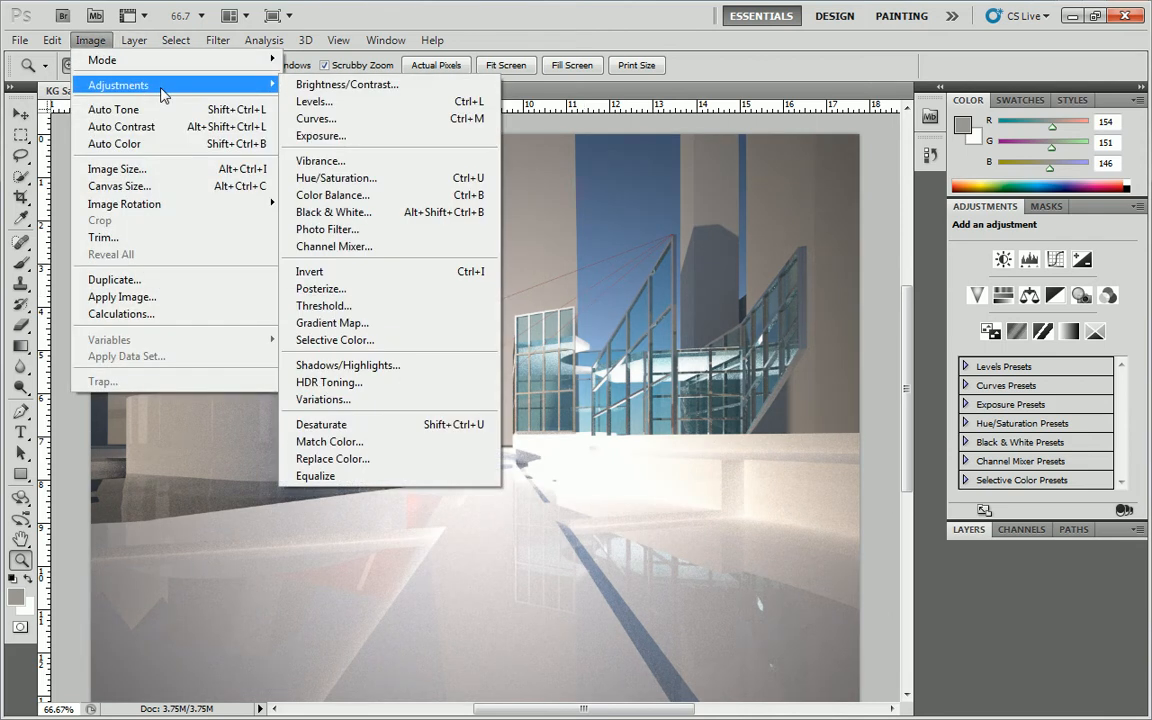
click(330, 120)
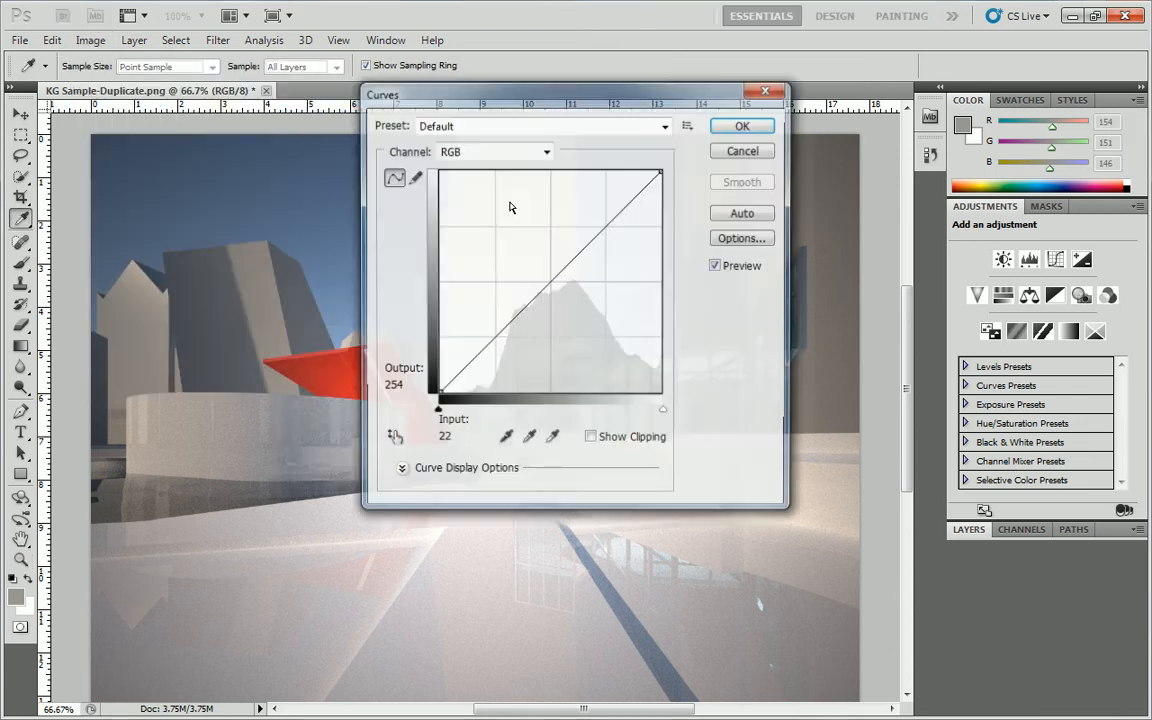
drag(593, 105, 369, 232)
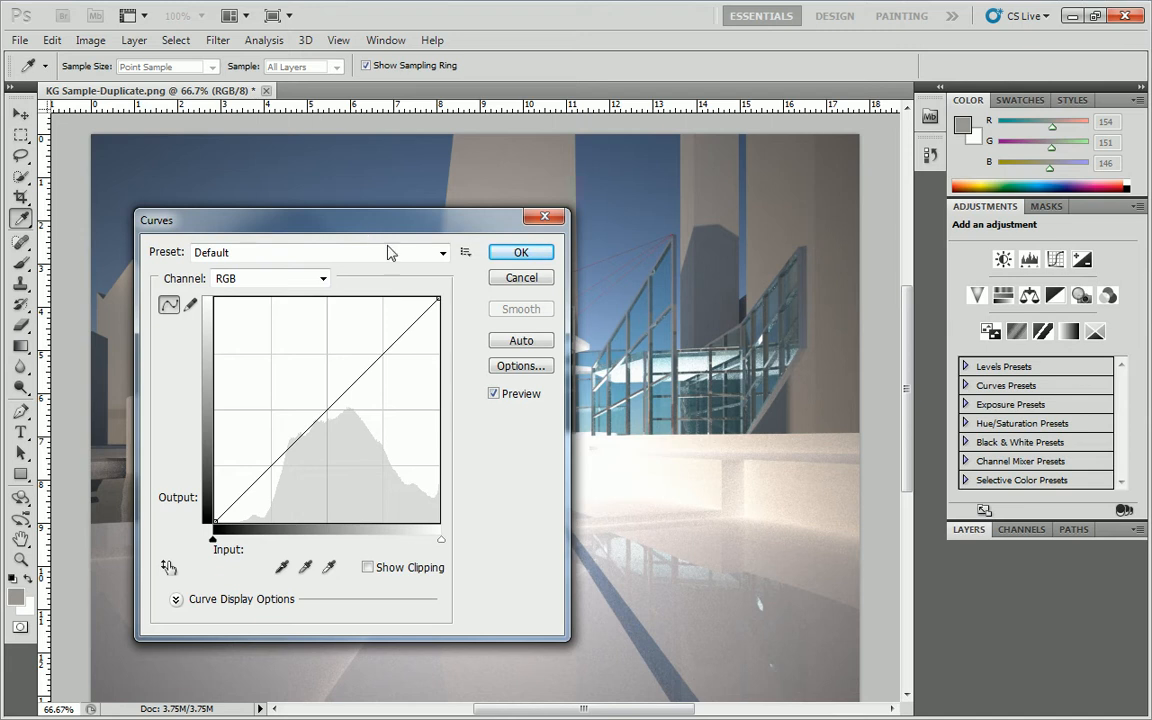
click(290, 438)
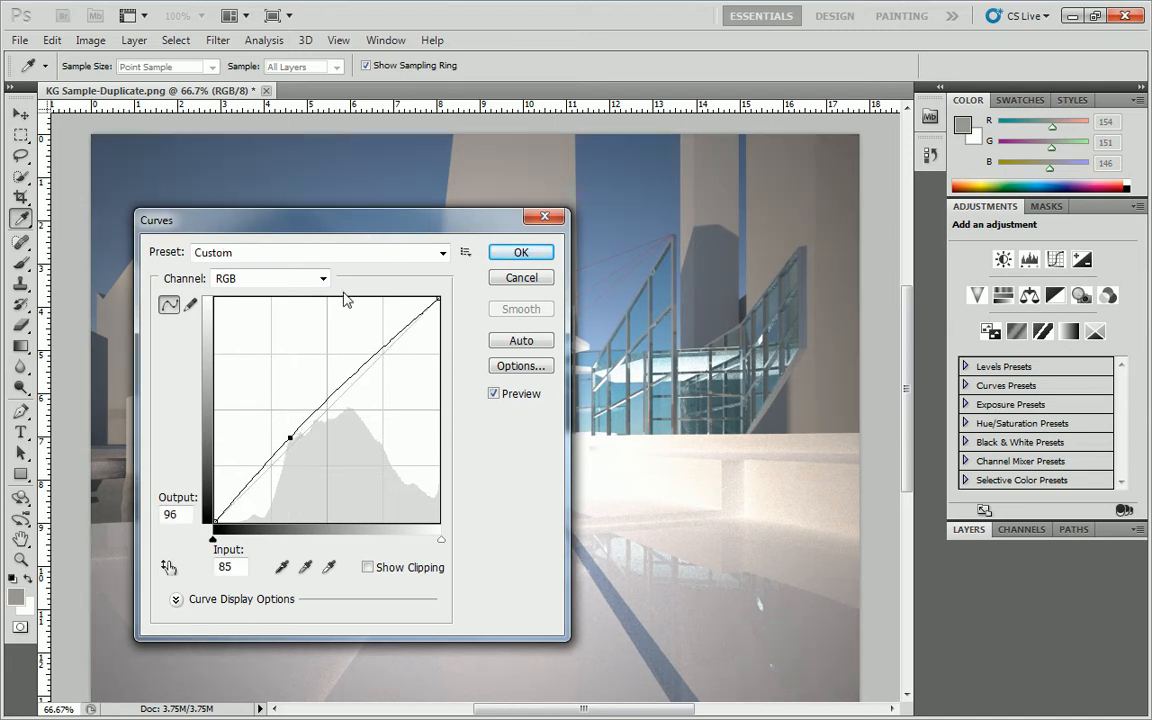
Step: Try a contrast-flattening curve with a shadow point near input 67, output 118 and a highlight point at input 180, output 129
drag(393, 221, 1005, 204)
mouse_move(906, 421)
mouse_down()
mouse_move(905, 388)
mouse_move(869, 435)
mouse_move(900, 452)
mouse_move(890, 413)
mouse_up()
drag(955, 346, 968, 374)
click(889, 411)
drag(889, 411, 883, 403)
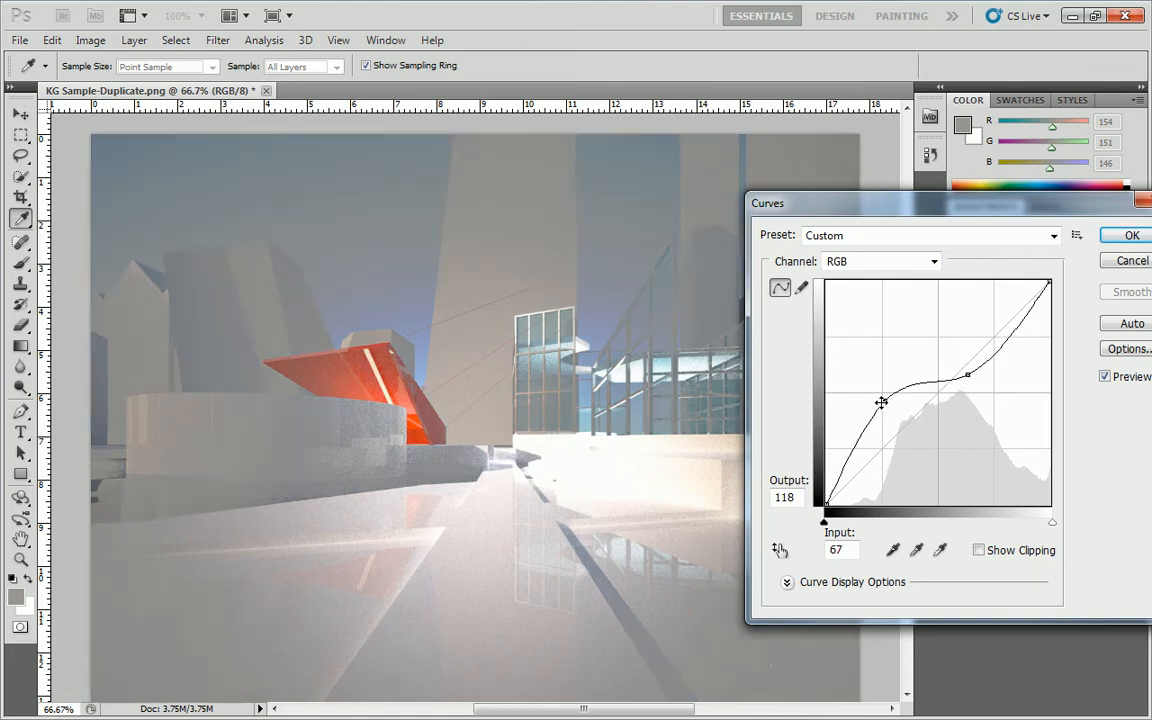
drag(971, 378, 988, 393)
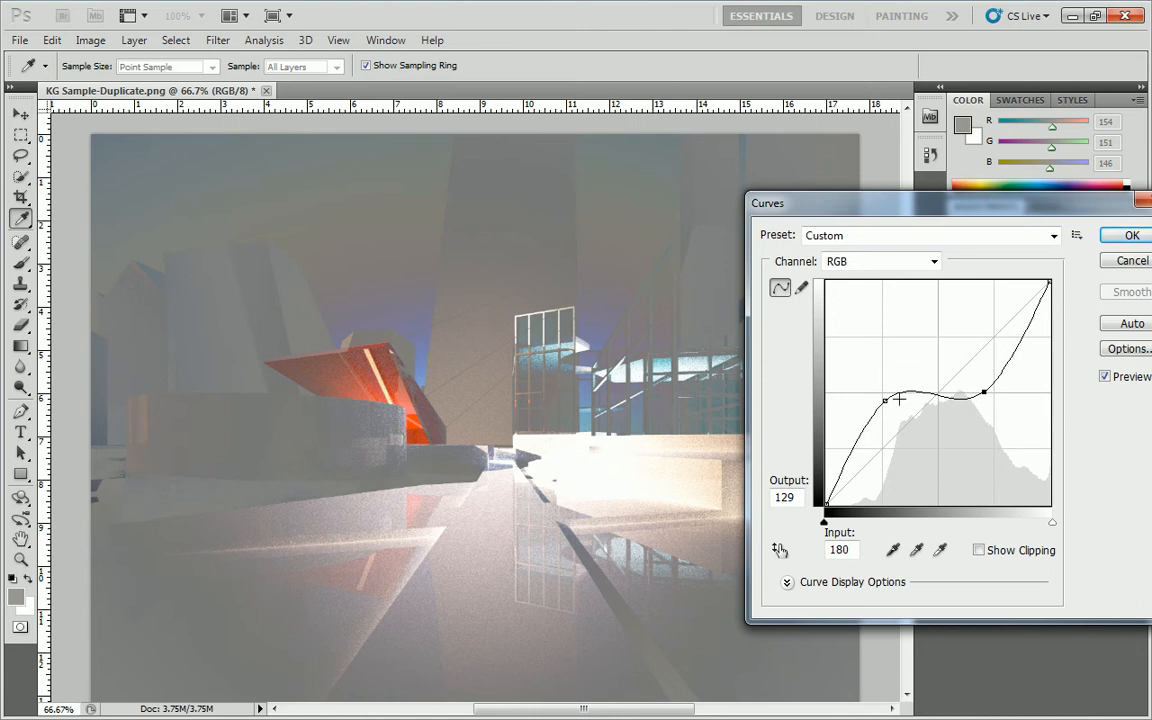
Step: Try an S-shaped curve with the upper point at input 168, output 184 and the lower point at input 78, output 73
drag(984, 392, 980, 347)
drag(885, 400, 904, 470)
drag(980, 347, 972, 337)
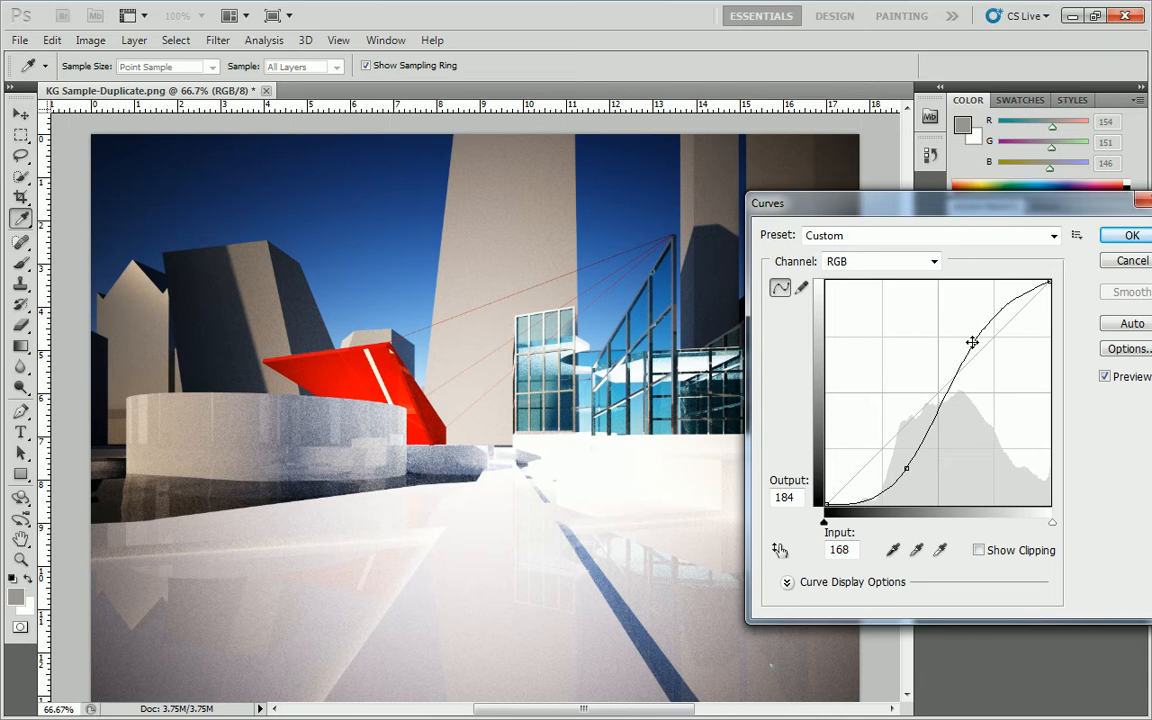
drag(906, 468, 894, 440)
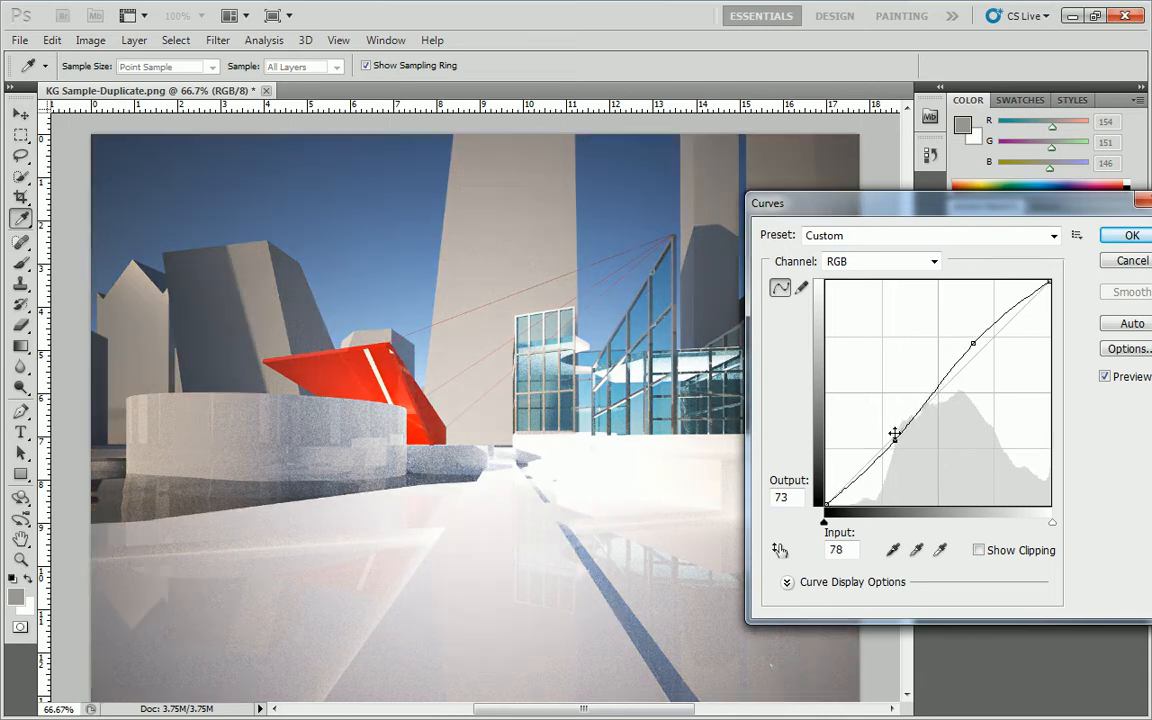
Step: Try a curve that darkens the shadows, lowering the shadow point and placing the upper point at input 104, output 95
drag(972, 345, 944, 385)
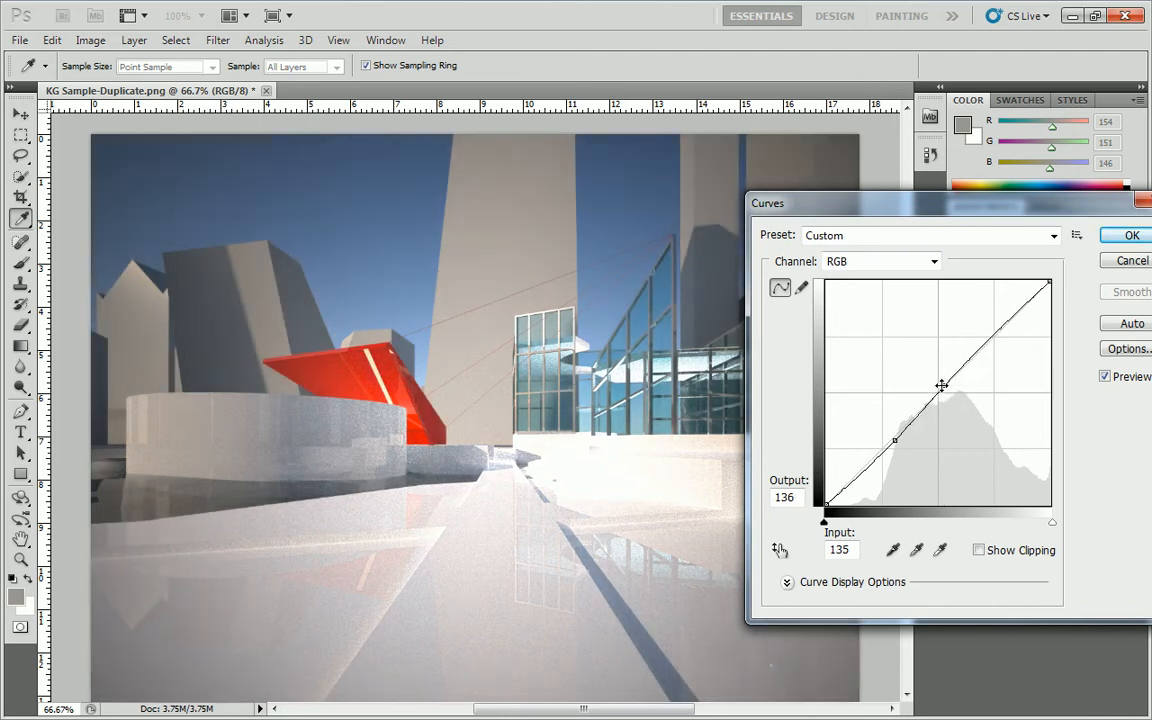
drag(896, 437, 893, 455)
drag(944, 385, 916, 421)
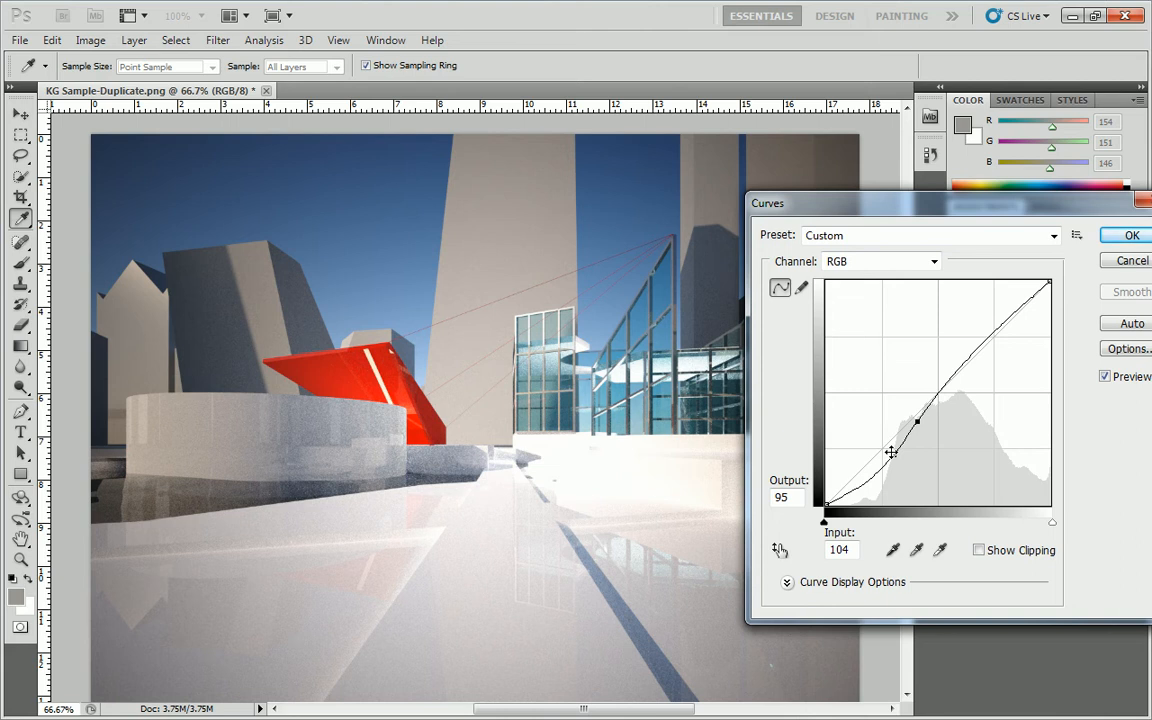
Step: Try darkening the highlights with one point near the curve's upper end and another at input 148, output 139, and discard the Curves adjustment
drag(916, 420, 1023, 333)
drag(893, 455, 956, 383)
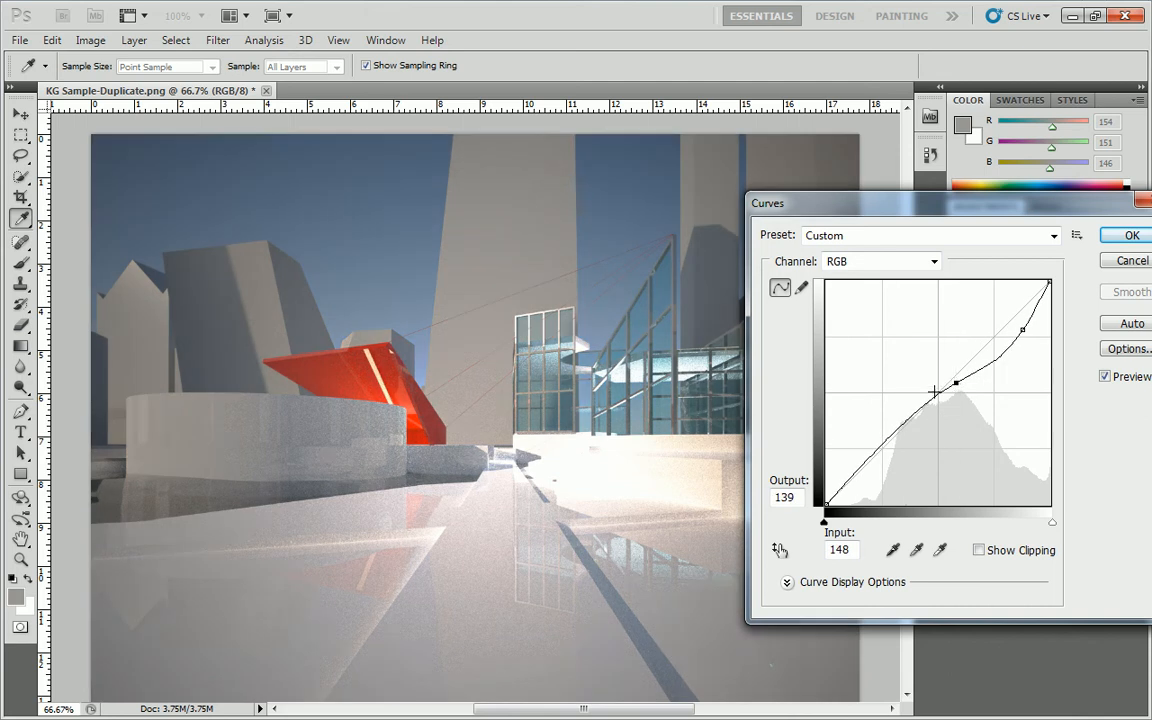
drag(1053, 218, 801, 247)
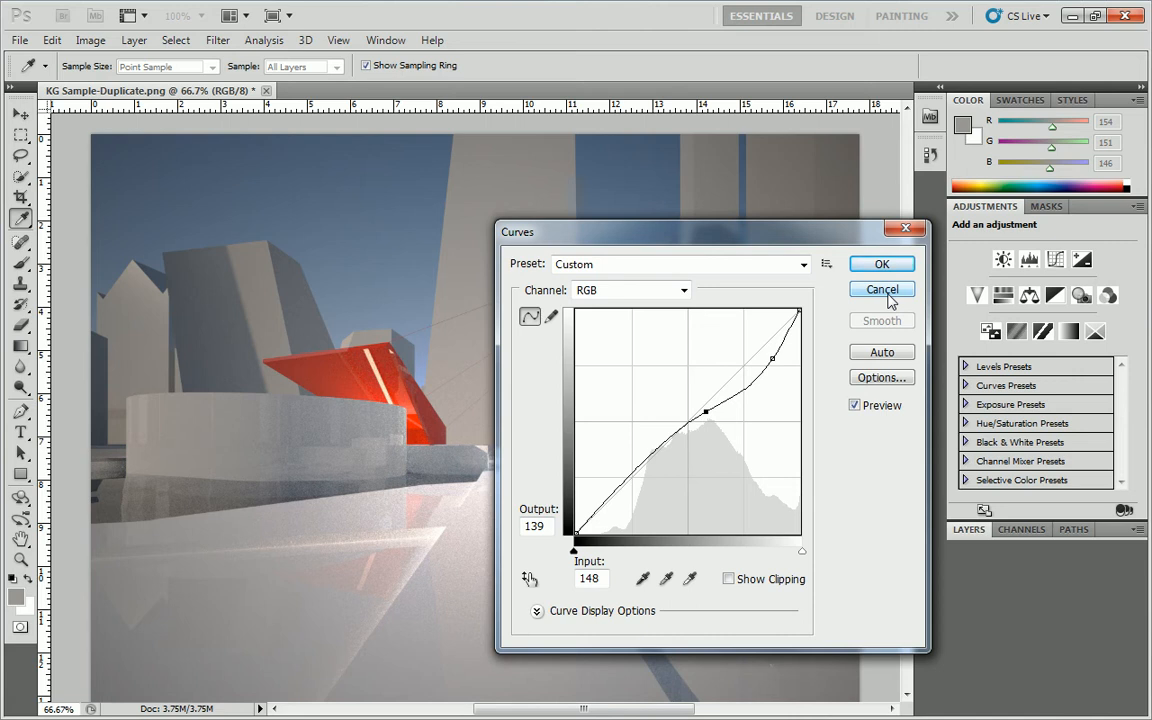
click(882, 290)
key(z)
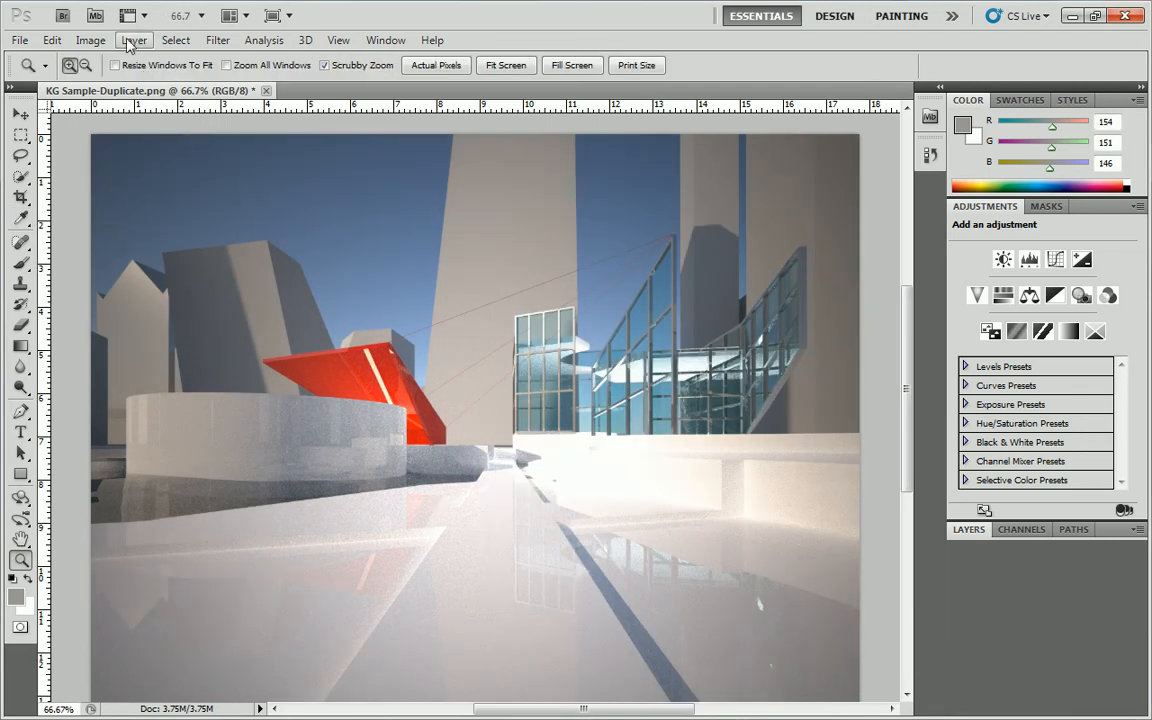
Step: Try a Shadows/Highlights adjustment with shadows at 19% and highlights at 77%
click(90, 40)
mouse_move(172, 85)
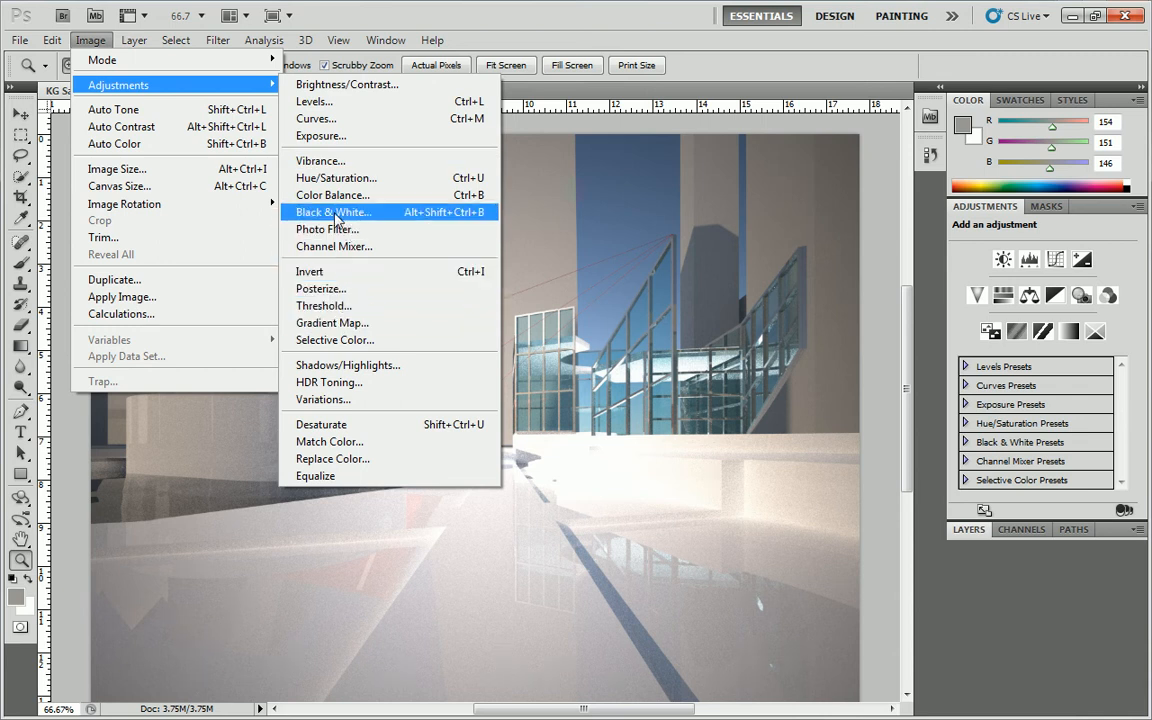
click(338, 368)
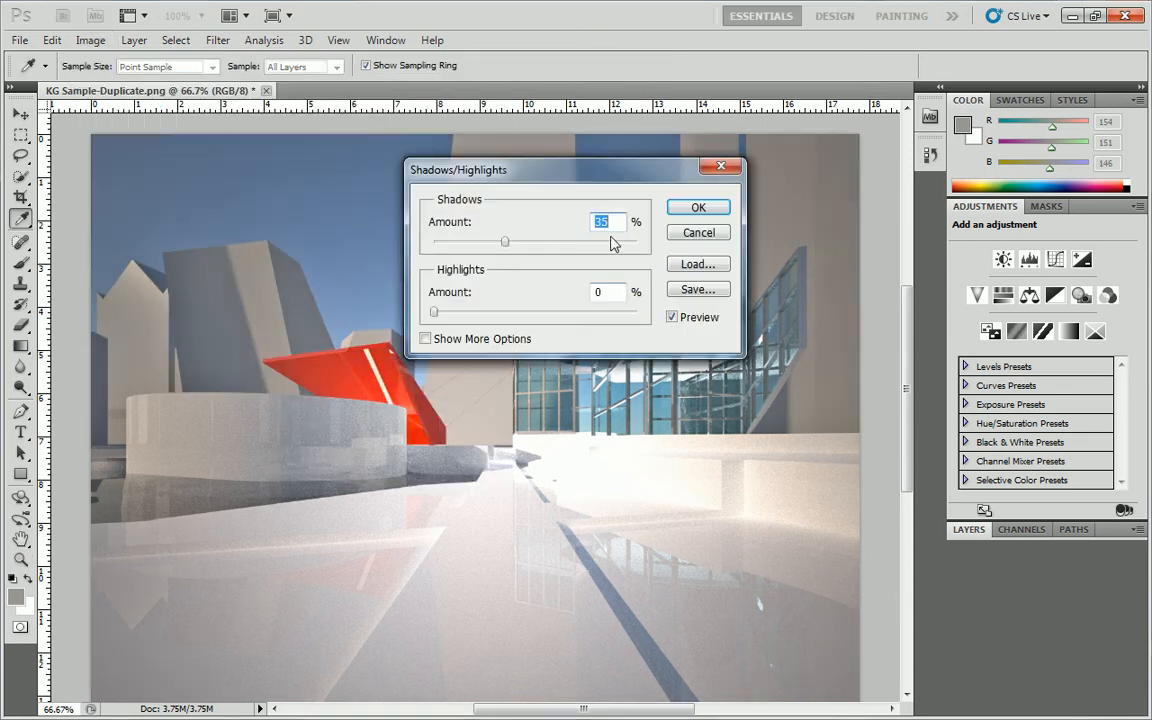
drag(591, 178, 840, 218)
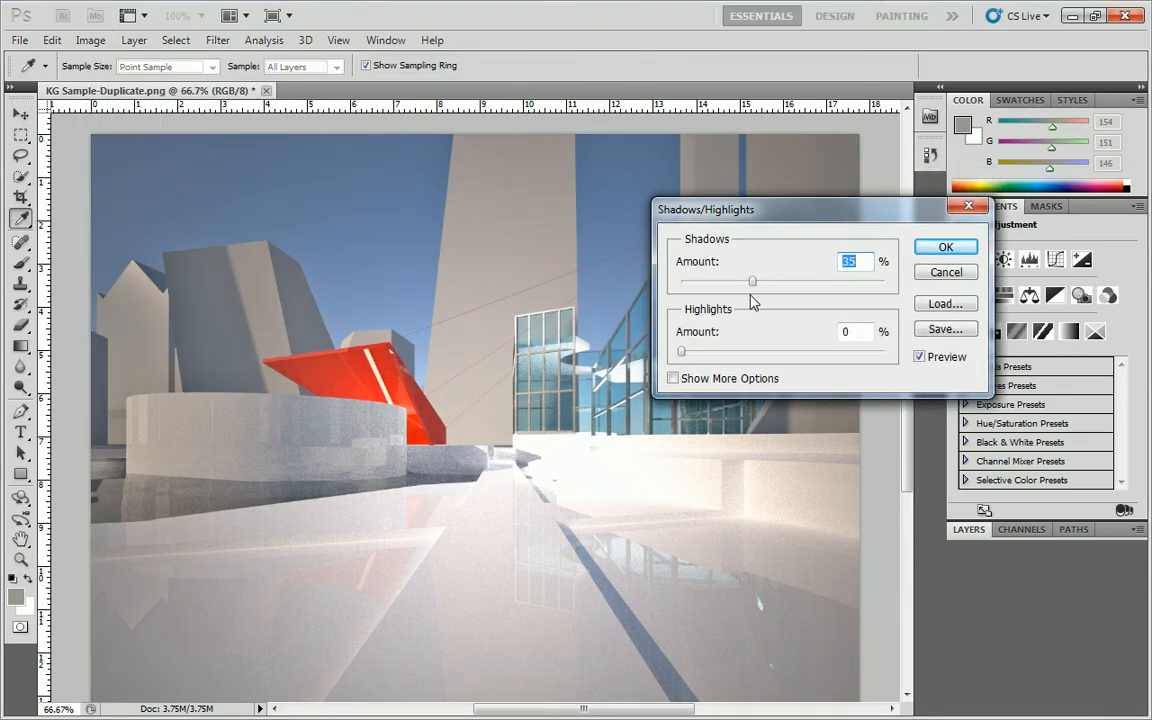
drag(752, 281, 722, 288)
drag(683, 352, 838, 357)
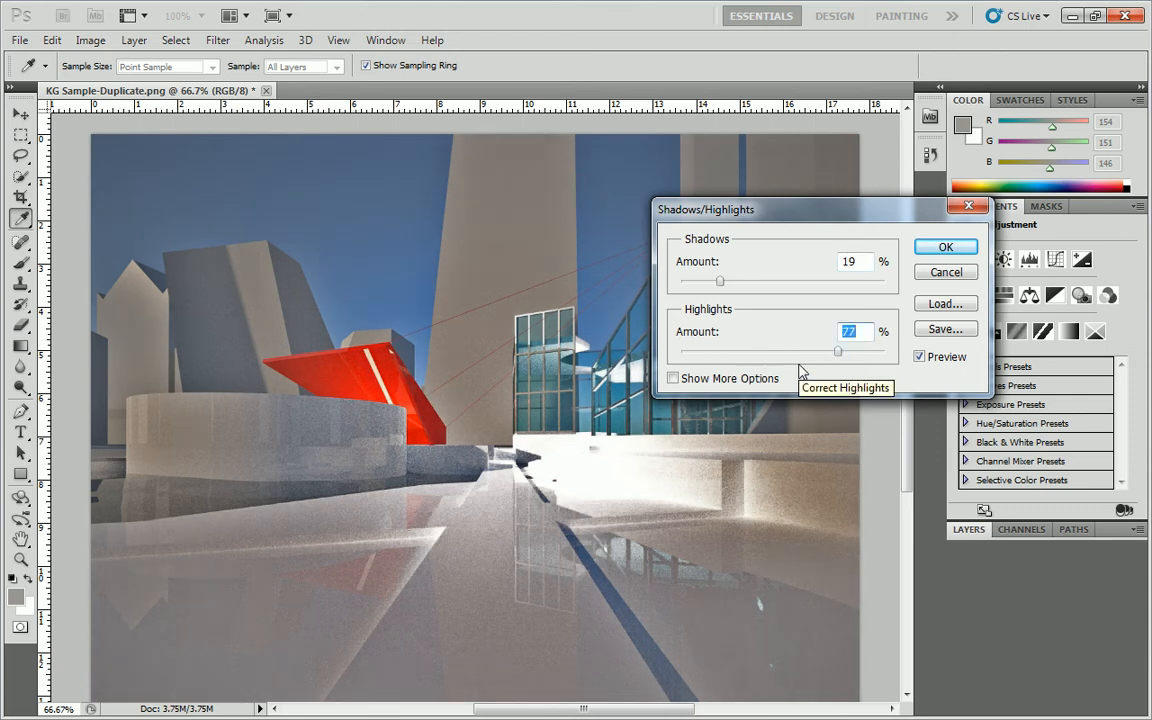
Step: Reduce the highlights amount to 7% and lower, set shadows to 0%, and discard the Shadows/Highlights adjustment
drag(838, 352, 697, 373)
drag(720, 282, 612, 265)
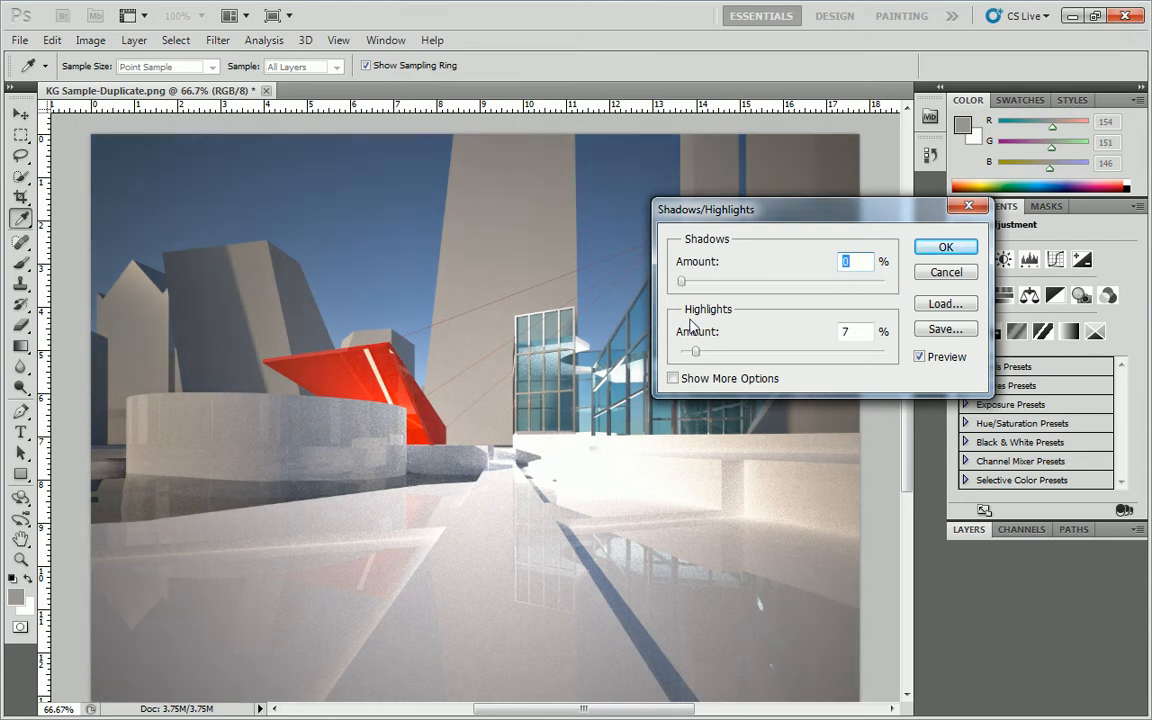
drag(696, 356, 685, 346)
click(943, 272)
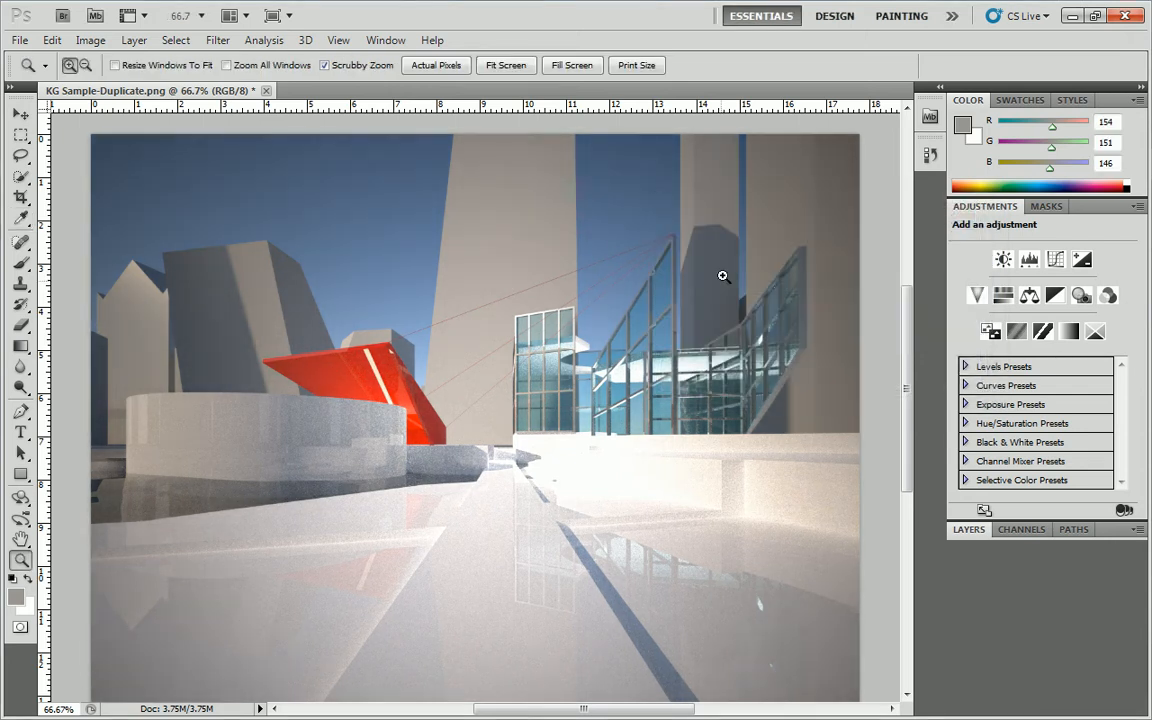
Step: Try an Exposure adjustment with exposure +0.30, offset +0.0265 and gamma correction 0.91
click(90, 40)
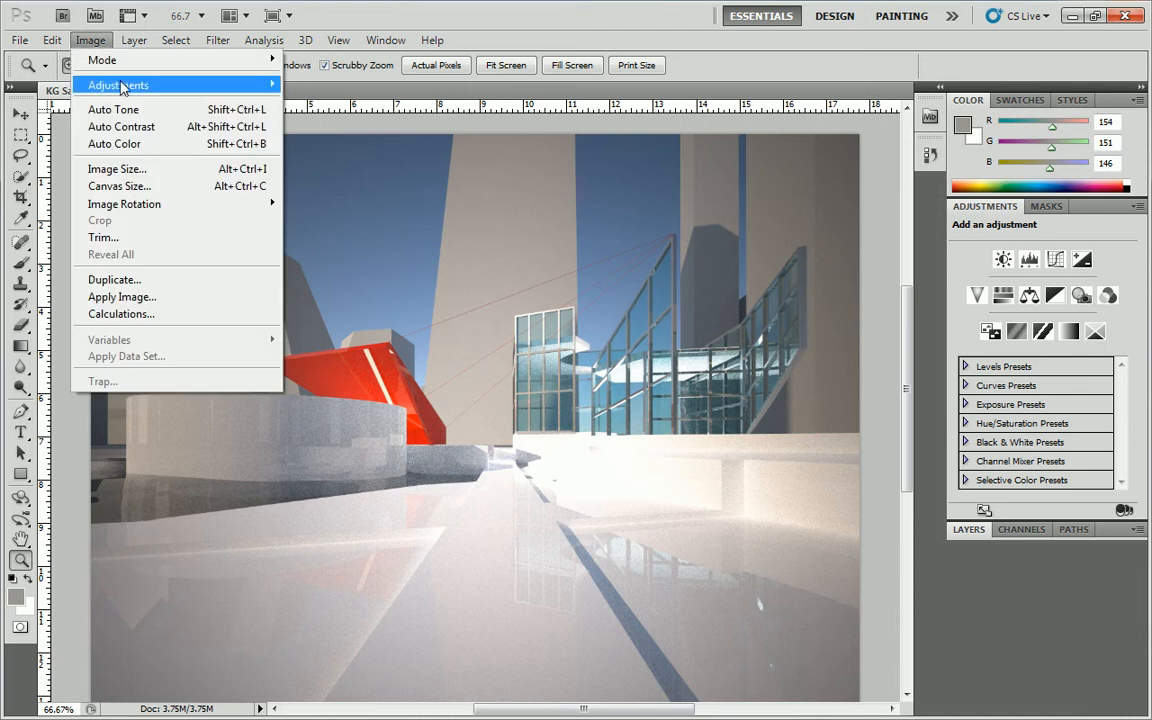
mouse_move(127, 88)
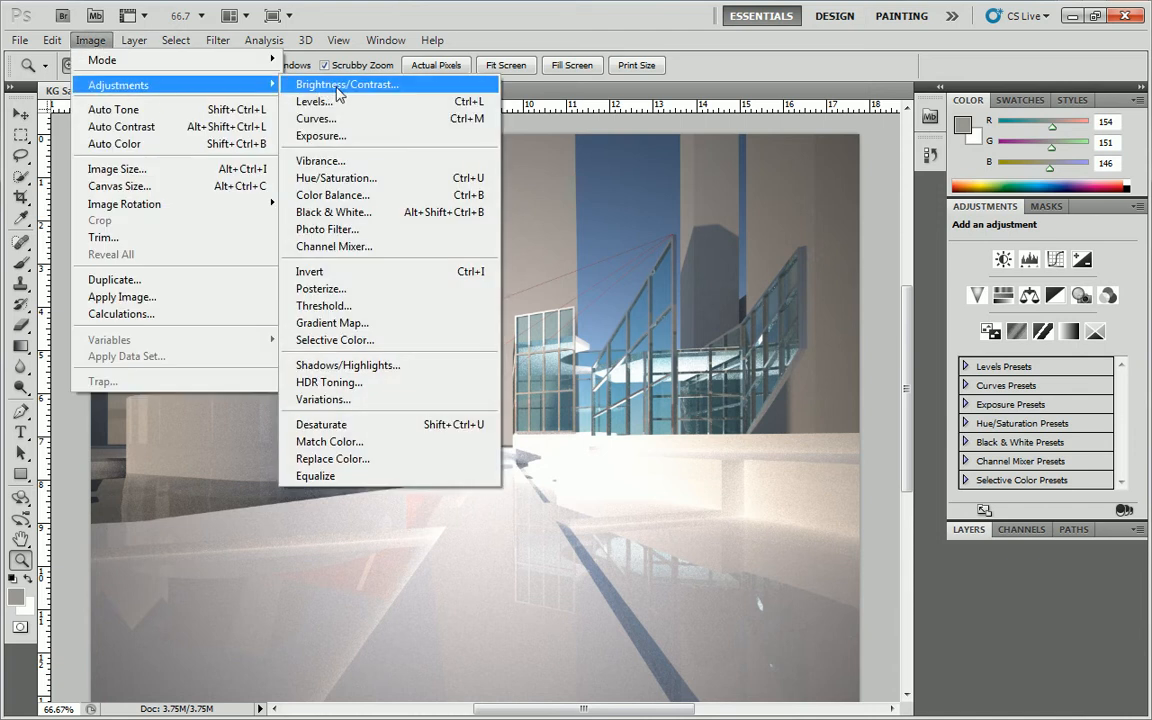
click(342, 139)
drag(545, 152, 869, 258)
mouse_move(866, 363)
mouse_down()
mouse_move(904, 361)
mouse_move(860, 365)
mouse_up()
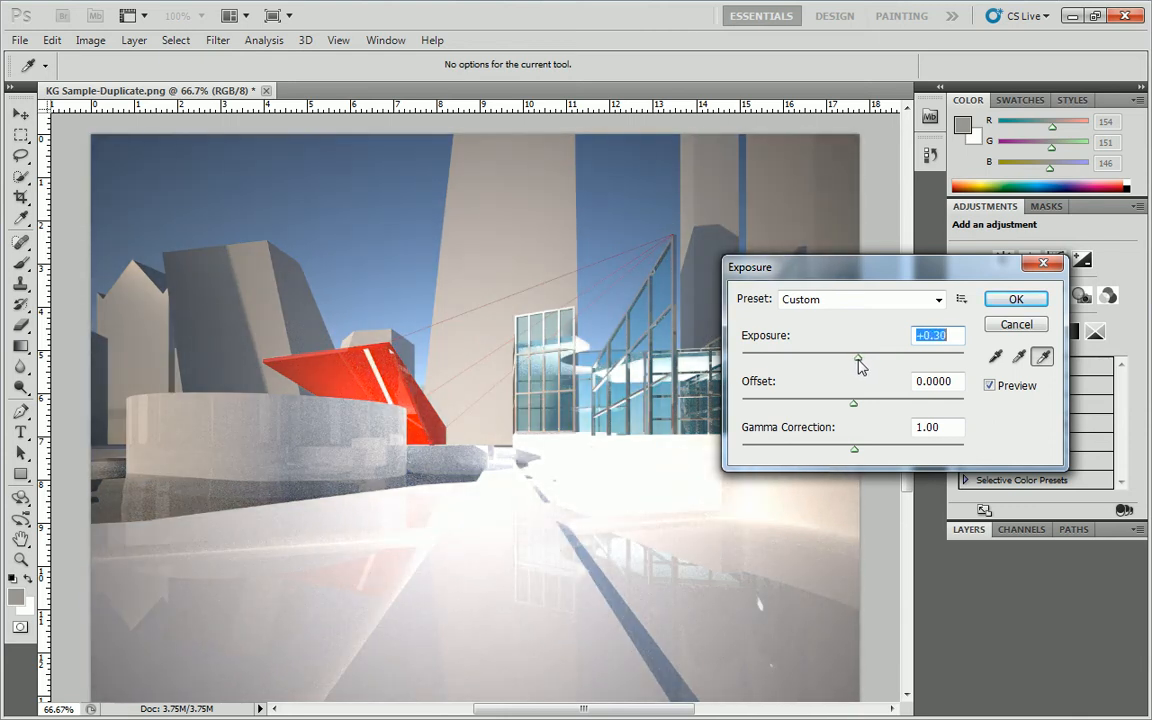
drag(856, 406, 859, 462)
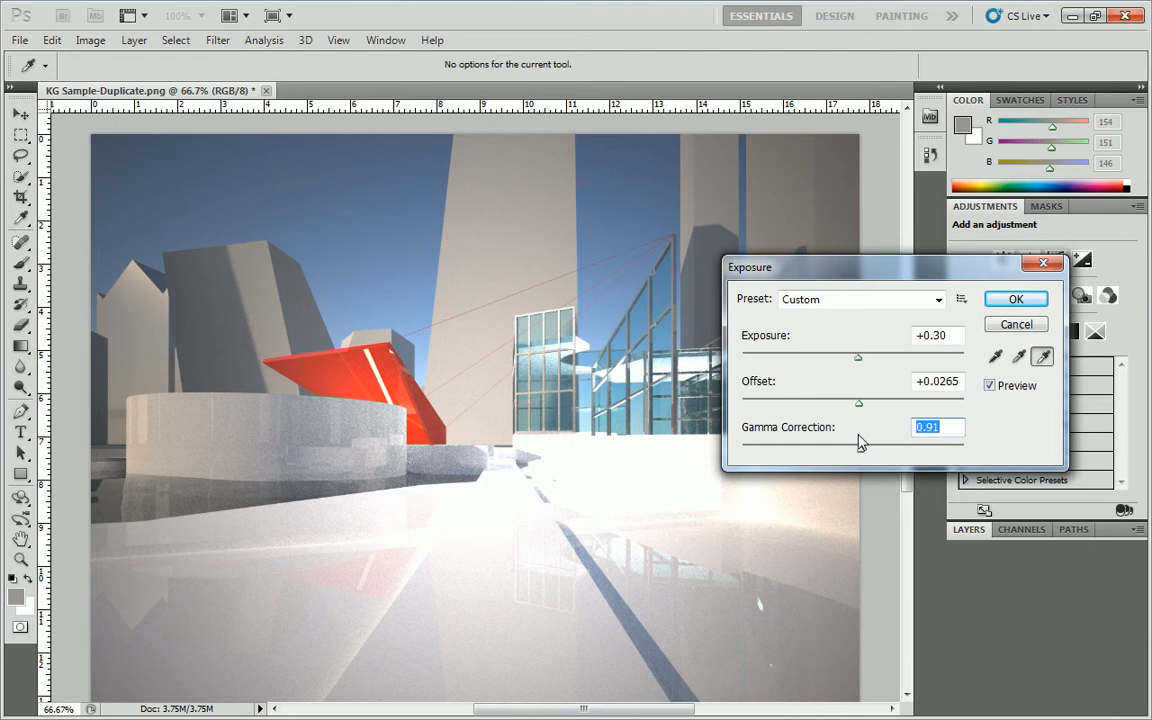
Step: Try offset +0.0592 and exposure +0.46, and discard the Exposure adjustment
click(866, 403)
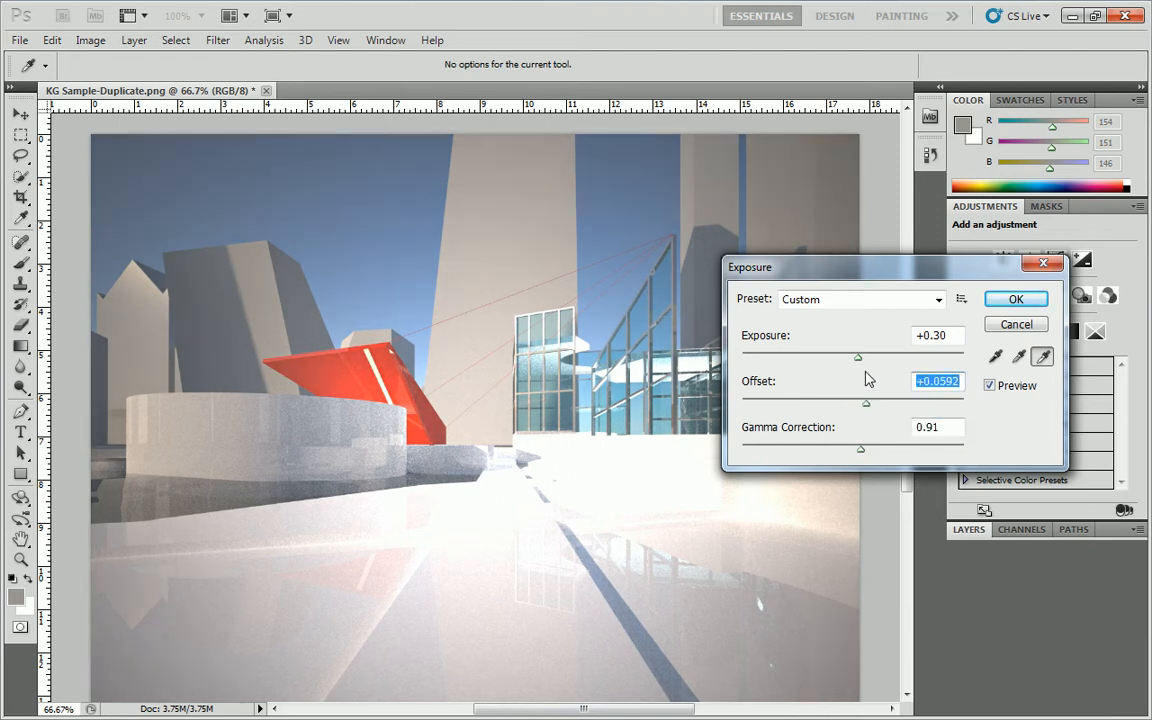
click(861, 357)
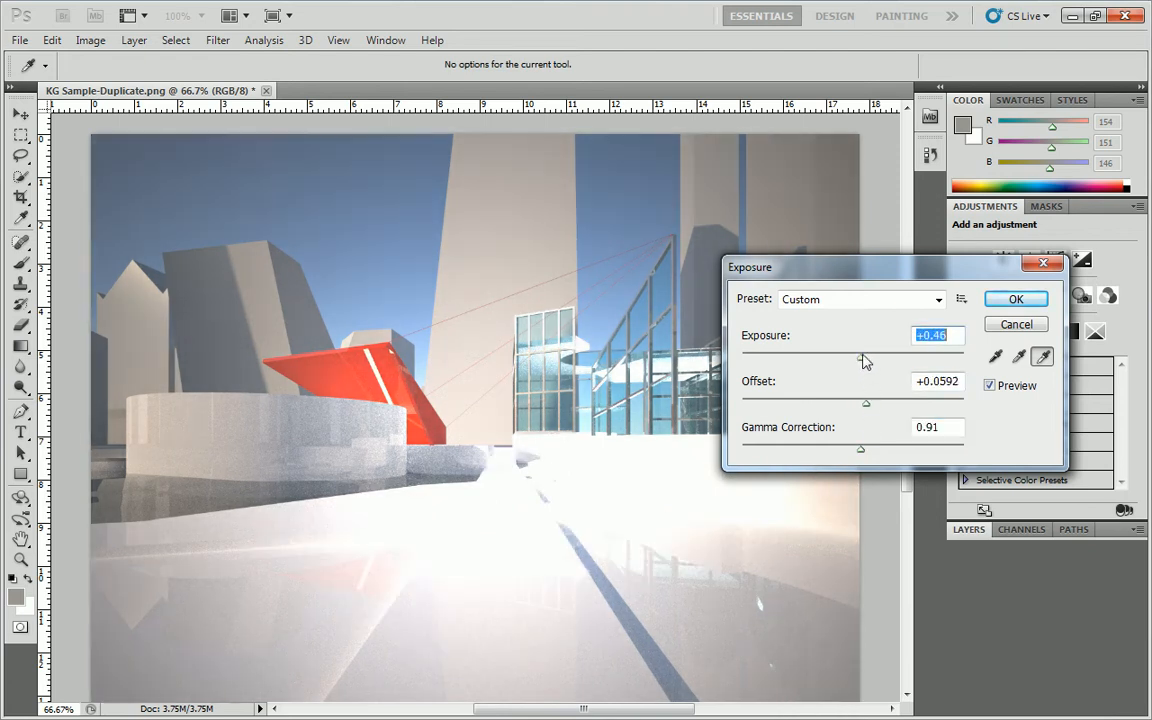
key(Escape)
key(z)
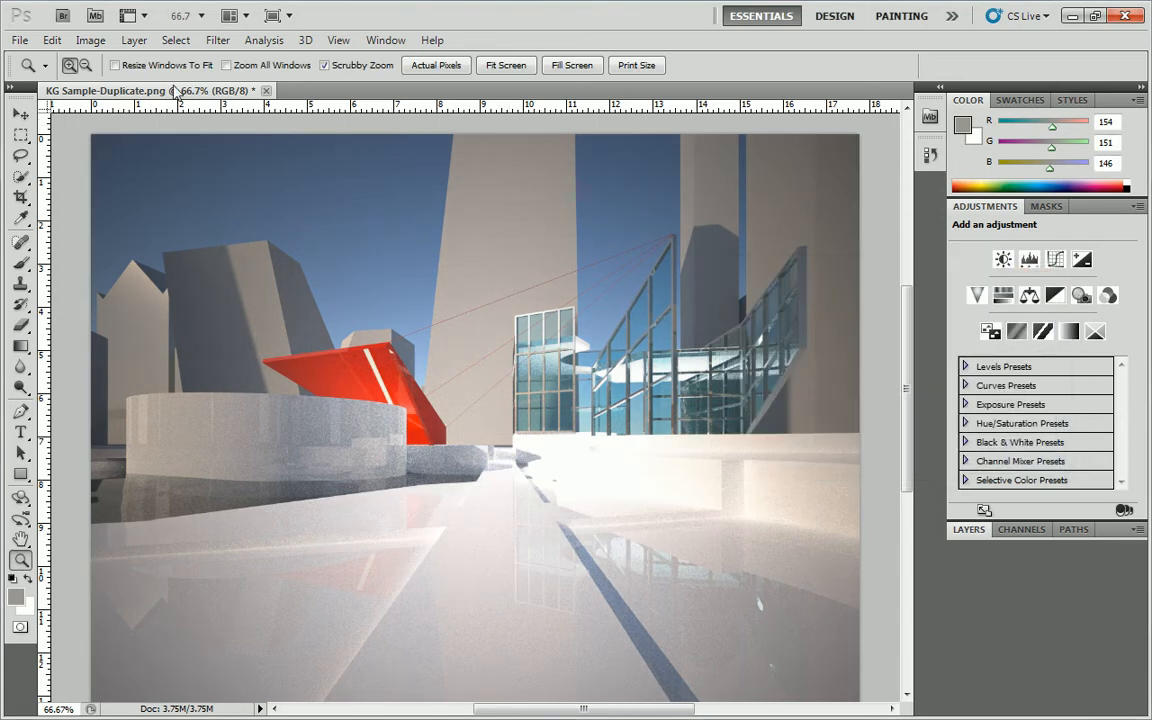
Step: Set up a Shadows/Highlights adjustment on the rendering with shadows at 50% and highlights at 7%
click(100, 40)
mouse_move(195, 85)
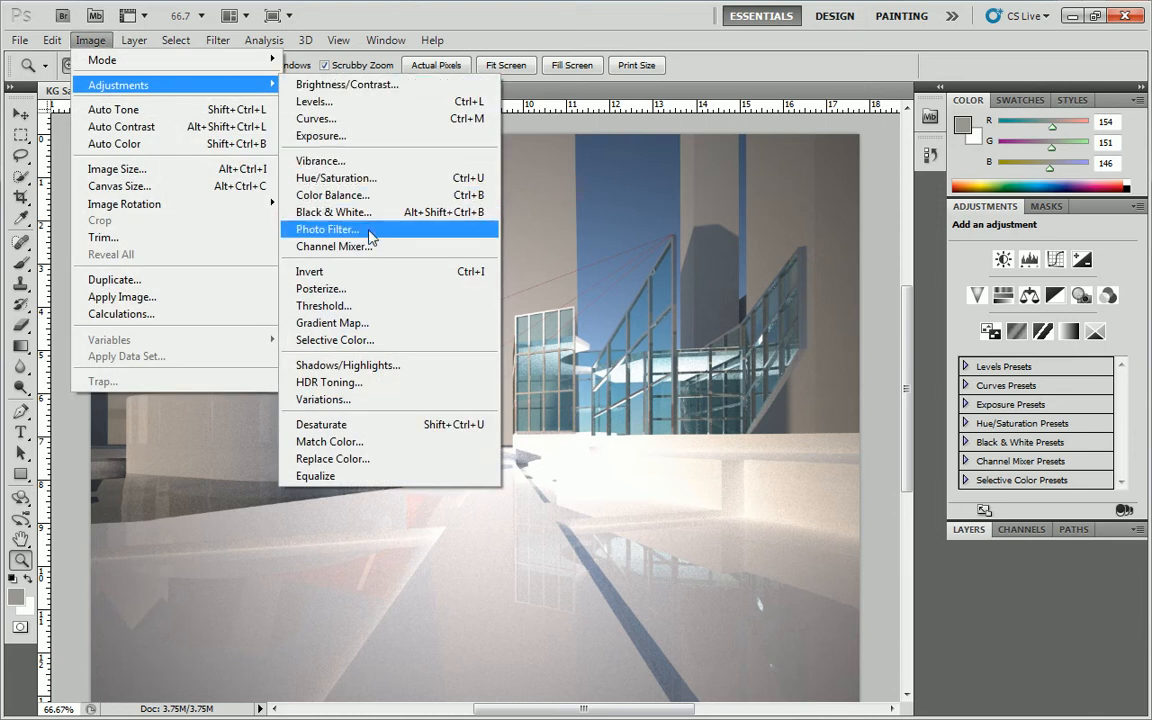
click(373, 366)
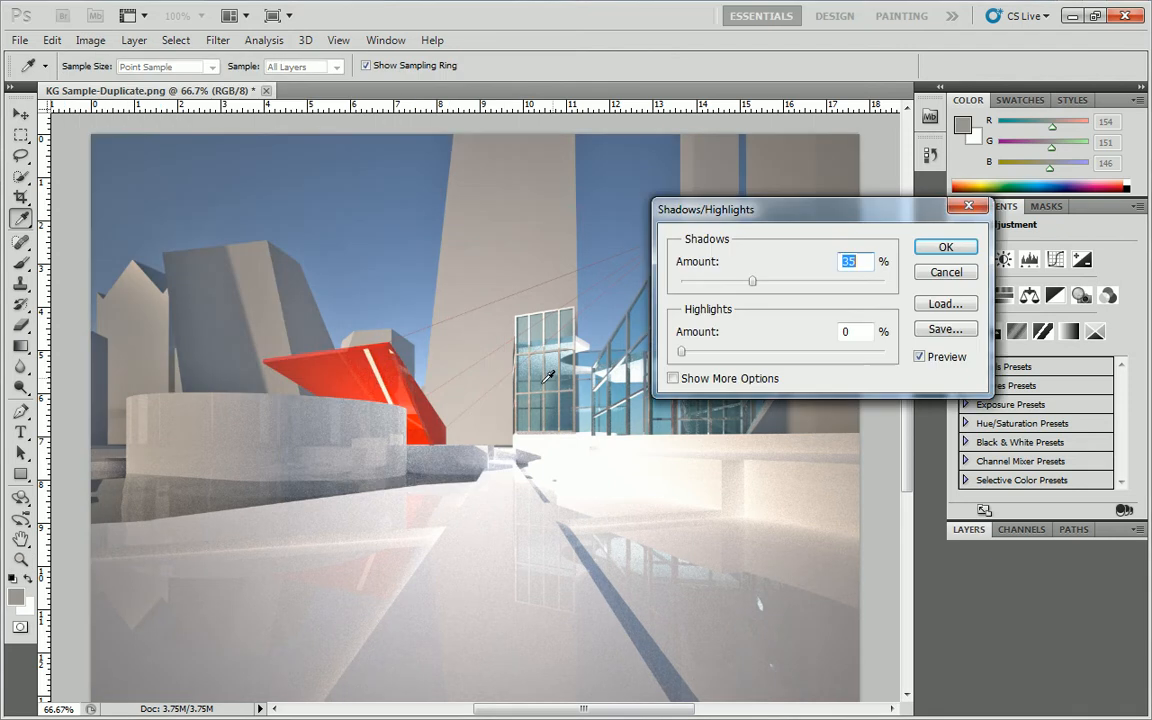
drag(753, 283, 783, 286)
drag(688, 350, 696, 355)
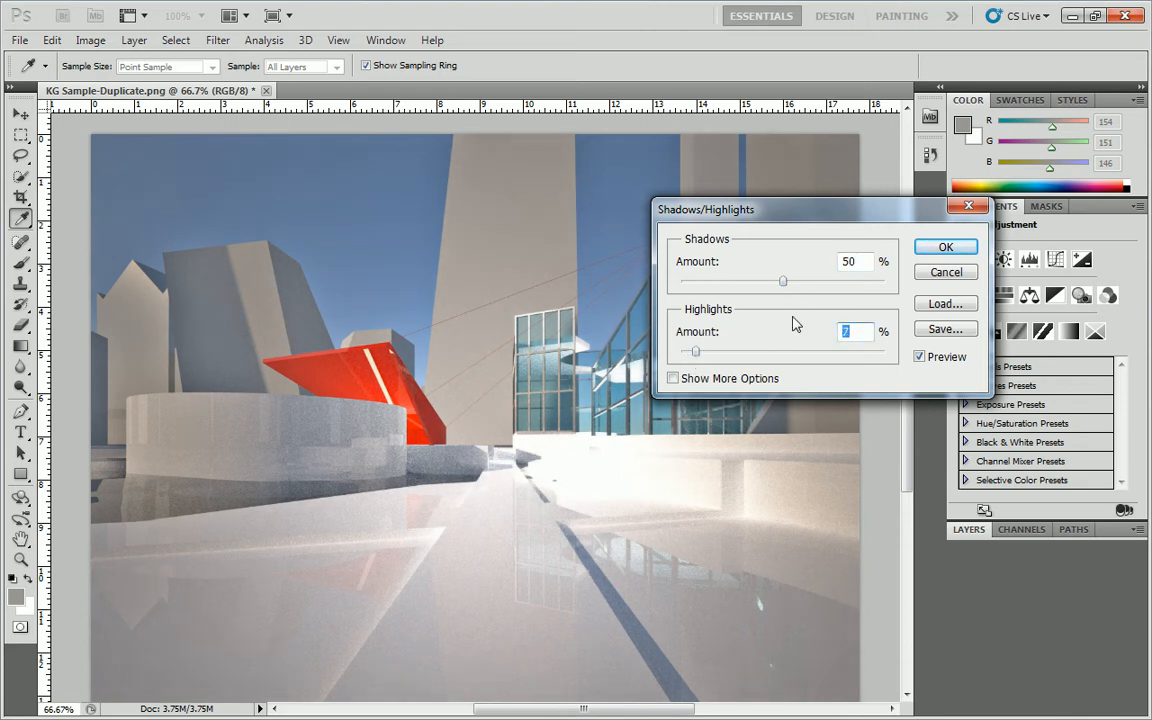
drag(702, 354, 695, 356)
Step: Compare the rendering with and without the Shadows/Highlights preview, and apply the adjustment
click(920, 357)
click(920, 357)
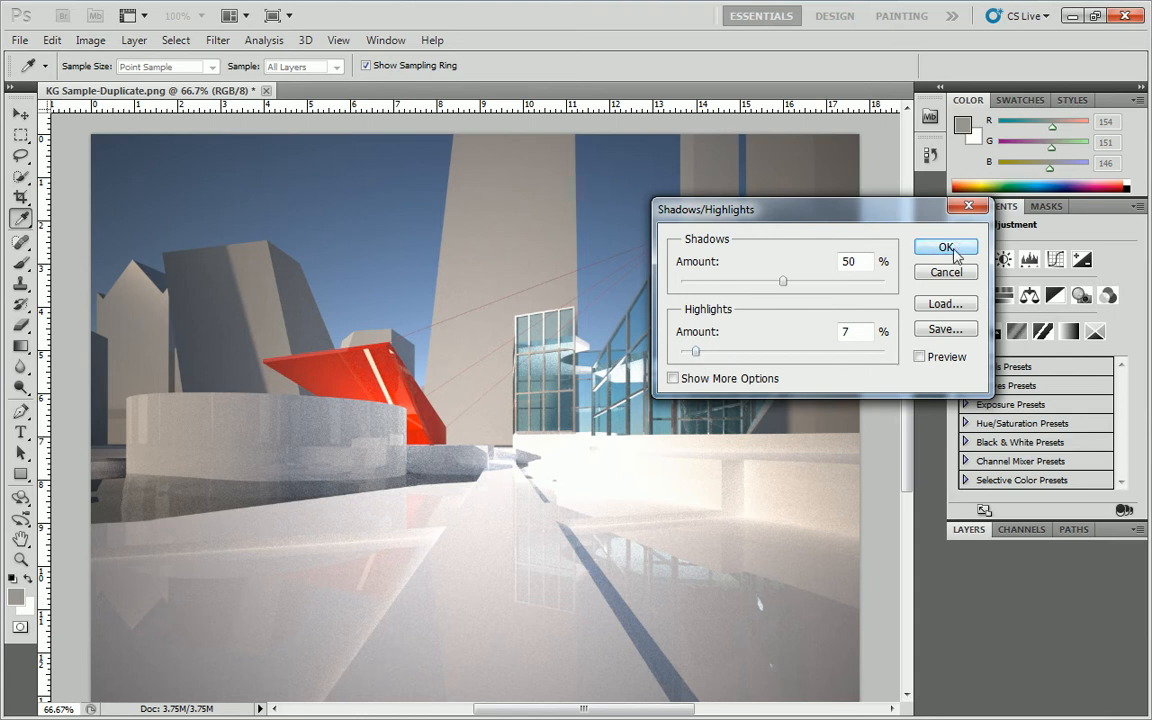
click(920, 357)
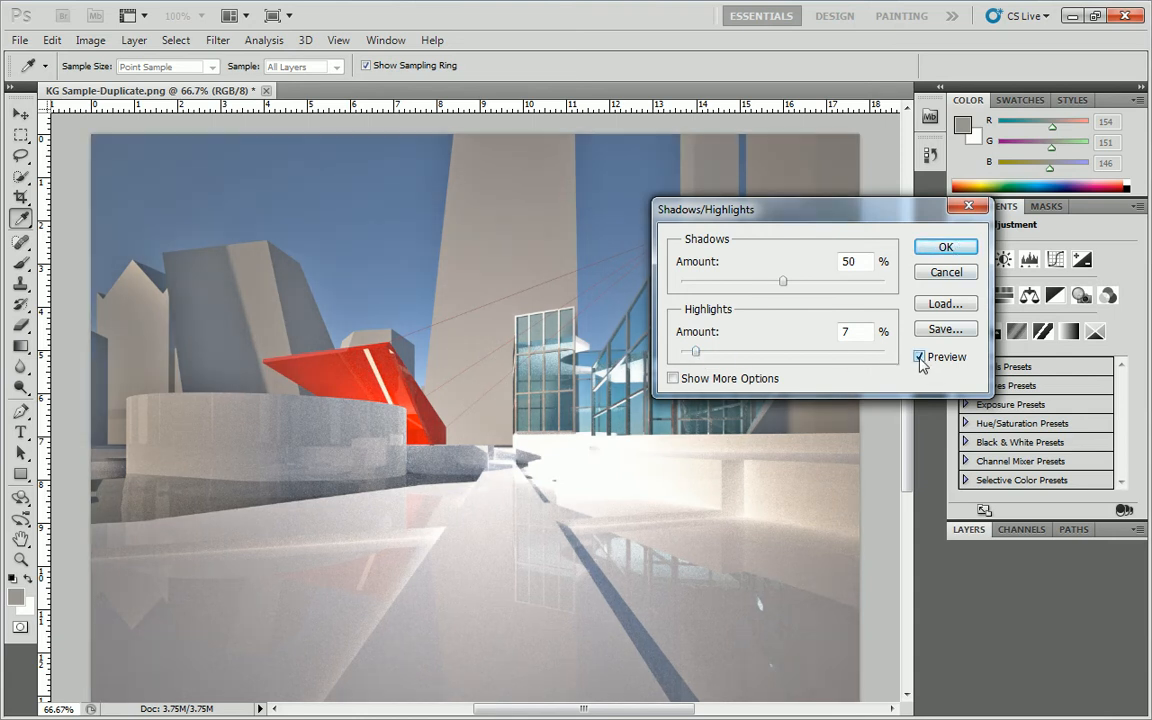
click(920, 357)
click(920, 357)
click(920, 357)
click(920, 357)
click(945, 247)
key(z)
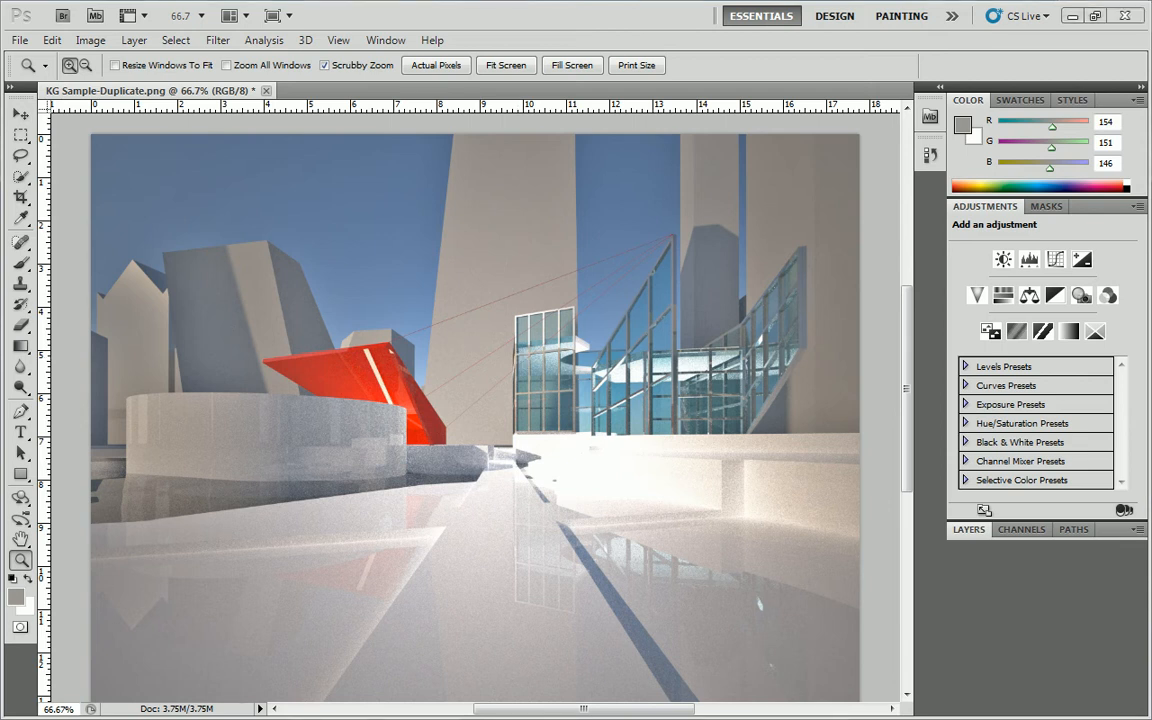
Step: Switch to Chrome and search Google Images for "walking person silhouette"
drag(1151, 130, 464, 25)
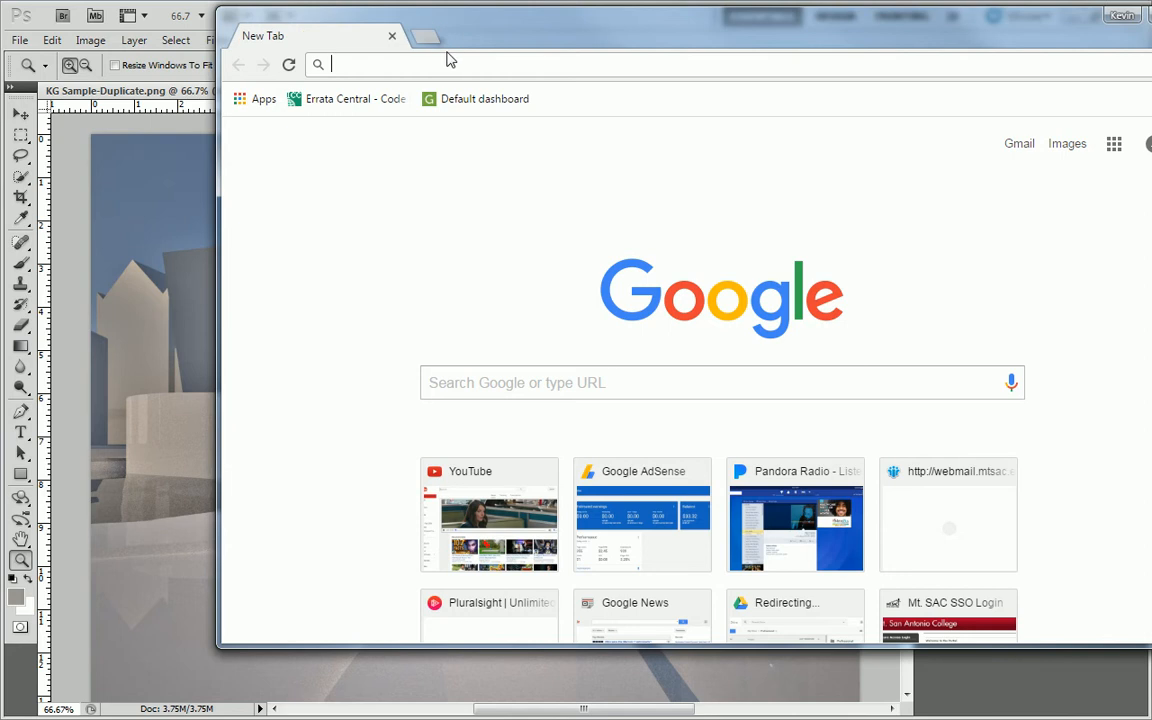
text(b)
key(BackSpace)
key(BackSpace)
text(pe)
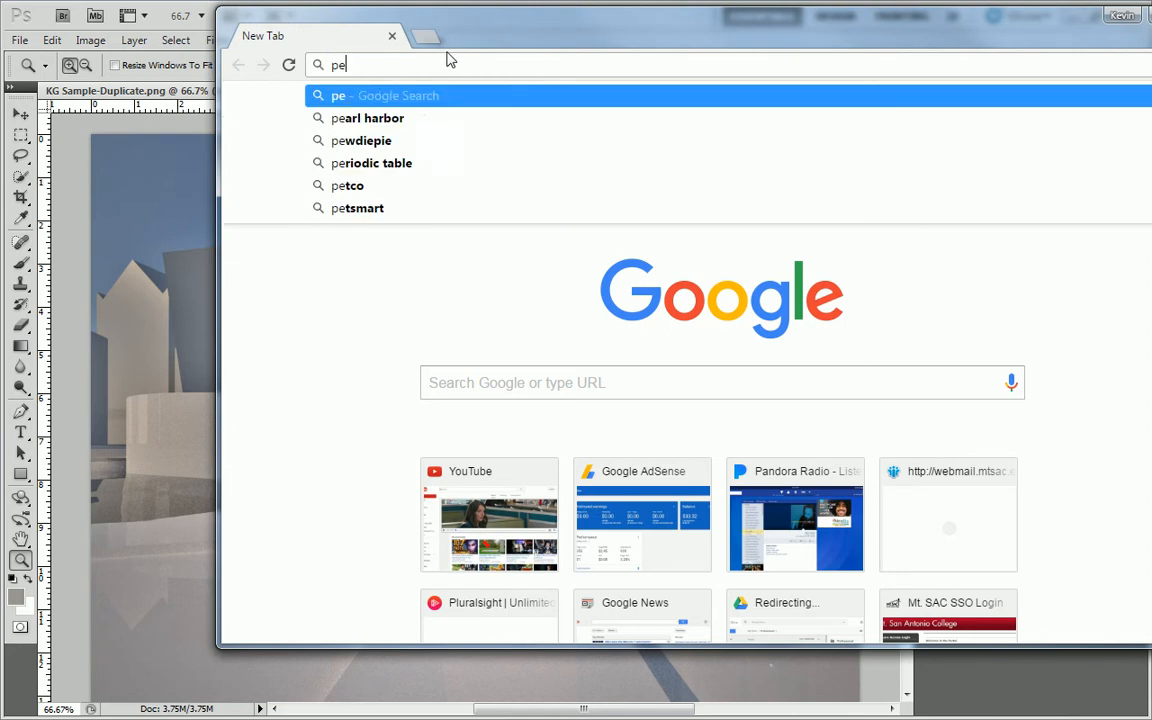
key(BackSpace)
key(BackSpace)
text(walking person silhou)
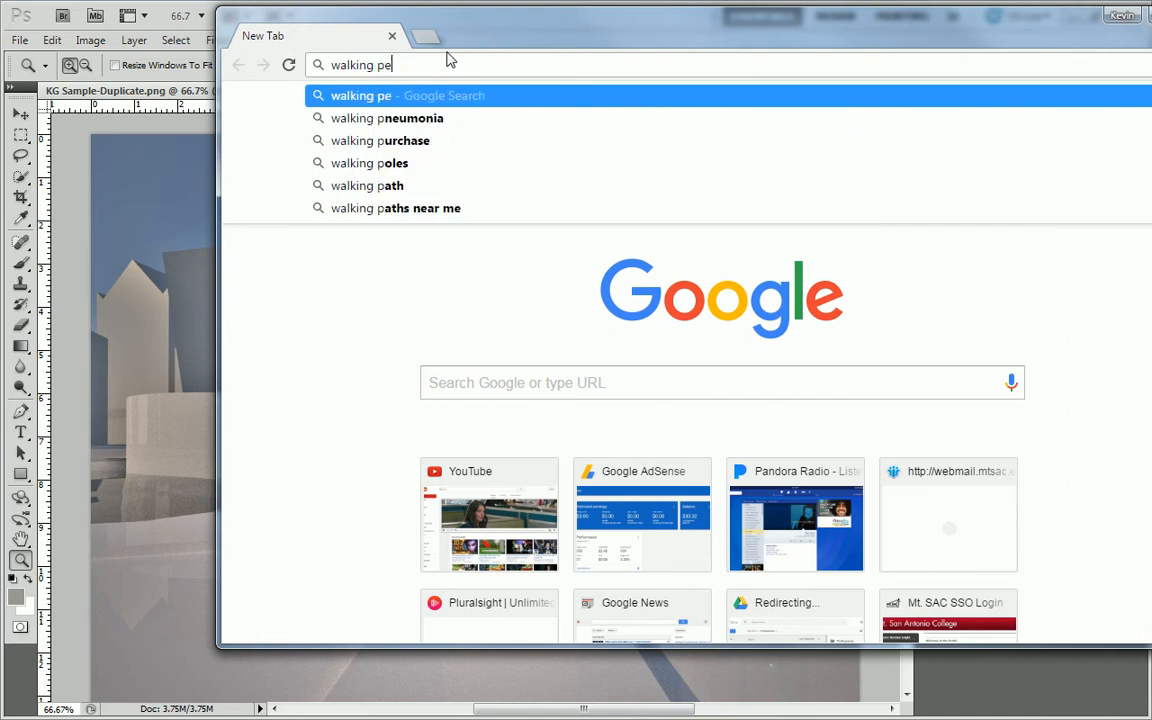
text(ette)
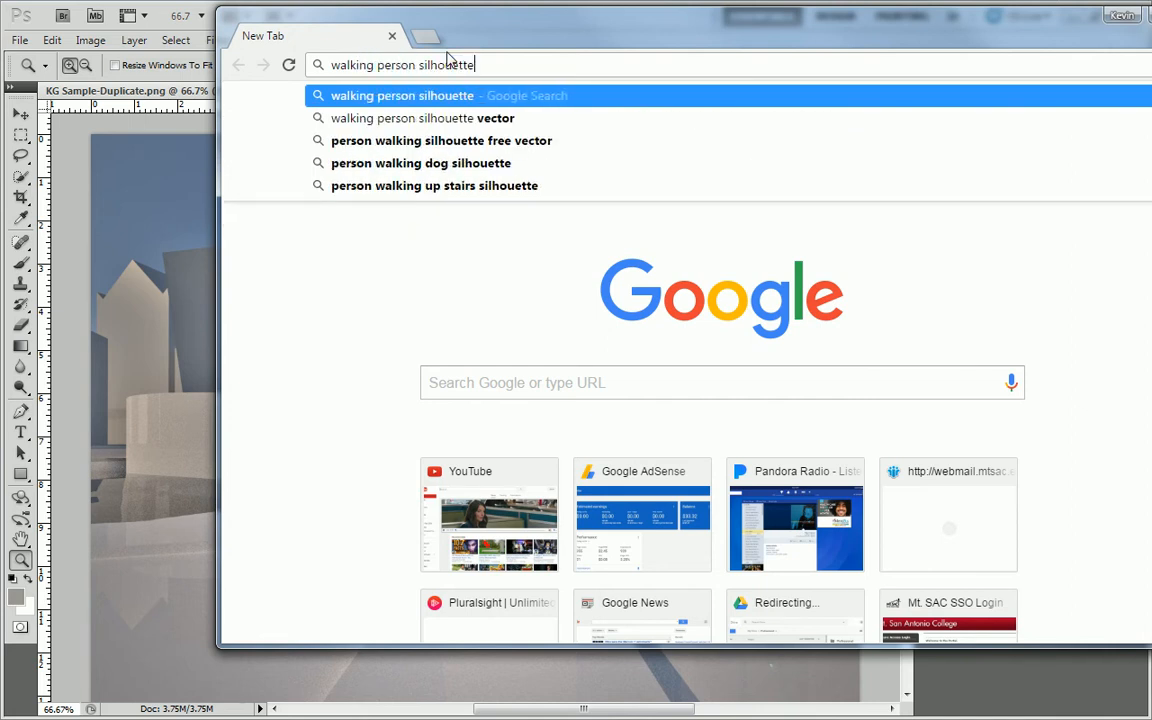
key(Return)
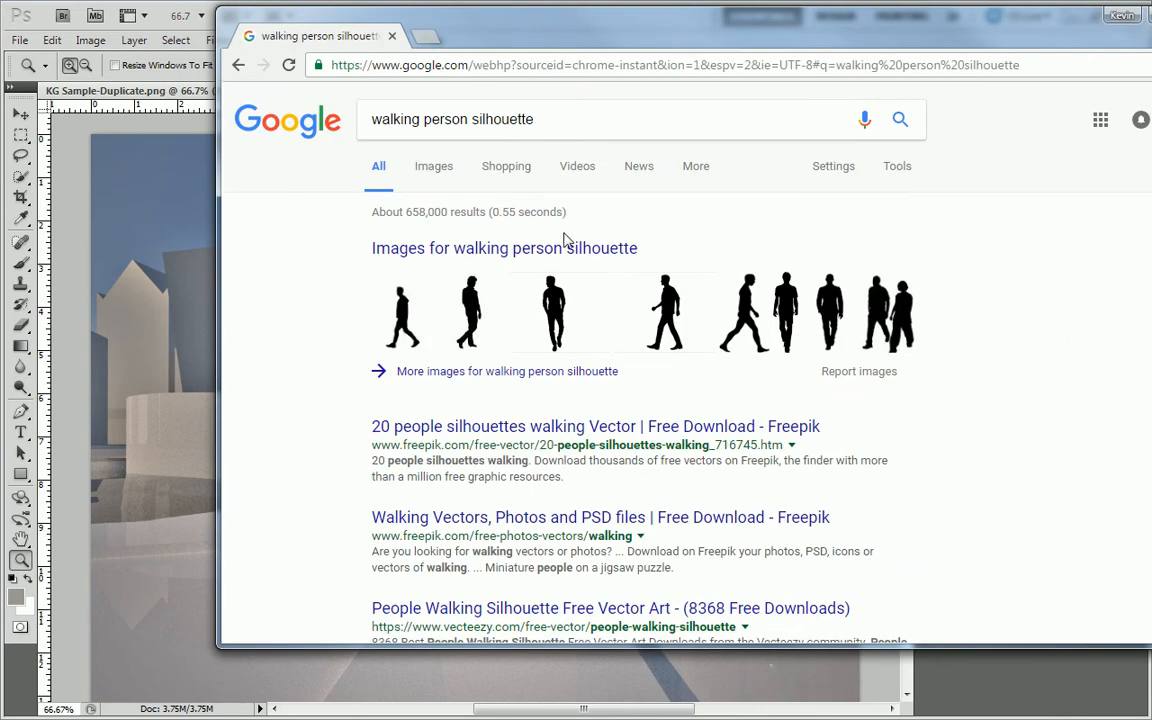
click(435, 166)
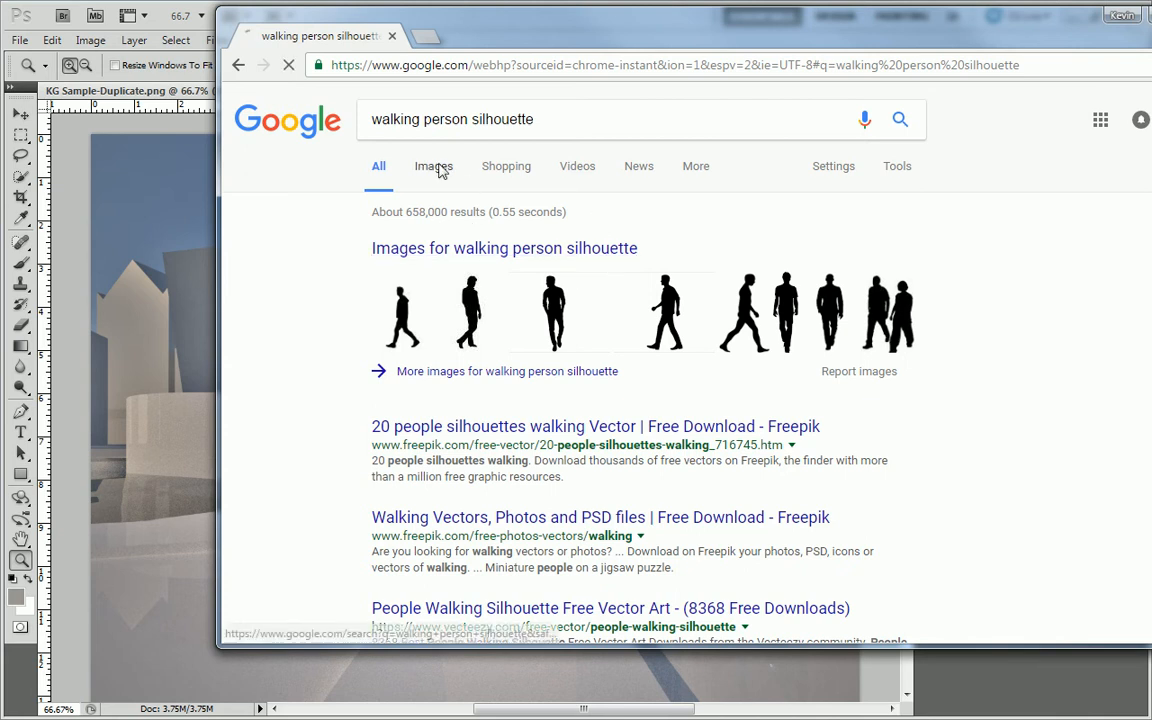
Step: Open the front-facing walking man silhouette from Clipart Bro at full size and copy the image
scroll(603, 270, down, 3)
scroll(660, 260, up, 3)
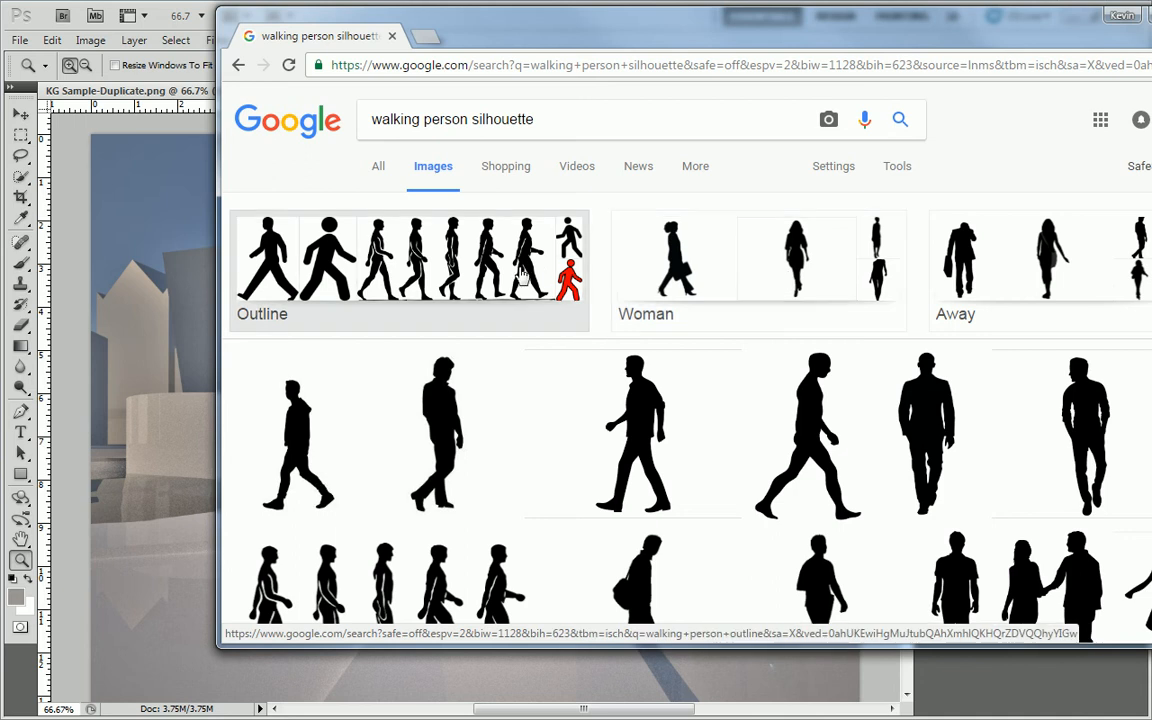
scroll(560, 290, down, 3)
scroll(760, 340, up, 1)
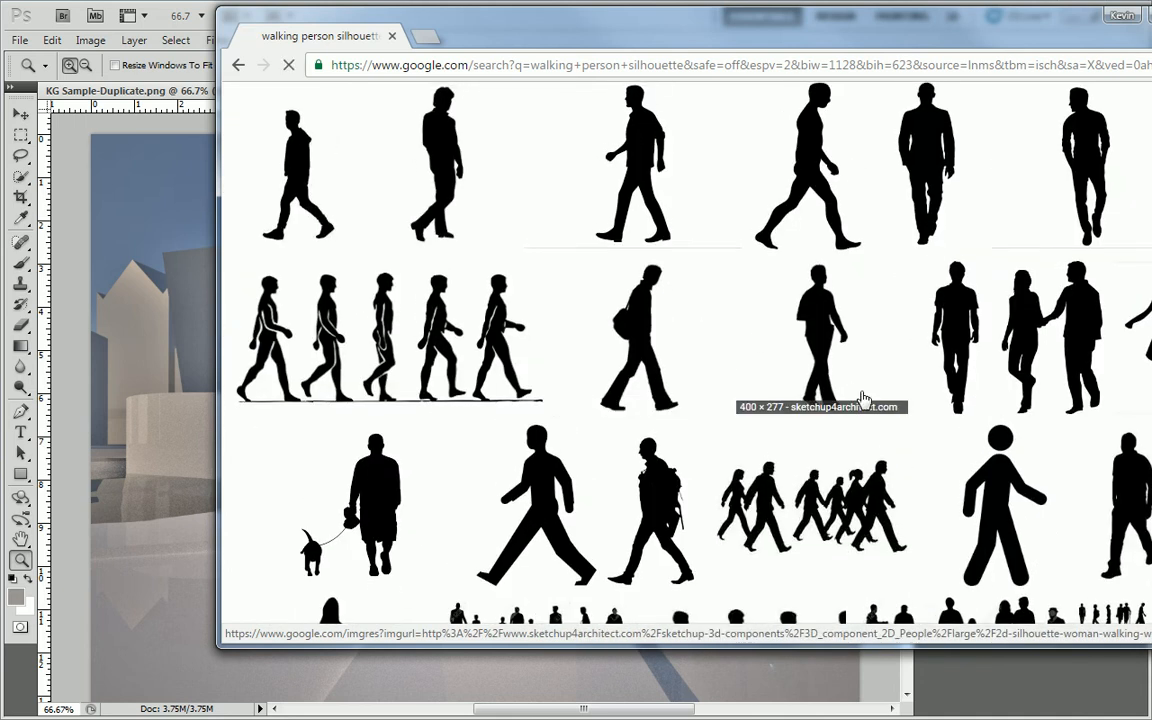
click(948, 385)
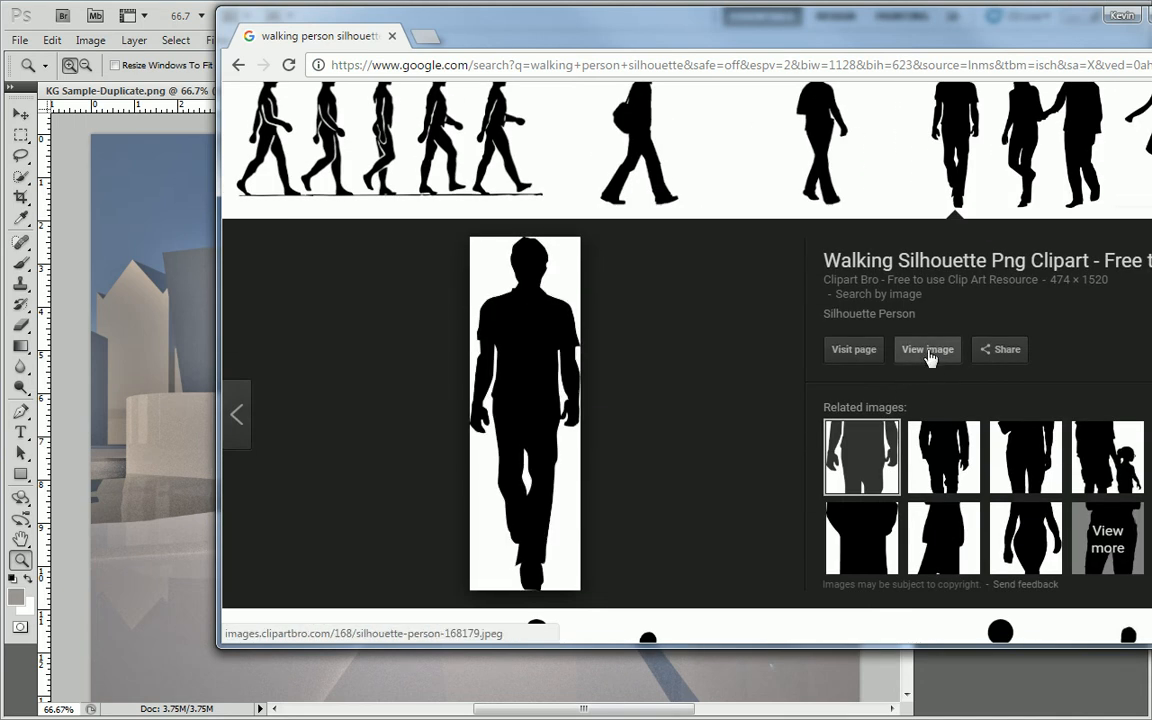
click(924, 349)
right_click(320, 232)
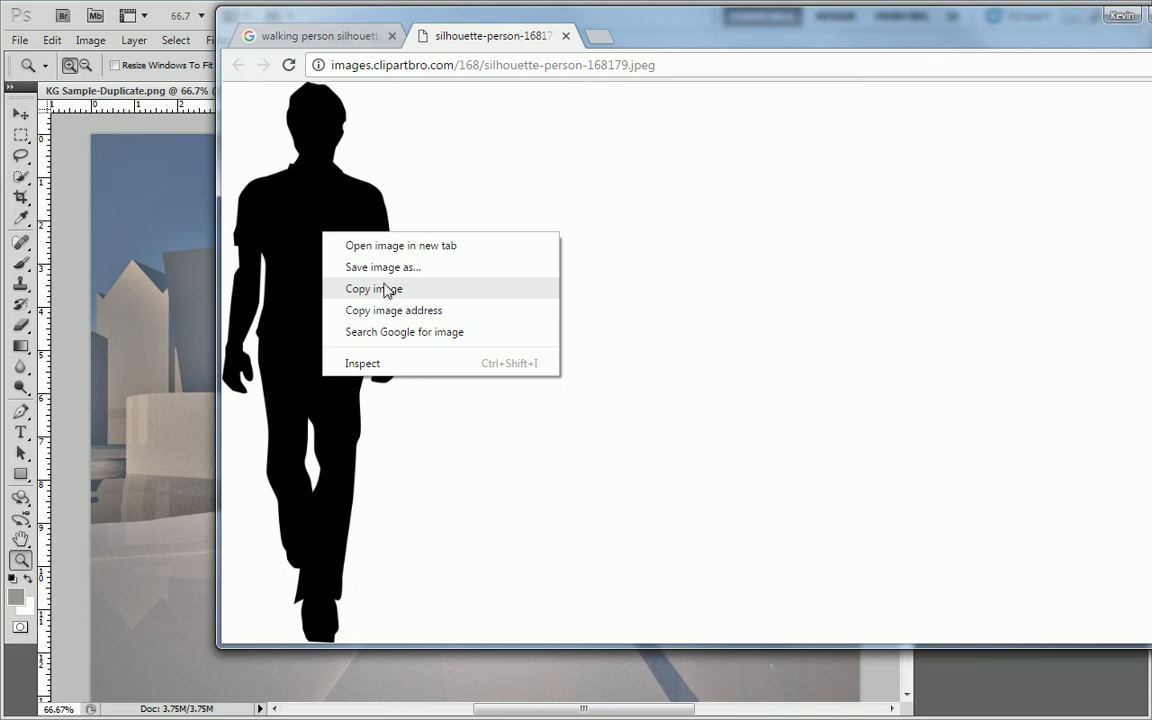
click(388, 289)
Step: Switch to Photoshop and paste the copied silhouette into the rendering as a new layer
click(213, 8)
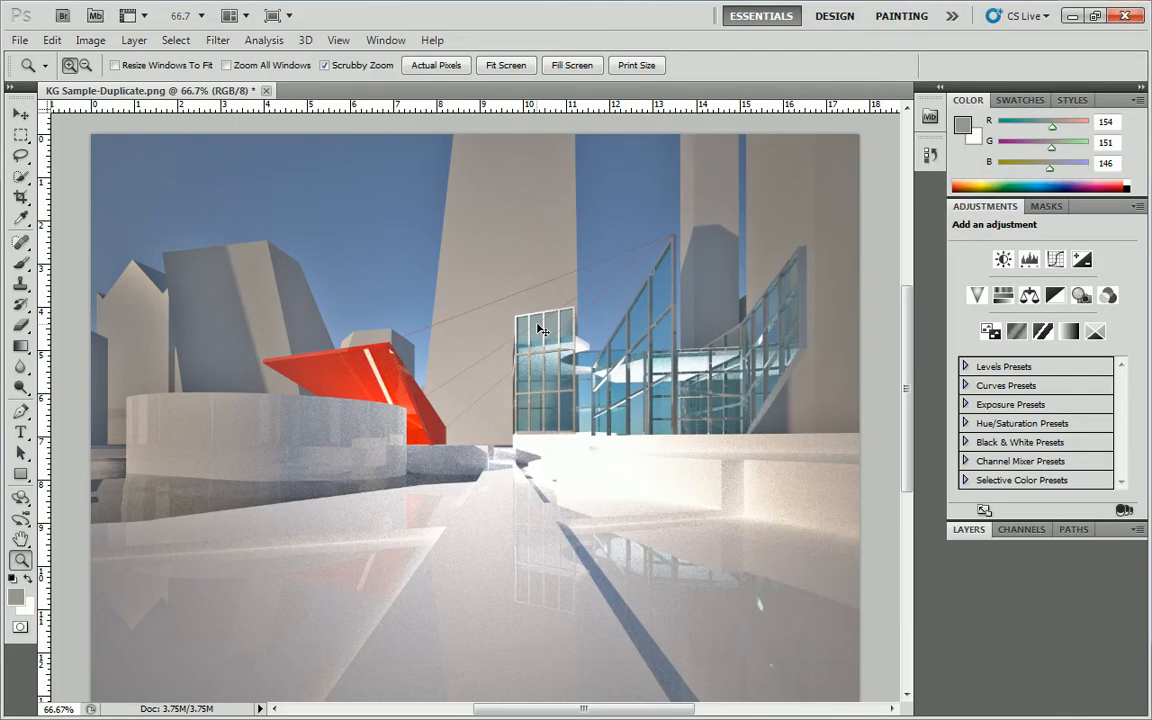
key(ctrl+v)
click(21, 137)
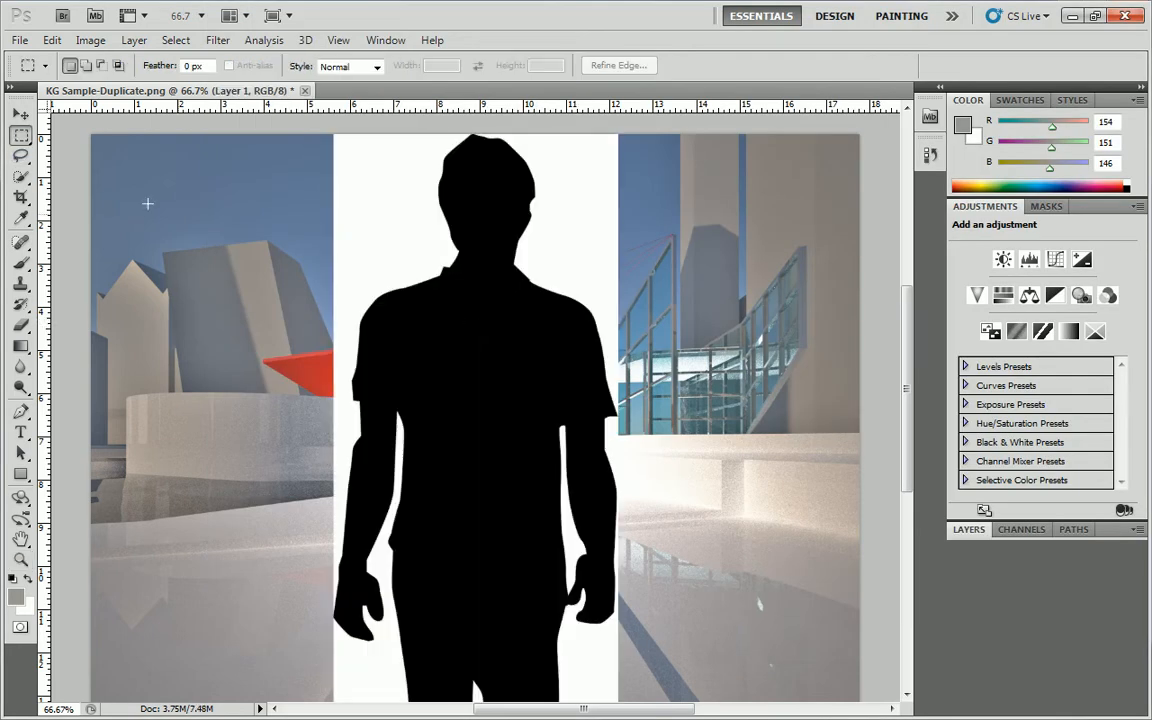
Step: Scale the pasted silhouette to 36.29% width and 40.98% height, place it in front of the glass building, and apply the transform
right_click(440, 280)
click(500, 436)
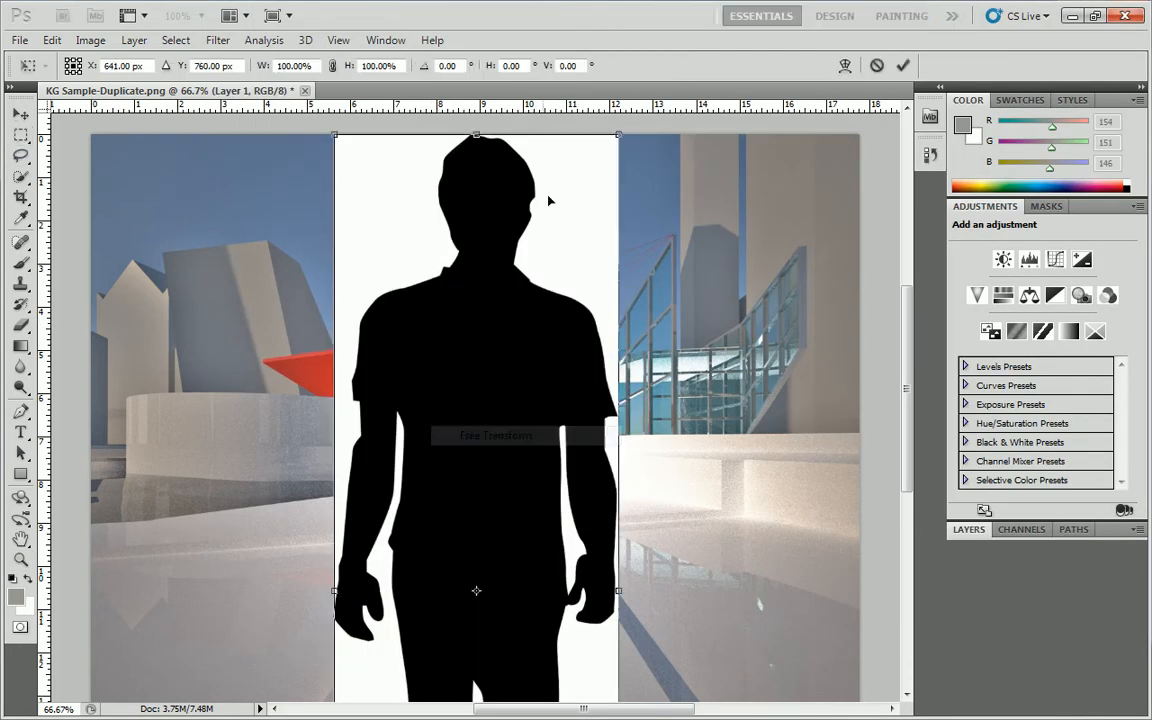
drag(620, 133, 540, 382)
drag(455, 515, 563, 305)
drag(653, 158, 597, 270)
mouse_move(545, 404)
mouse_down()
mouse_move(605, 340)
mouse_move(551, 409)
mouse_up()
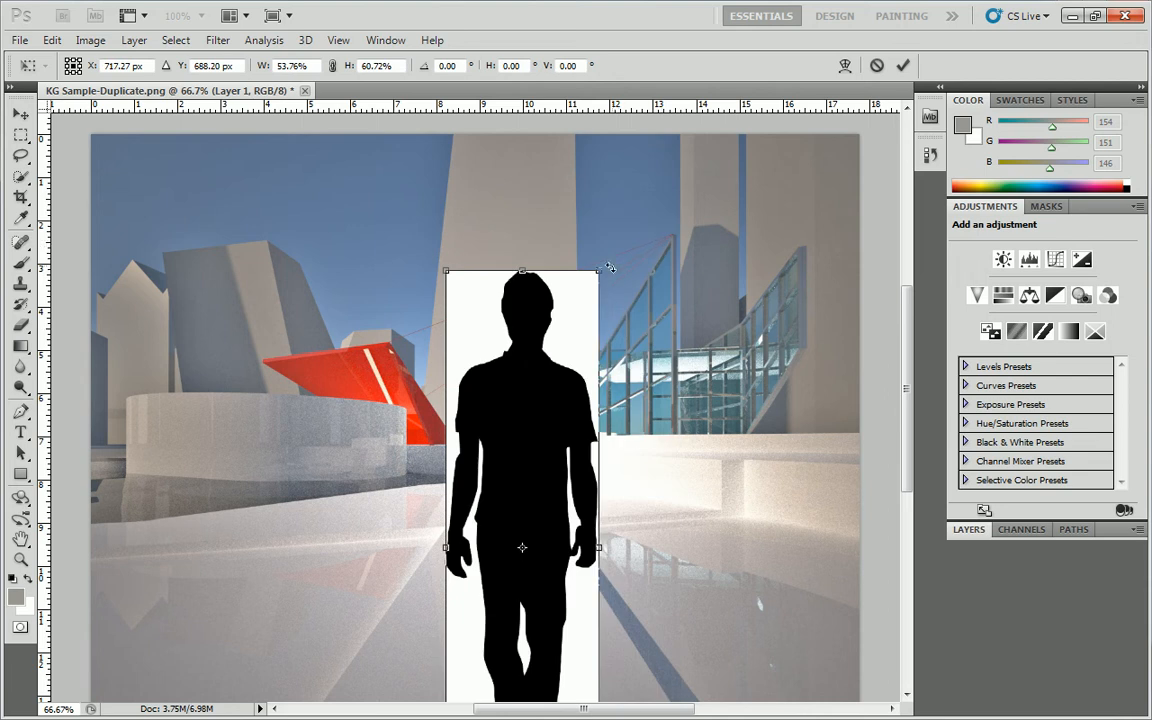
drag(600, 270, 548, 451)
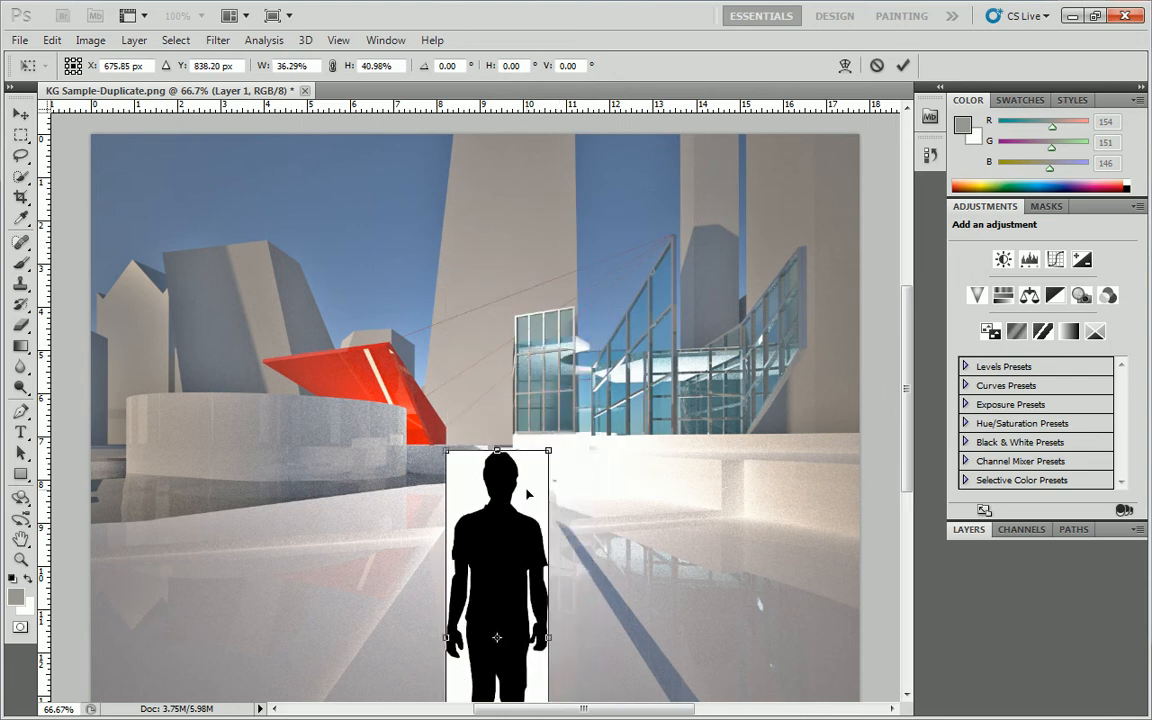
drag(511, 526, 640, 326)
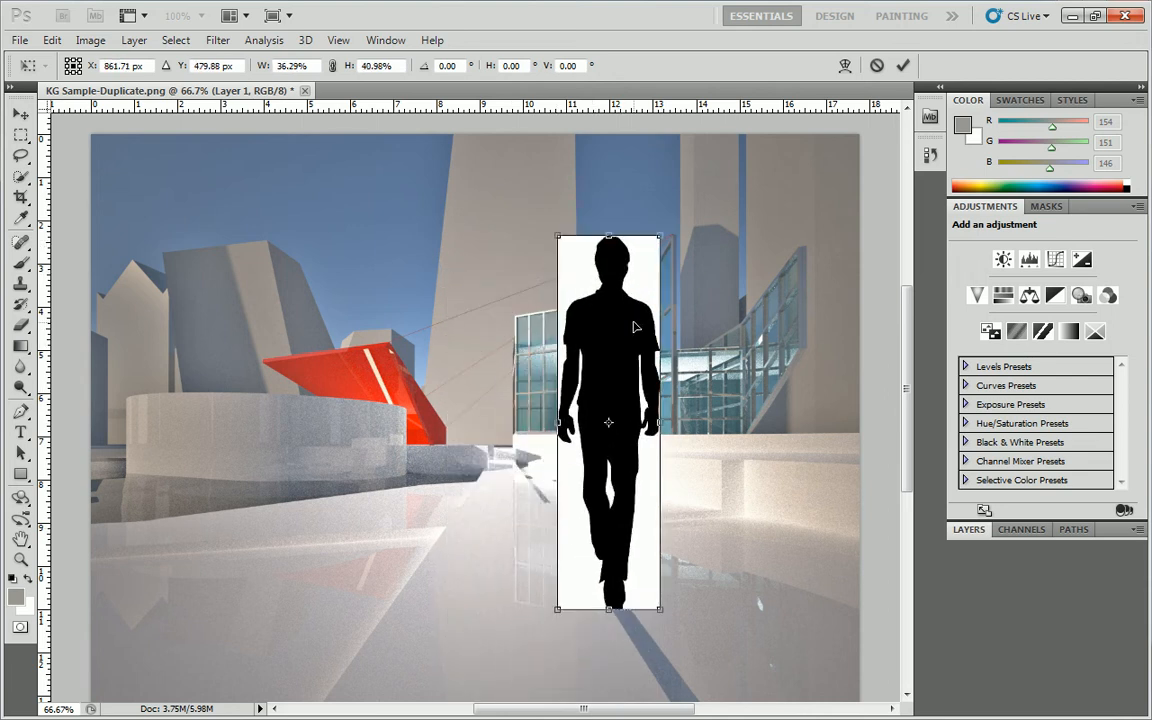
click(975, 532)
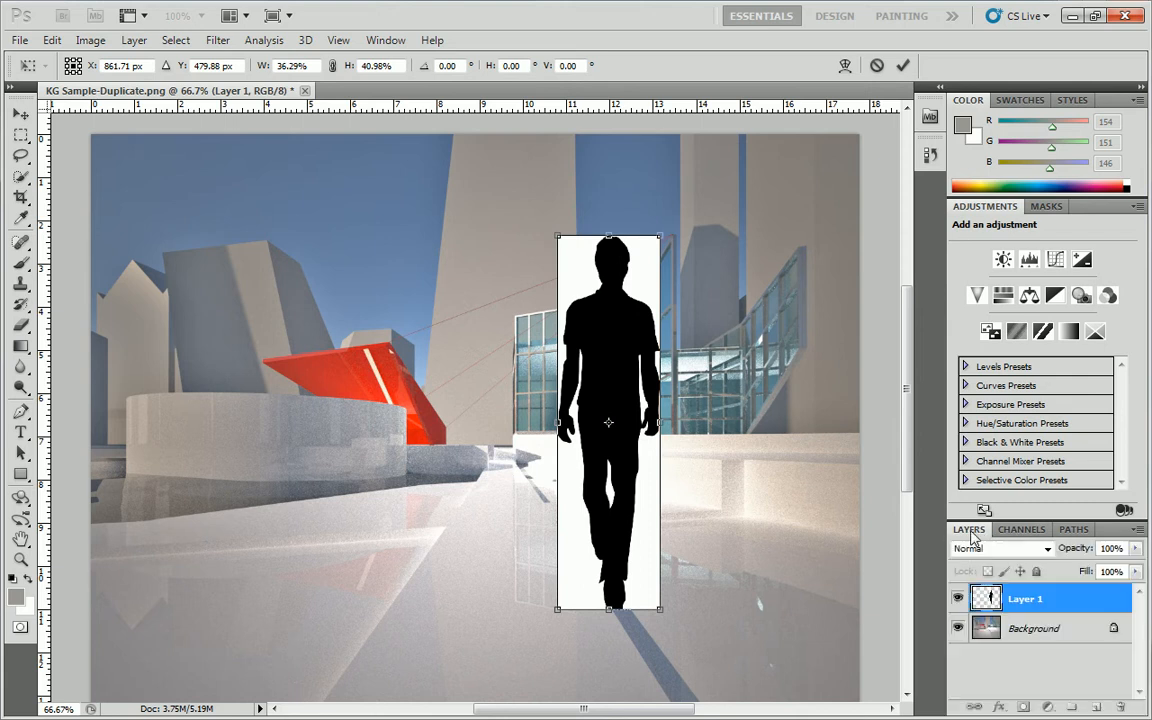
click(20, 134)
click(485, 287)
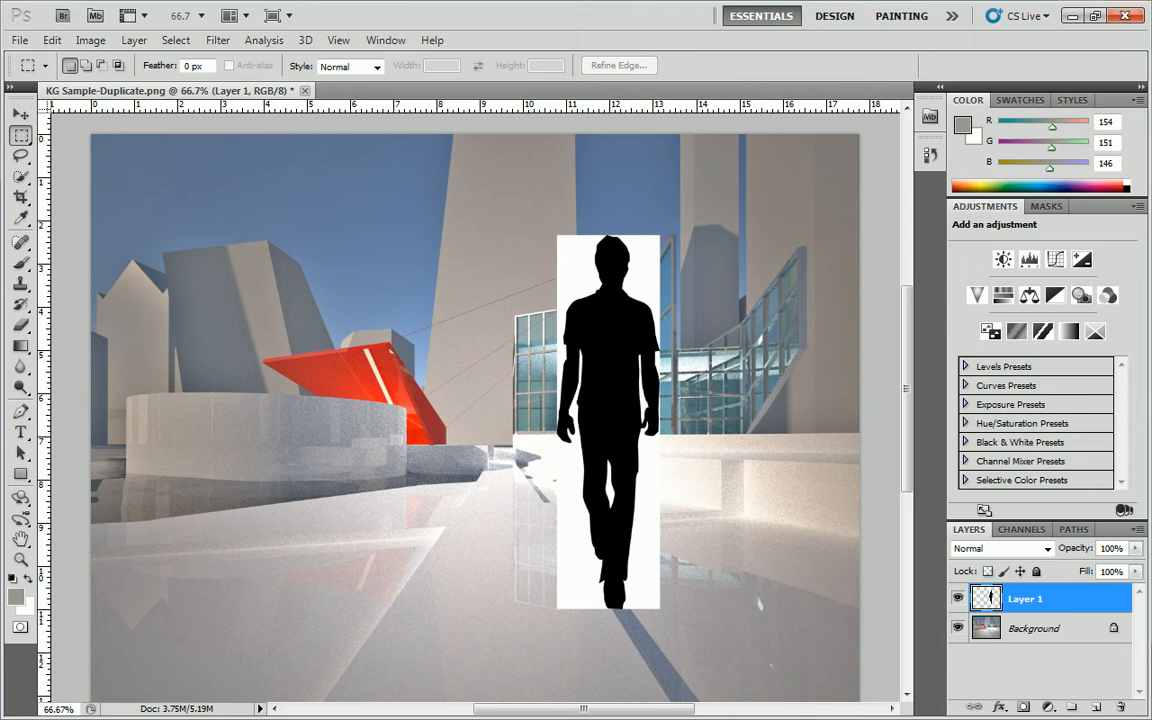
Step: Switch to Chrome, close the full-size silhouette image, and search images for "walking person silhouette png"
key(alt+Tab)
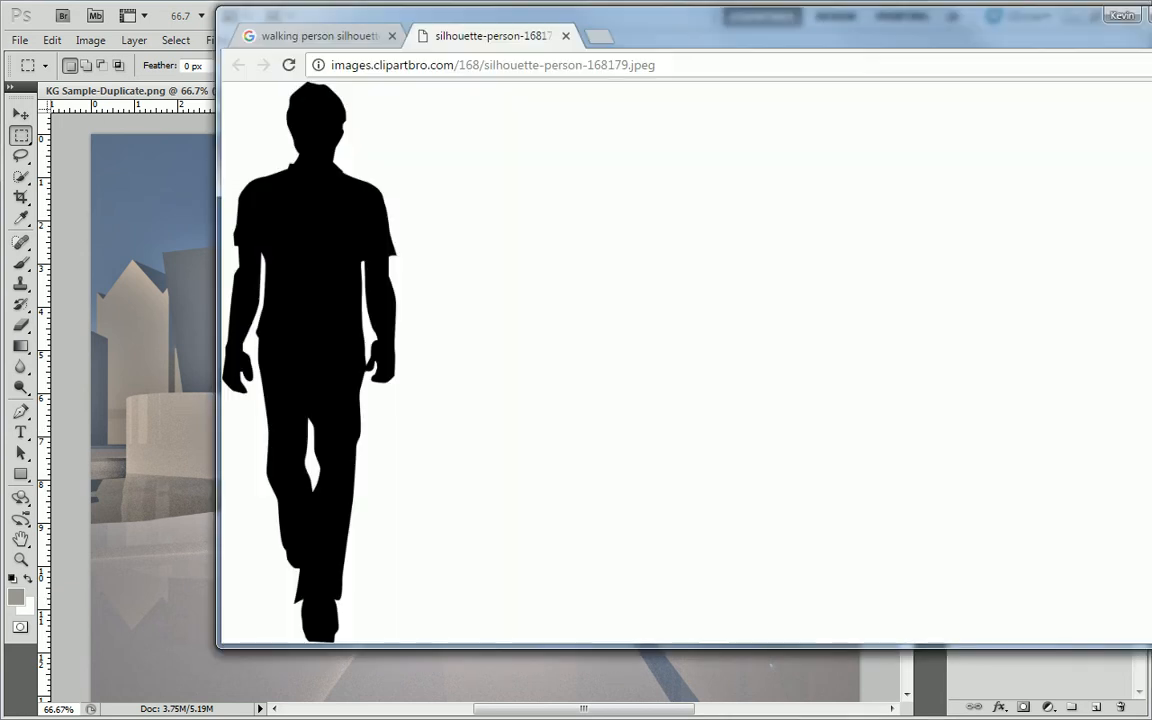
click(565, 35)
scroll(658, 200, up, 5)
text(png)
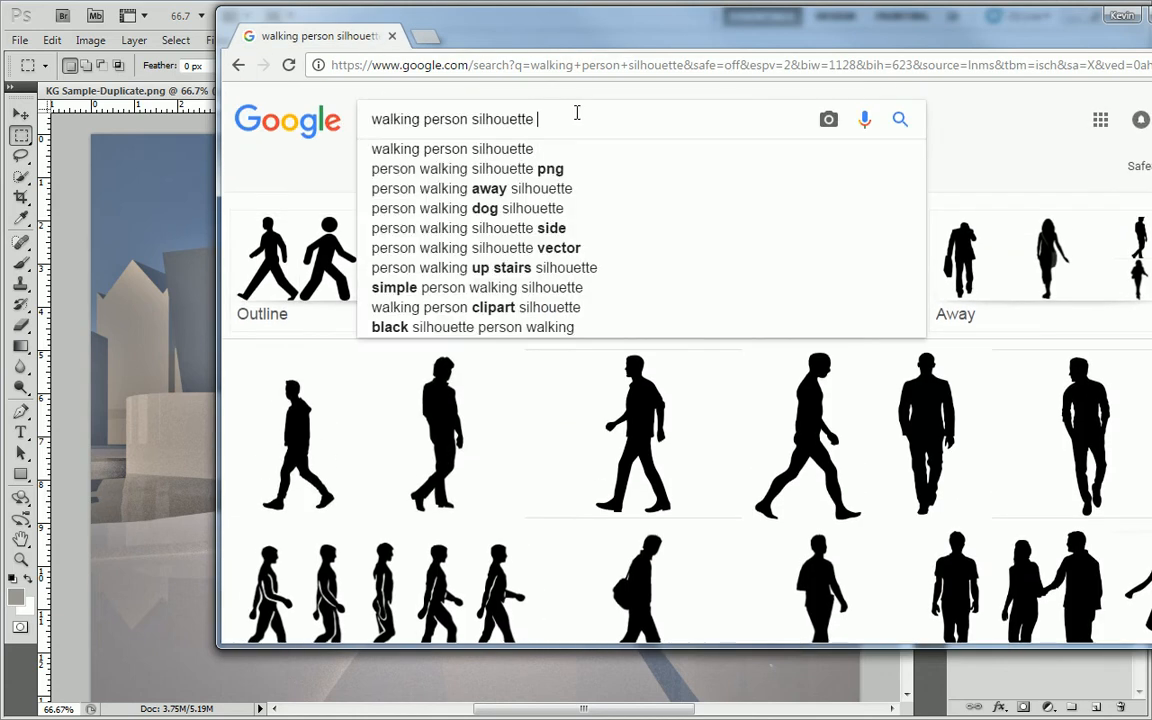
key(Return)
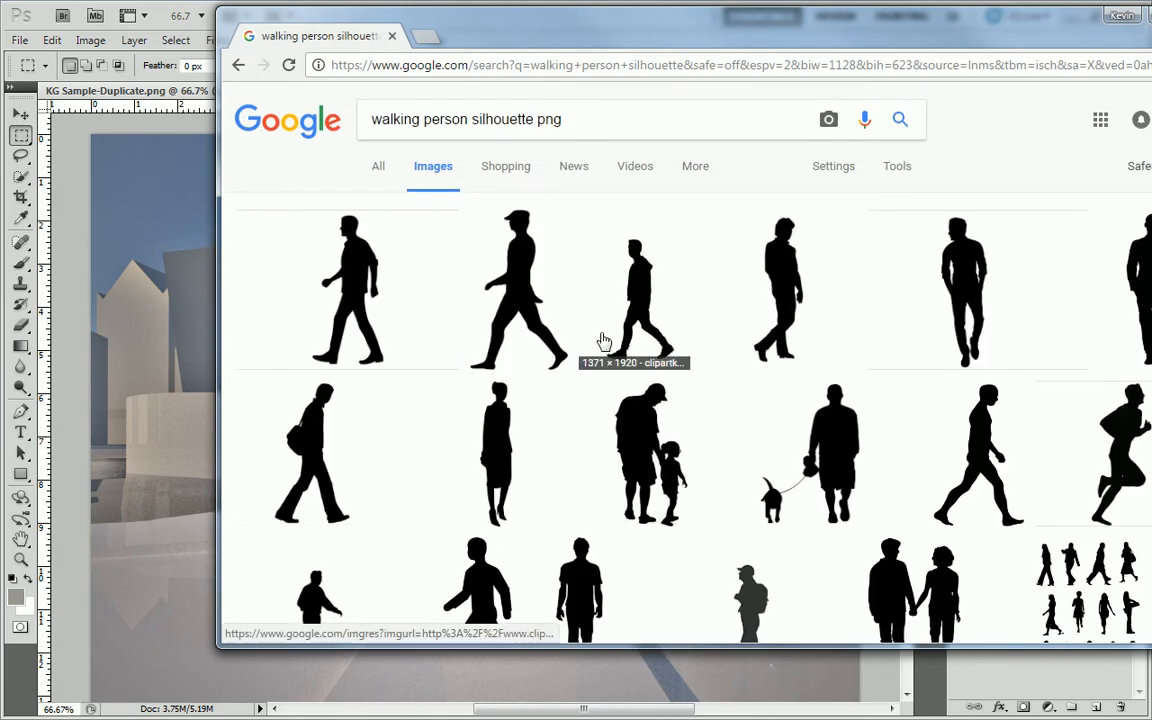
Step: Try to save the full-size silhouette of the man looking sideways with his hands in his pockets
click(962, 290)
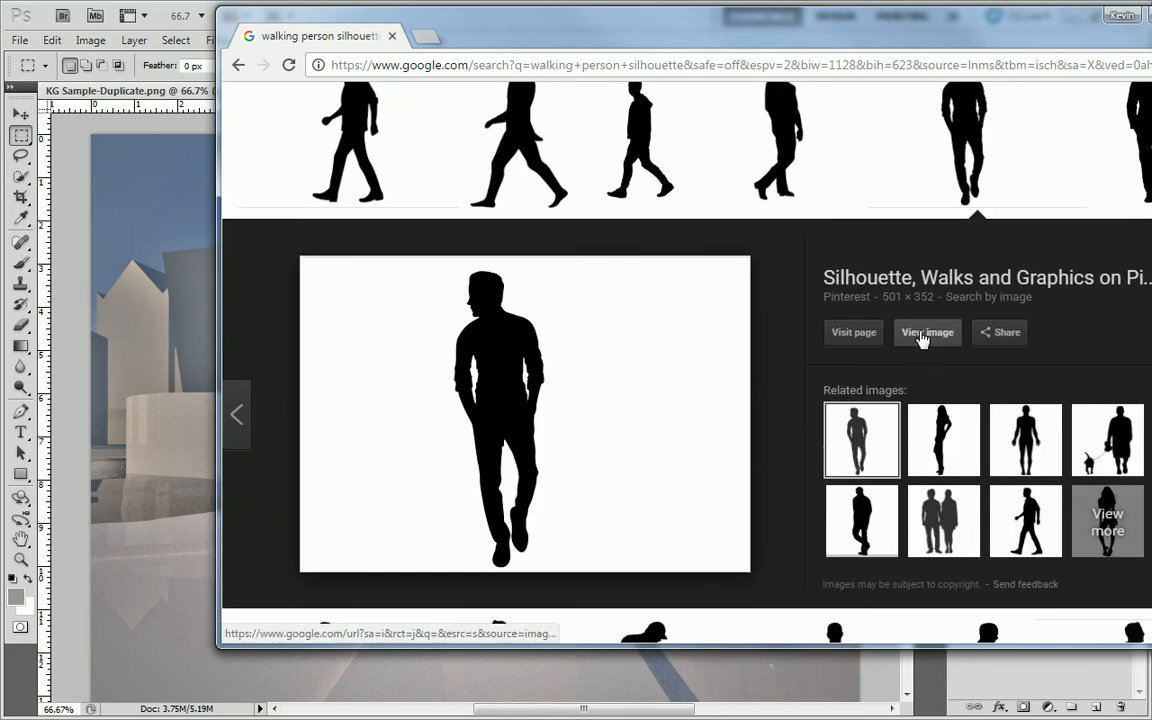
click(922, 333)
right_click(642, 282)
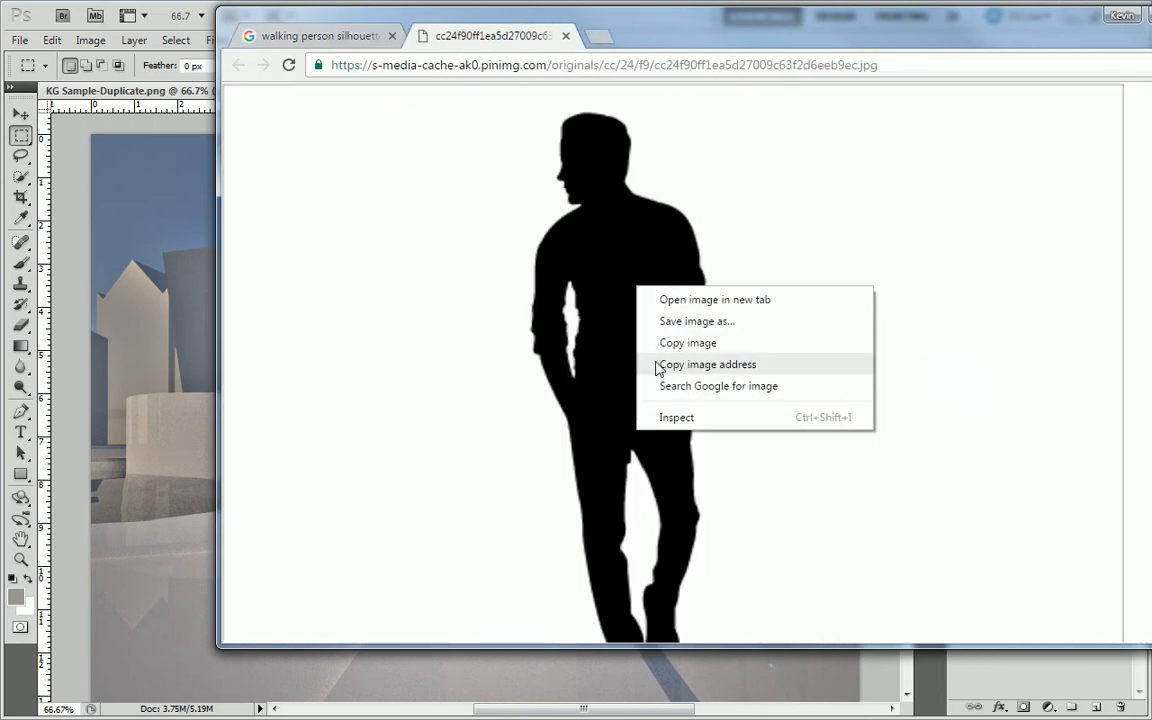
click(693, 341)
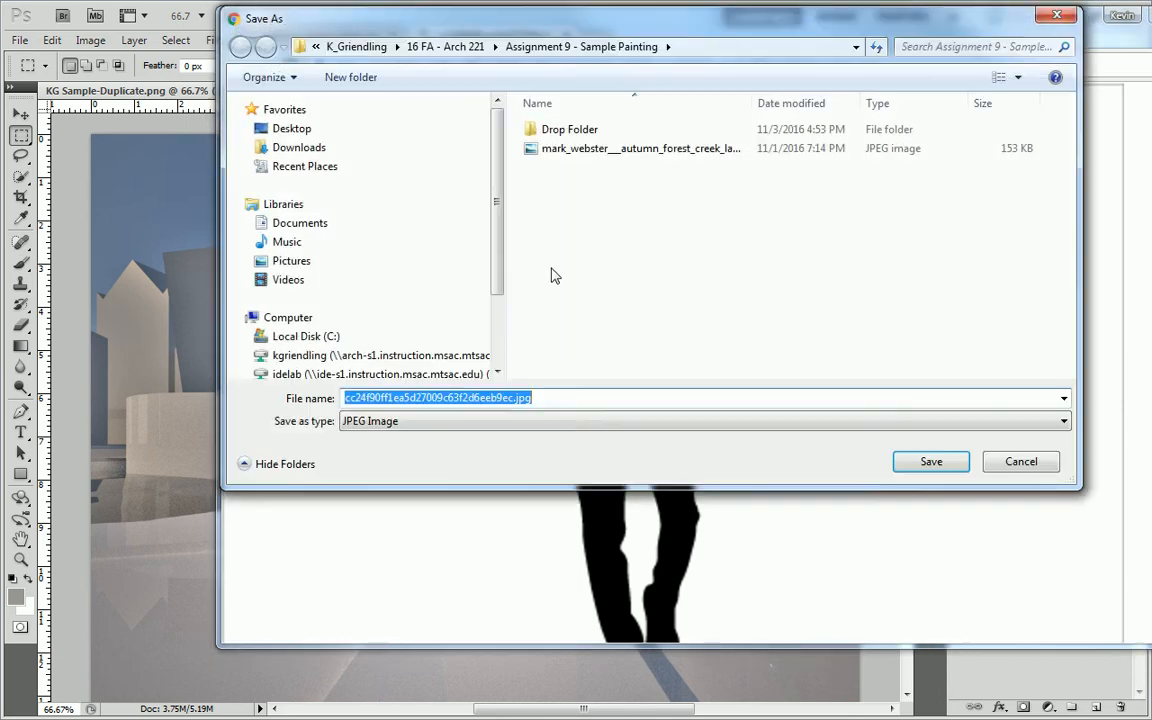
key(Escape)
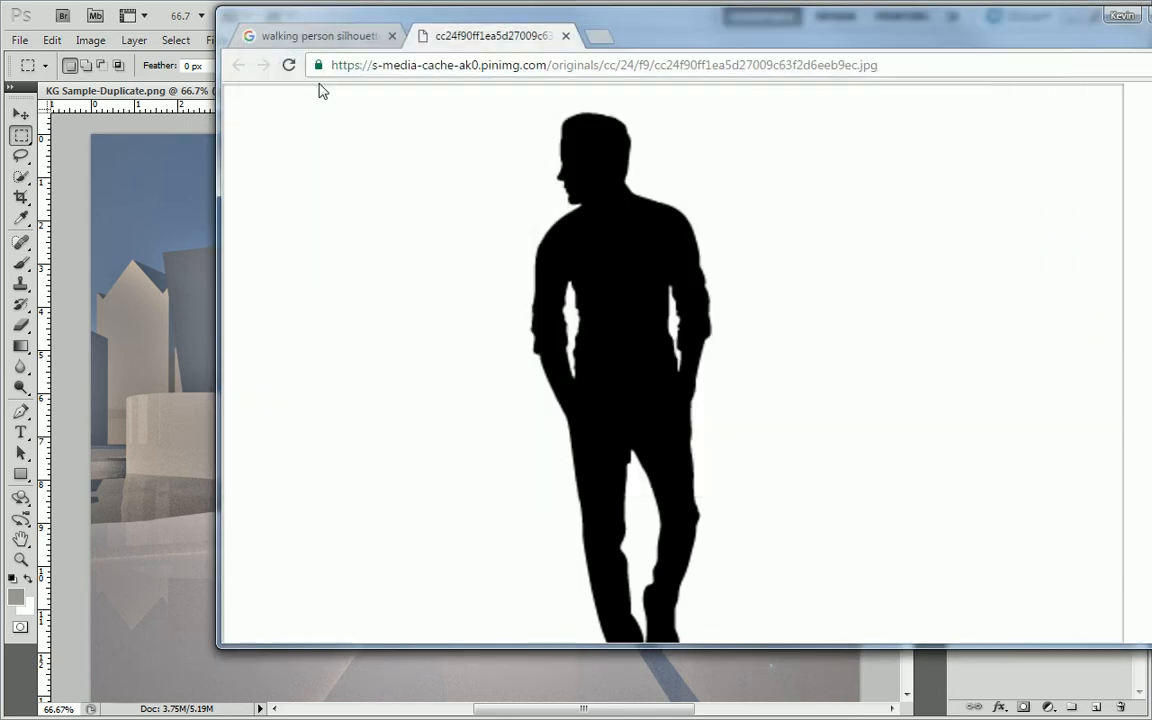
click(532, 39)
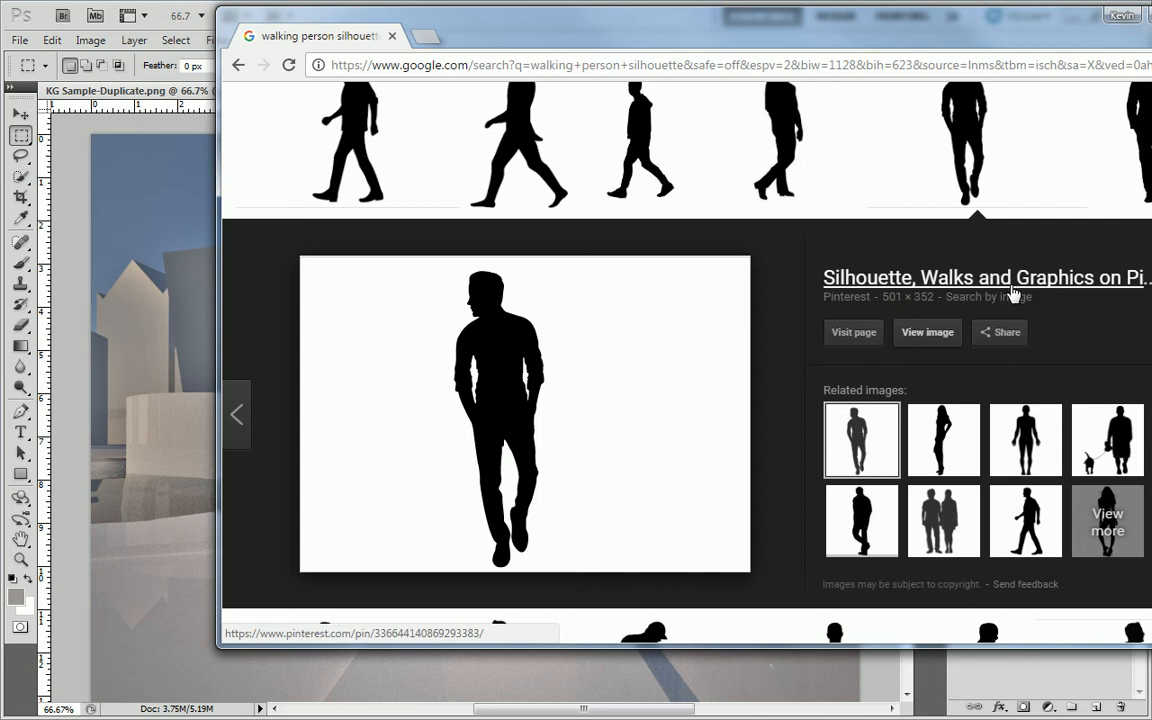
Step: Preview the silhouette of the couple holding hands from the image results and try to save the preview image
drag(693, 10, 580, 35)
scroll(560, 300, down, 4)
scroll(510, 332, down, 5)
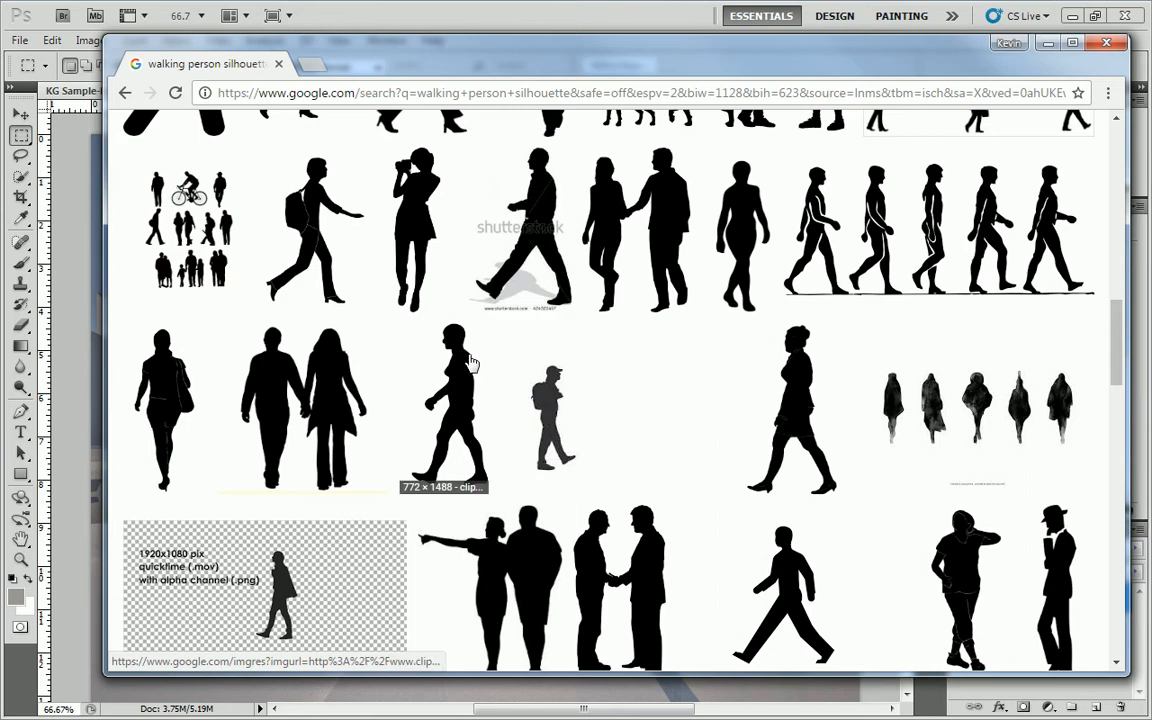
scroll(415, 400, down, 1)
click(290, 305)
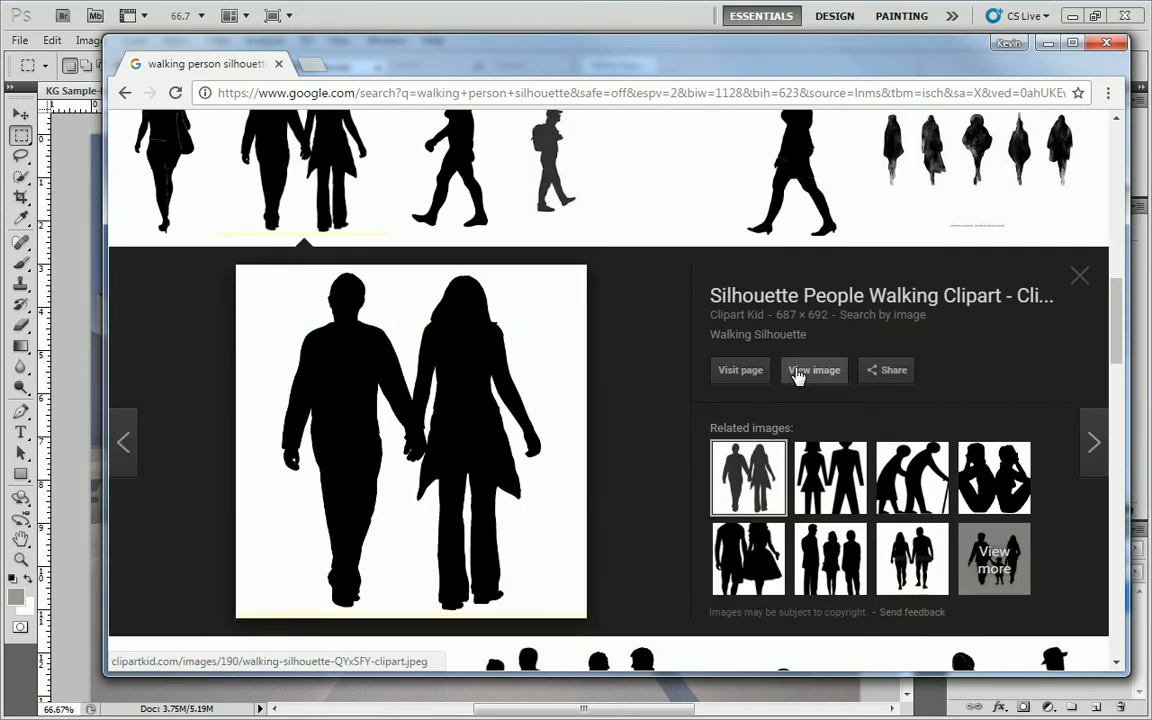
right_click(480, 360)
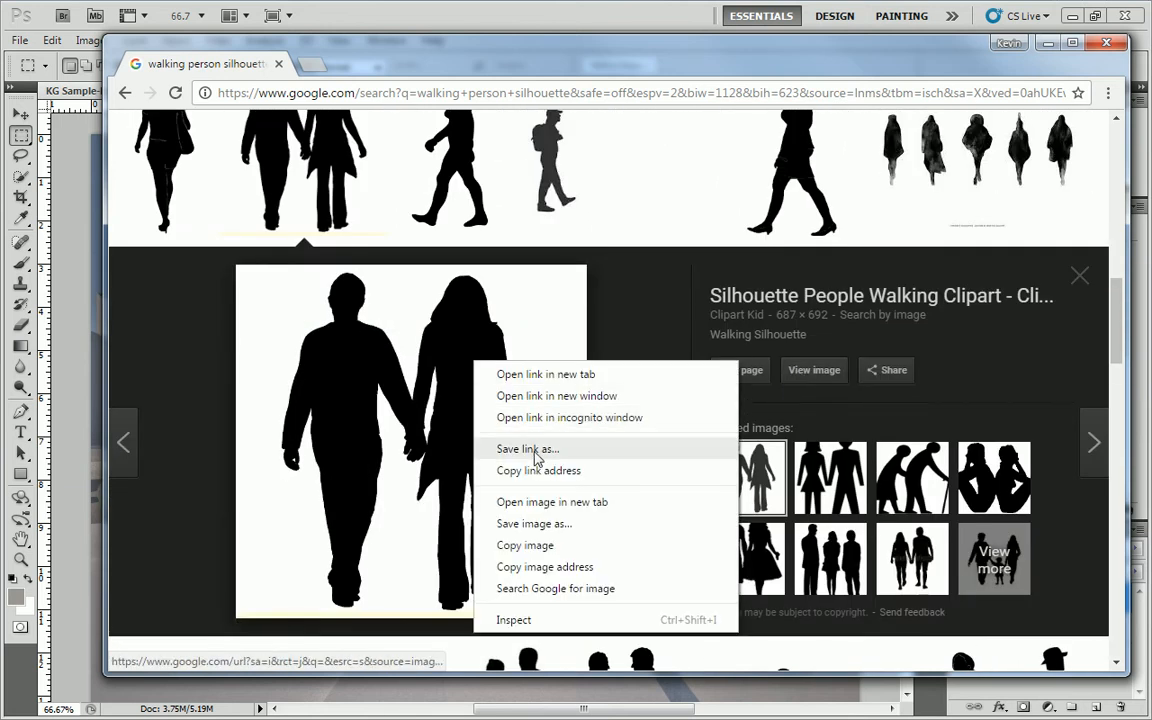
click(531, 515)
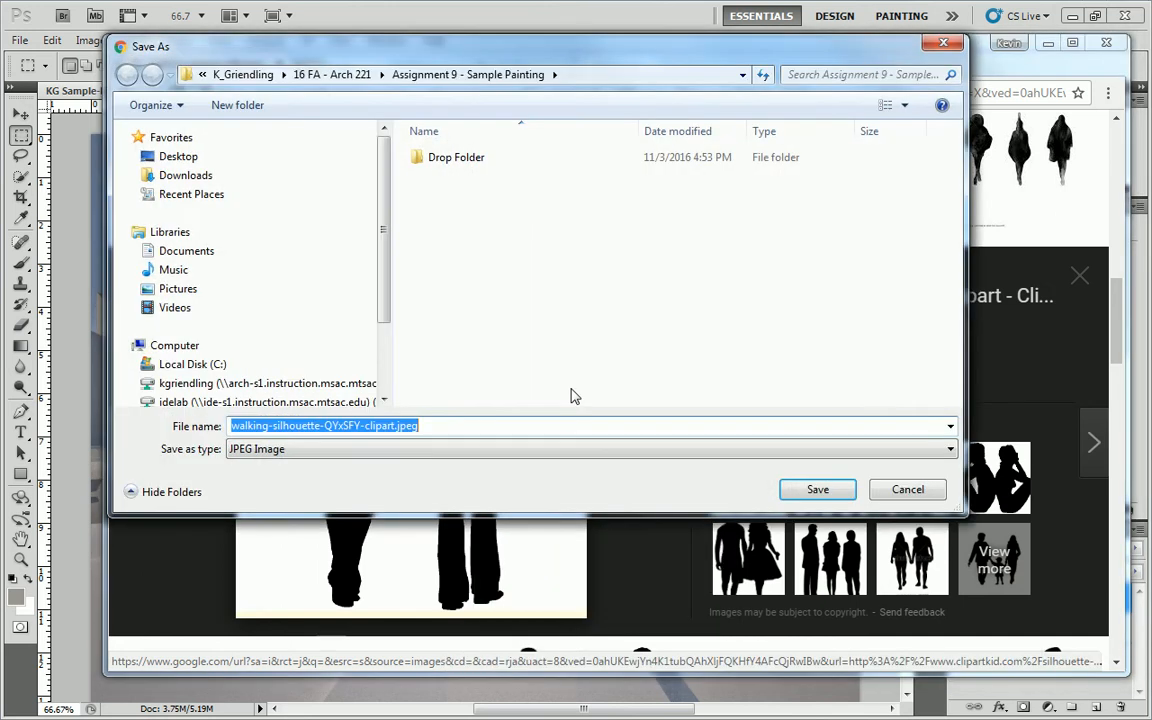
key(Return)
Step: Open the couple silhouette at full size, try to save it as a JPEG, and close the full-size image
click(812, 370)
right_click(440, 290)
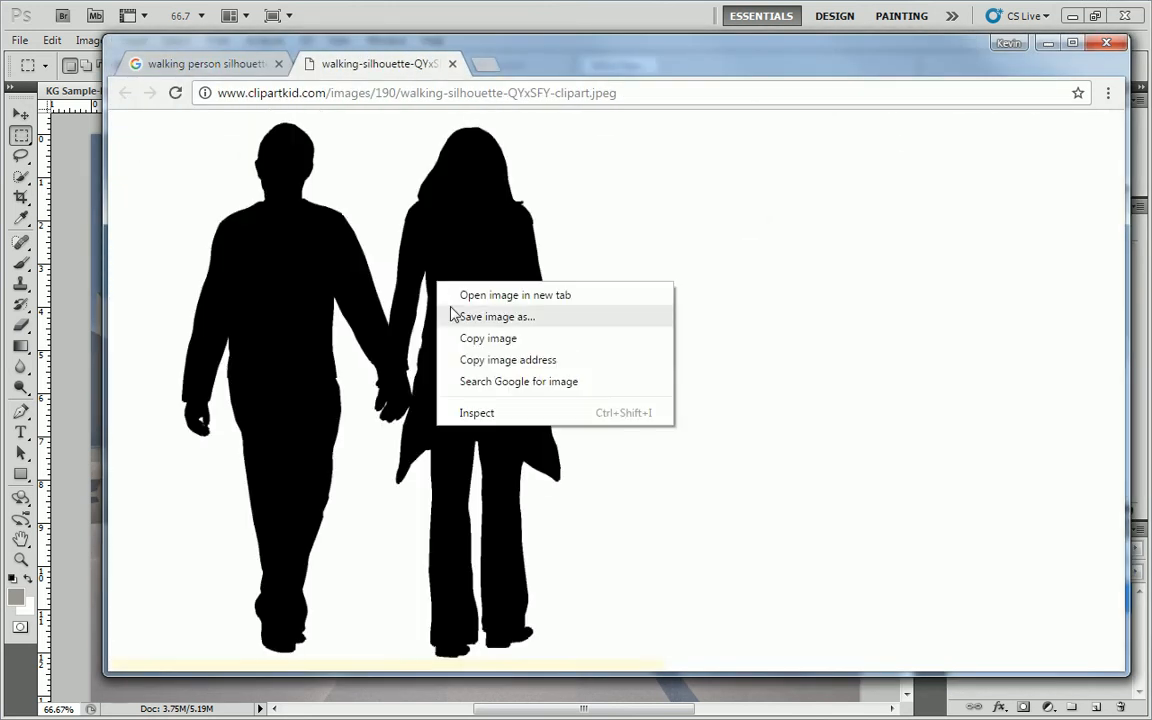
click(498, 332)
key(Escape)
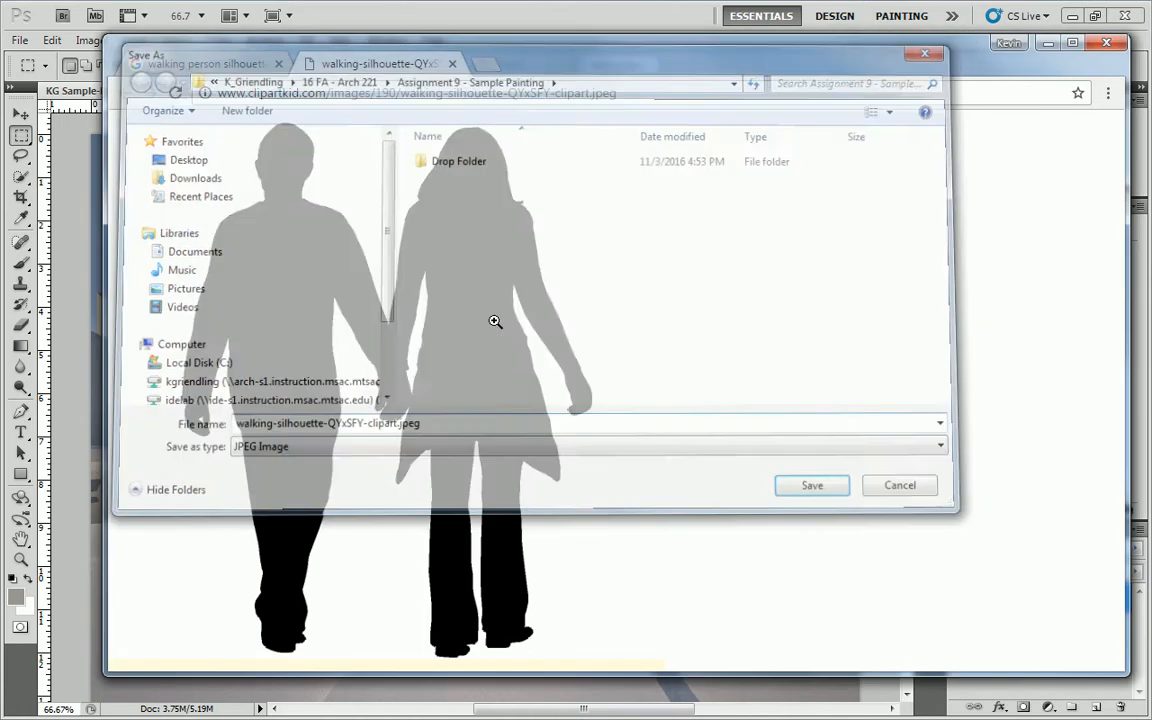
click(450, 64)
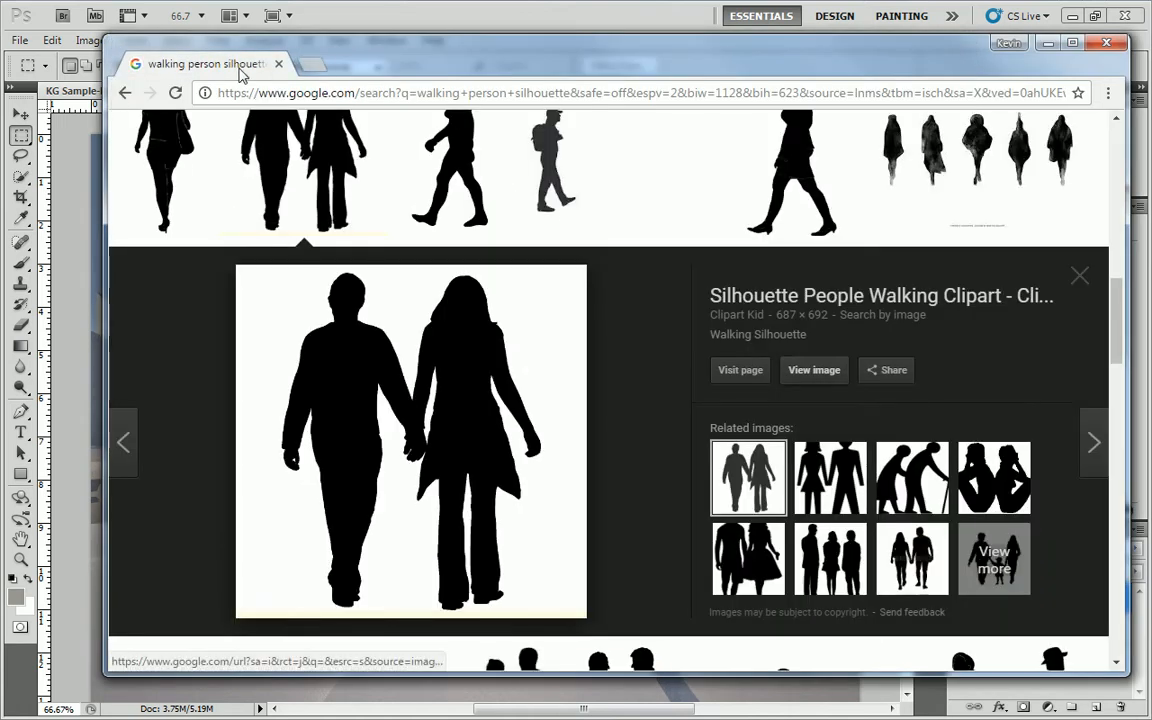
Step: Browse further silhouette results and preview the side view of the walking male on the checkered background
scroll(460, 250, down, 5)
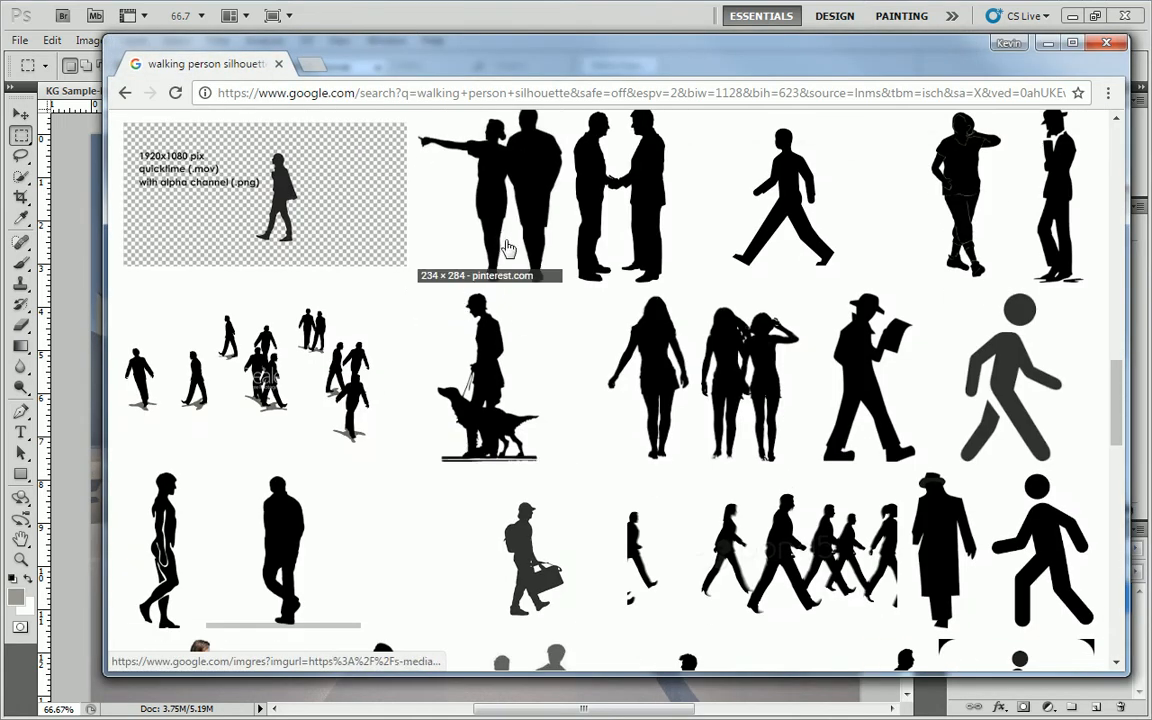
click(287, 180)
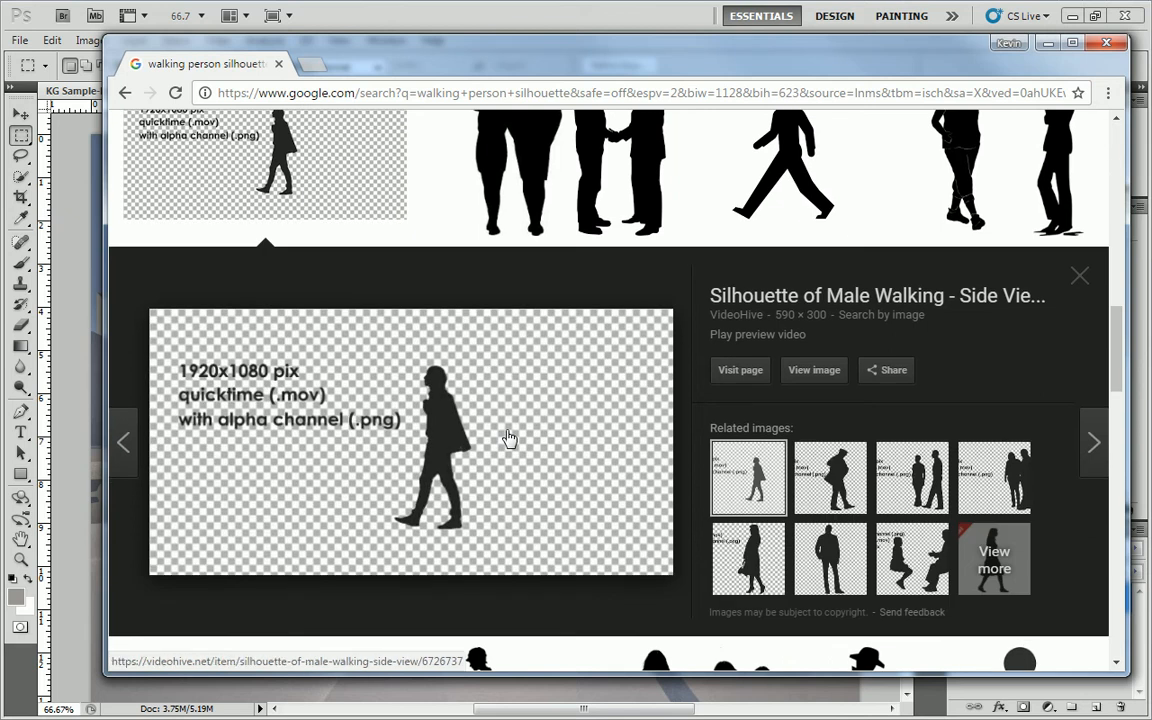
Step: Switch to Photoshop and delete the white background beside the silhouette's upper body and right side using the Magic Wand at tolerance 32
click(309, 8)
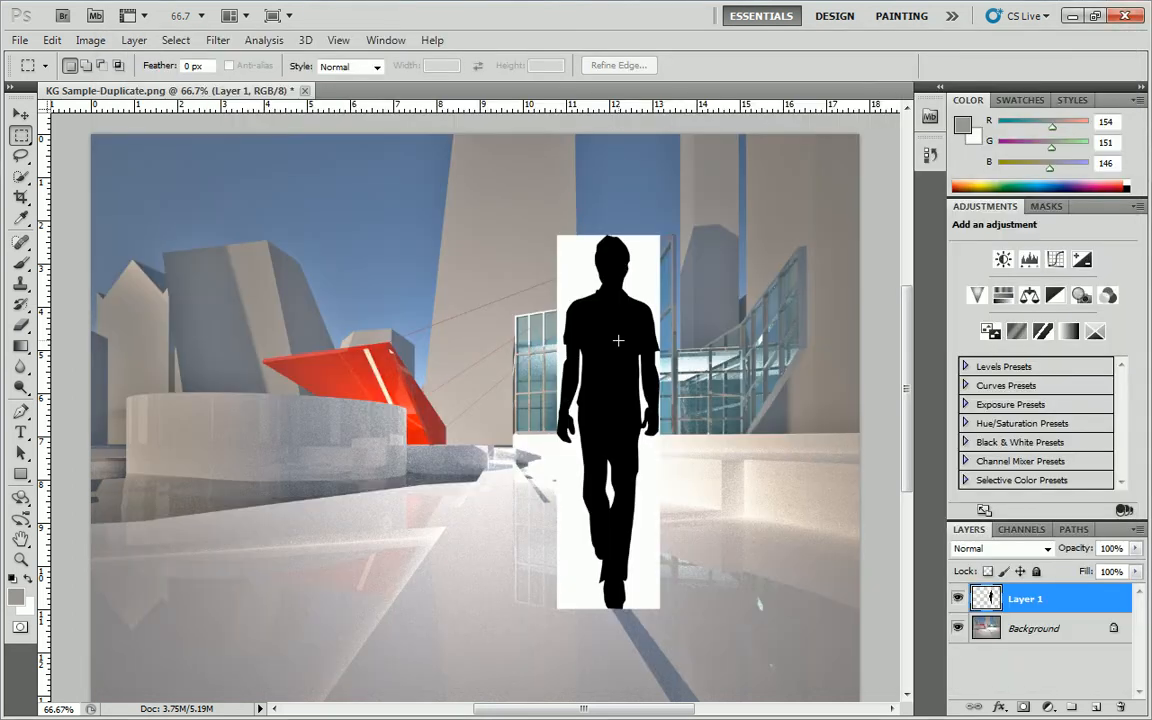
click(21, 180)
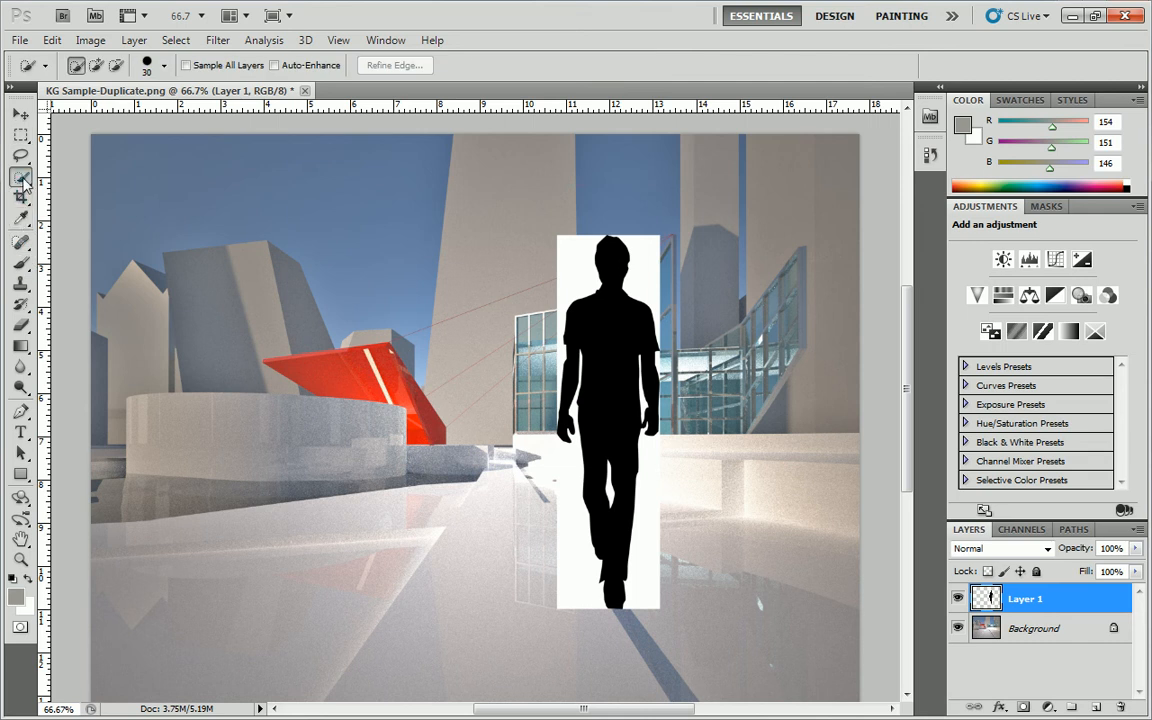
right_click(23, 183)
click(66, 192)
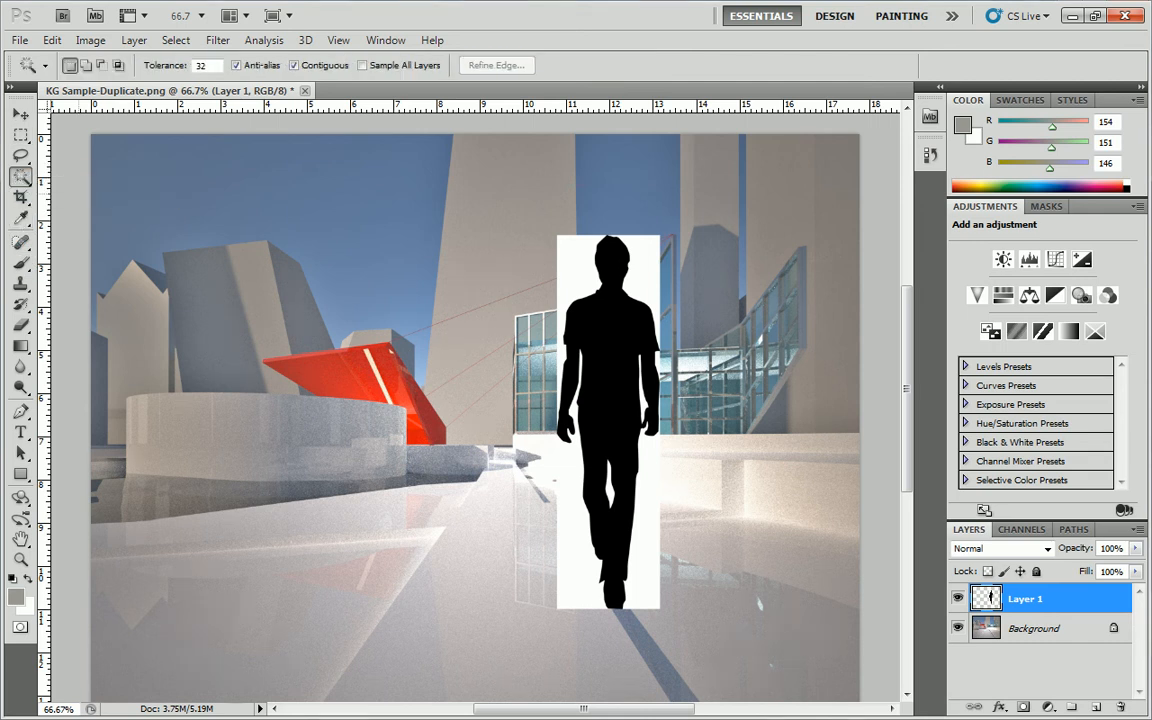
click(568, 256)
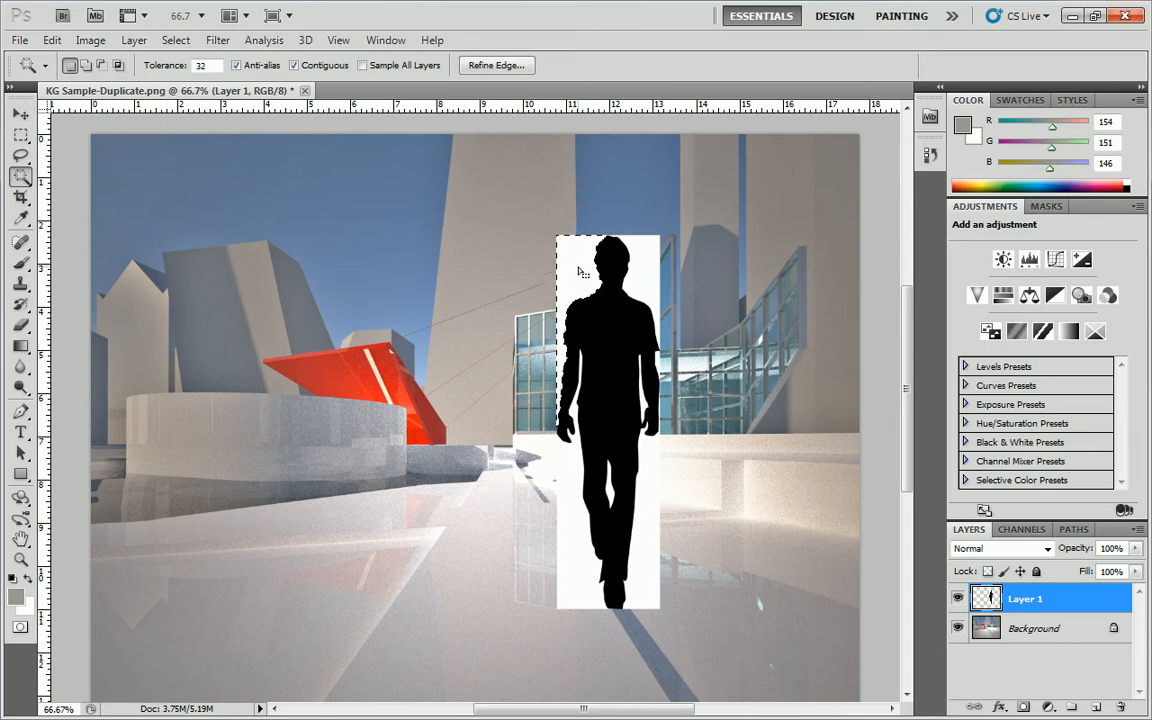
click(652, 459)
key(Delete)
Step: Delete the remaining white areas inside the arm gap, between the legs and beside the lower left leg, and clear the selection
click(641, 408)
key(Delete)
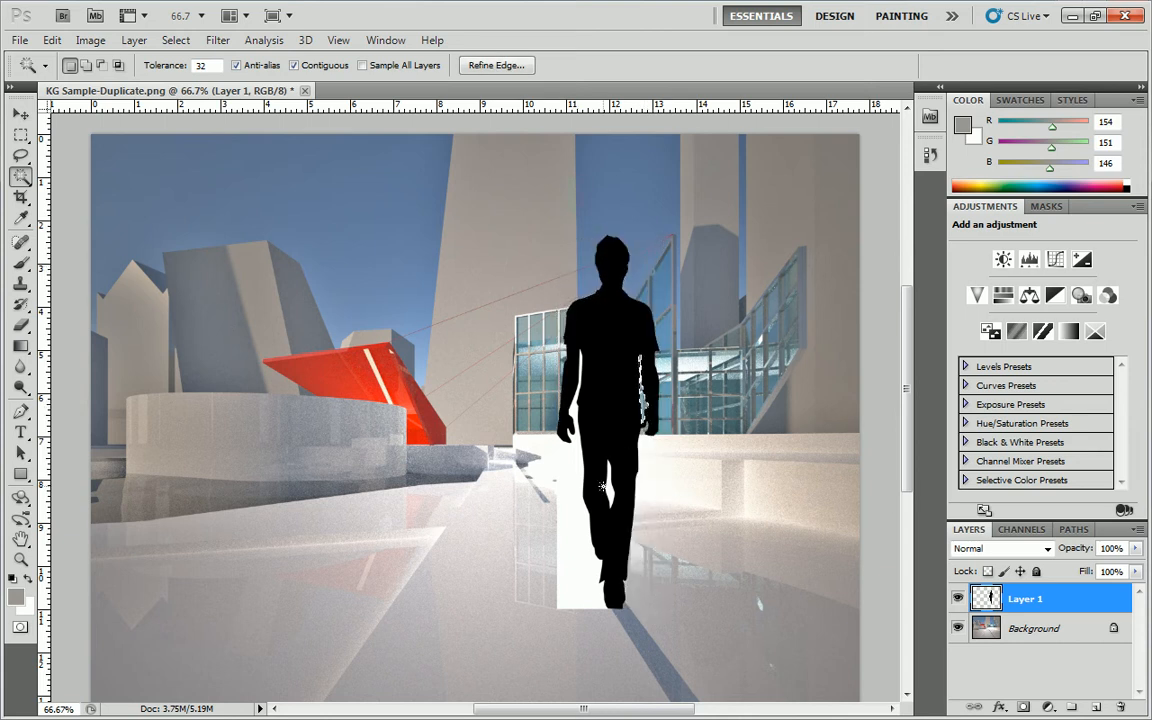
click(607, 510)
key(ctrl+d)
click(583, 547)
key(Delete)
key(ctrl+d)
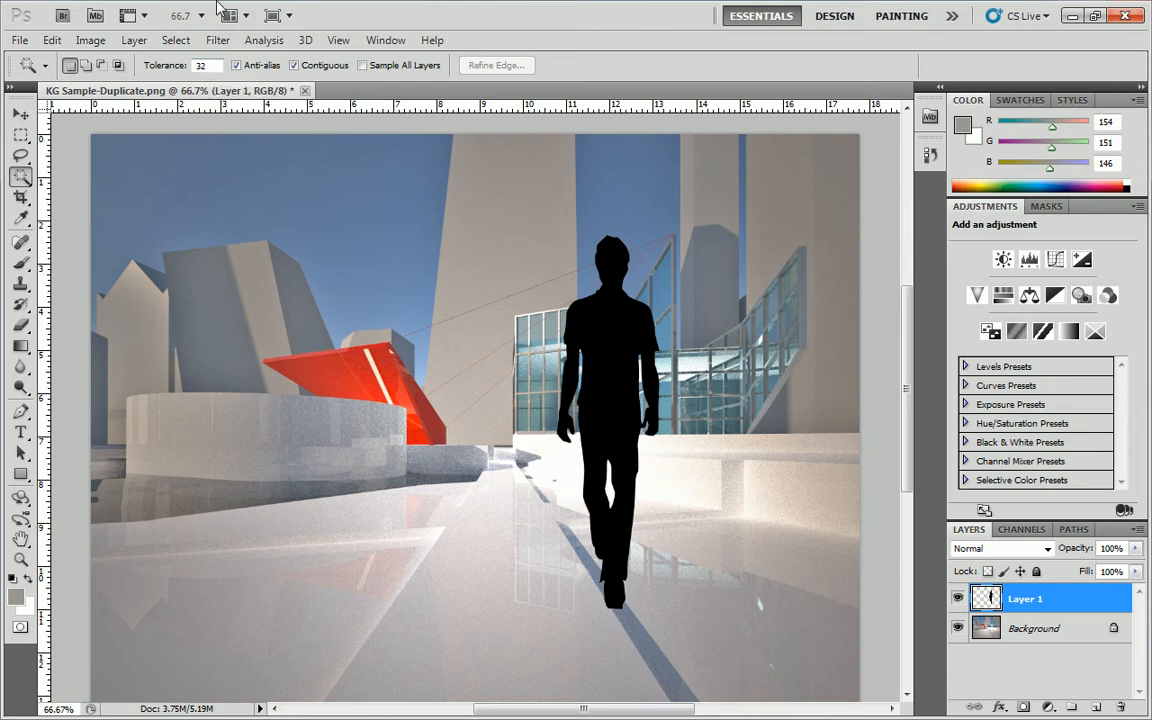
Step: Free-transform the silhouette layer, moving the figure up toward the glass building and scaling it proportionally to 44.47%
click(21, 136)
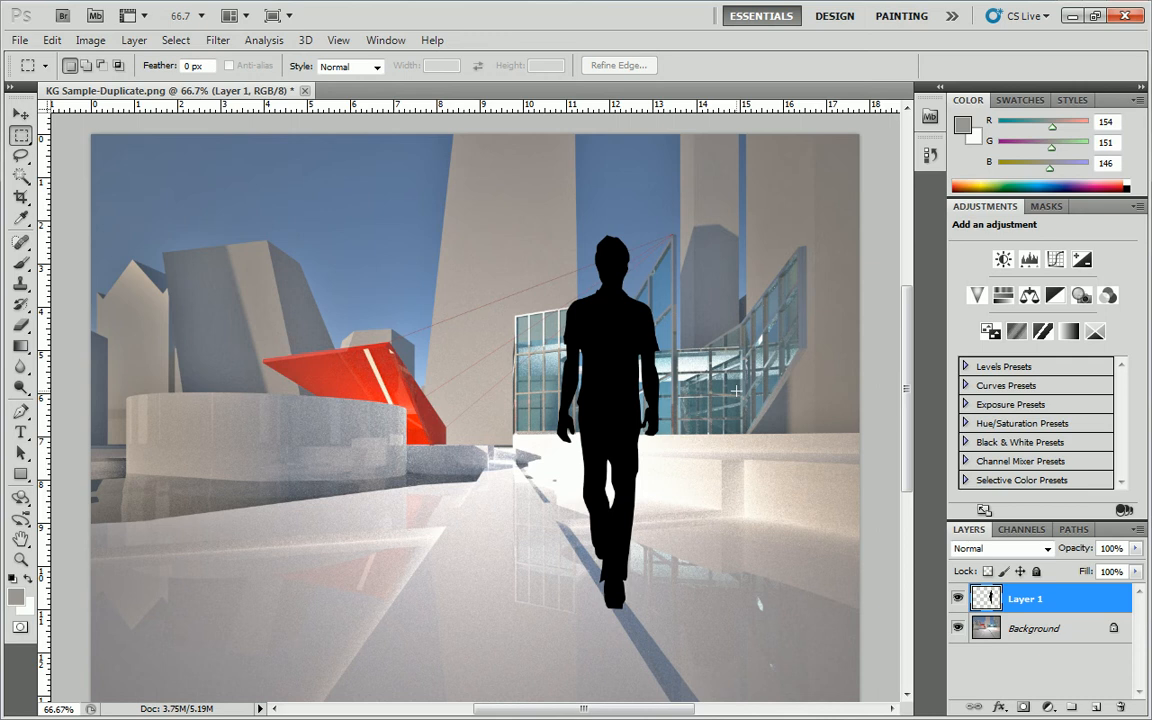
right_click(596, 372)
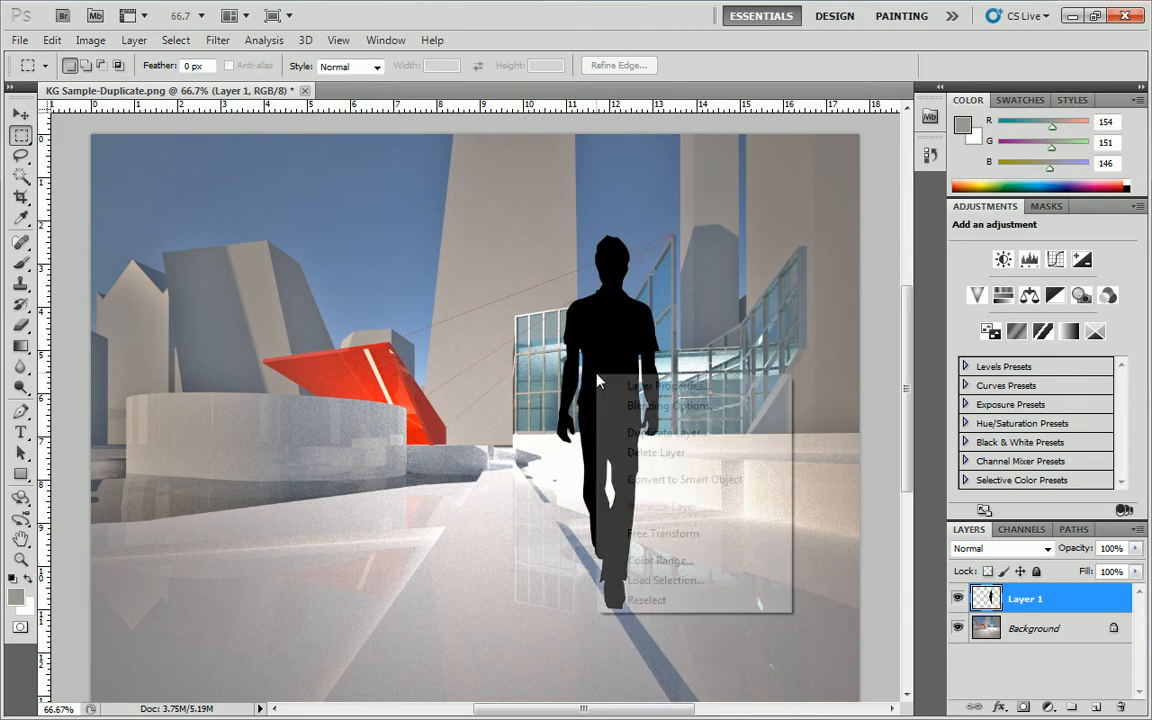
click(663, 540)
drag(623, 360, 556, 307)
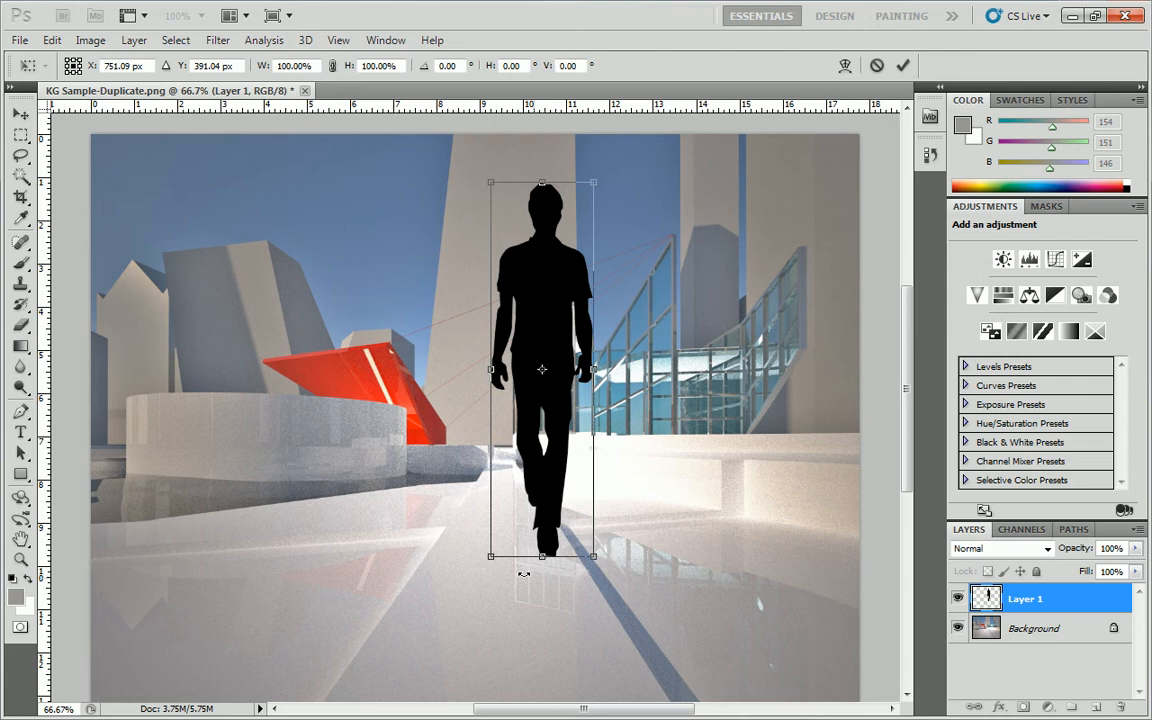
drag(593, 182, 546, 455)
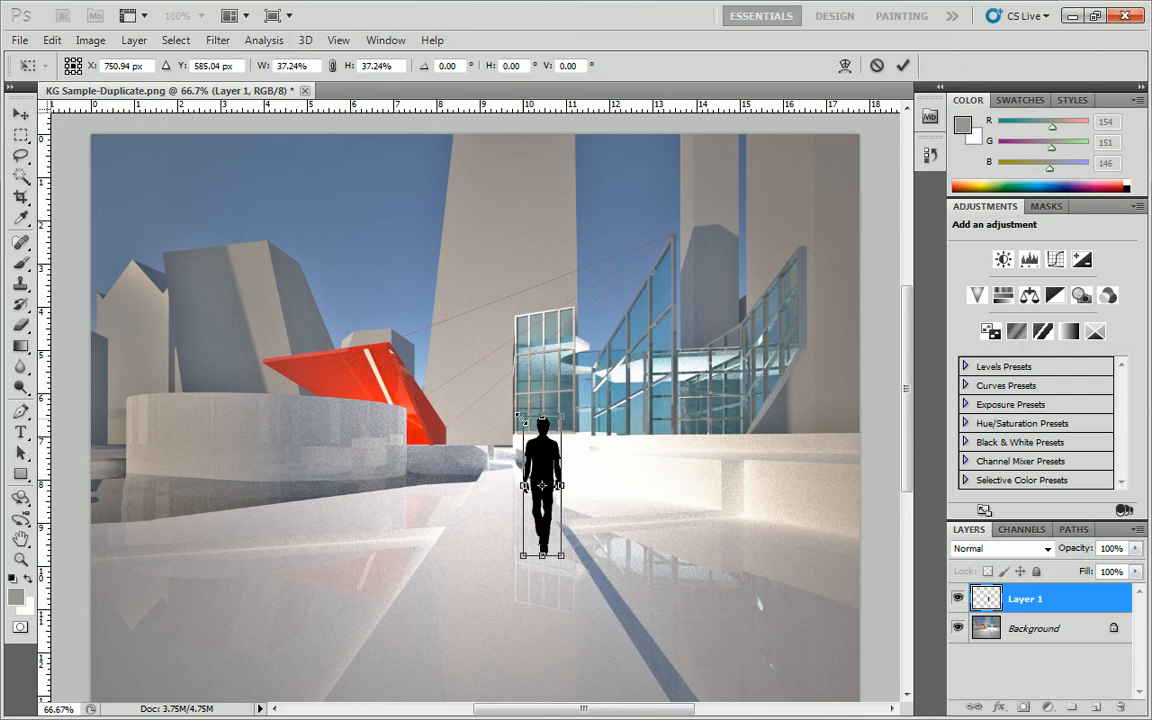
drag(514, 413, 511, 408)
mouse_move(539, 449)
mouse_down()
mouse_move(511, 391)
mouse_move(549, 449)
mouse_move(549, 439)
mouse_up()
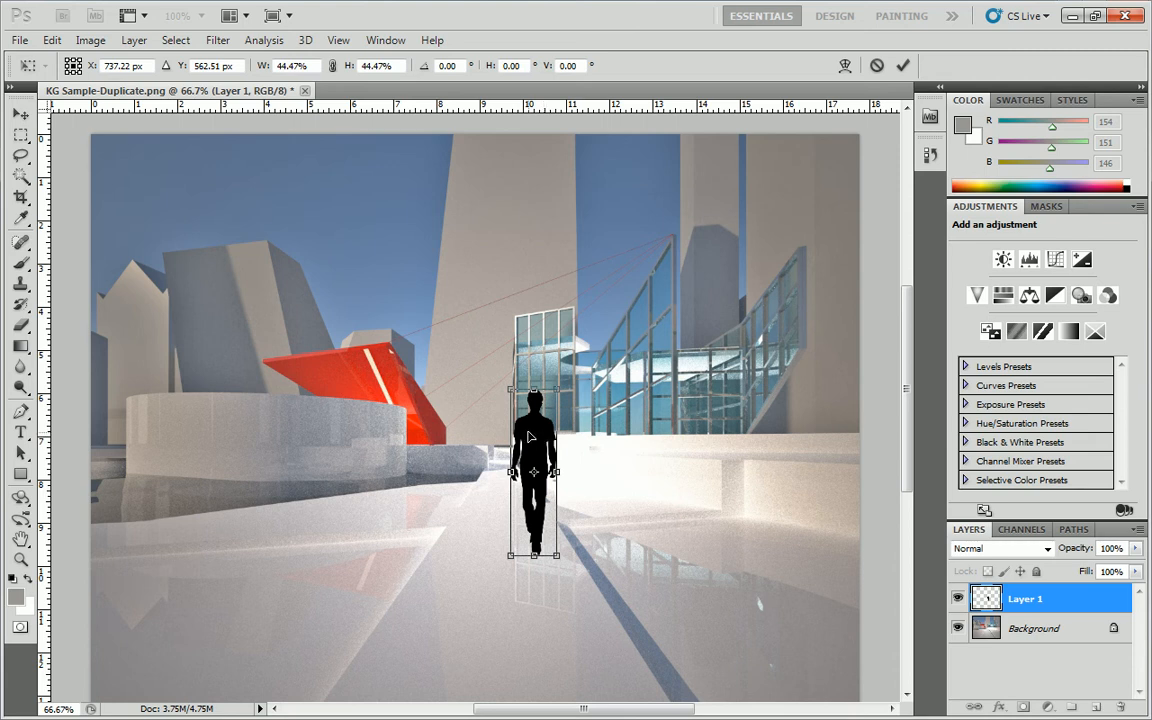
Step: Rescale the silhouette proportionally to 61.53%, place it closer in the foreground at about X 790 px, Y 629 px, and apply the transform
mouse_move(530, 436)
mouse_down()
mouse_move(578, 440)
mouse_move(706, 372)
mouse_move(540, 431)
mouse_up()
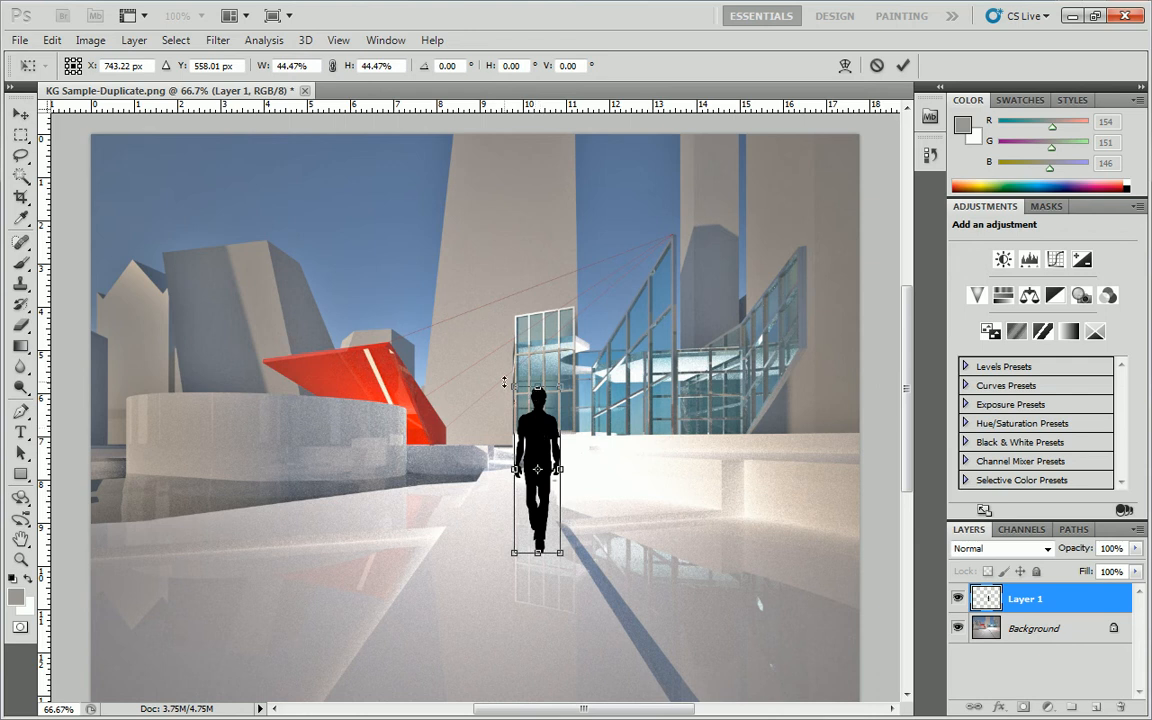
drag(508, 386, 507, 397)
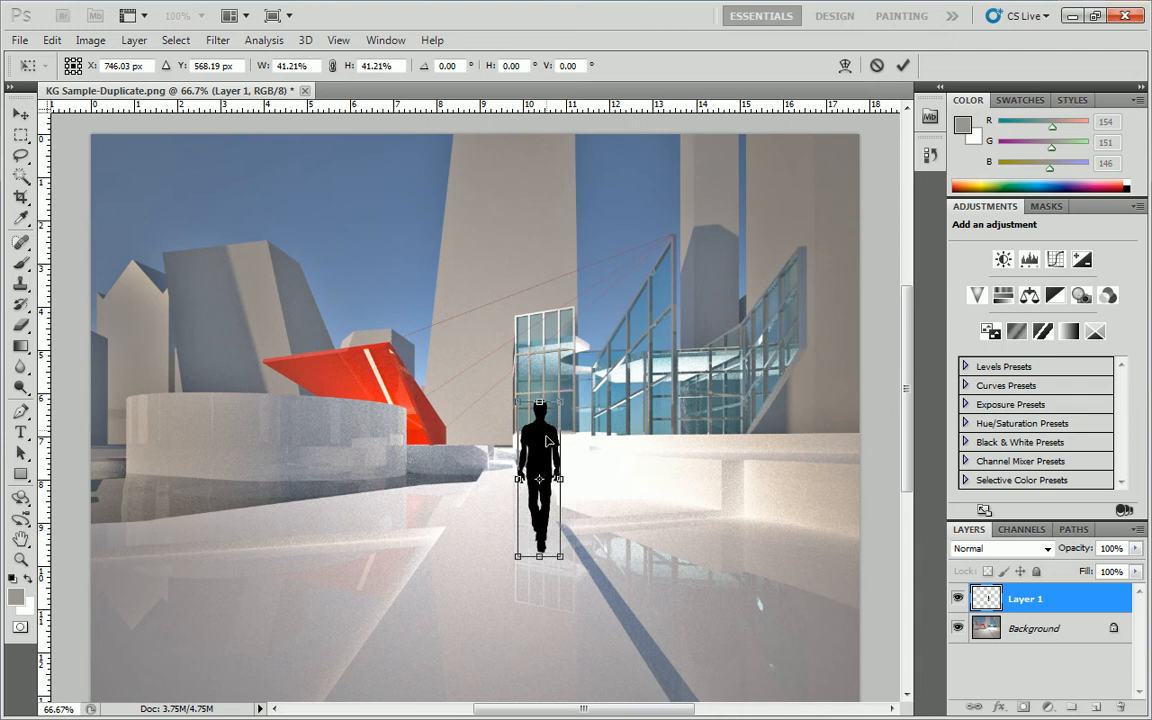
mouse_move(549, 434)
mouse_down()
mouse_move(580, 492)
mouse_move(516, 401)
mouse_move(565, 446)
mouse_up()
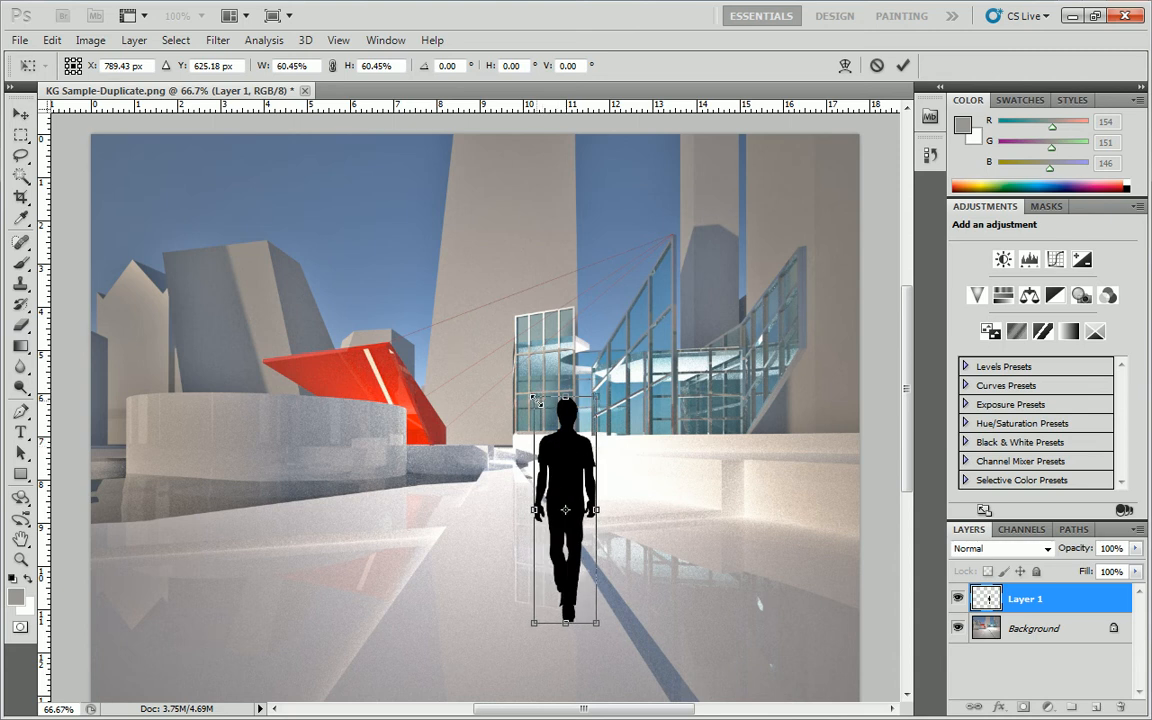
drag(535, 397, 532, 393)
drag(558, 440, 568, 461)
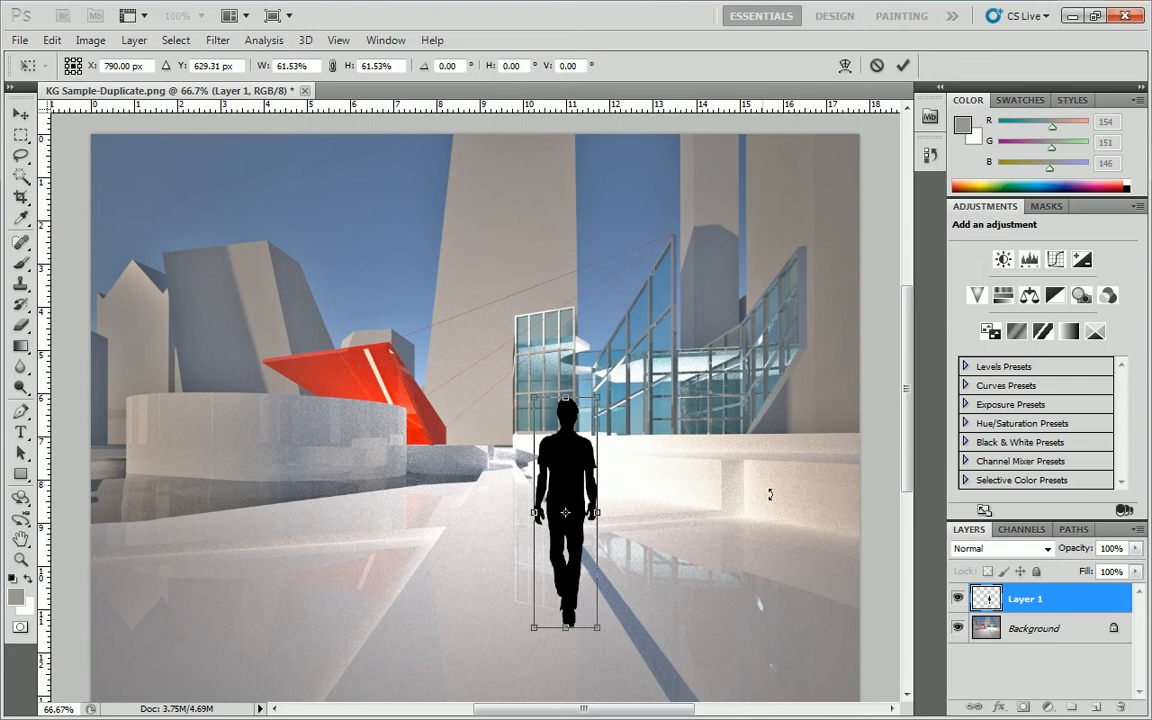
key(Return)
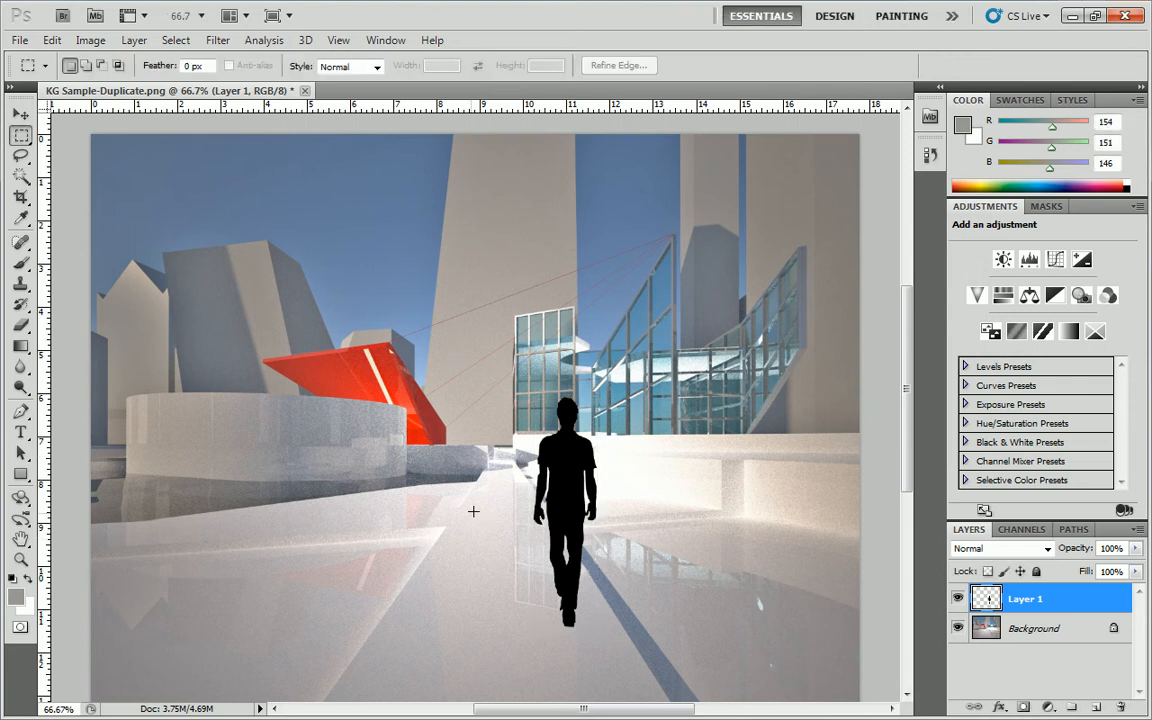
Step: Duplicate the silhouette layer and move the copy beside the original figure, on its left
right_click(1021, 604)
click(985, 236)
click(658, 242)
key(v)
drag(551, 466, 473, 466)
Step: Scale the copied silhouette proportionally to 59.14%, keeping its head level with the original's, and apply the transform
click(20, 135)
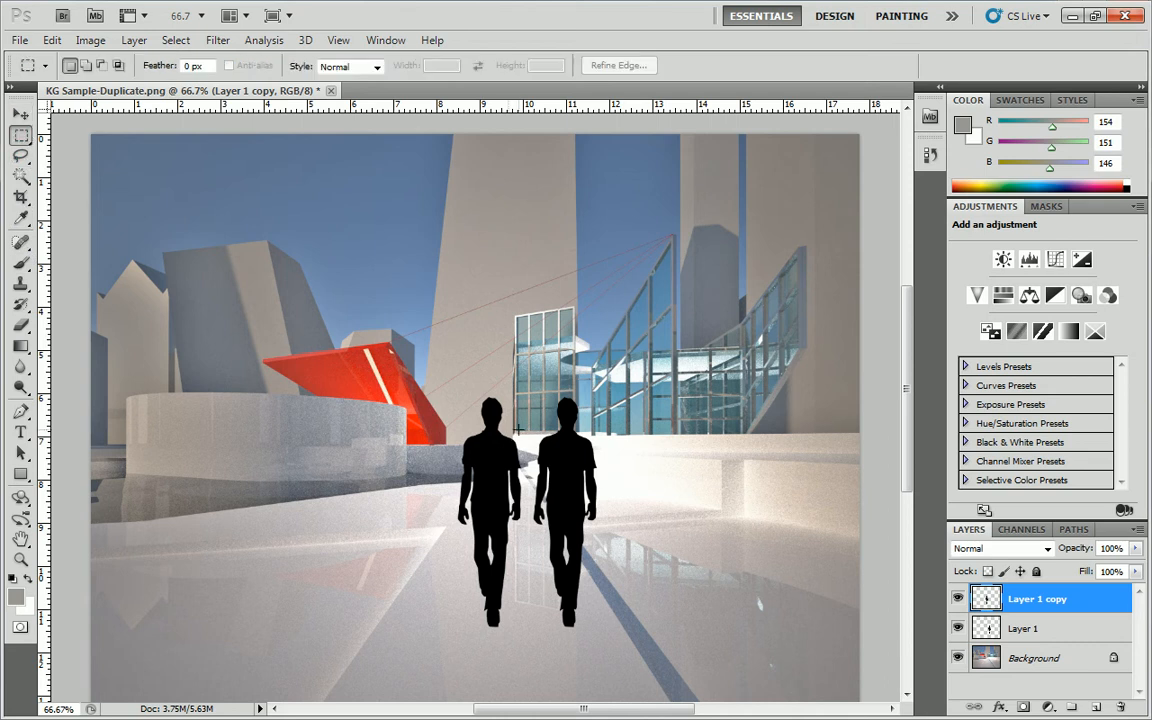
right_click(456, 401)
click(541, 549)
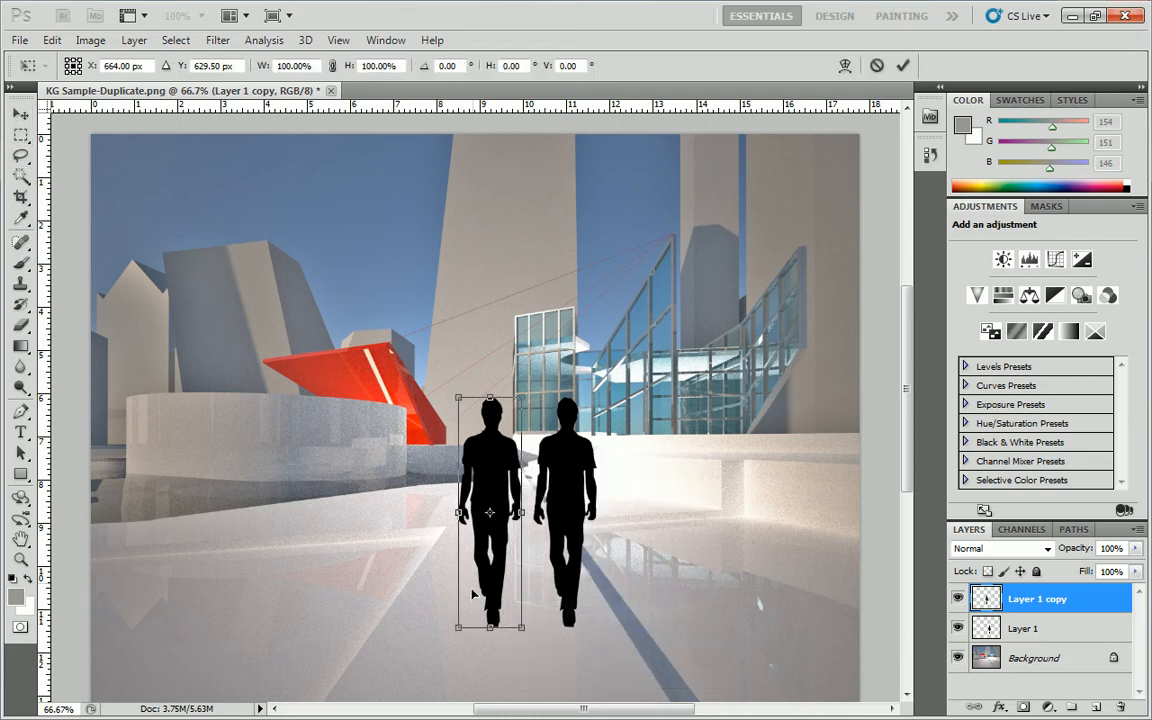
drag(459, 629, 506, 541)
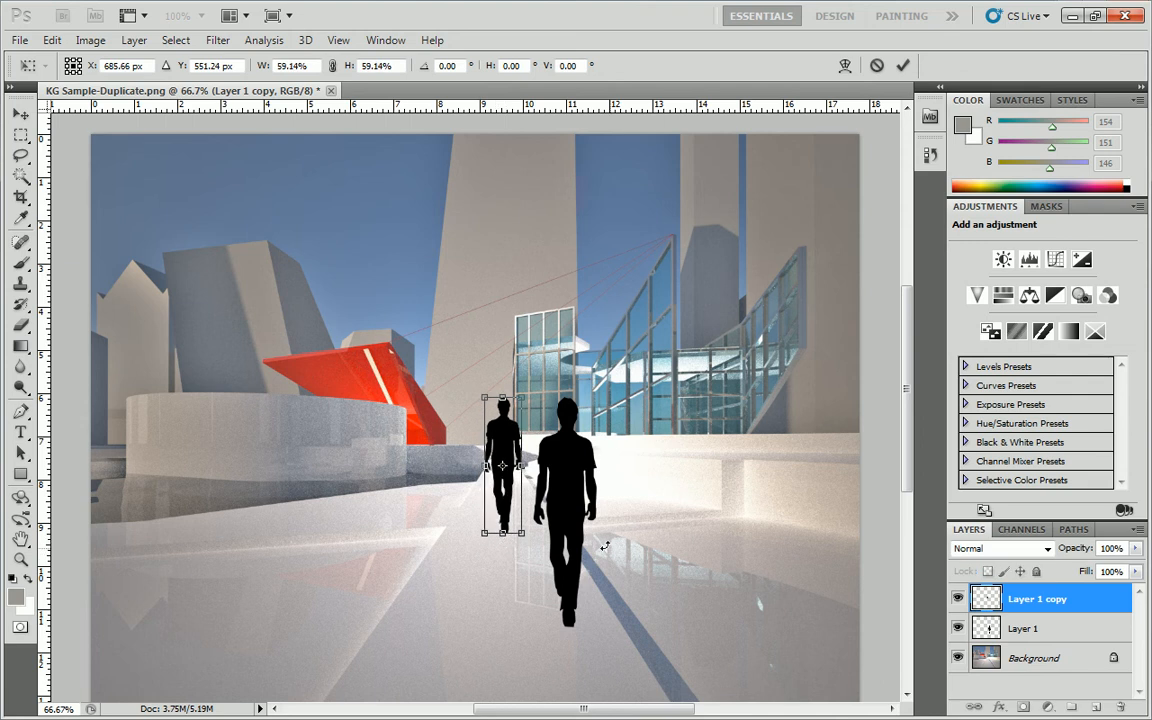
key(Return)
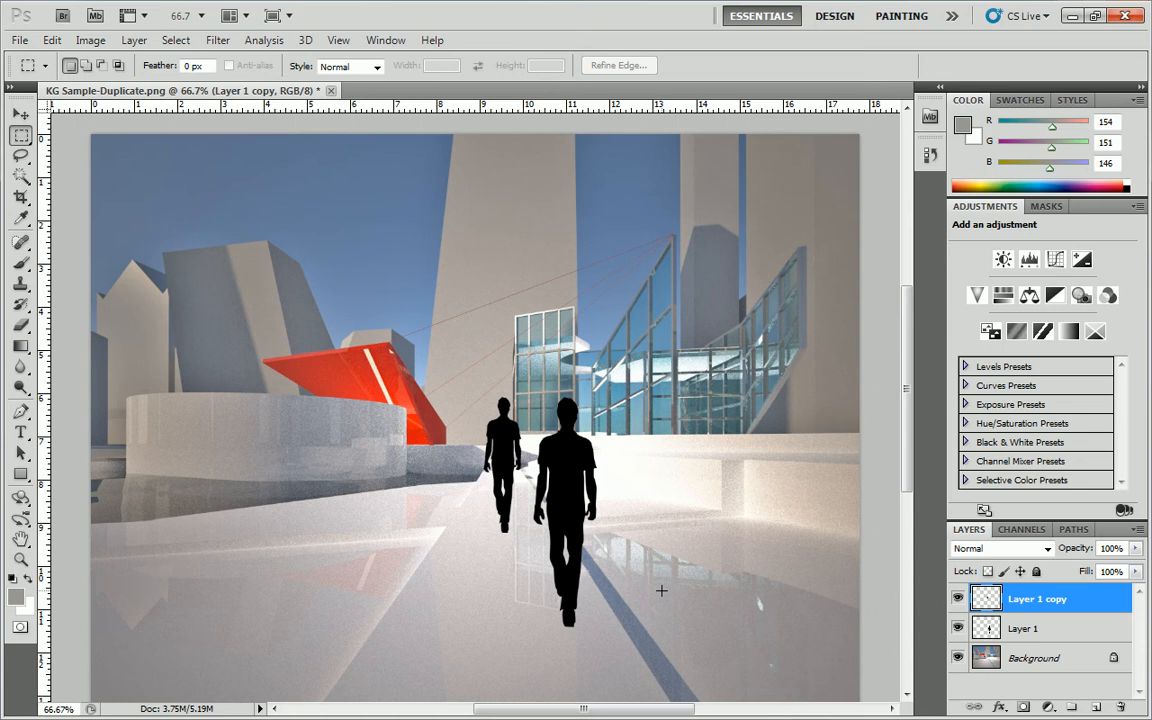
Step: Scale the smaller silhouette by a further 95.35%, apply the transform, and add a horizontal guide through both figures' heads
right_click(517, 452)
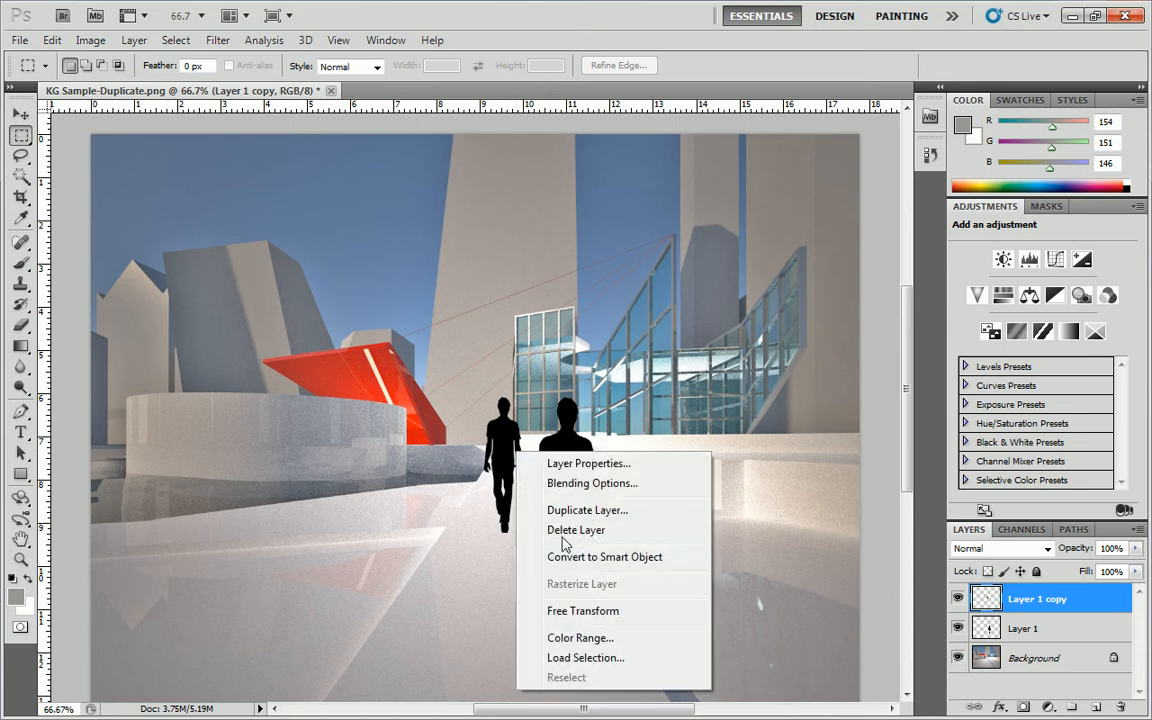
click(583, 611)
drag(522, 396, 519, 402)
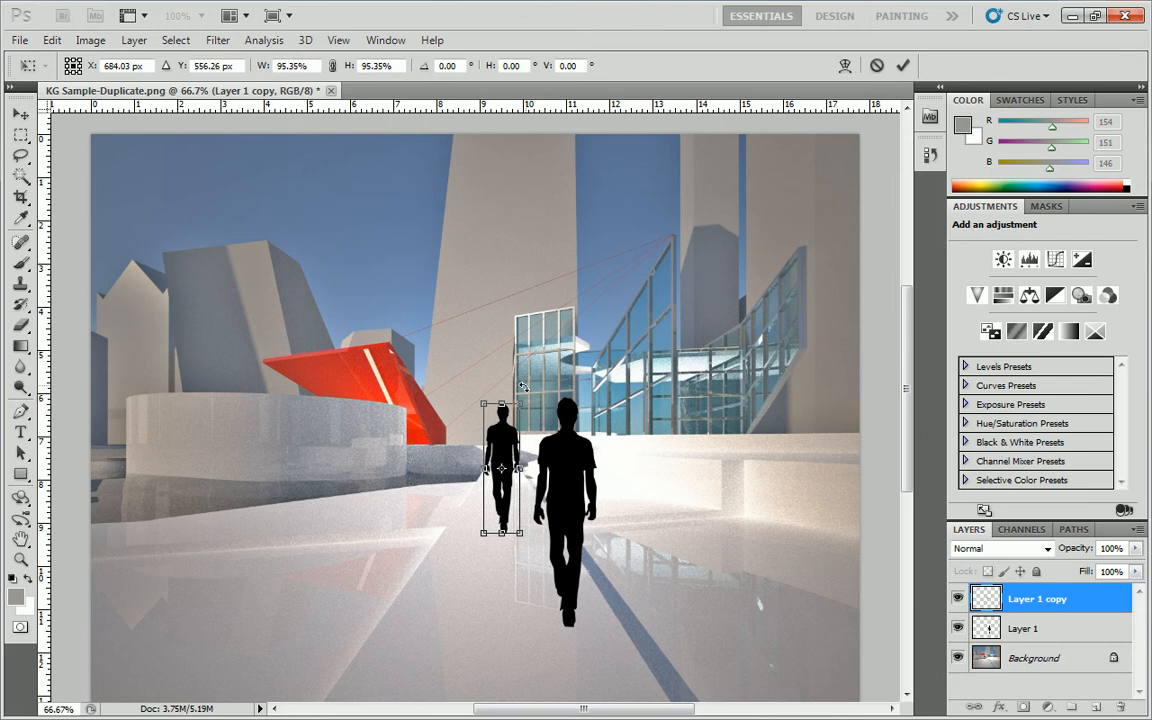
key(Return)
drag(393, 102, 363, 412)
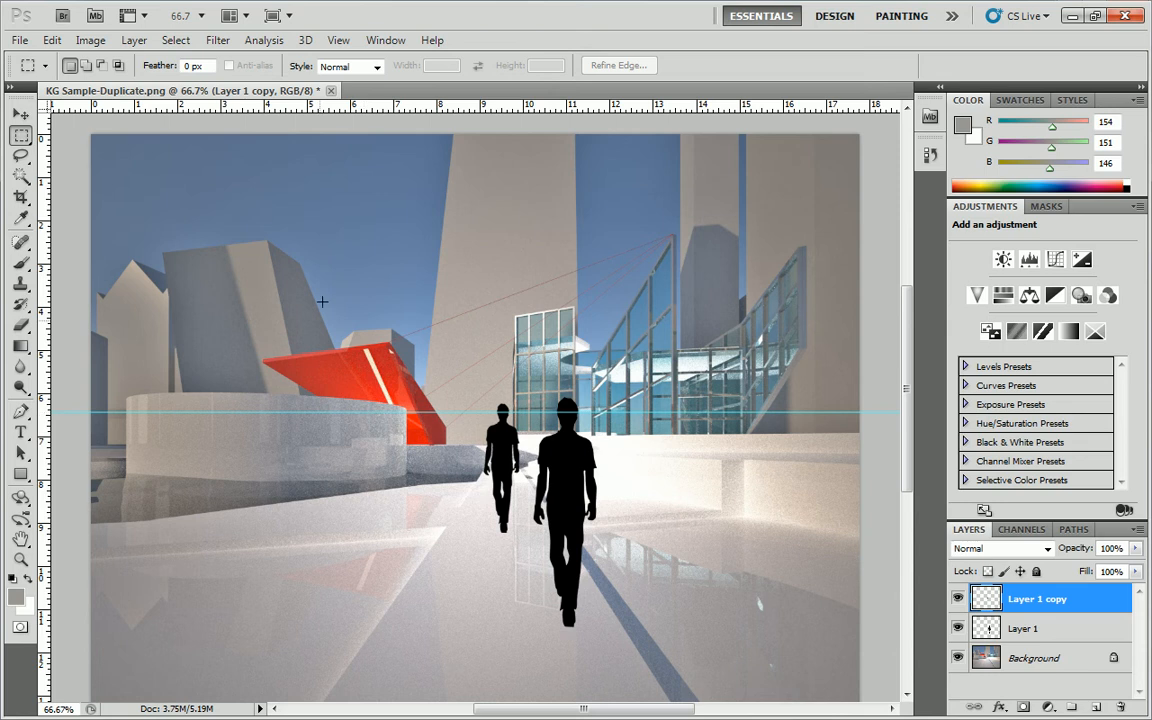
Step: Select both silhouette layers, Layer 1 and Layer 1 copy, and duplicate them within the same document
click(1024, 631)
click(1021, 602)
shift+click(1025, 630)
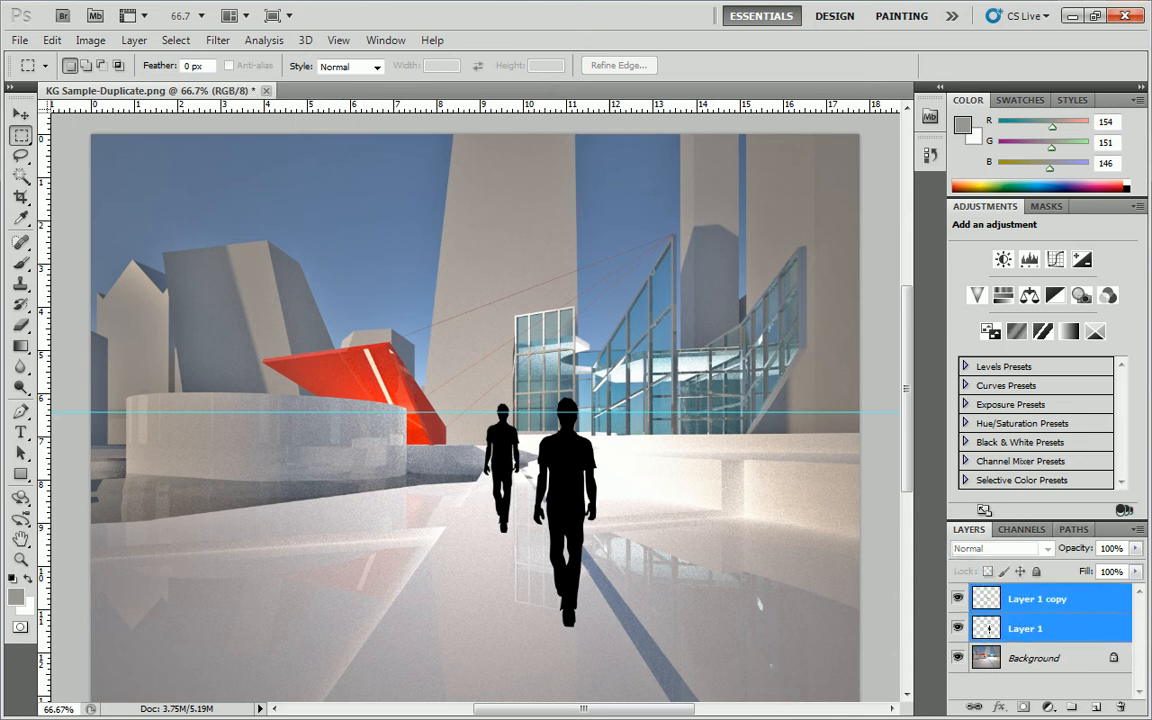
right_click(1040, 600)
click(990, 232)
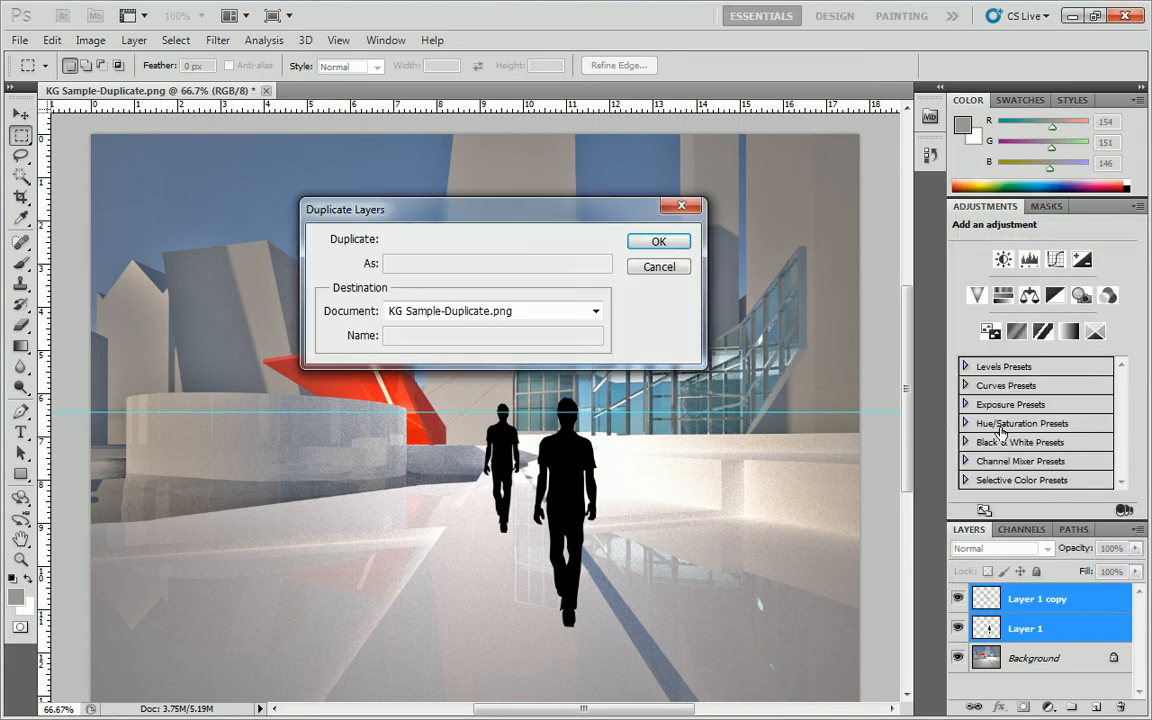
click(654, 241)
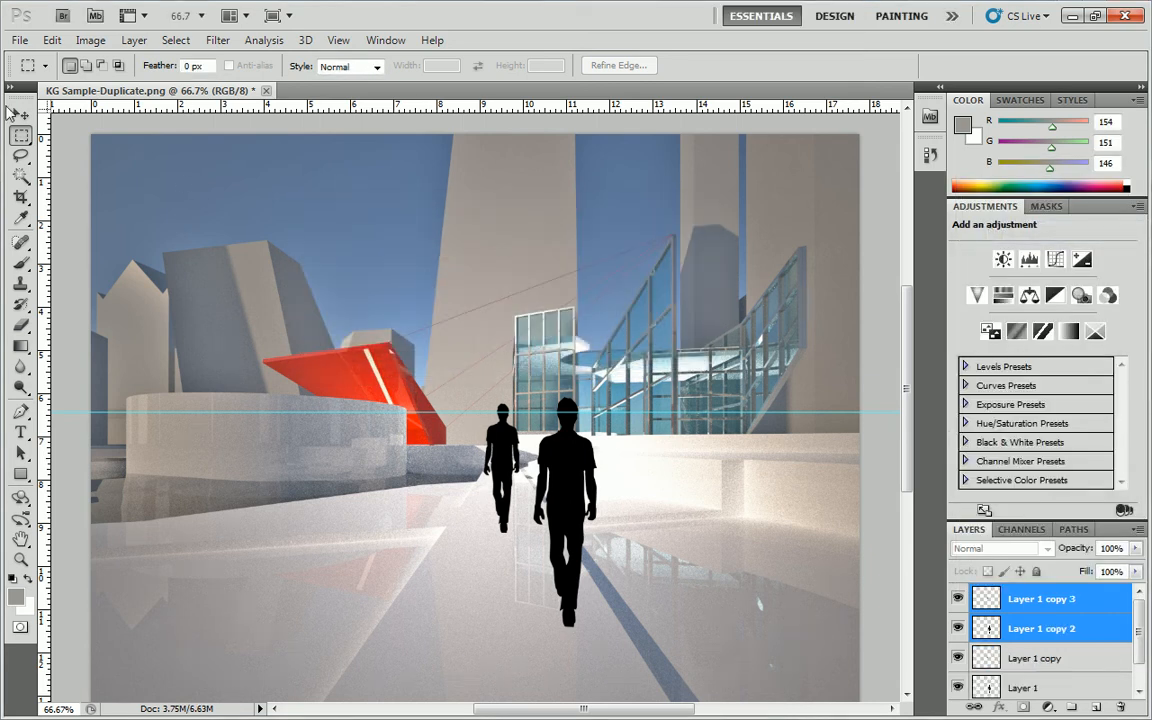
Step: Move both copied silhouettes up and right over the glass building, and scale the larger copy, Layer 1 copy 2, proportionally to about 35%
click(19, 112)
drag(569, 472, 719, 300)
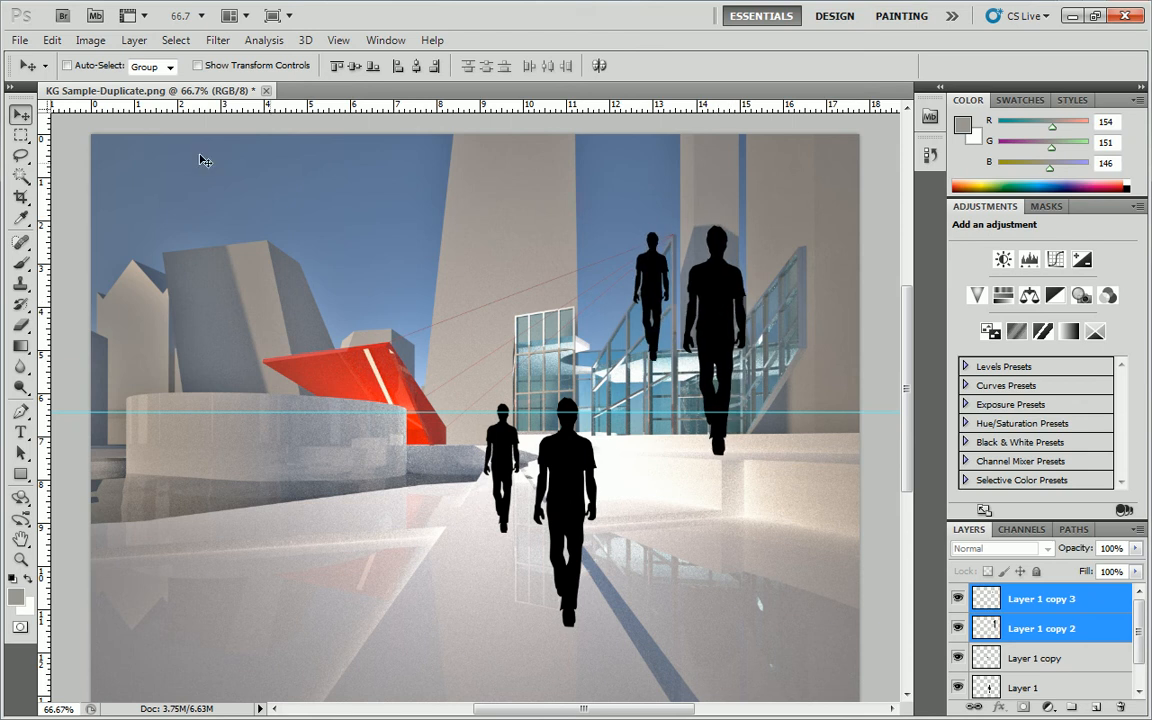
click(20, 134)
click(1043, 632)
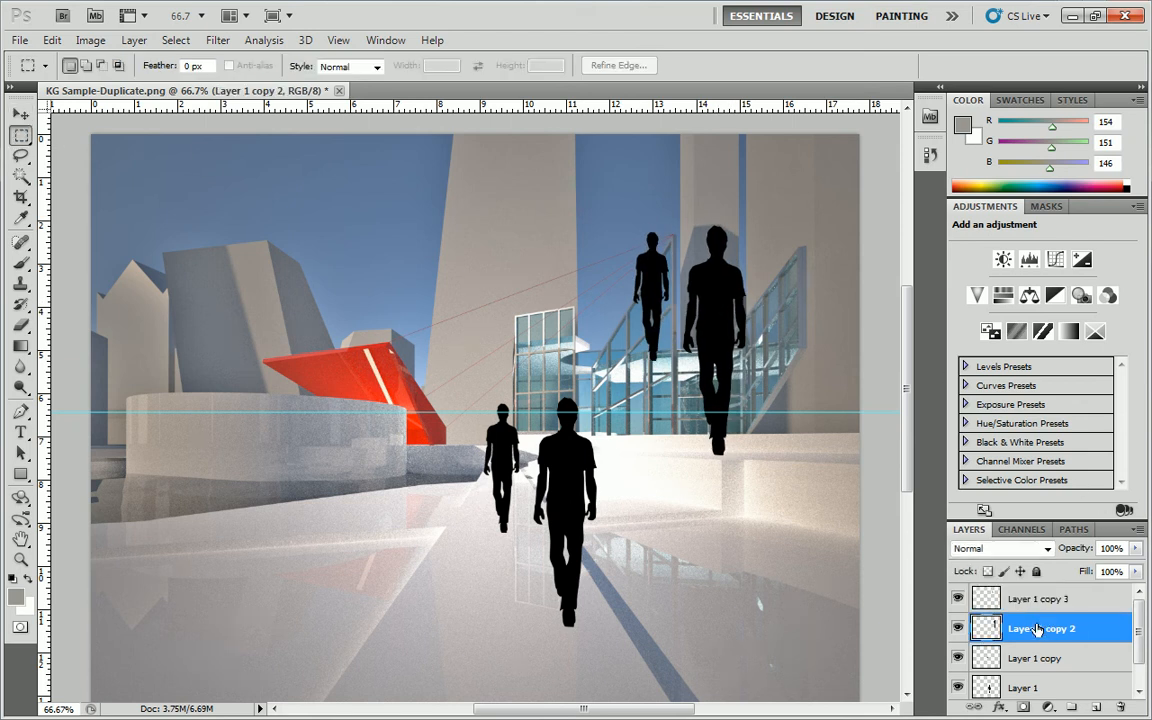
right_click(733, 298)
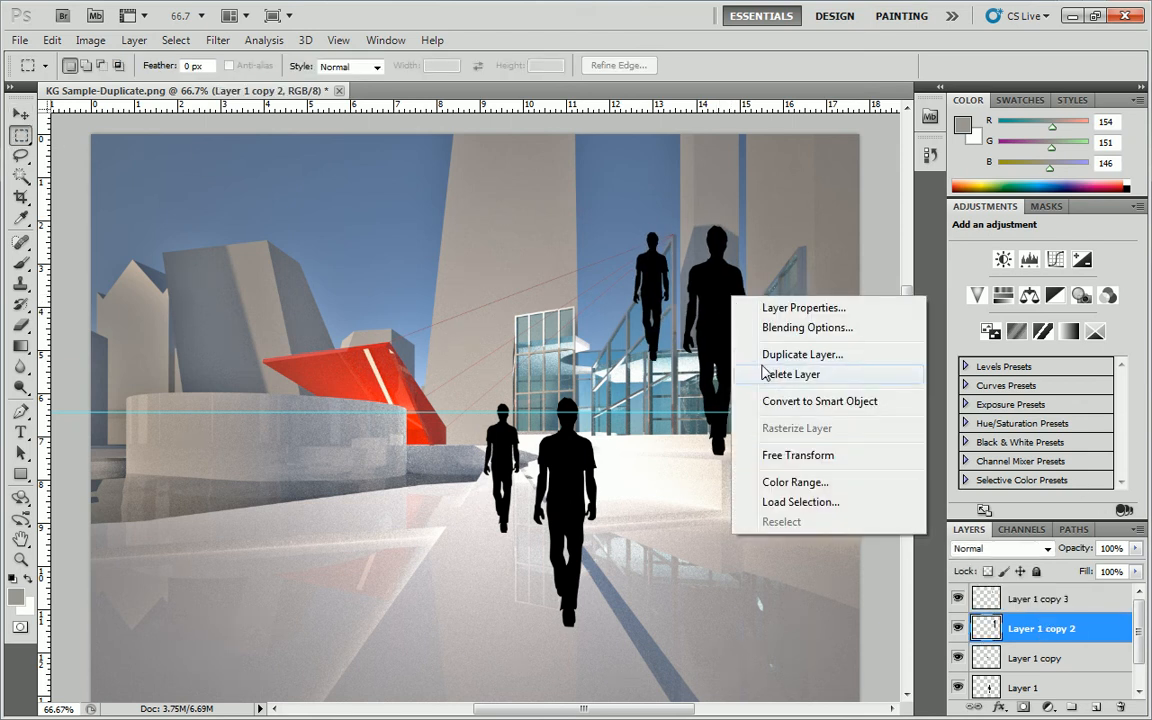
click(797, 455)
drag(686, 225, 750, 381)
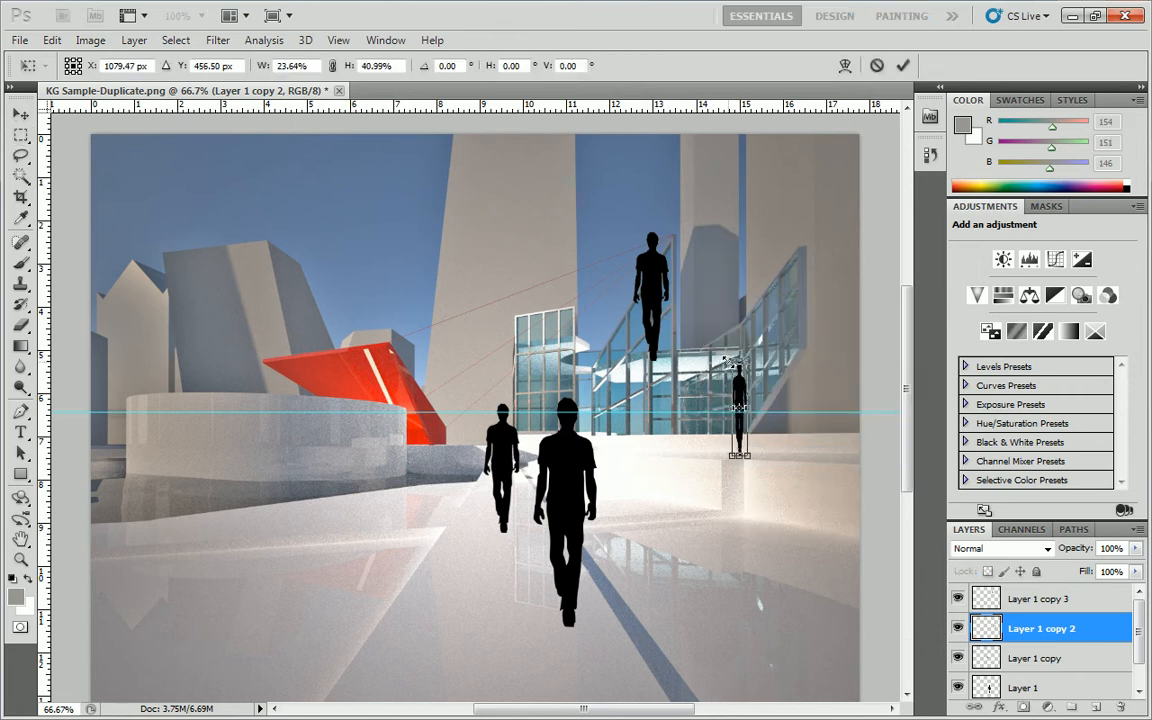
key(ctrl+z)
drag(687, 225, 729, 368)
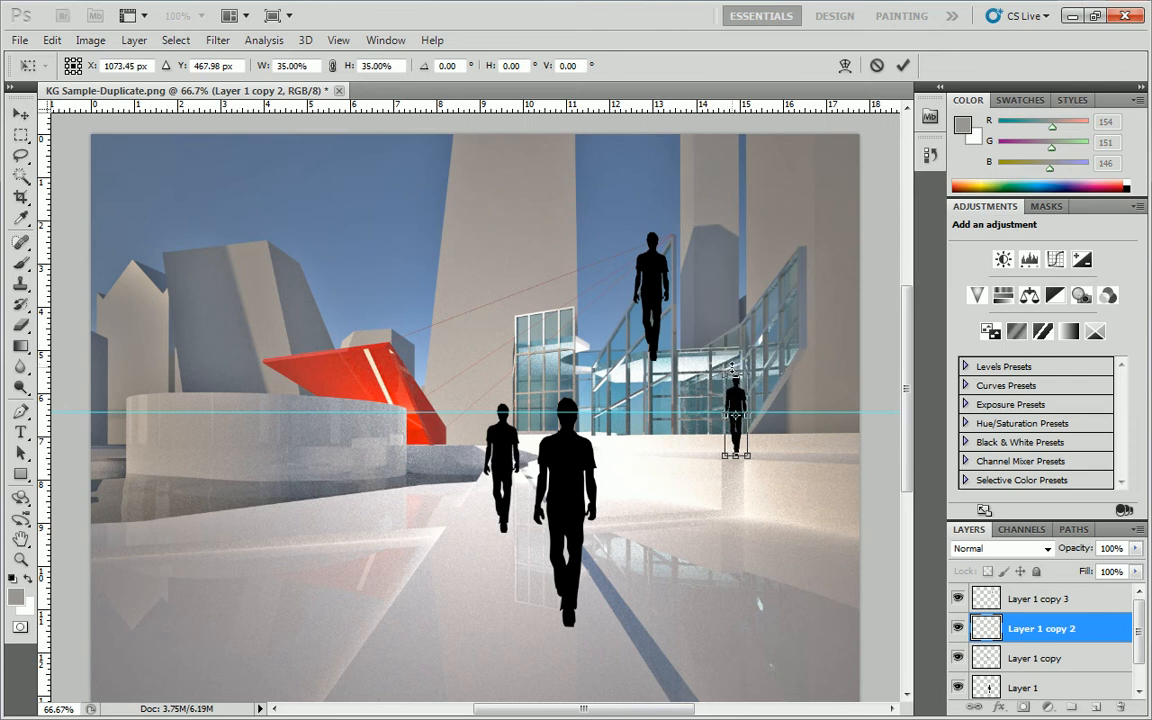
drag(724, 374, 727, 377)
key(Return)
key(m)
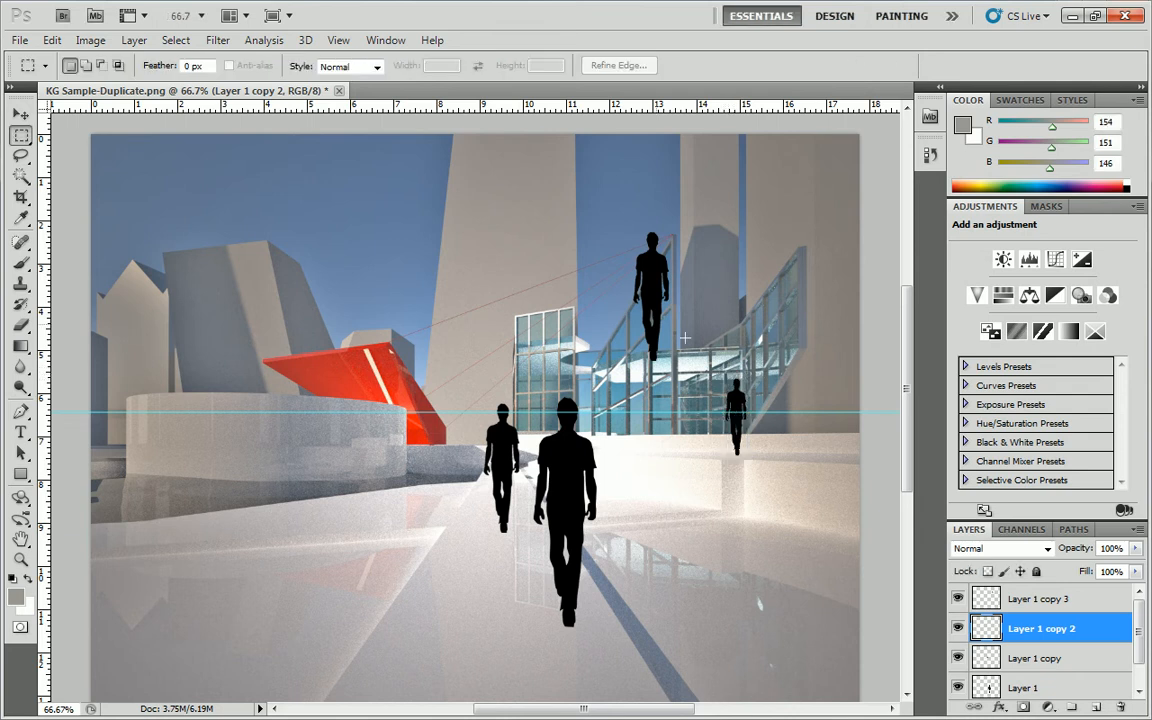
right_click(658, 305)
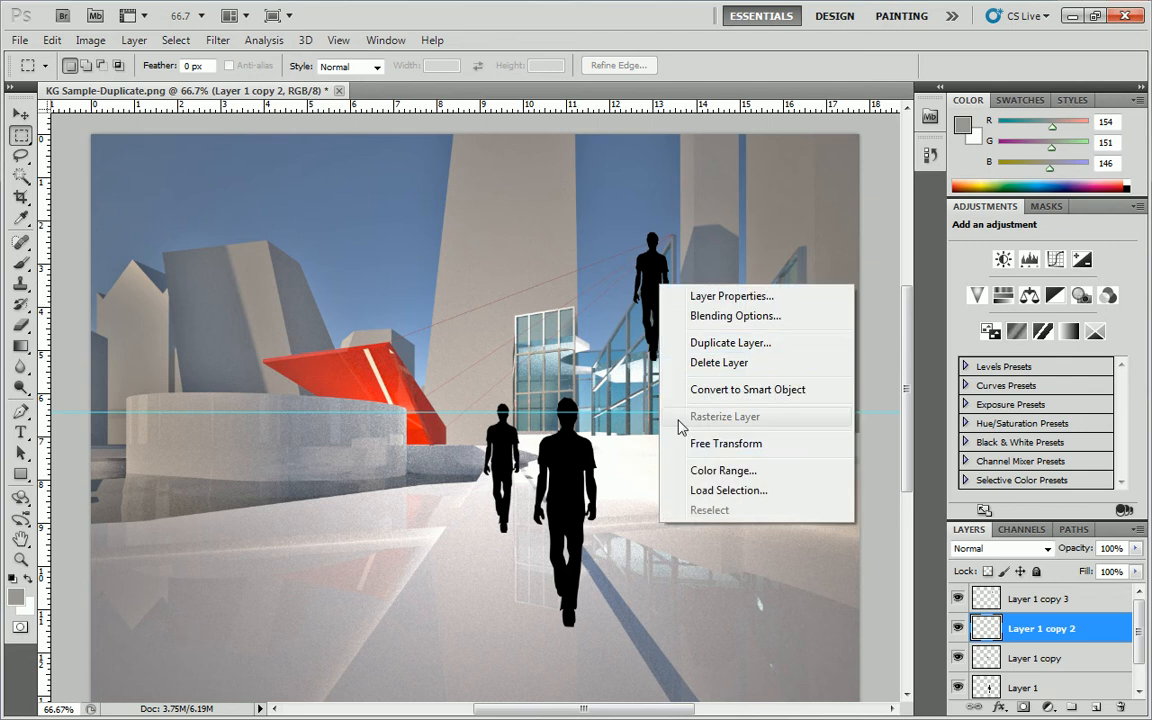
click(728, 443)
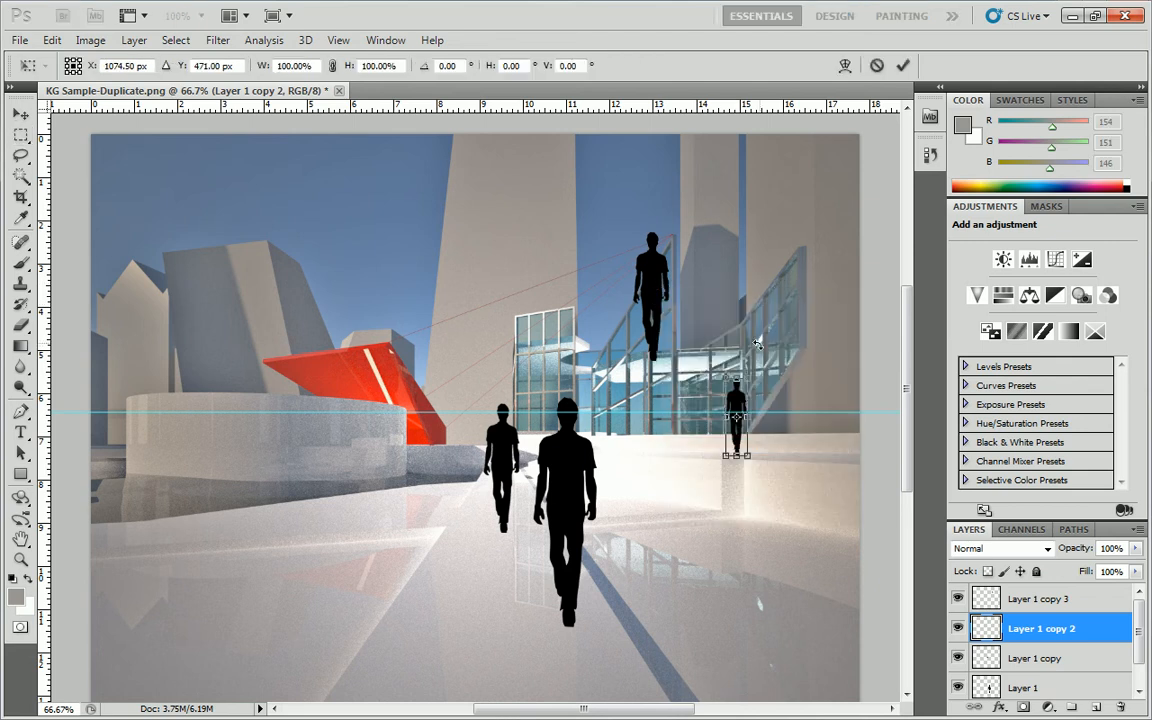
key(Return)
Step: Start a free transform of Layer 1 copy 3 and add a horizontal guide through the distant right-hand figure's head
key(alt+bracketright)
right_click(577, 233)
click(645, 383)
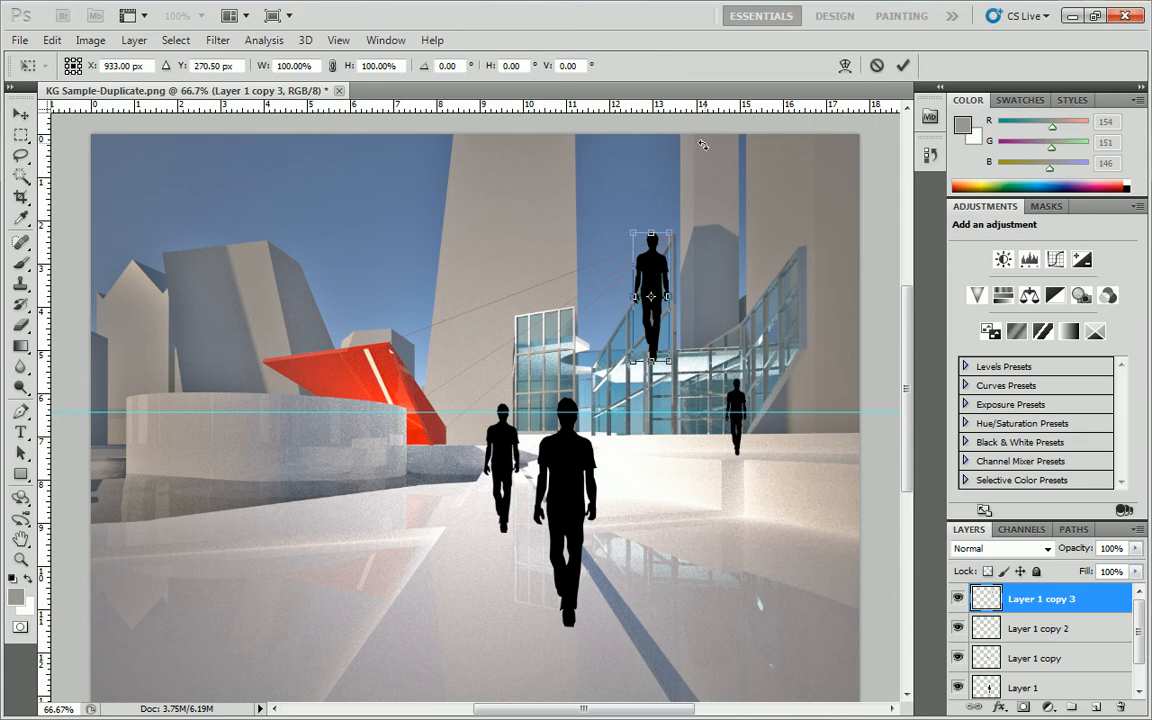
drag(712, 106, 723, 343)
drag(718, 384, 717, 383)
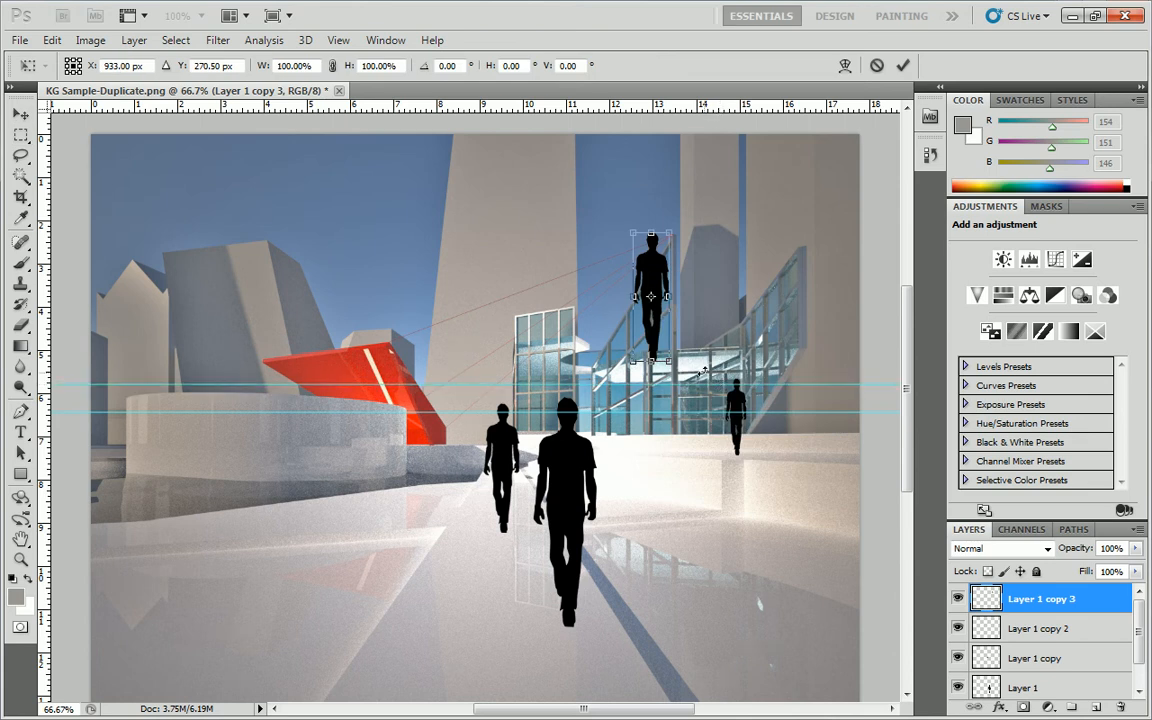
Step: Place the Layer 1 copy 3 figure with its head at the upper guide, scale it proportionally to about 55%, and apply the transform
drag(652, 256, 627, 403)
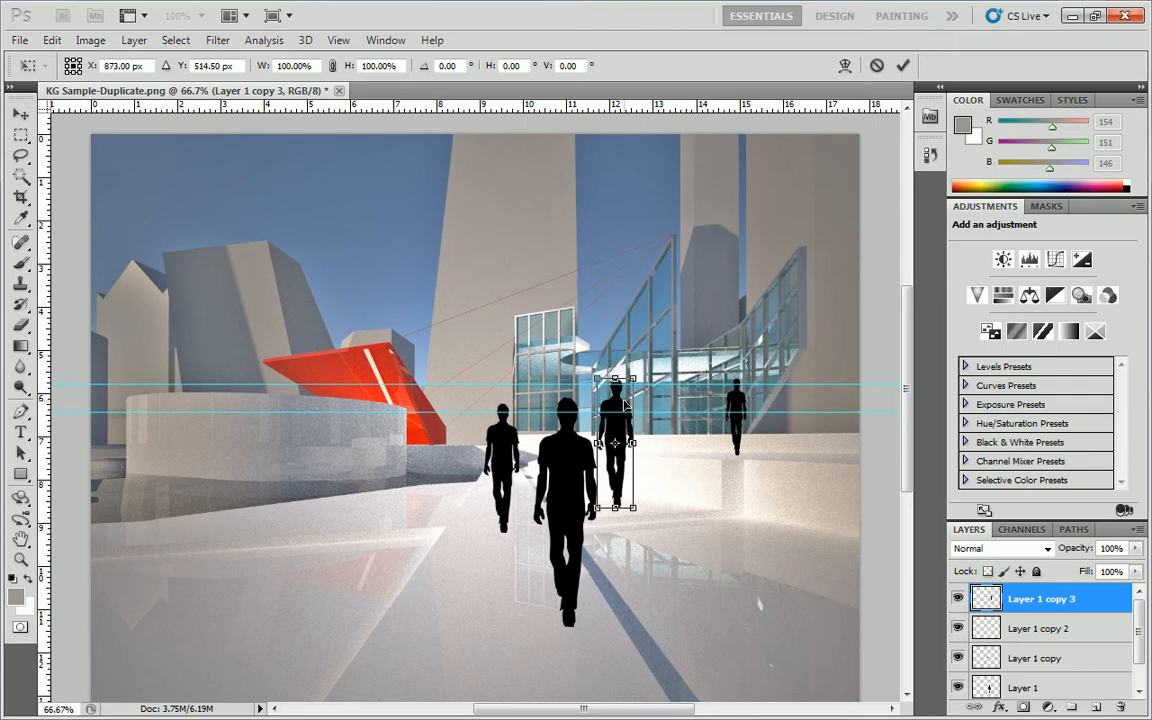
drag(632, 511, 617, 455)
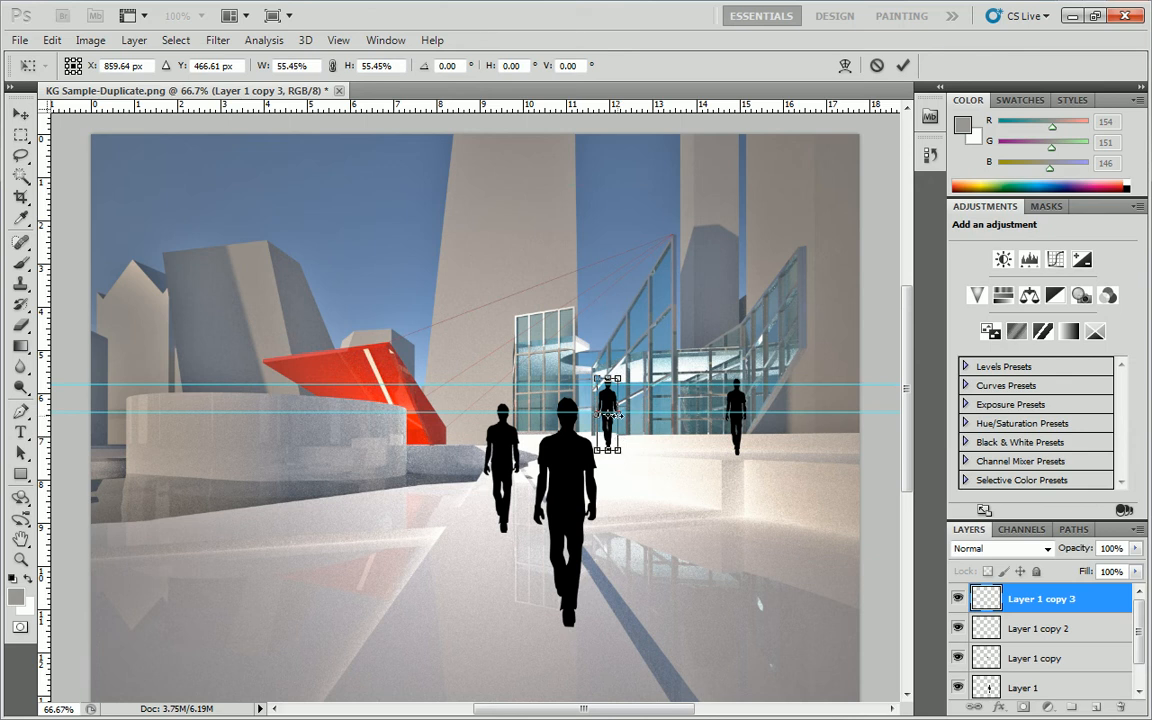
key(Down)
key(Down)
key(Down)
drag(618, 454, 622, 455)
key(Return)
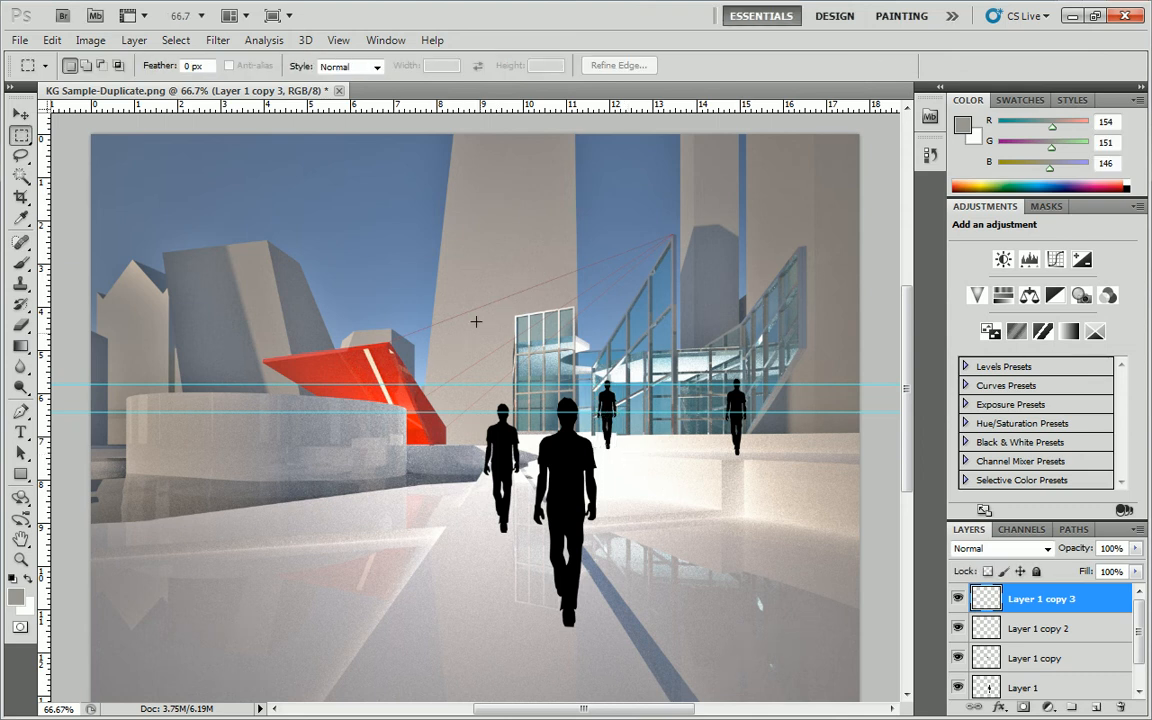
Step: Hide the guides along with the other extras, and hide Layer 1 copy 3, Layer 1 copy 2 and Layer 1 copy
click(338, 40)
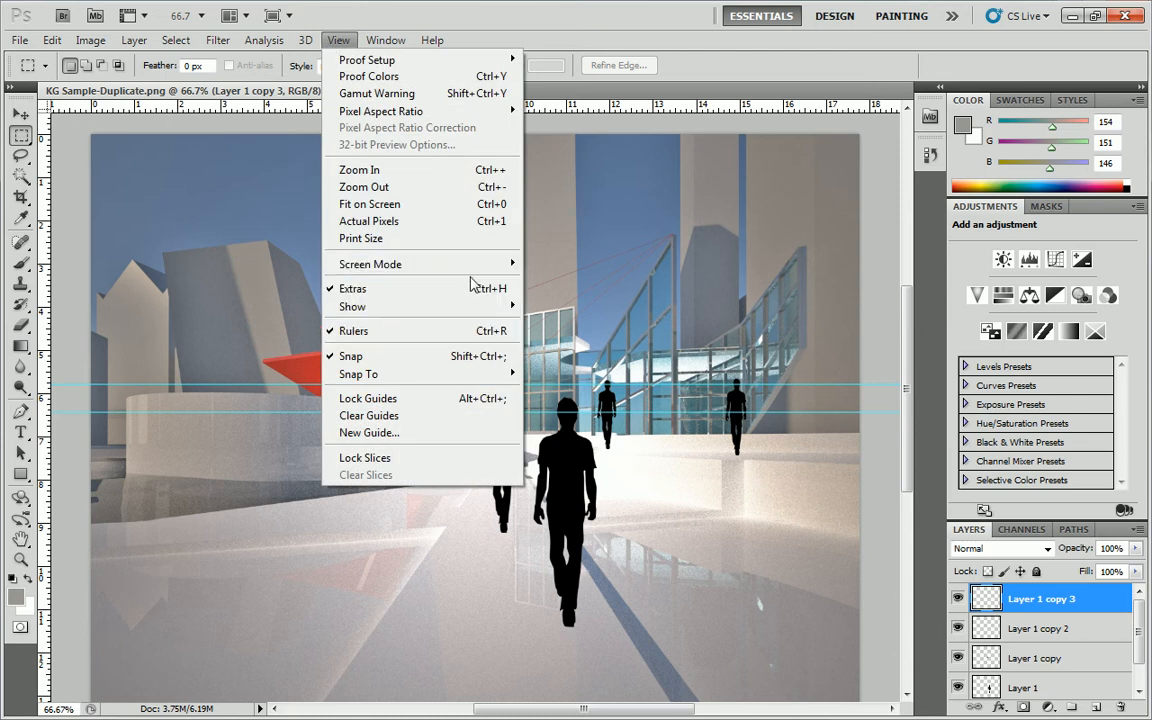
click(435, 288)
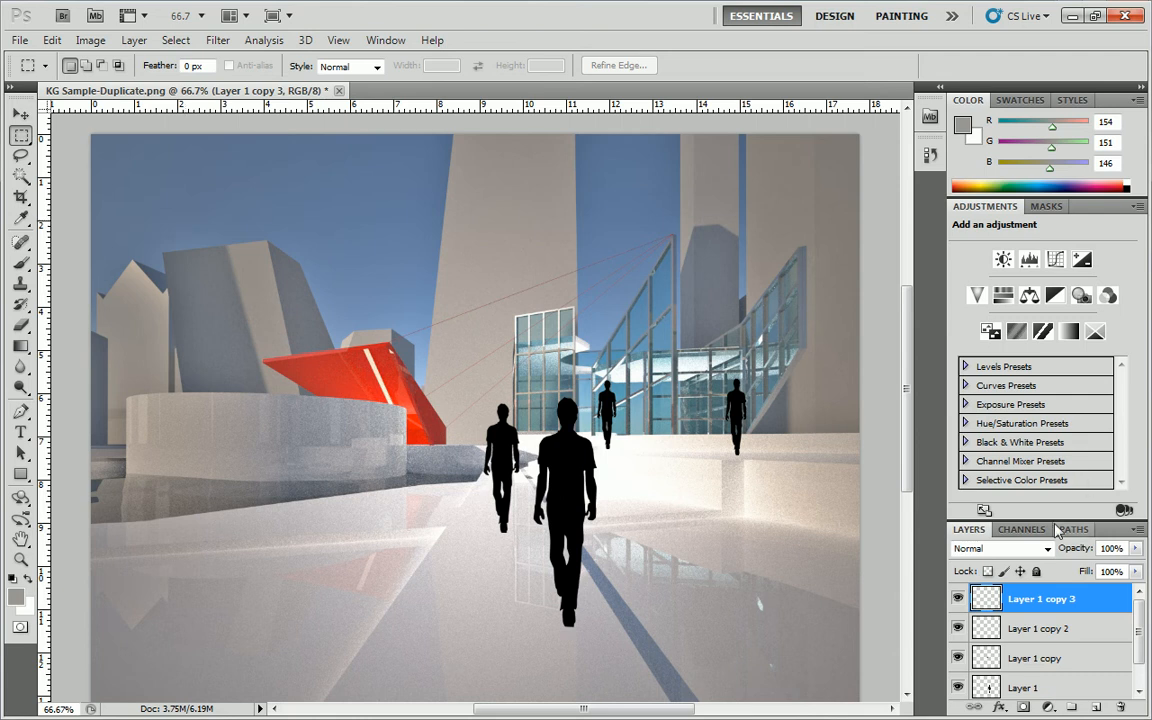
click(958, 598)
click(958, 628)
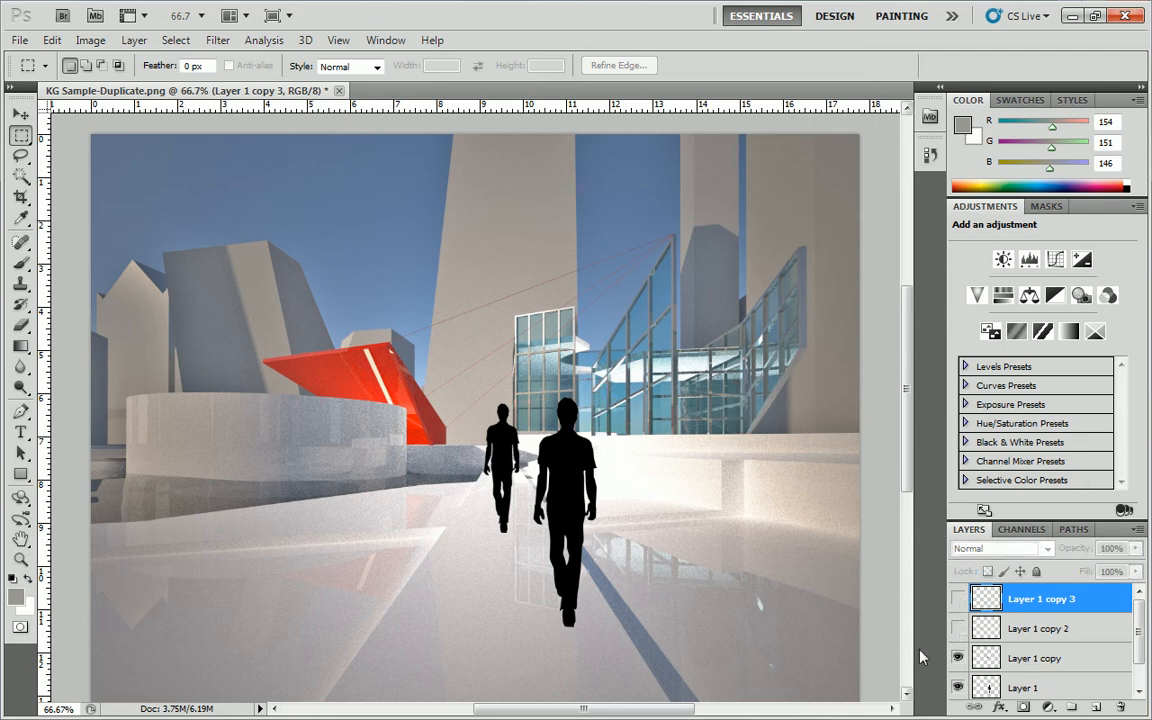
click(958, 658)
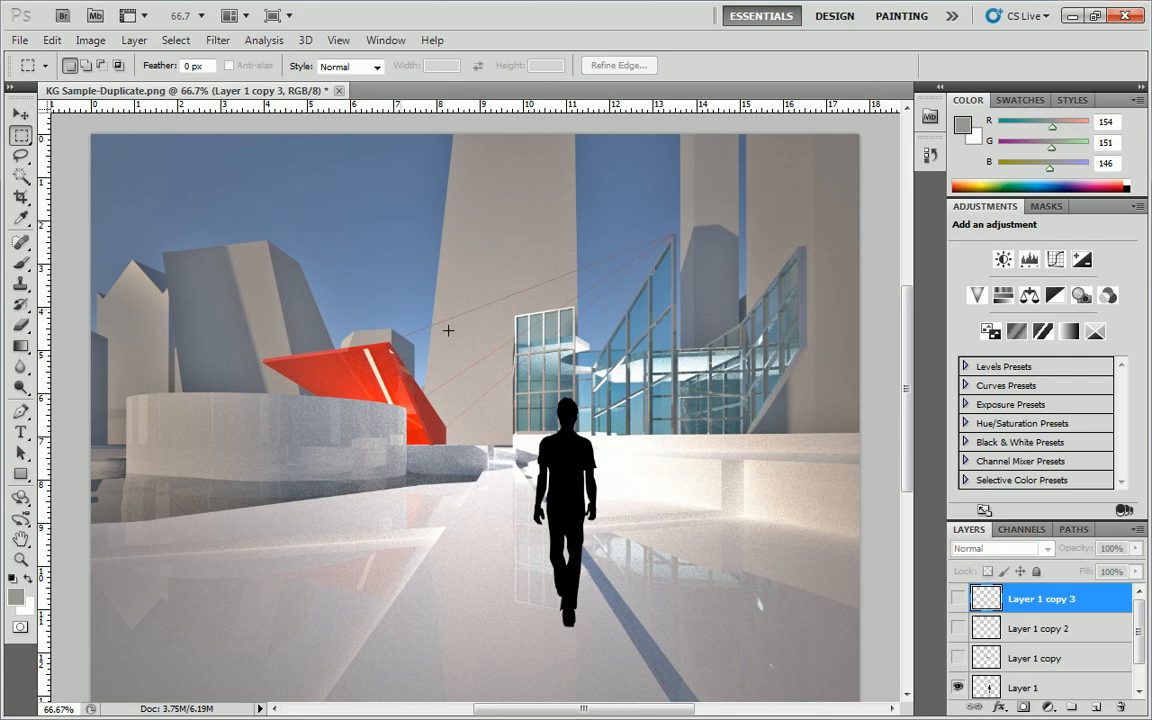
Step: Switch to the Chrome browser and look through the walking person silhouette image results for other figures
key(alt+Tab)
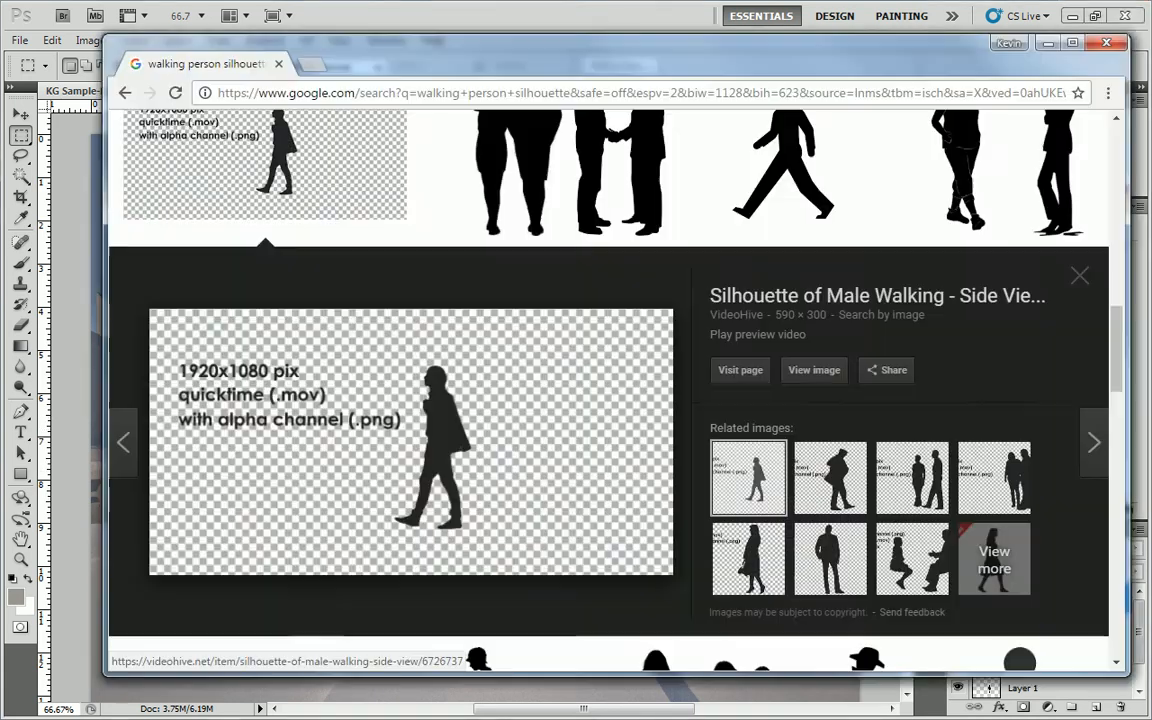
scroll(466, 211, up, 8)
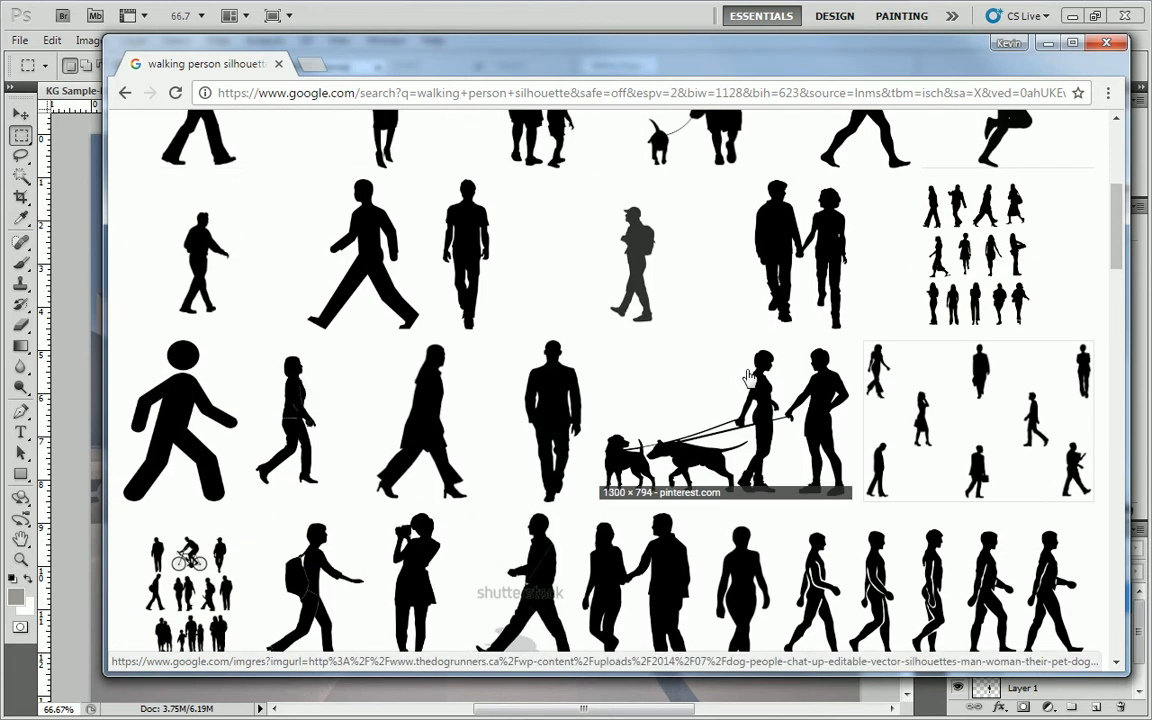
scroll(744, 376, up, 3)
scroll(753, 373, down, 4)
scroll(748, 355, up, 4)
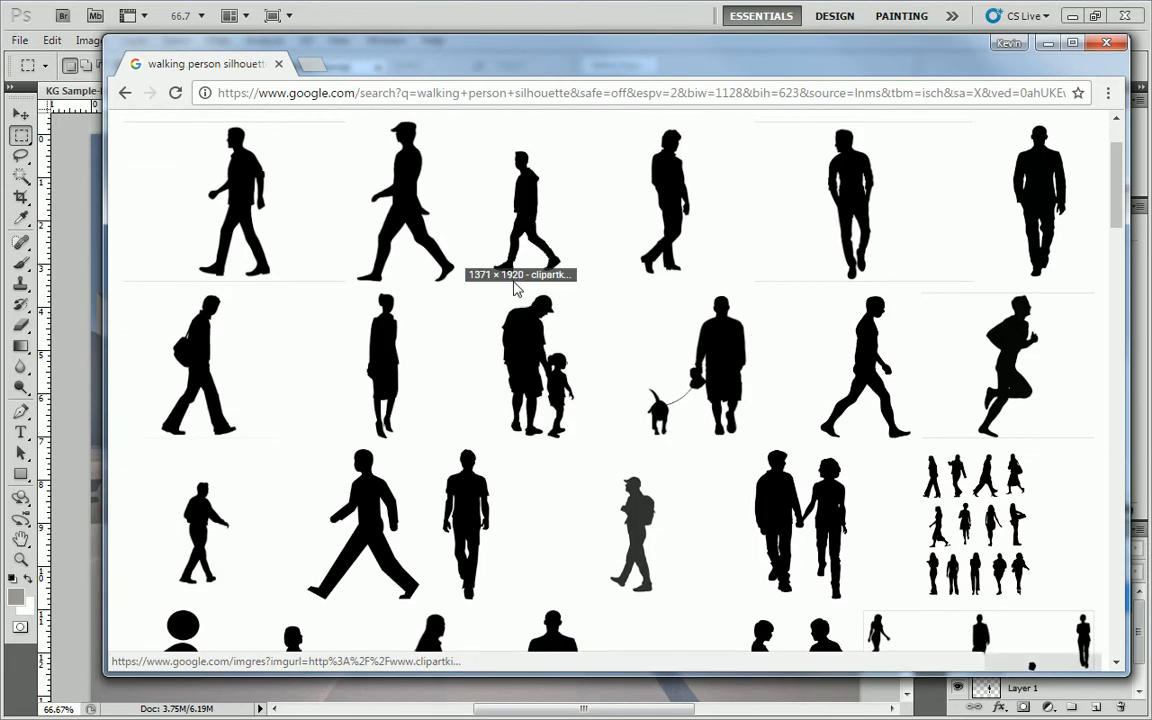
scroll(339, 283, down, 14)
scroll(437, 315, up, 6)
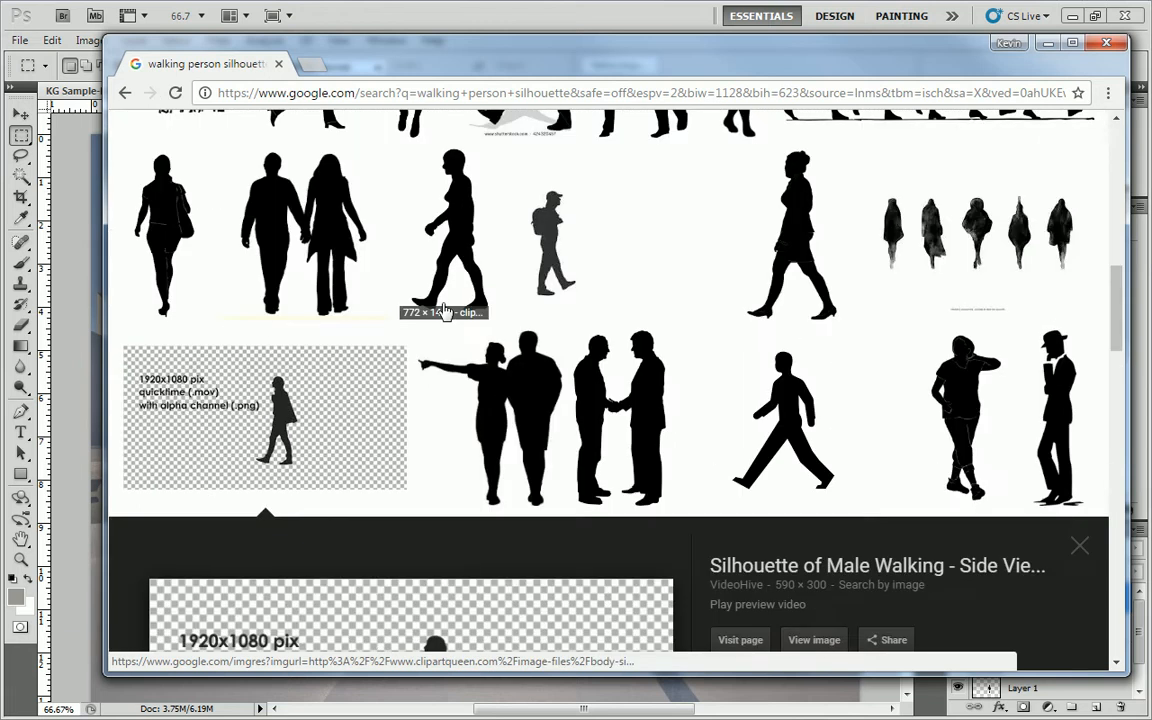
Step: Search Google Images for "sitting silhouette"
scroll(445, 300, up, 15)
drag(448, 147, 185, 143)
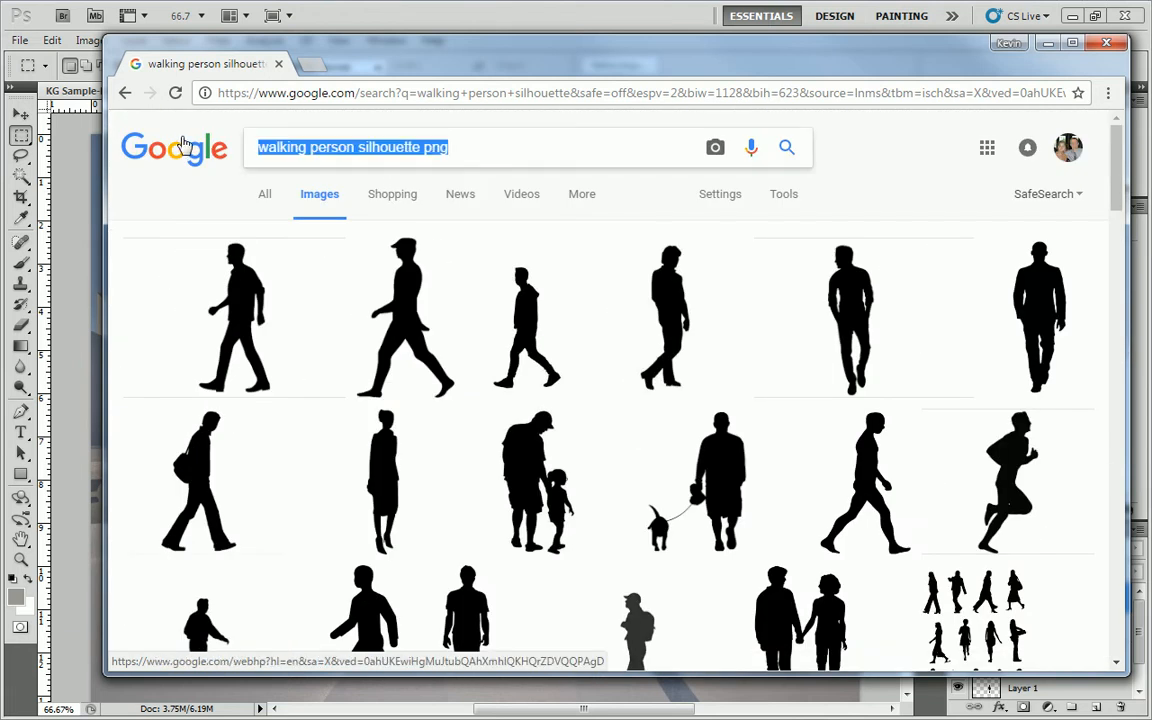
text(sitting silhouette)
key(Return)
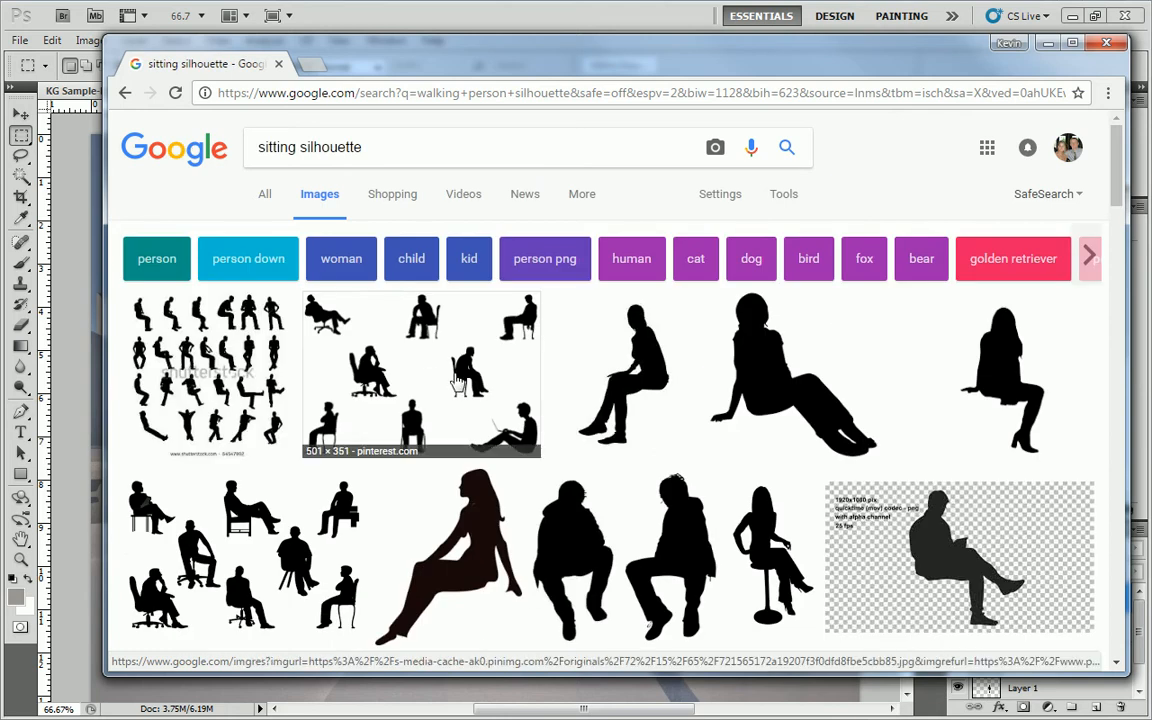
Step: Preview the two hunched seated figures in the results and open the FreeImages one, silhouette-1154187.jpg, at full size
scroll(476, 419, down, 2)
click(687, 346)
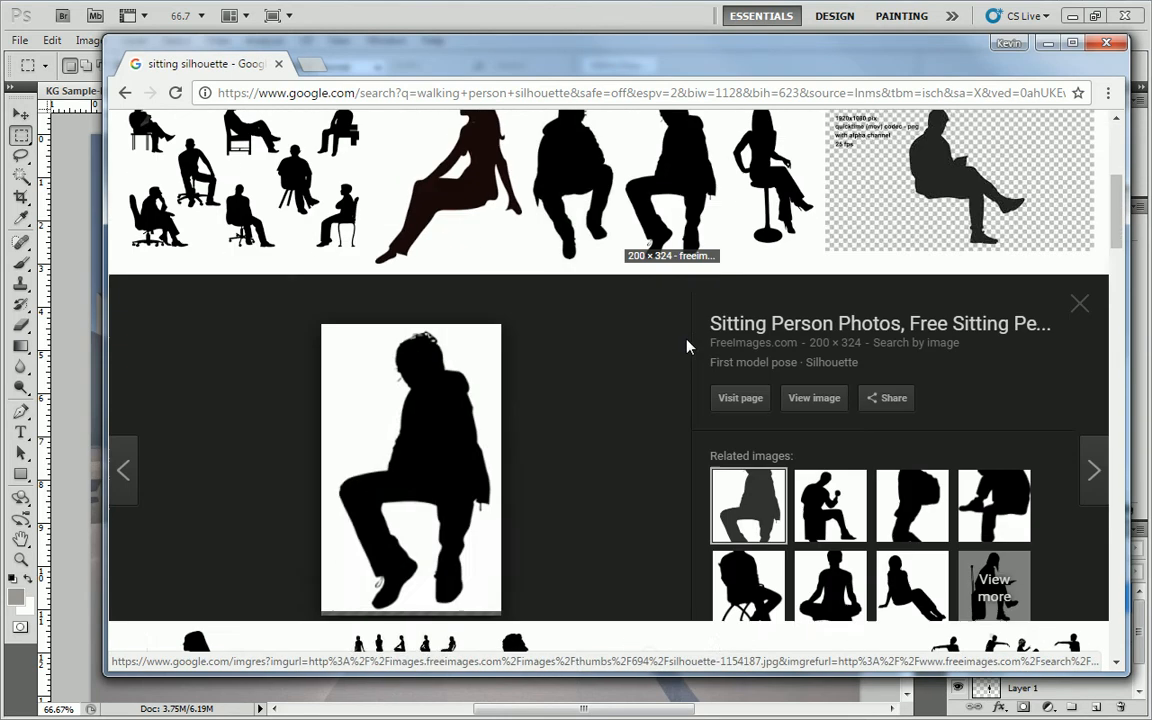
click(591, 205)
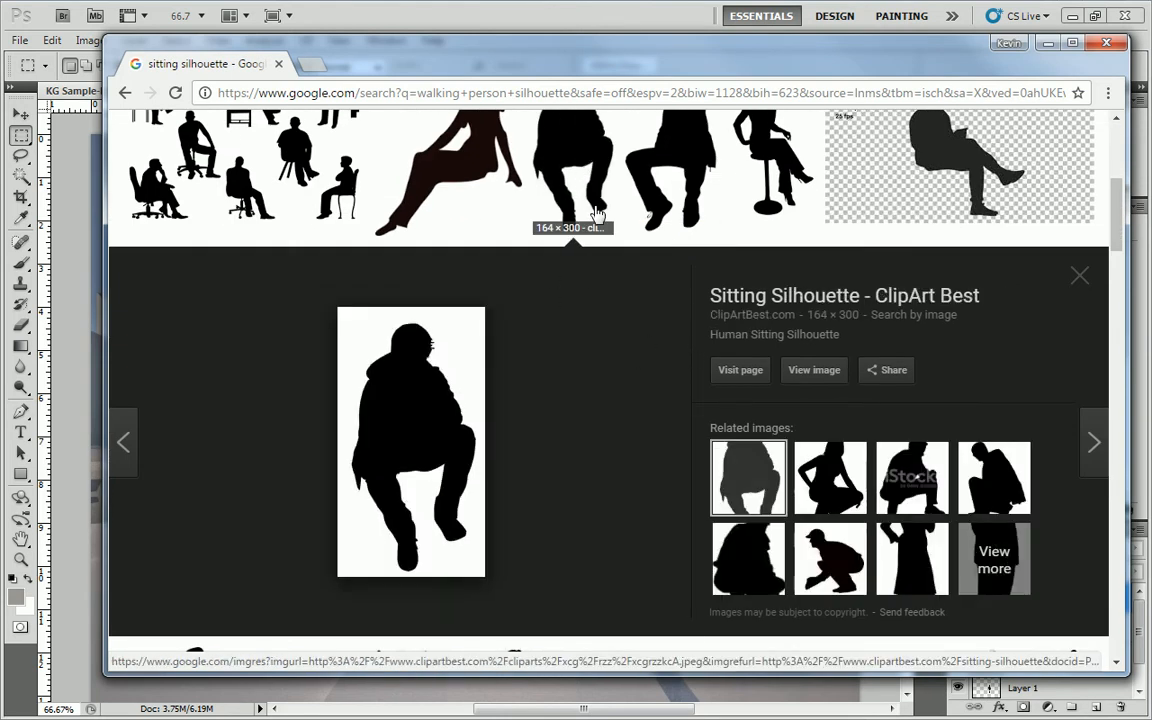
click(674, 178)
click(814, 370)
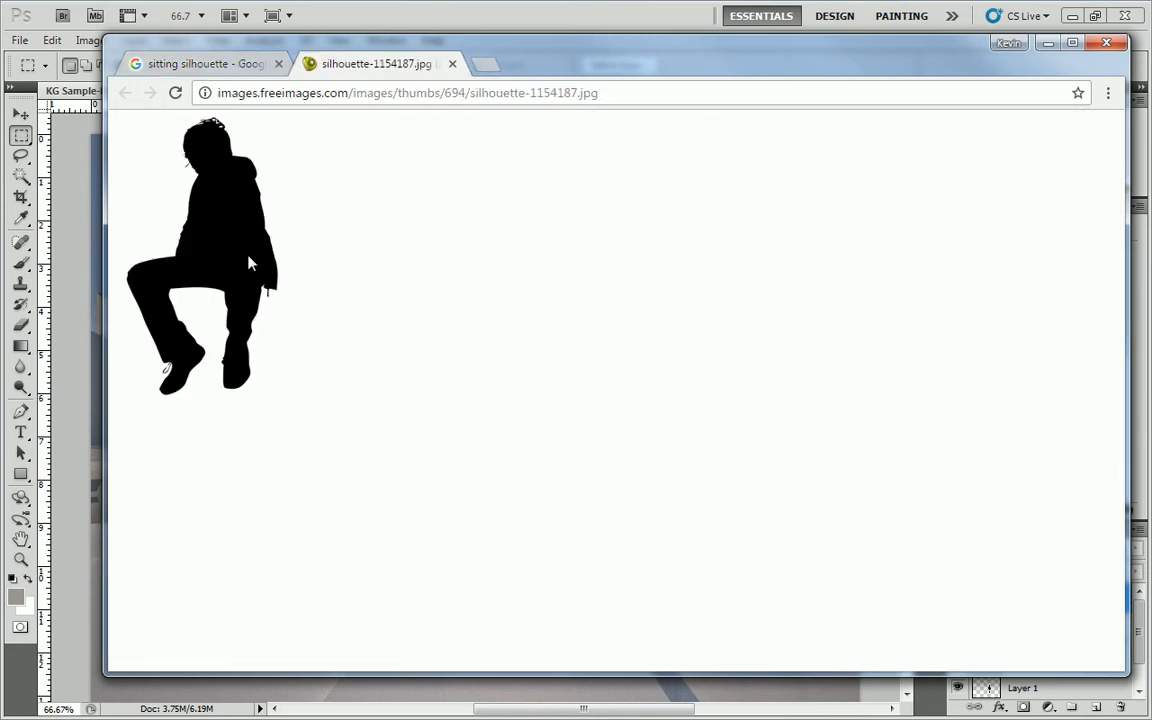
Step: Copy the seated silhouette image and paste it as a new layer into the rendering in Photoshop
right_click(230, 215)
click(279, 272)
click(95, 218)
key(ctrl+v)
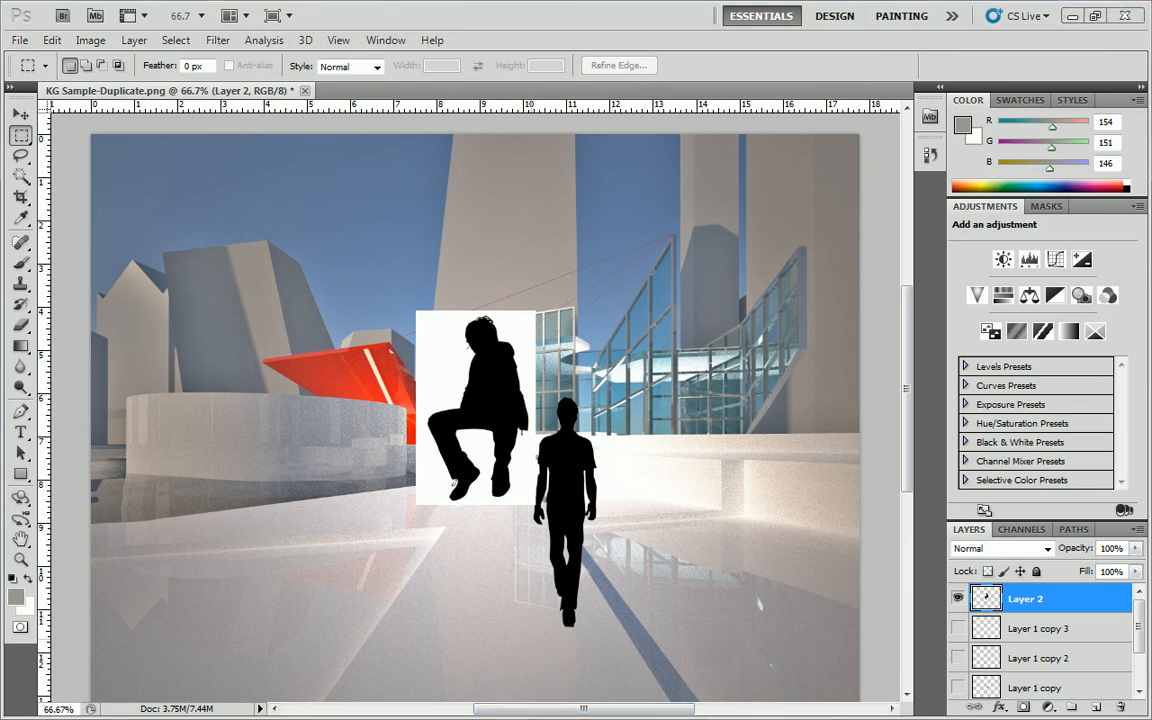
Step: Switch back to the sitting silhouette results in Chrome and examine the long-haired seated woman image at full size
key(alt+Tab)
click(204, 66)
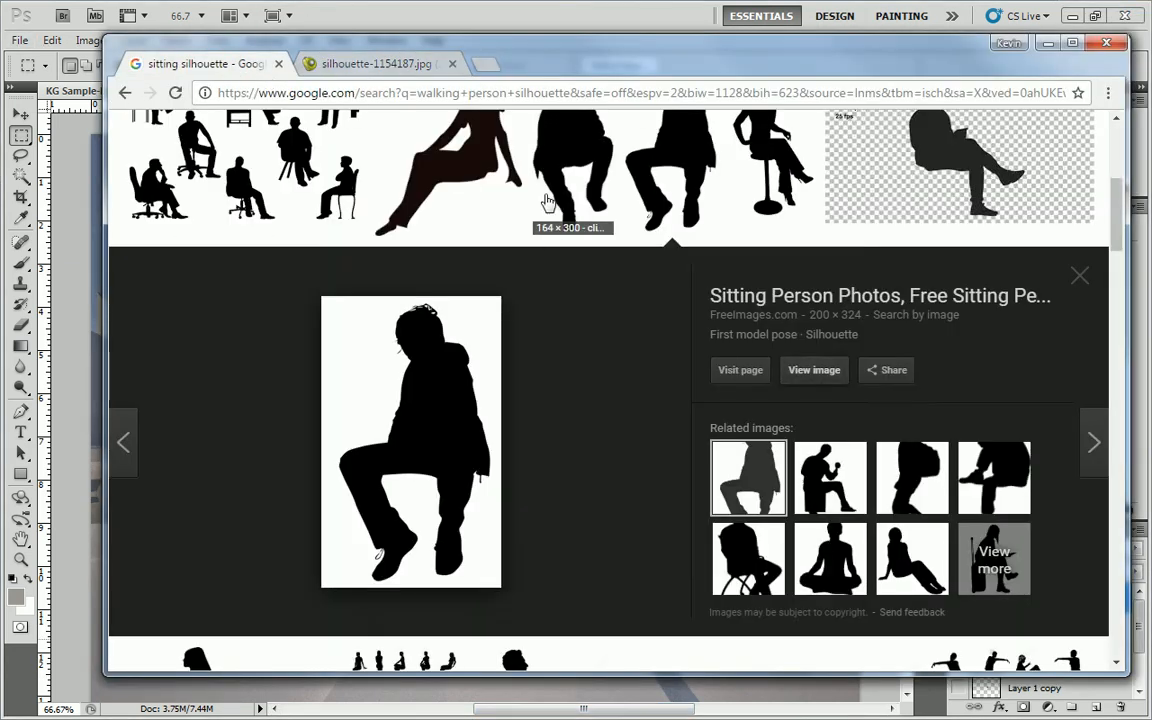
scroll(560, 262, up, 2)
click(479, 300)
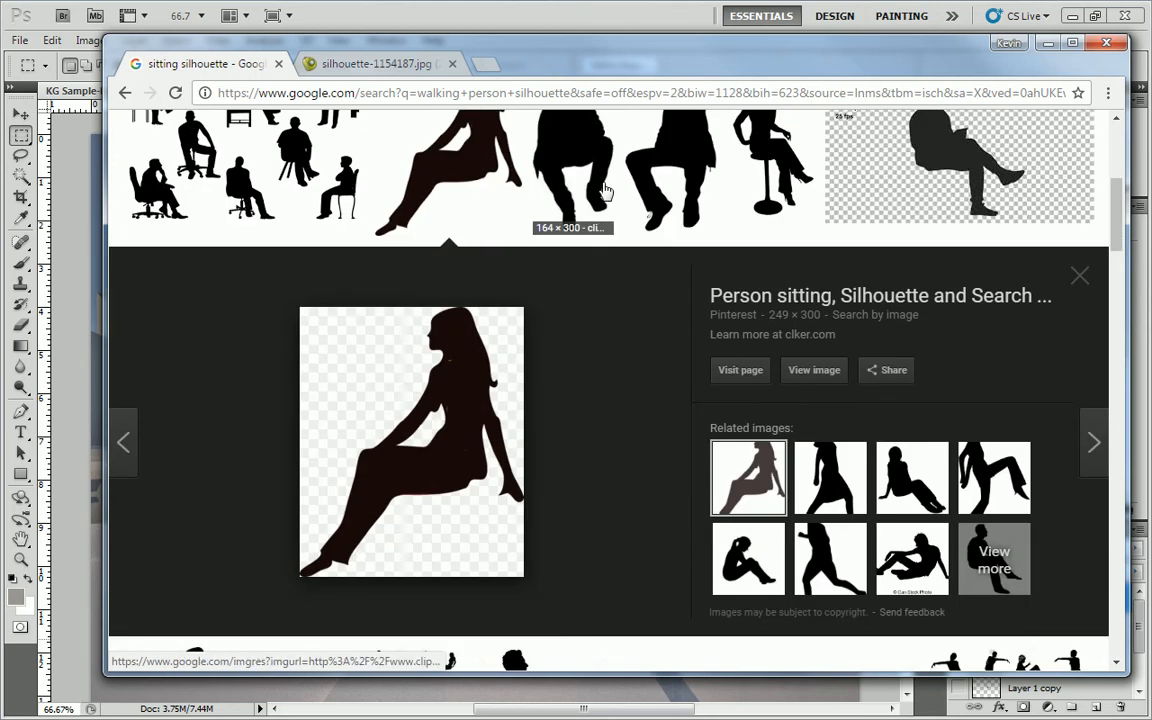
click(604, 230)
click(458, 188)
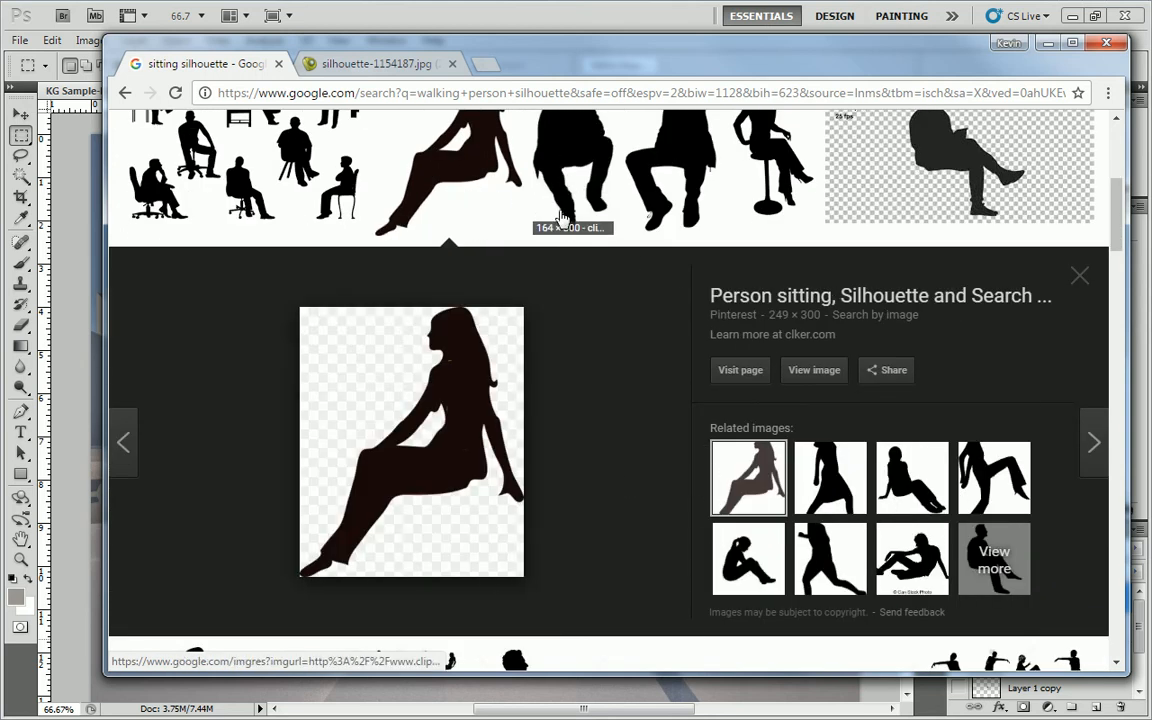
click(814, 372)
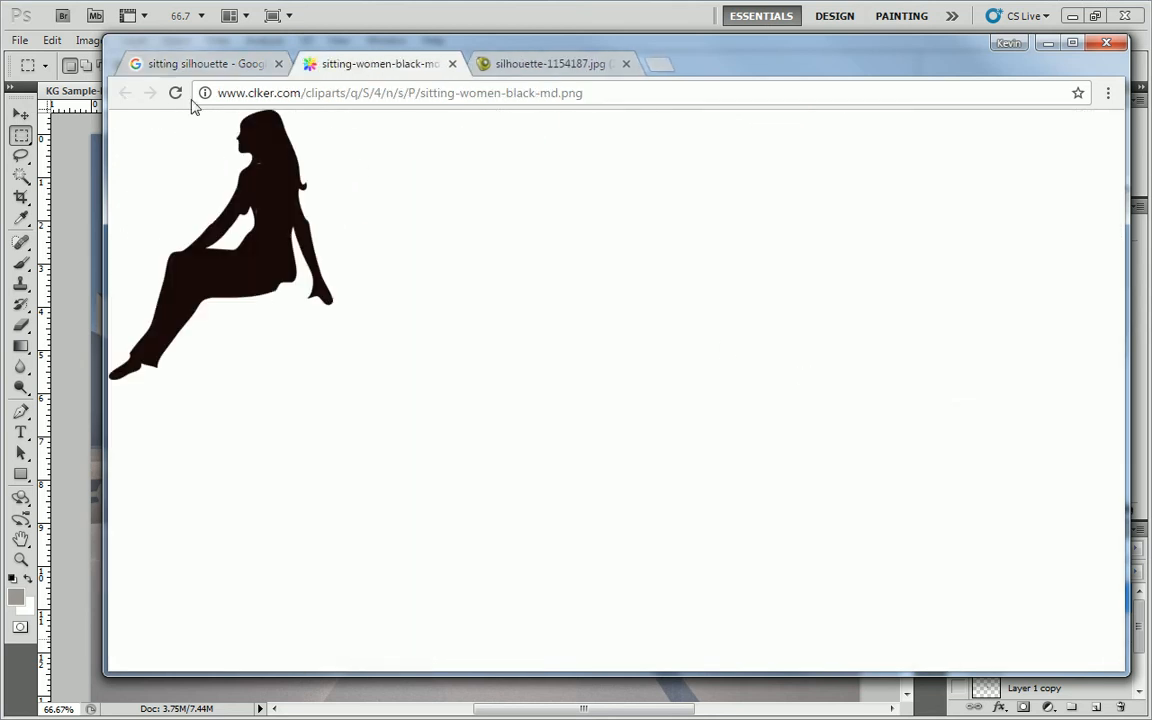
click(452, 63)
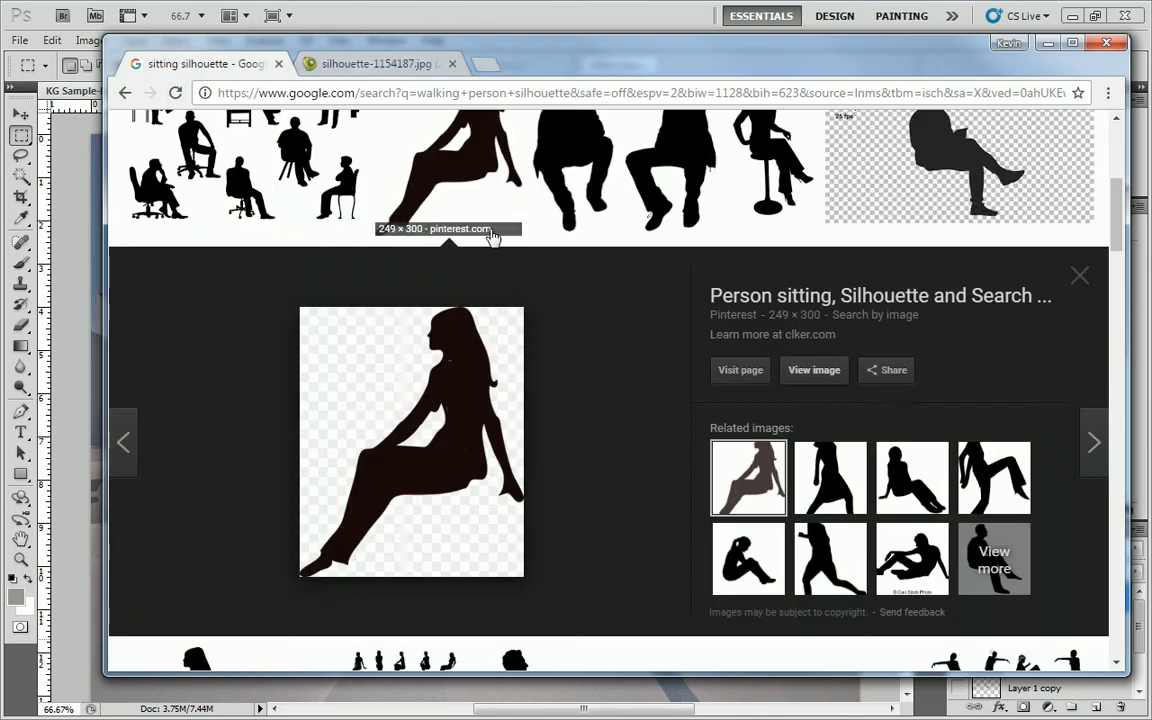
Step: Open the StockUnlimited silhouette of a lady sitting with crossed legs from the search results at full size
scroll(475, 240, up, 2)
scroll(514, 296, up, 3)
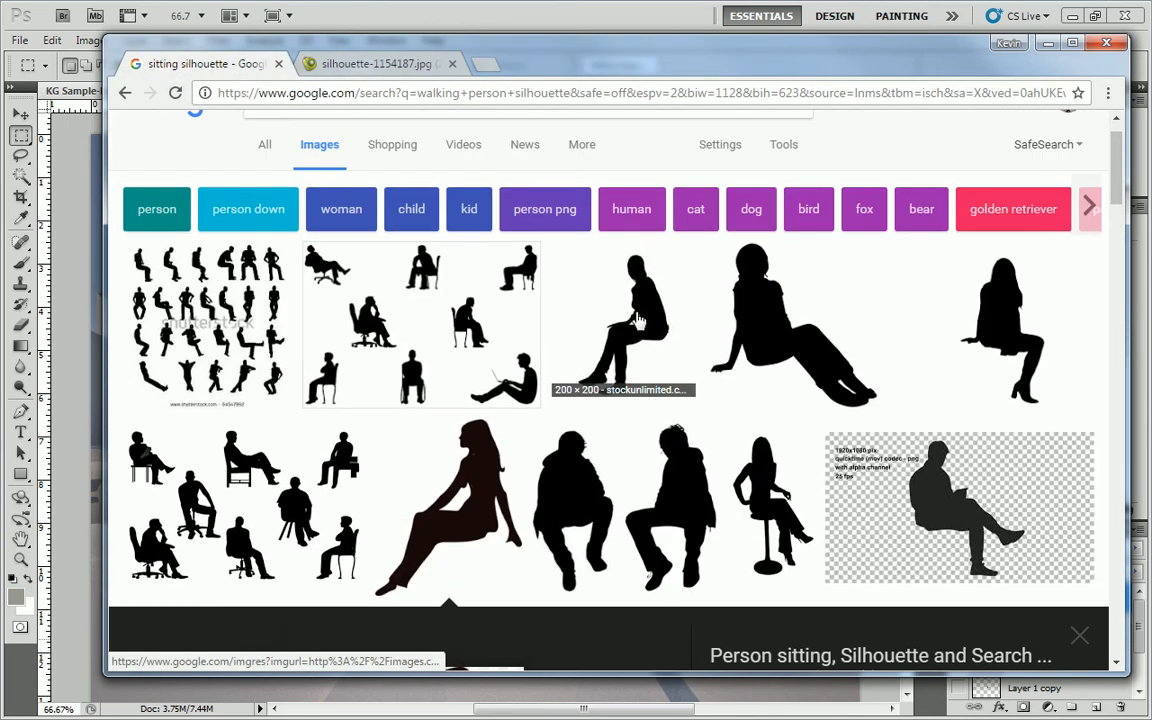
click(574, 282)
click(814, 370)
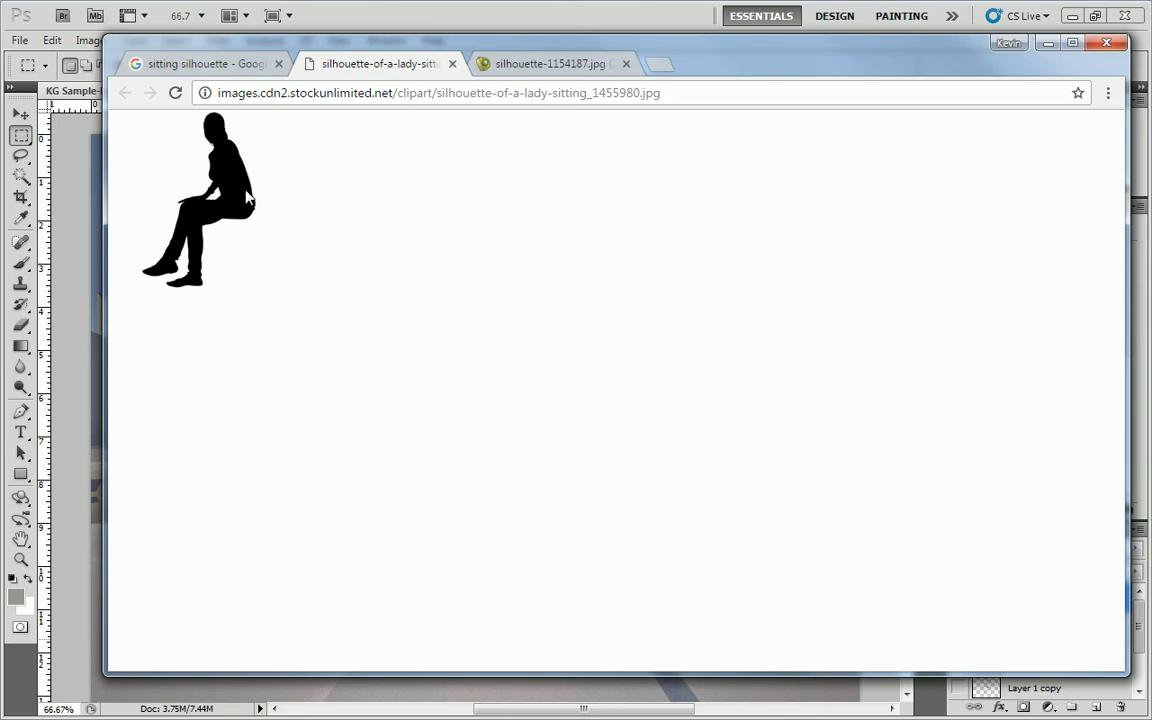
Step: Copy the sitting lady image and paste it as a new layer into the rendering in Photoshop
right_click(246, 190)
click(300, 255)
click(75, 248)
key(ctrl+v)
Step: Move the pasted sitting lady to the low ledge on the far side of the walking man, using Free Transform
right_click(470, 331)
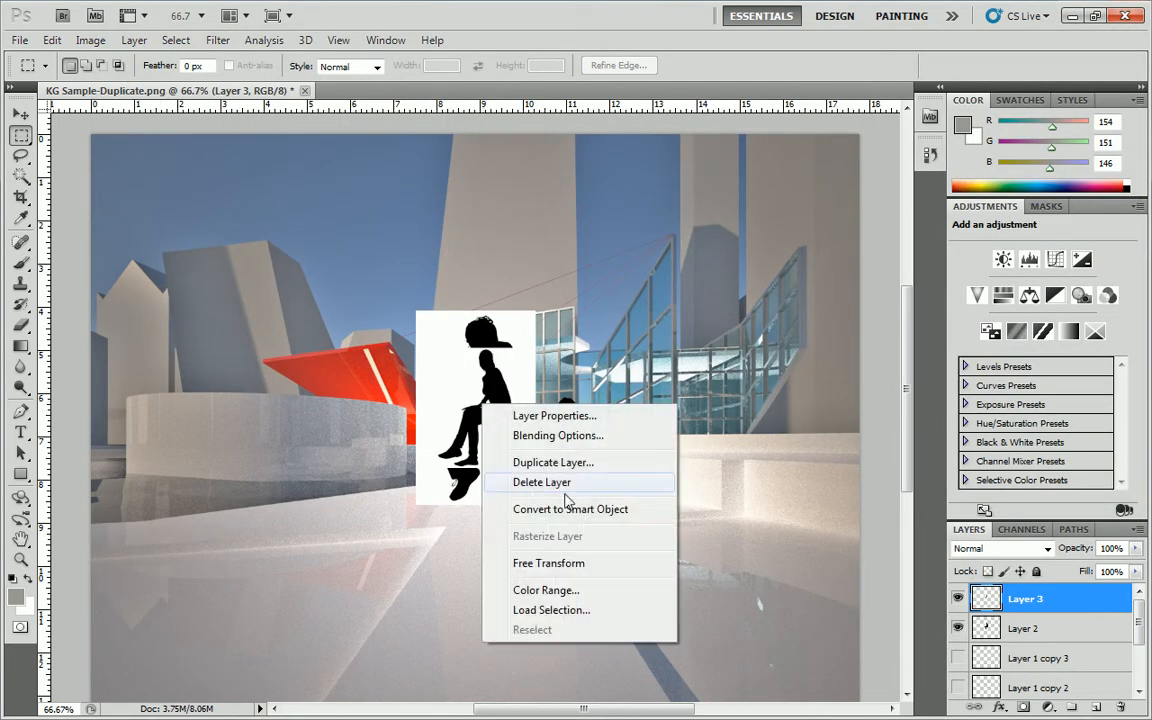
click(566, 560)
drag(506, 388, 703, 425)
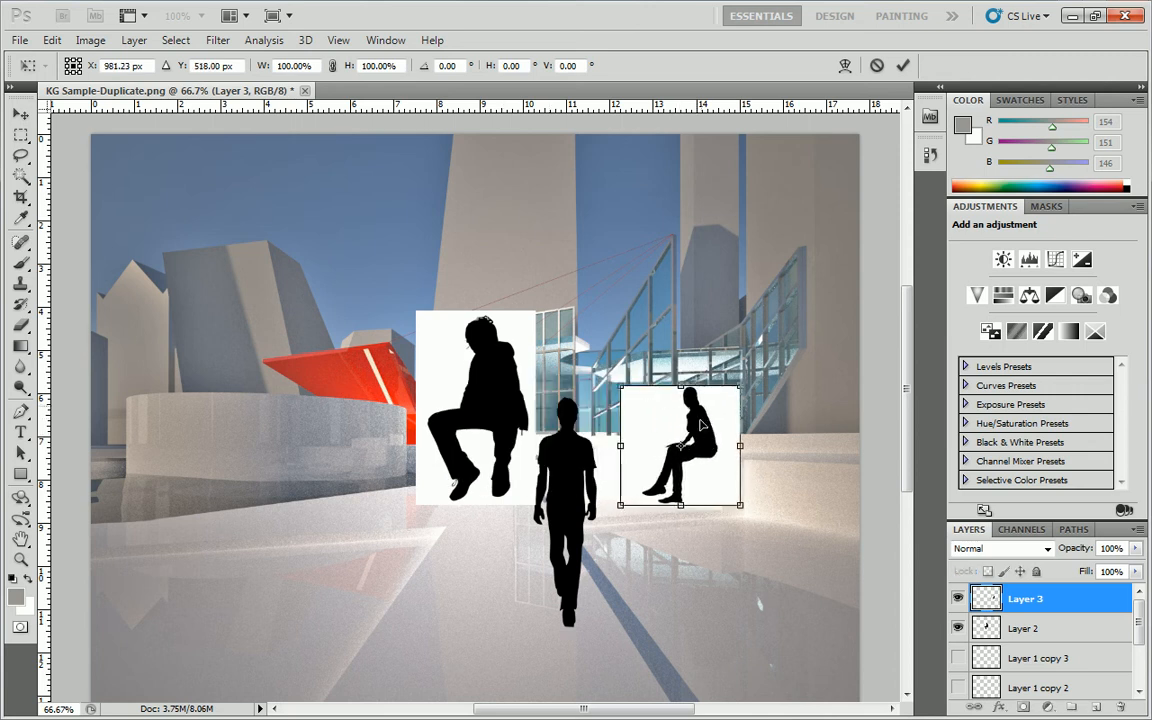
key(Return)
Step: Remove the white background around the sitting lady with the Magic Wand and clear the selection
click(20, 175)
click(723, 407)
key(Delete)
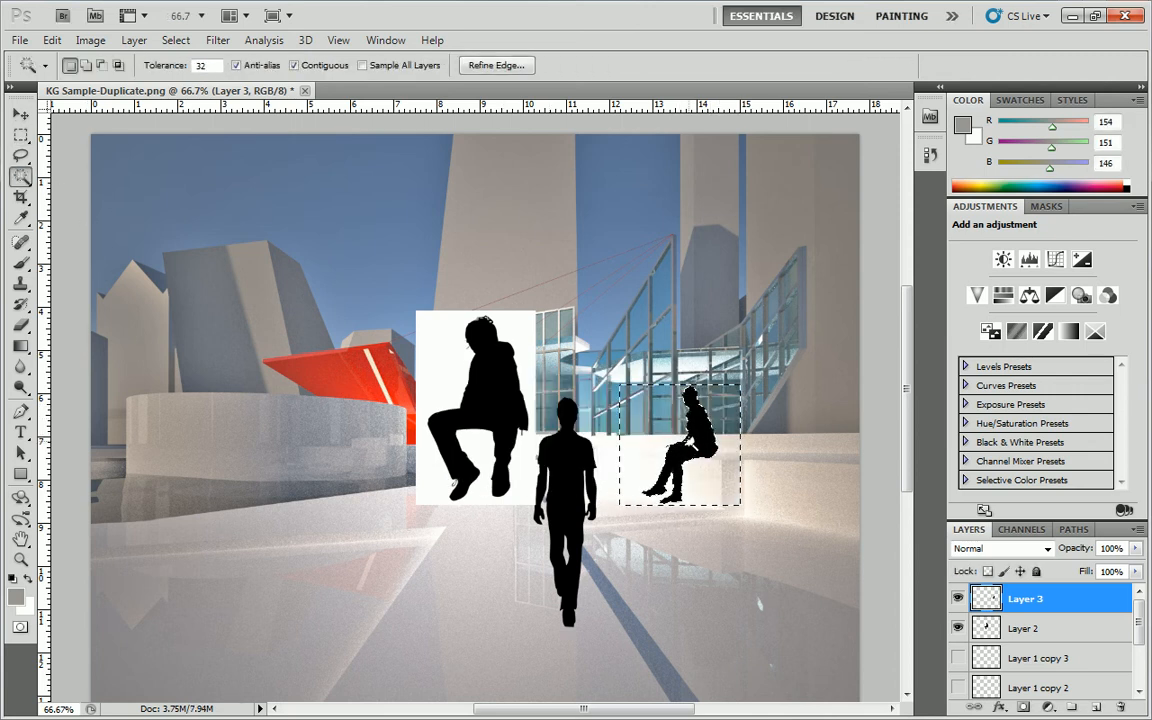
key(ctrl+a)
key(ctrl+d)
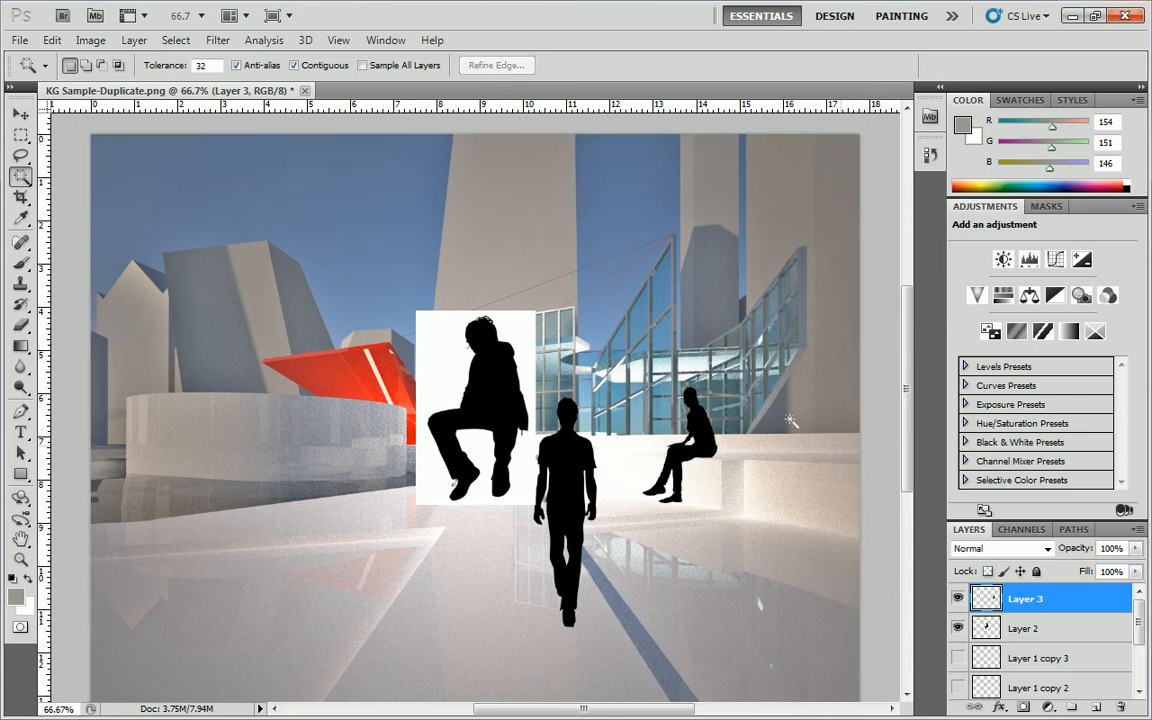
Step: Remove the white background around the seated man on Layer 2 and clear the selection
click(1019, 637)
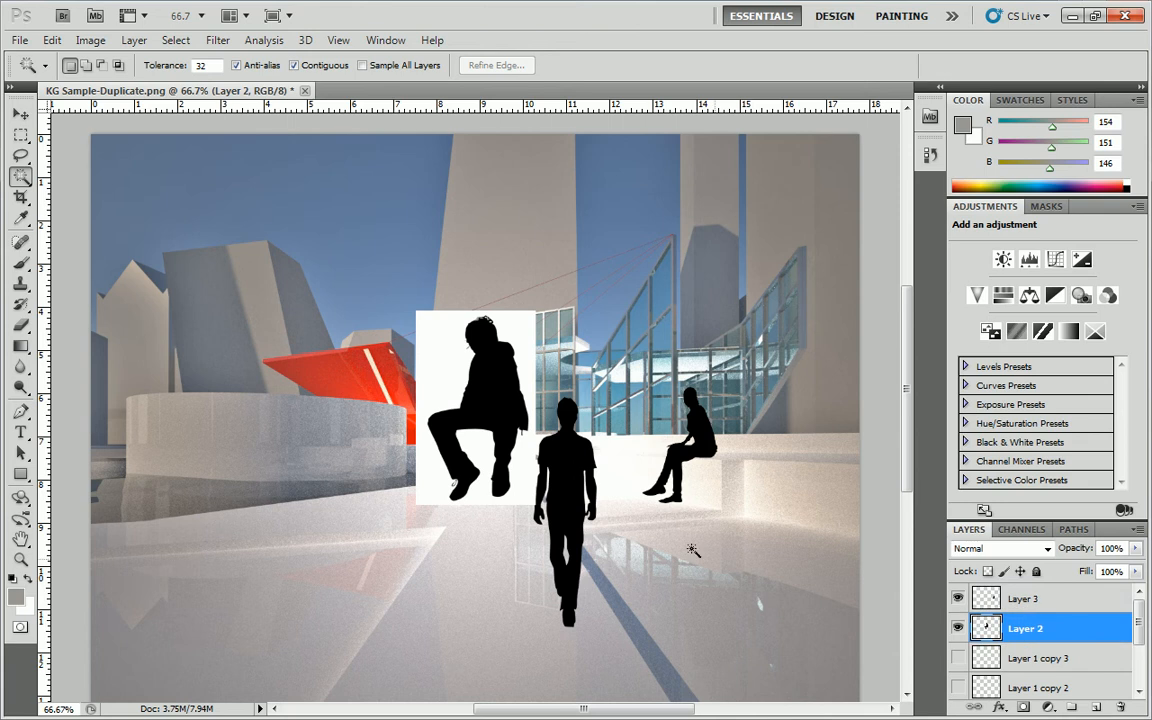
click(517, 340)
key(Delete)
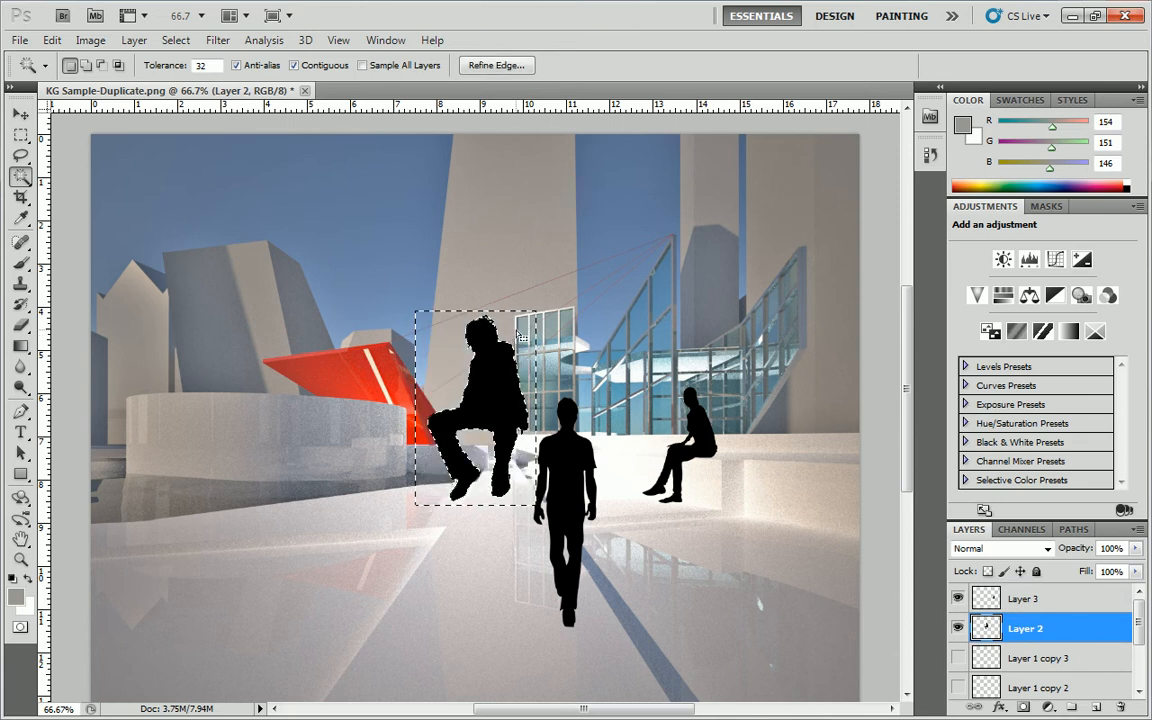
key(ctrl+d)
Step: Free-transform the seated man on Layer 2 to about 92% and position him beside the walking man for a size comparison
click(20, 134)
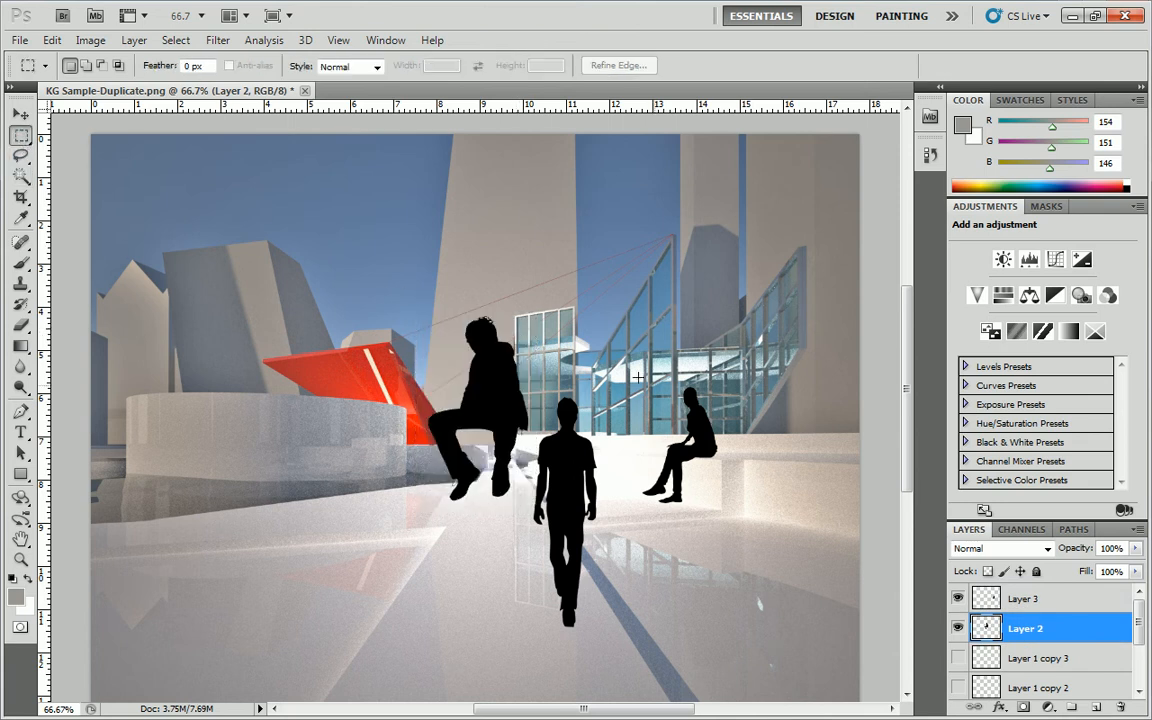
right_click(683, 444)
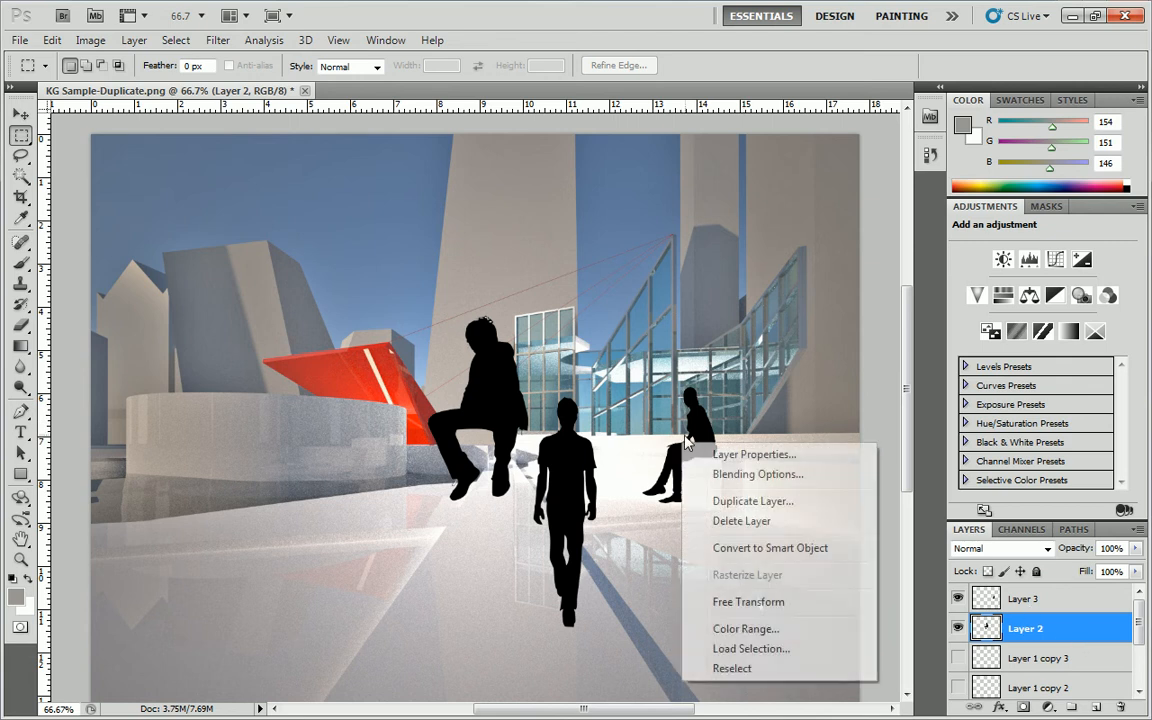
click(748, 602)
drag(501, 362, 833, 398)
drag(750, 350, 604, 422)
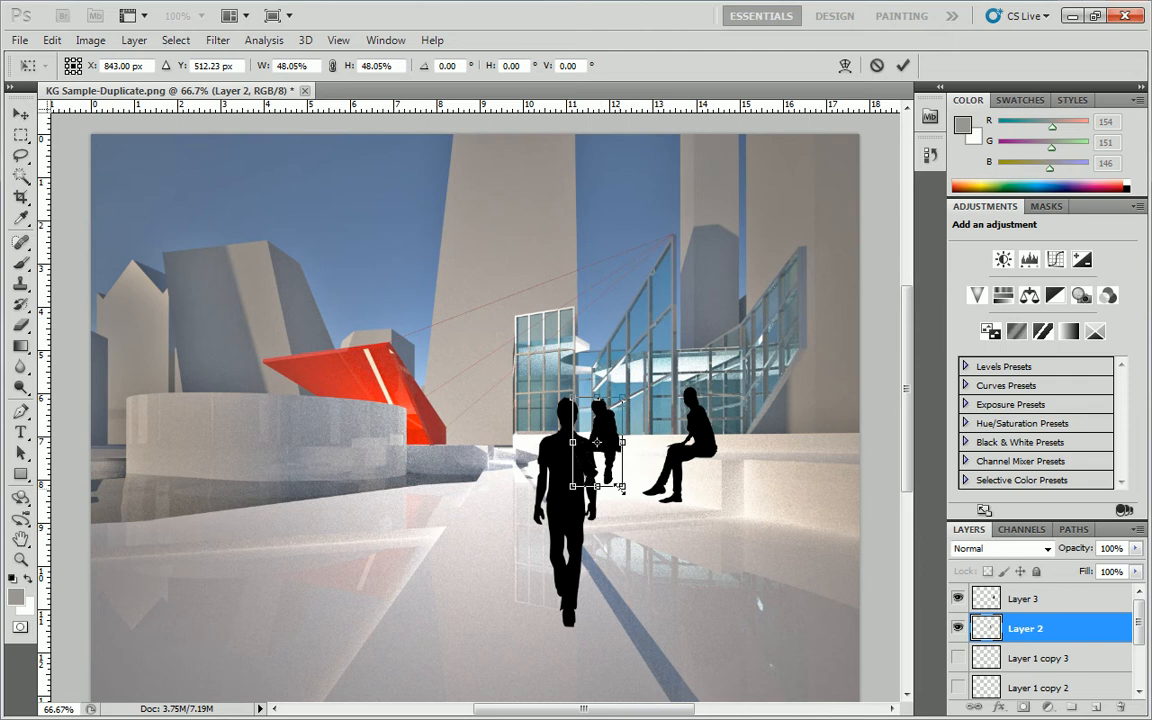
drag(623, 489, 632, 500)
drag(613, 423, 527, 448)
drag(535, 520, 571, 591)
drag(562, 499, 507, 480)
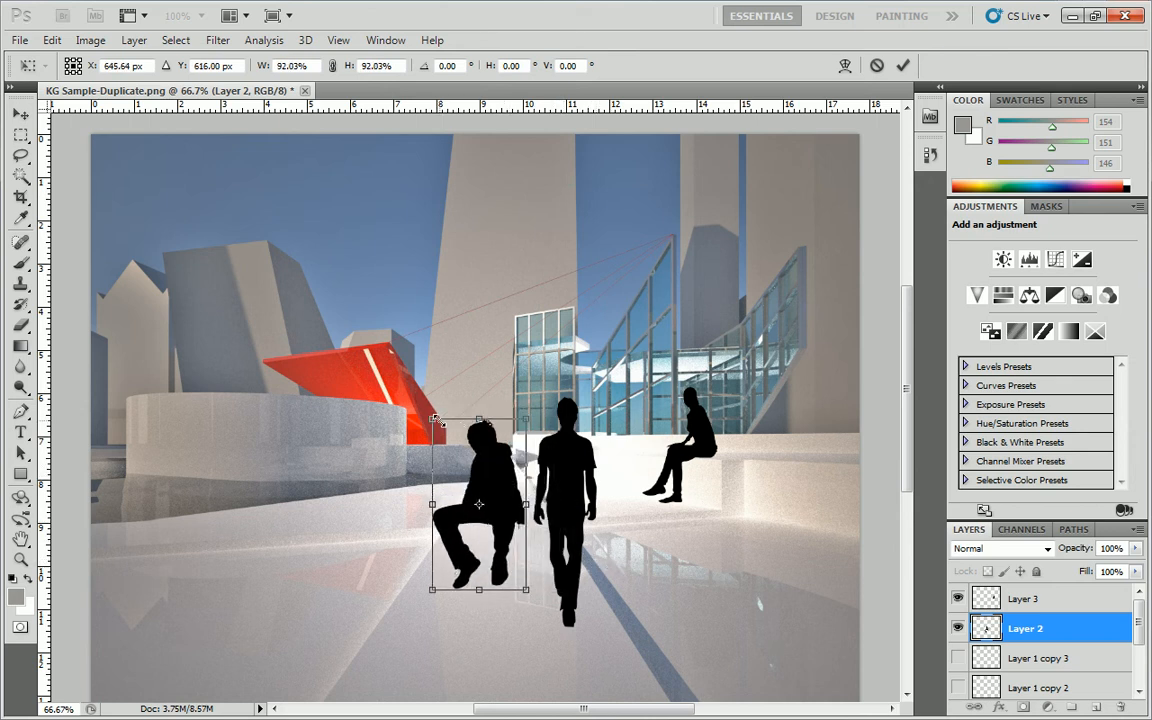
Step: Scale the seated man down to about 62.5%, place him on the ledge beside the sitting lady and apply the transform
drag(526, 592, 513, 575)
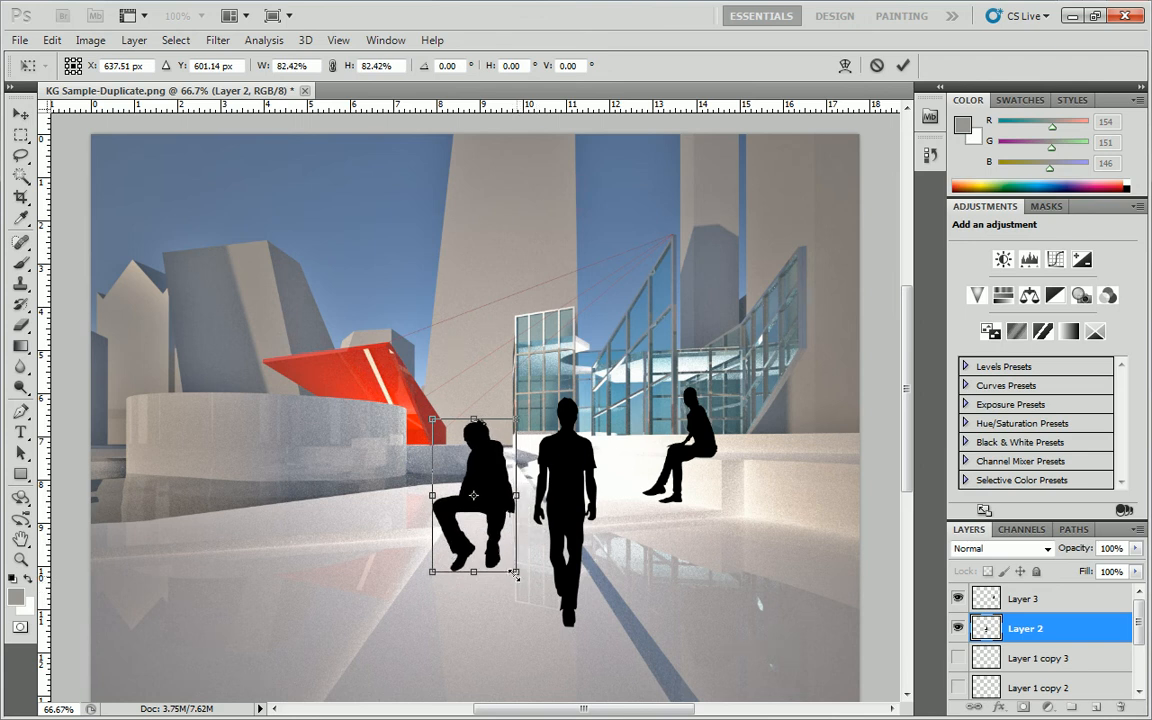
drag(515, 573, 512, 569)
drag(480, 474, 802, 424)
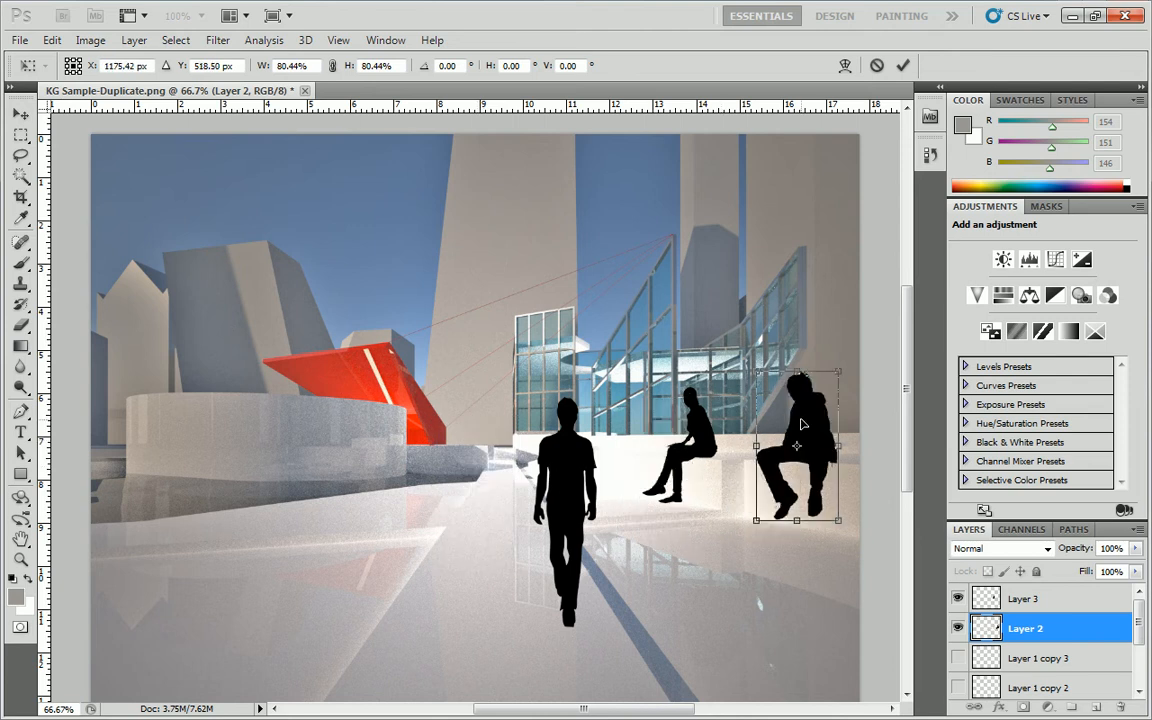
drag(801, 497, 501, 550)
drag(483, 459, 797, 426)
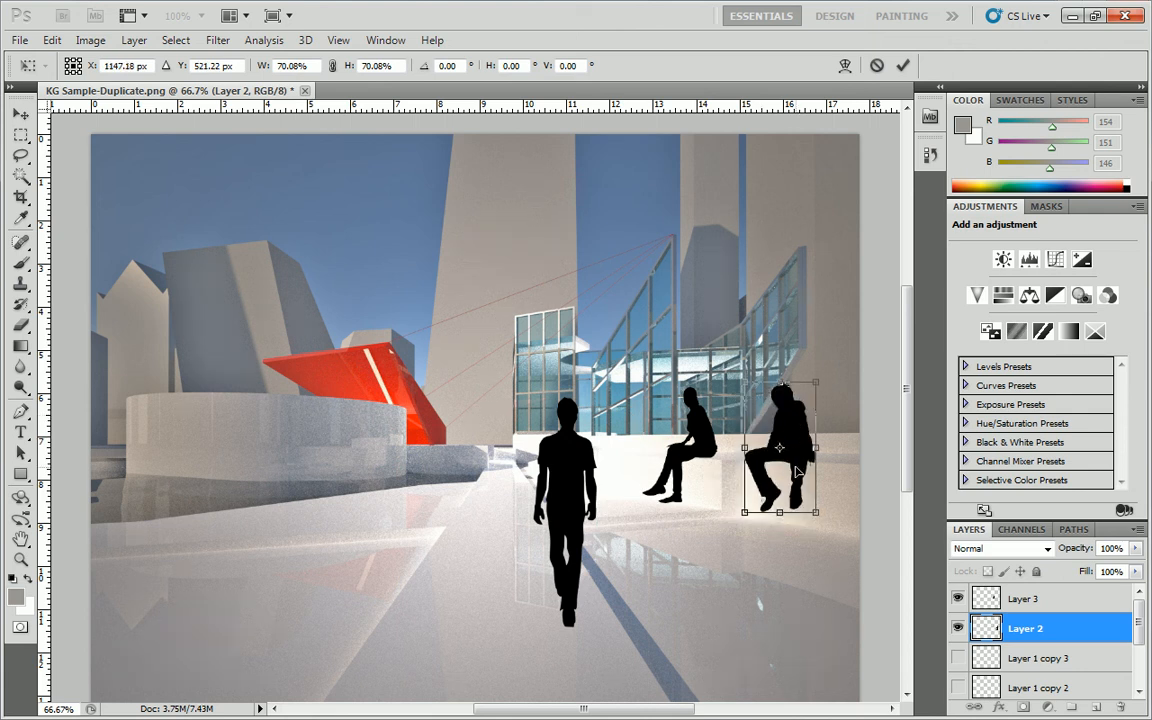
drag(817, 515, 813, 505)
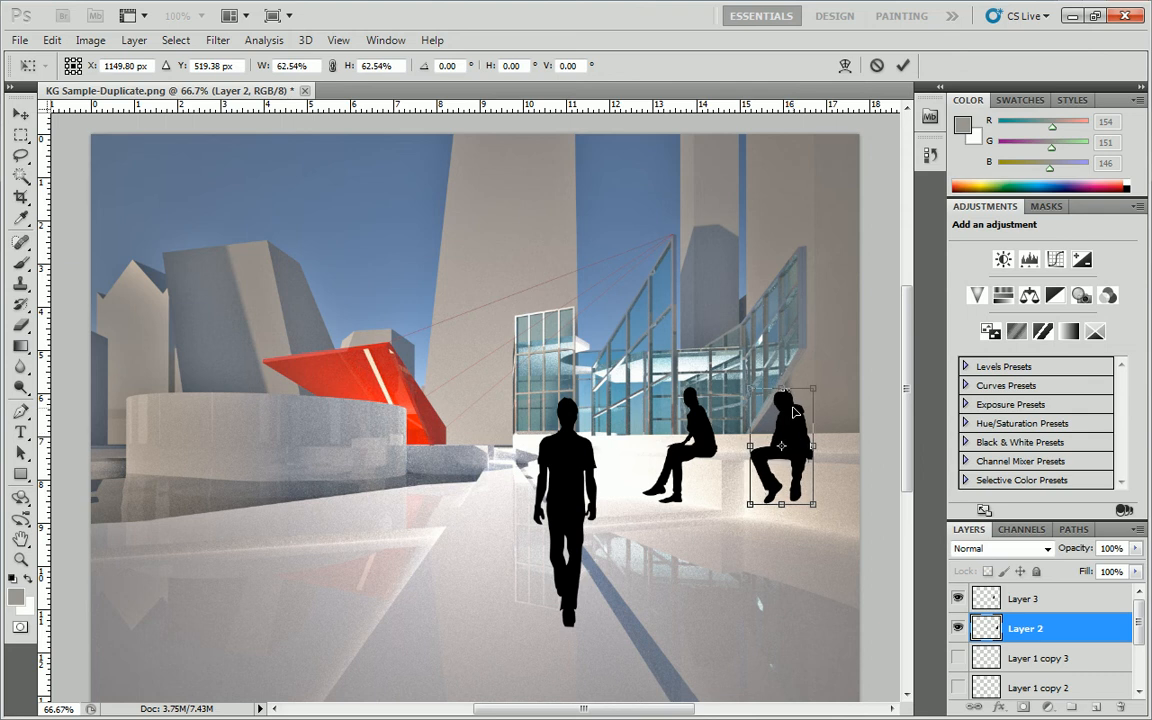
key(Return)
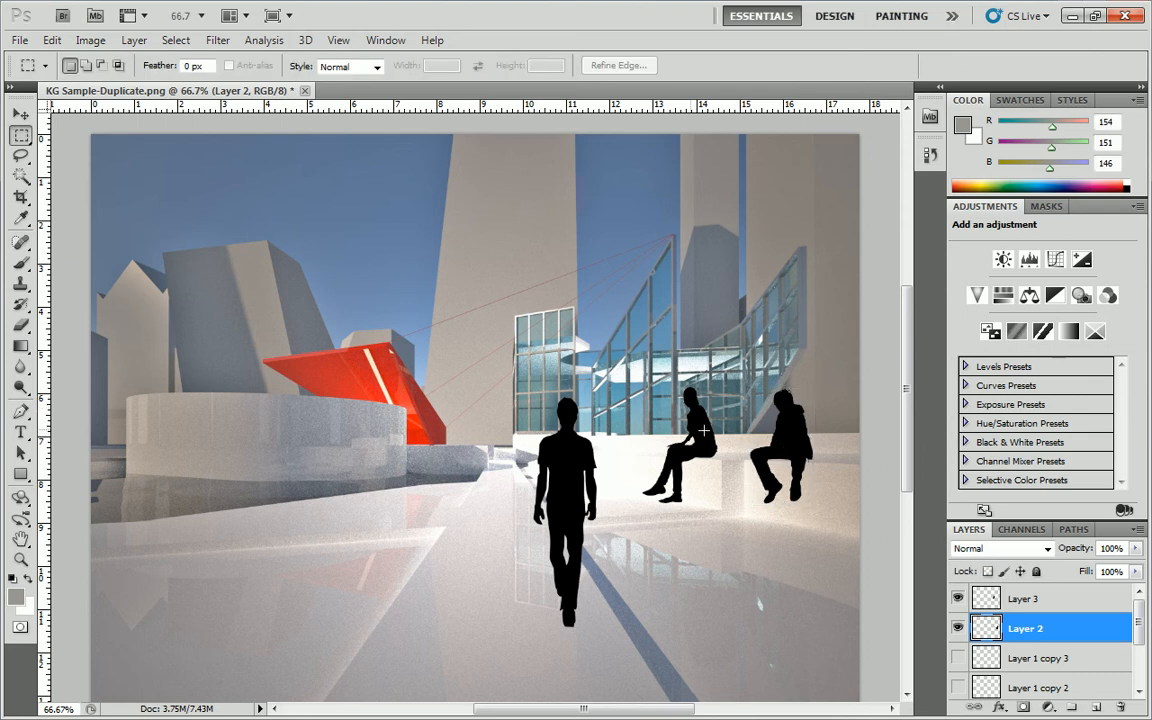
Step: Scale the sitting lady on Layer 3 down slightly and move her onto the ledge close to the seated man
click(1060, 598)
right_click(696, 414)
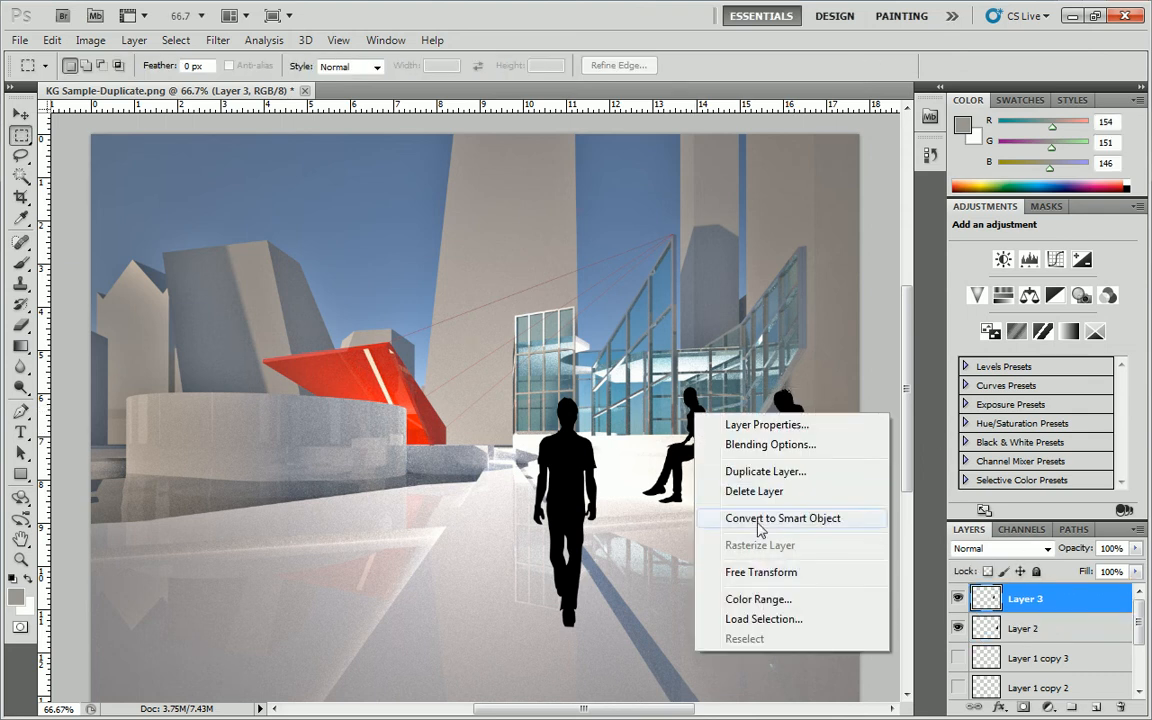
click(761, 572)
drag(702, 434, 727, 432)
mouse_move(736, 506)
mouse_down()
mouse_move(724, 474)
mouse_move(737, 494)
mouse_up()
drag(714, 428, 732, 434)
key(Return)
key(m)
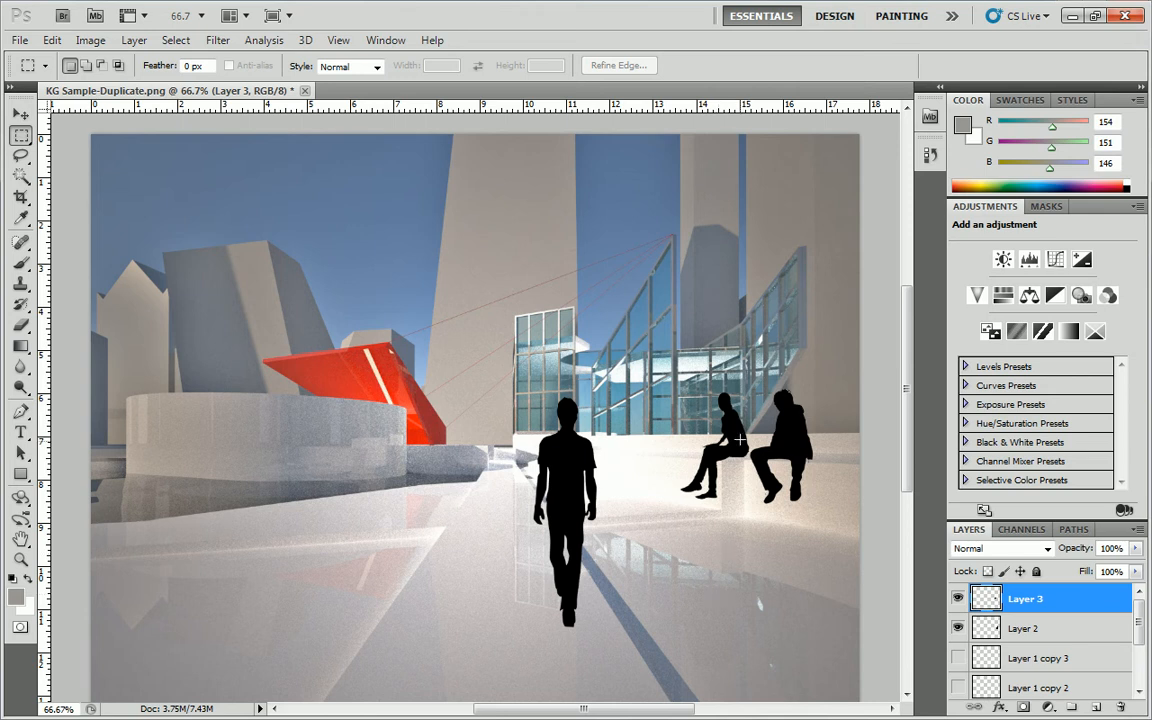
Step: Scale the seated man on Layer 2 to about 93% and nudge him slightly up and toward the sitting lady
click(1022, 628)
right_click(785, 450)
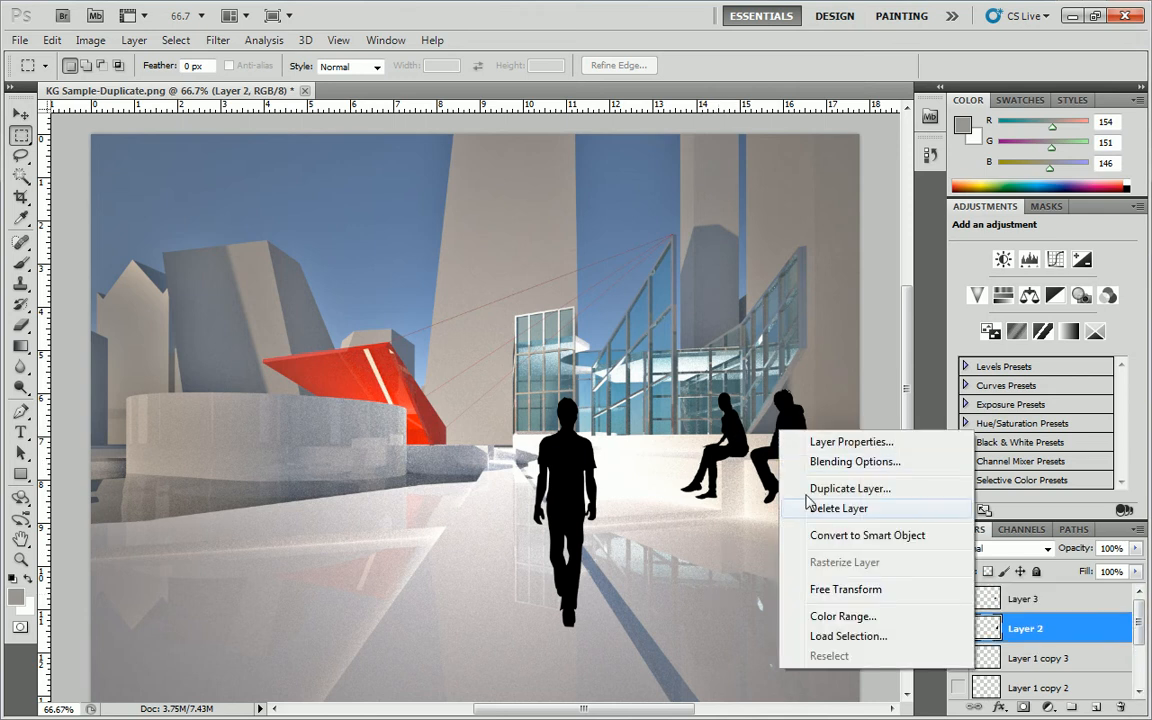
click(845, 589)
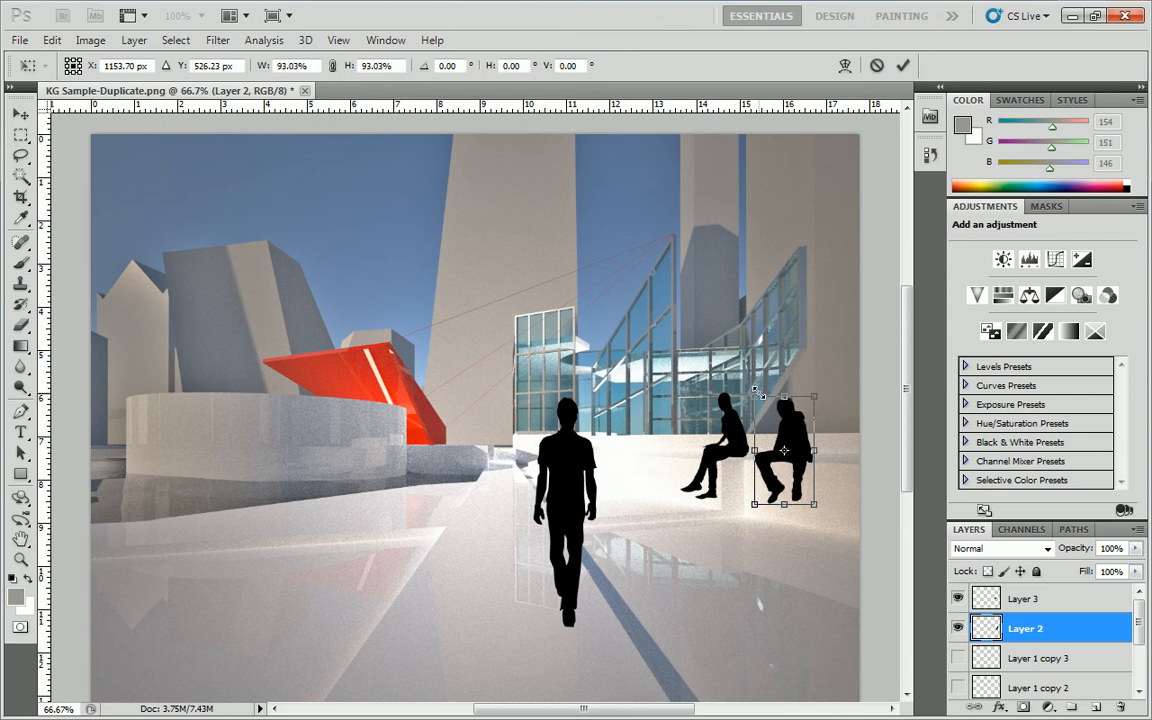
drag(787, 431, 781, 424)
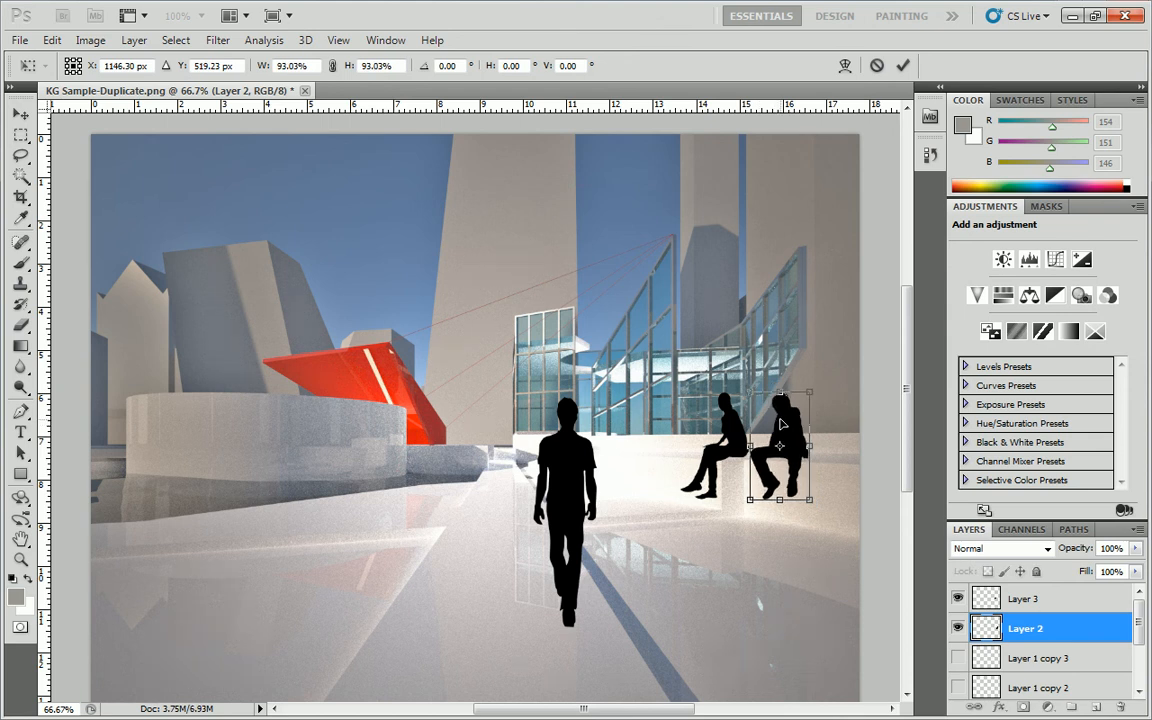
key(Return)
key(m)
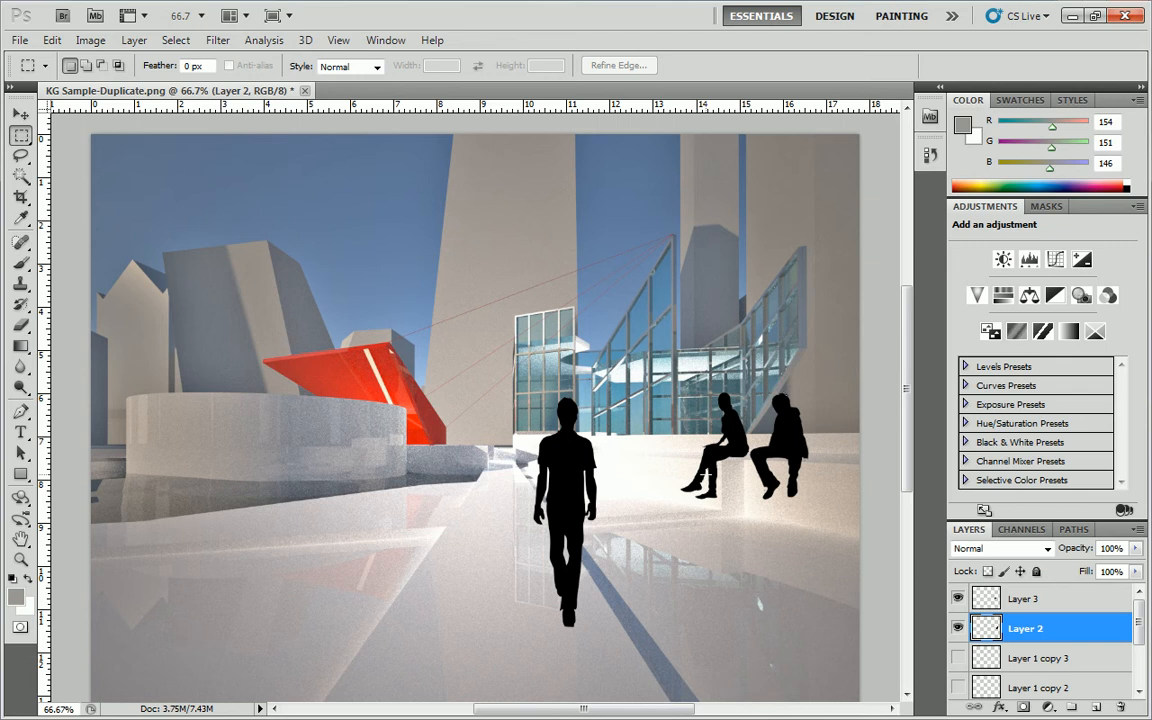
Step: Set the opacity of Layer 1, the walking man, to 50%
click(1028, 600)
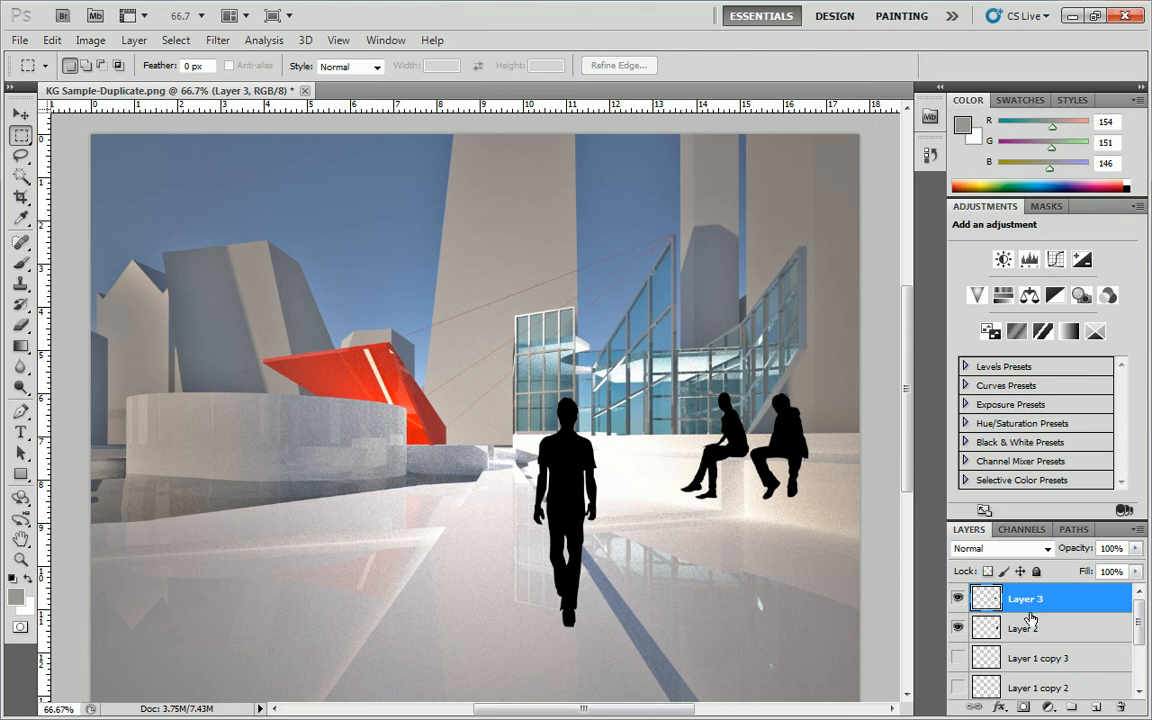
scroll(1030, 610, down, 3)
shift+click(1035, 657)
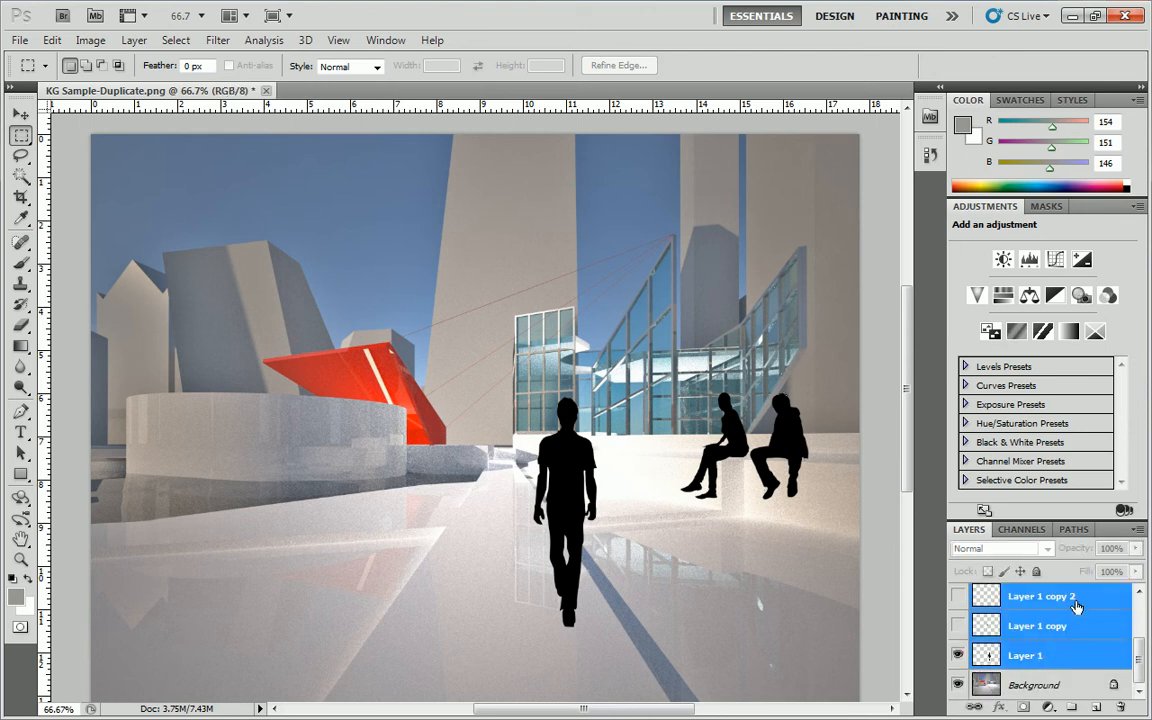
click(1012, 657)
scroll(1012, 660, up, 1)
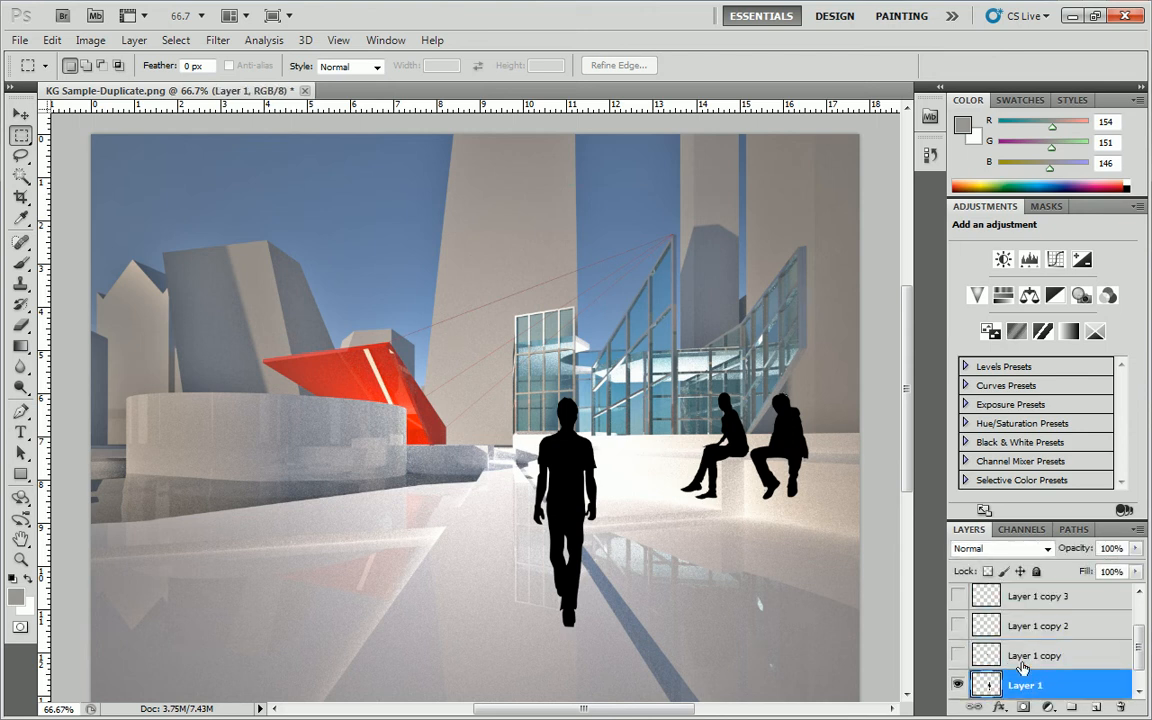
drag(1116, 549, 1055, 553)
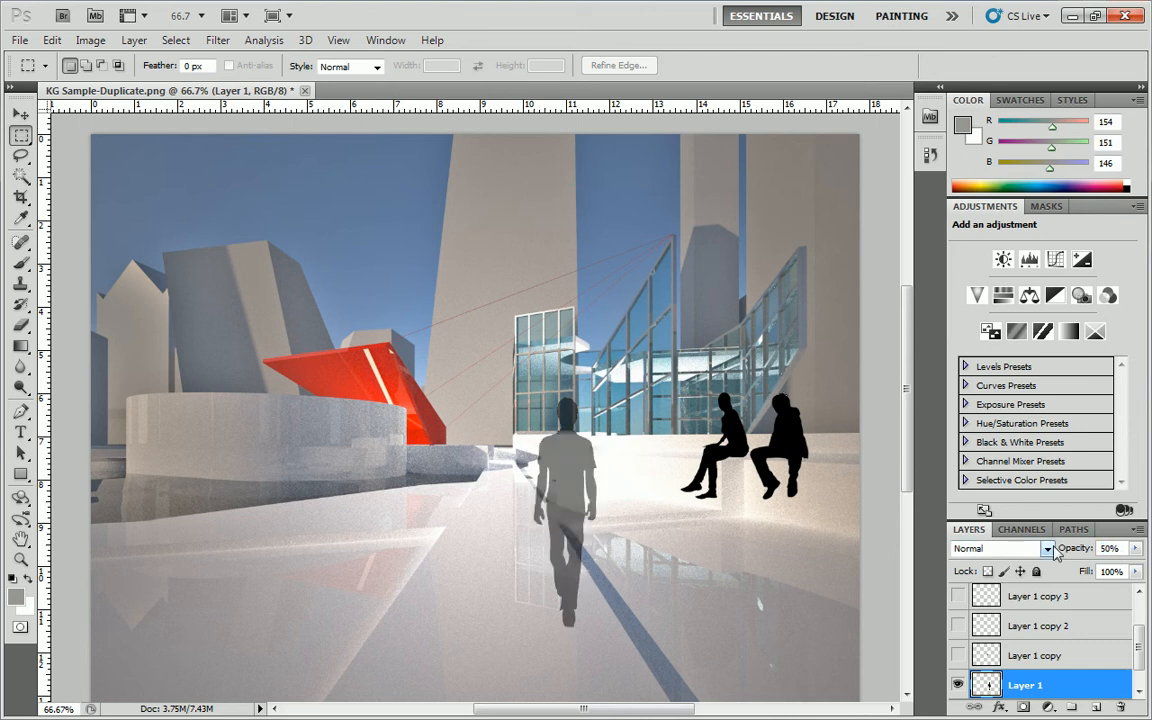
Step: Set the opacity of the two seated figures on Layer 3 and Layer 2 to 50%
scroll(1006, 632, up, 2)
click(1012, 627)
click(1036, 596)
click(1112, 549)
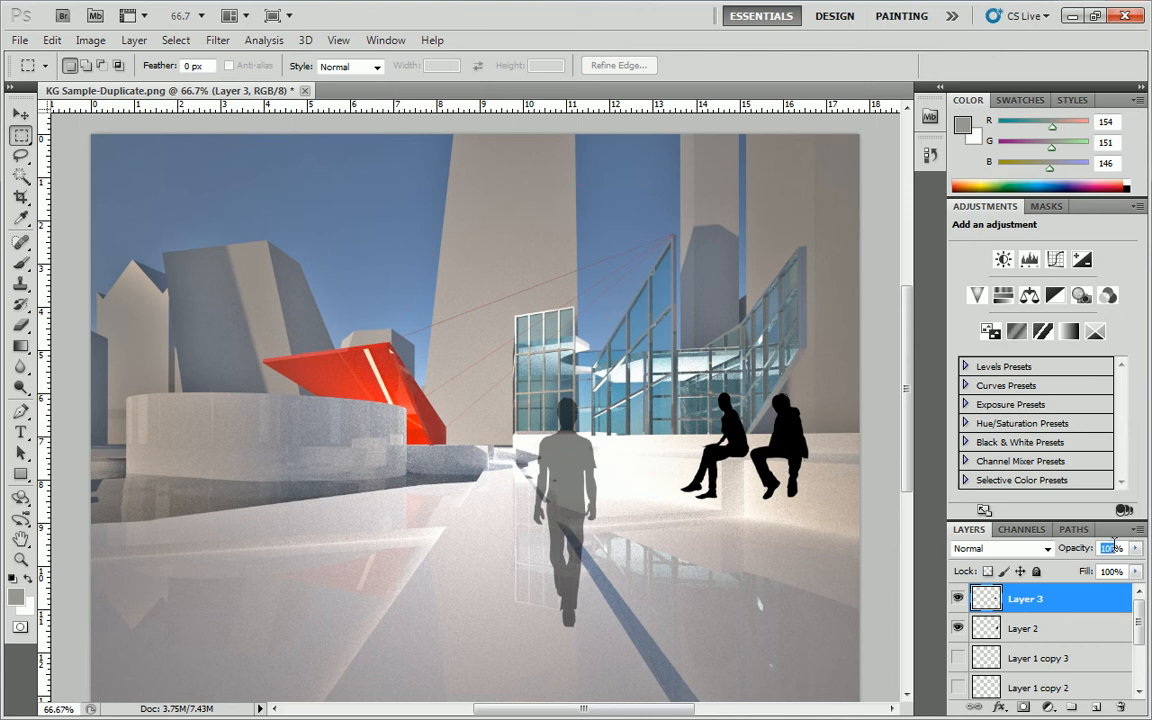
text(50)
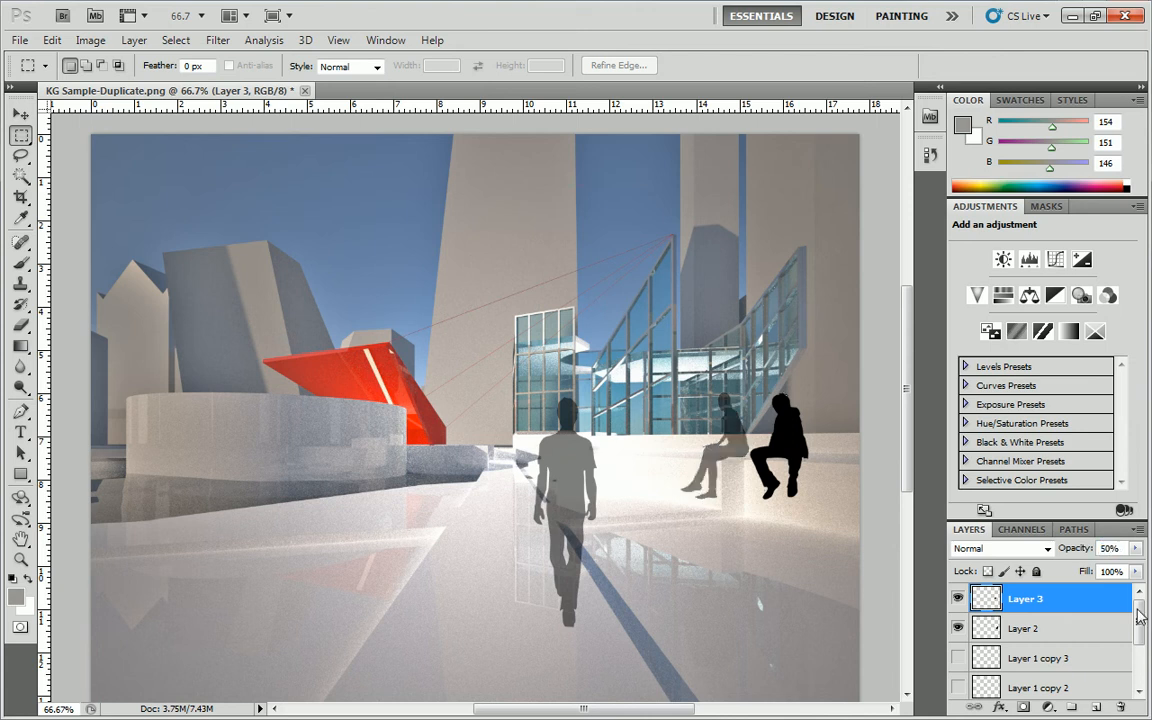
click(1055, 628)
click(1110, 547)
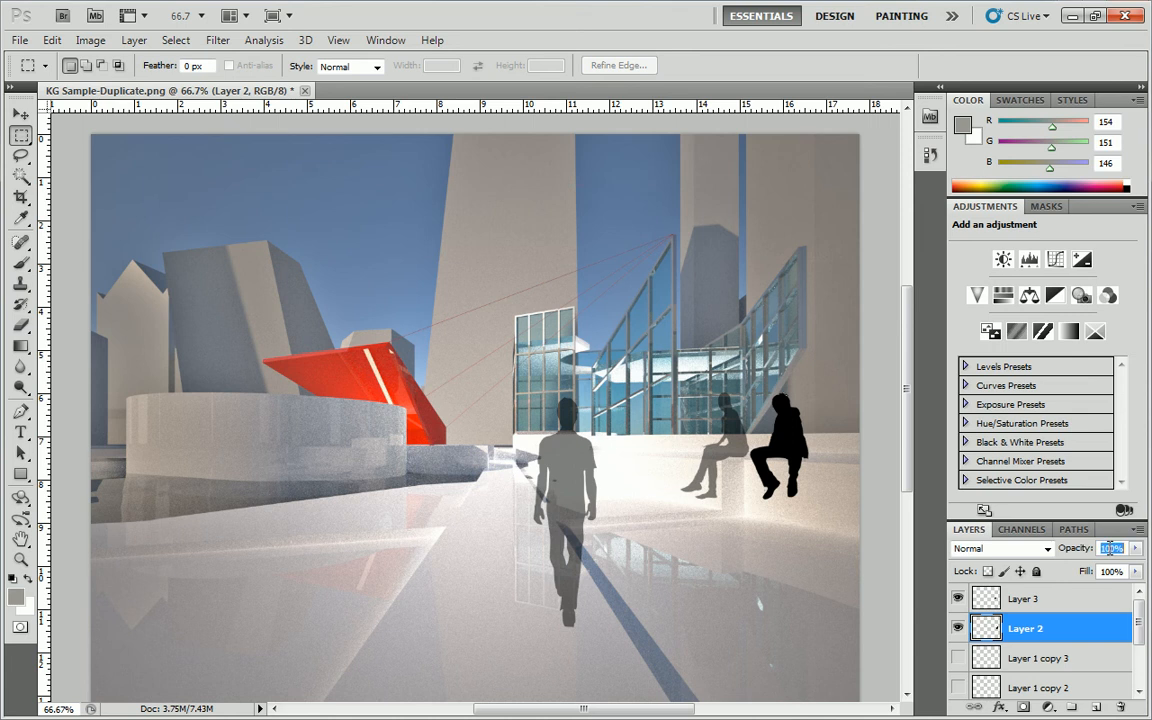
text(50)
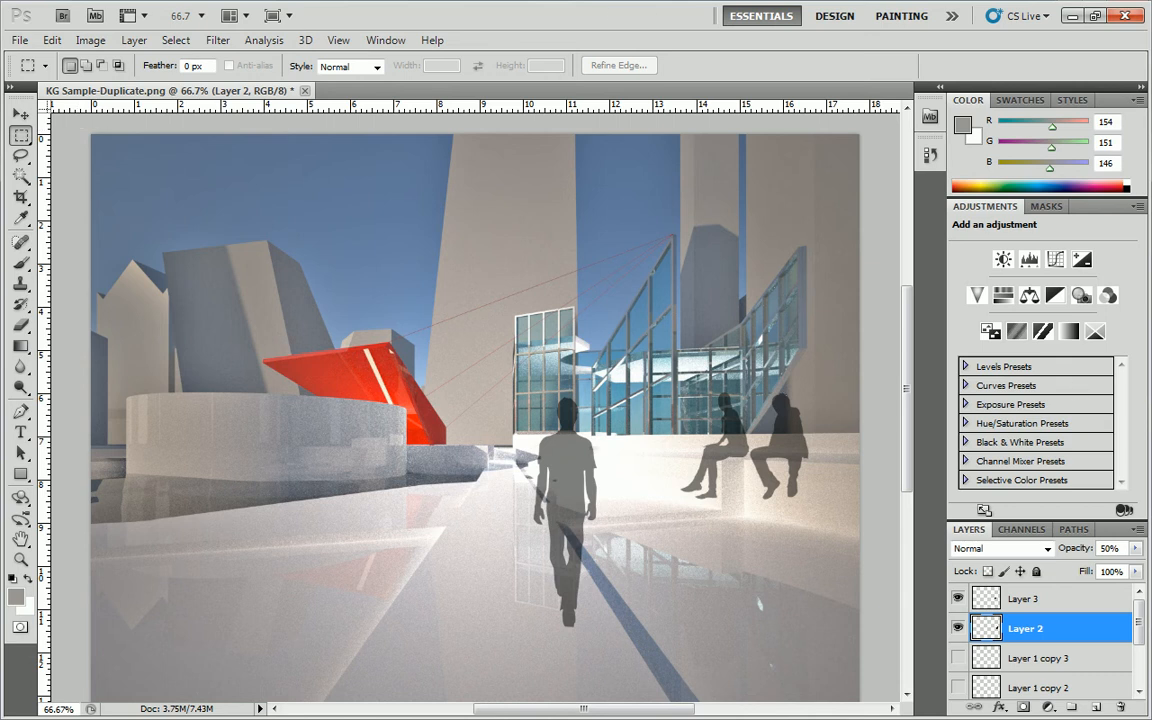
Step: Switch to Chrome, search Google for "walkway texture" and browse the image results
key(alt+Tab)
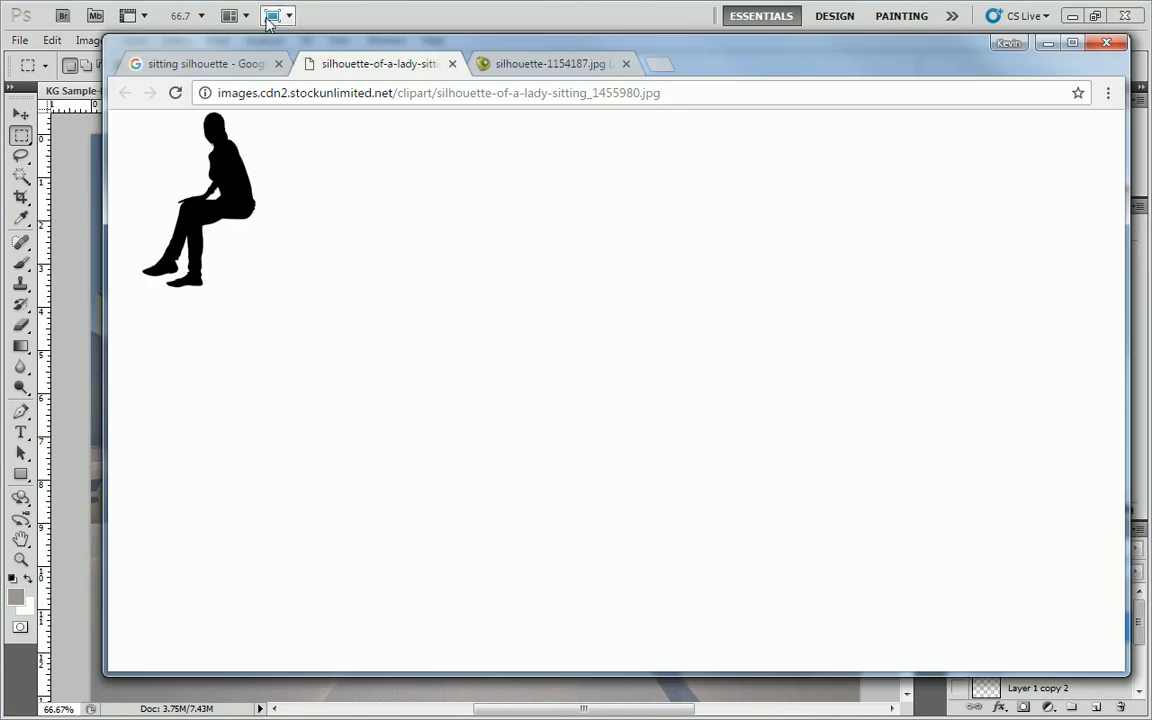
click(575, 64)
click(650, 94)
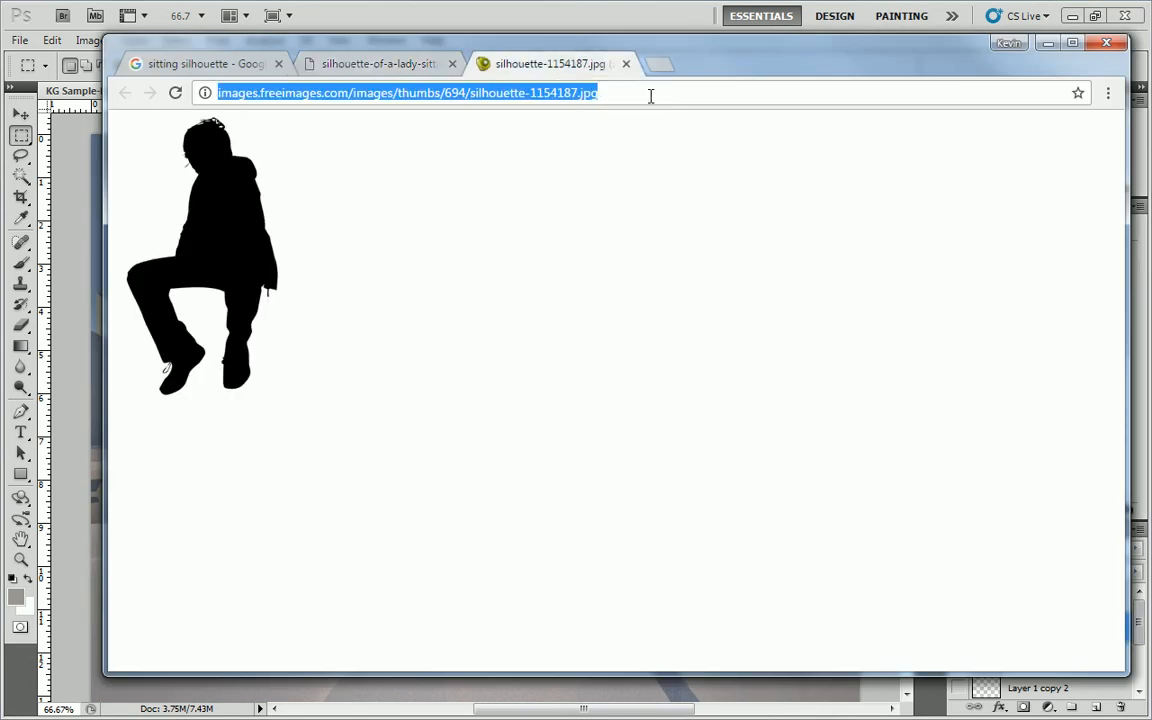
text(walkway textu)
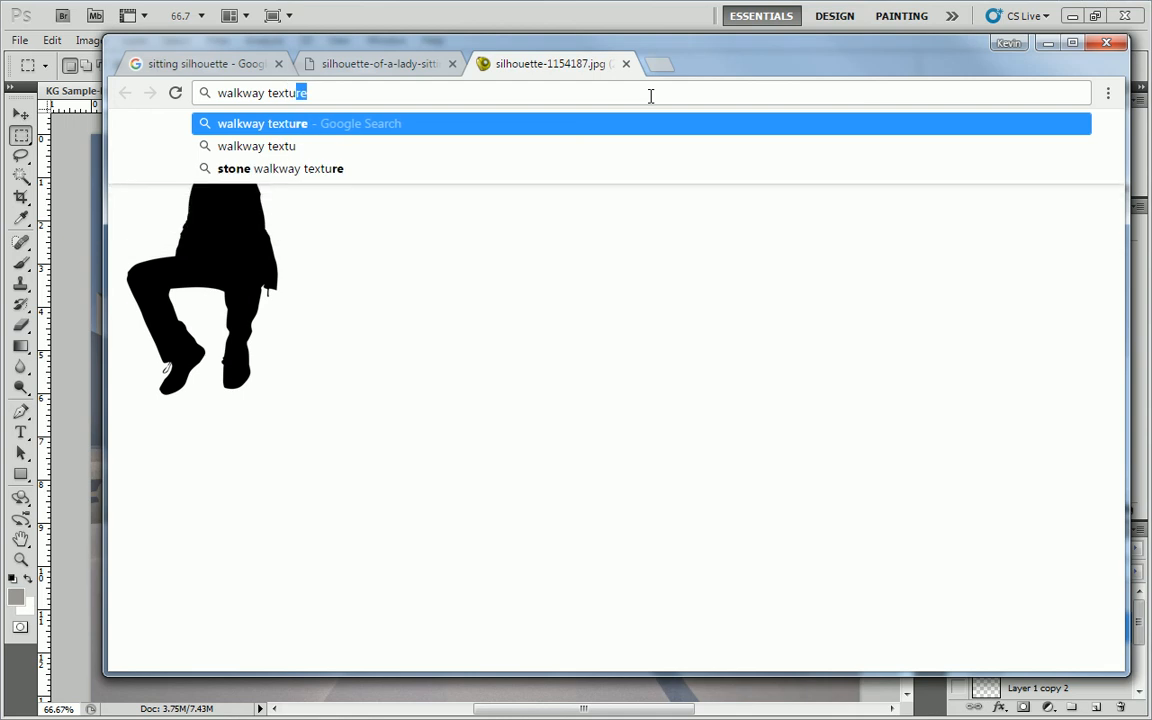
key(Return)
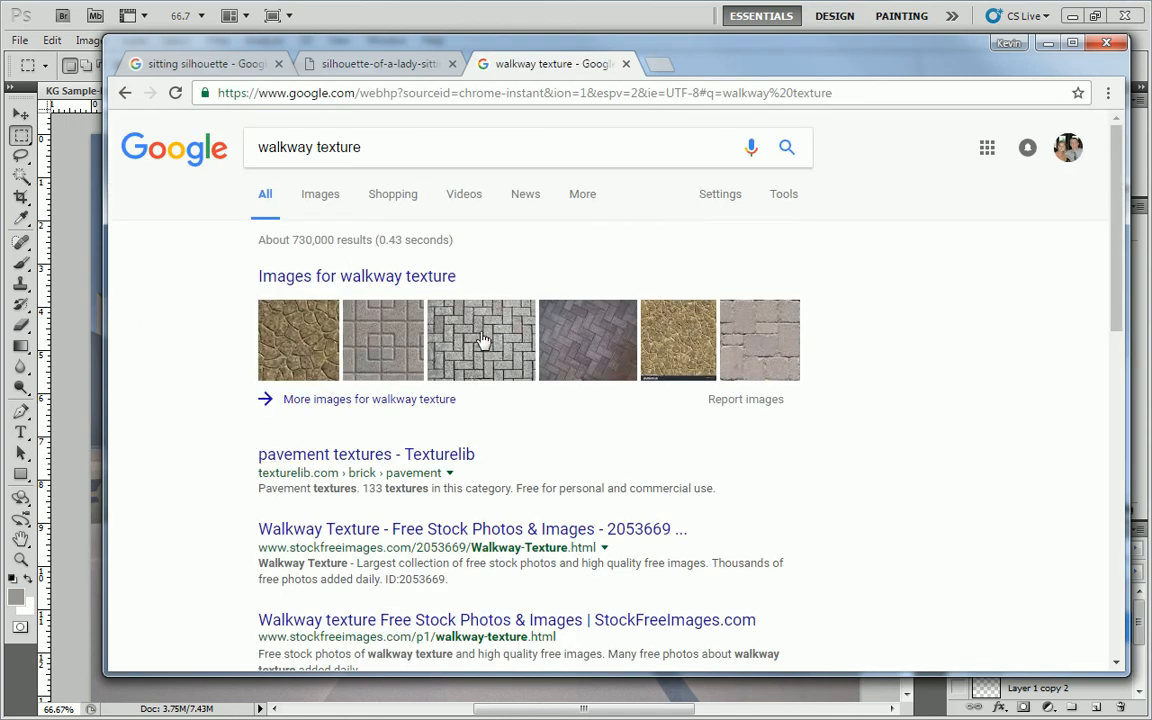
scroll(490, 240, down, 3)
scroll(400, 175, up, 3)
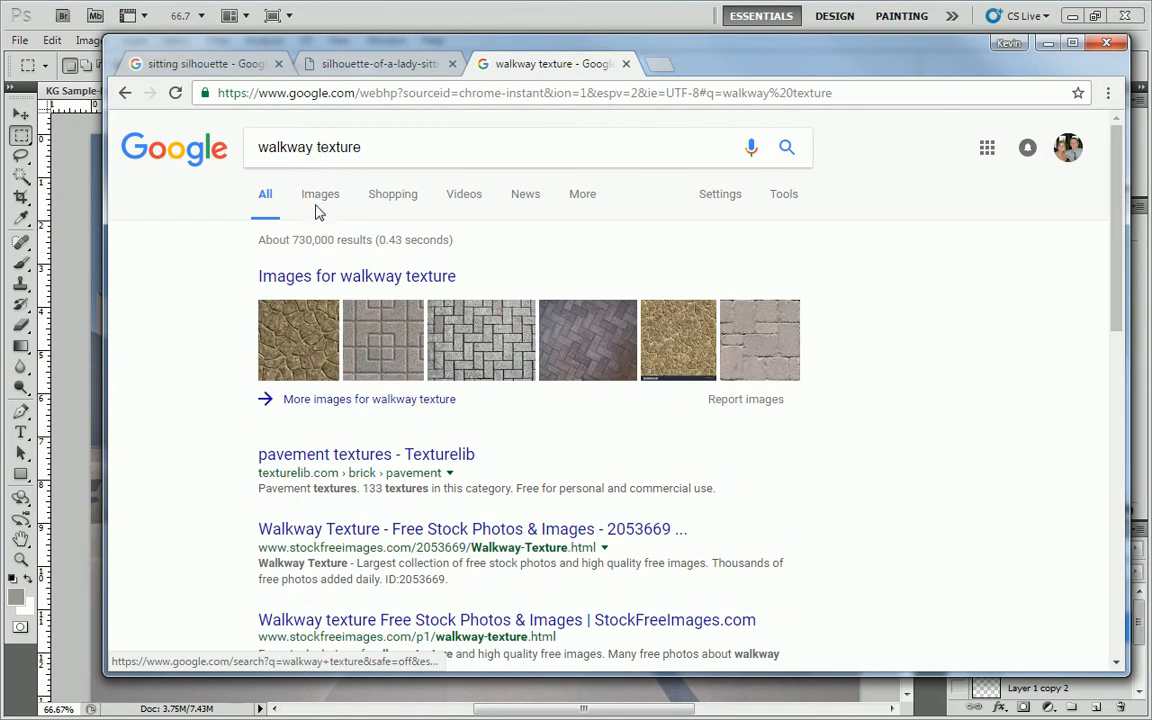
click(320, 195)
scroll(496, 295, down, 5)
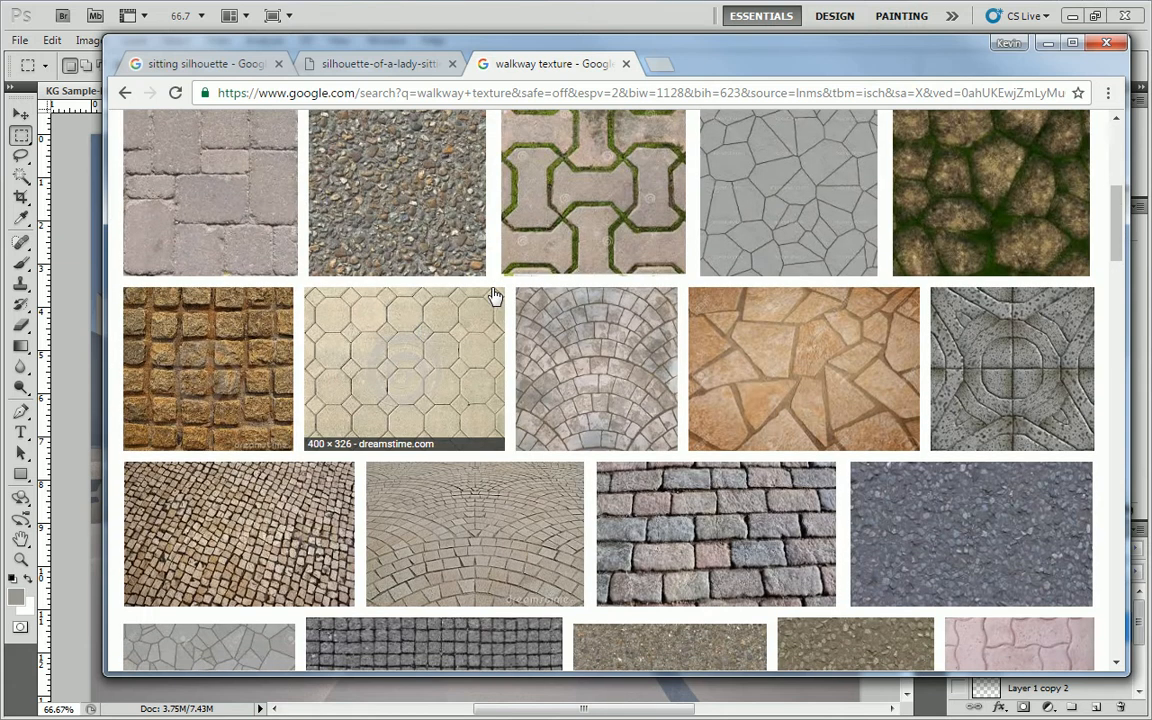
Step: Look over the remaining walkway textures and search Google Images for "scored concrete" instead
scroll(413, 328, down, 5)
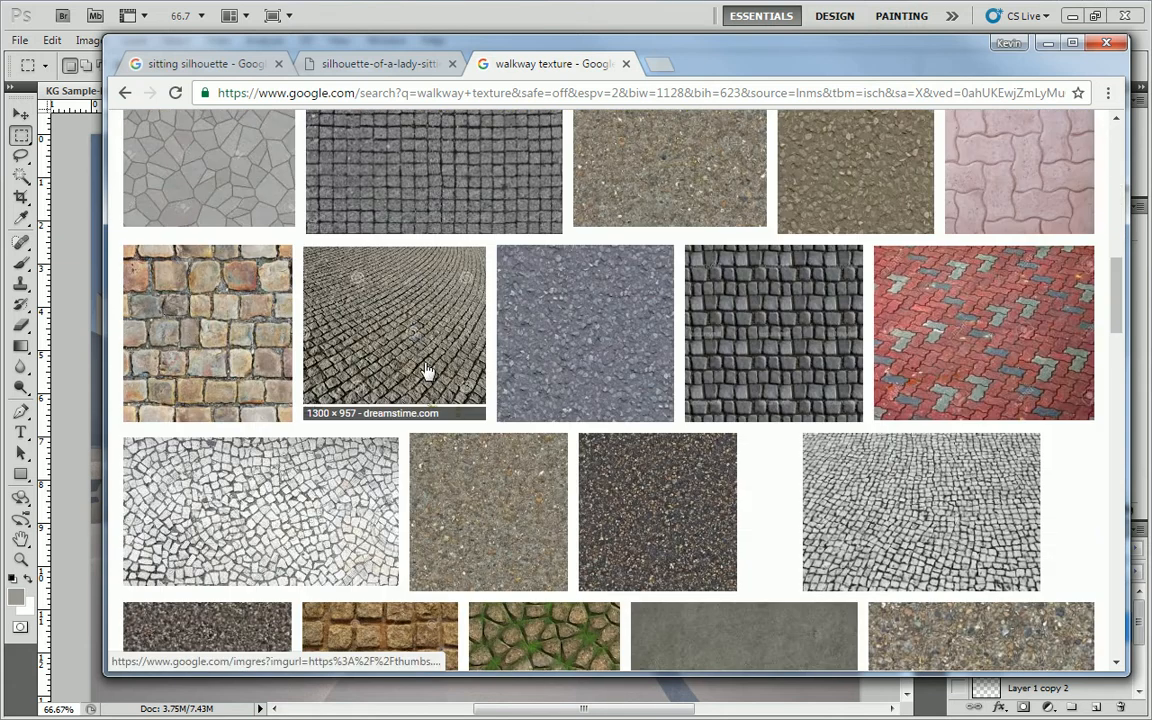
scroll(425, 371, up, 10)
drag(398, 147, 189, 149)
text(scored concrete)
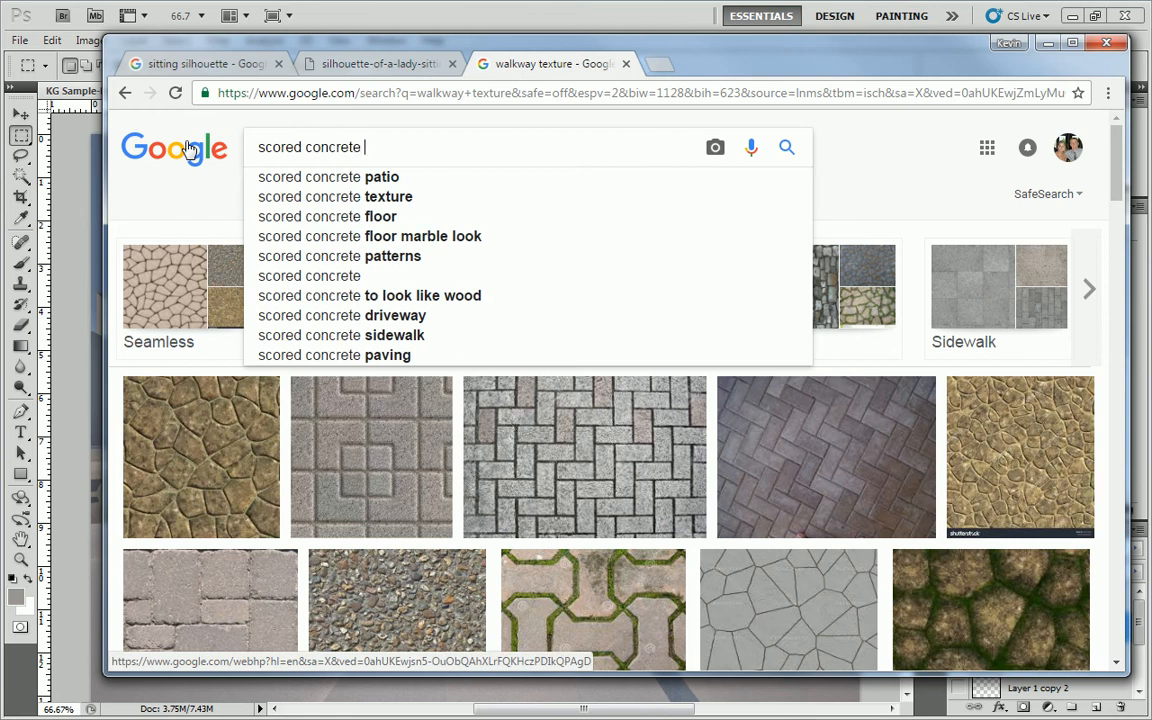
key(Return)
Step: Refine the image search to "scored concrete texture"
scroll(497, 348, down, 1)
scroll(497, 348, up, 1)
click(398, 147)
text(te)
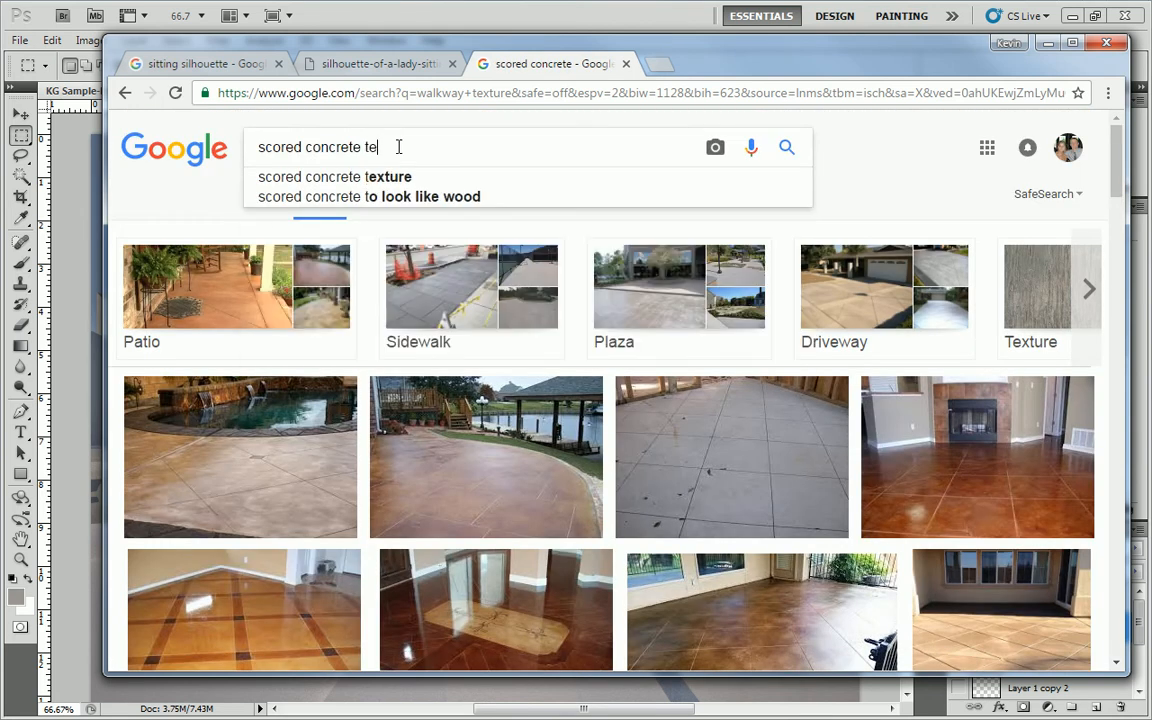
text(xture)
key(Return)
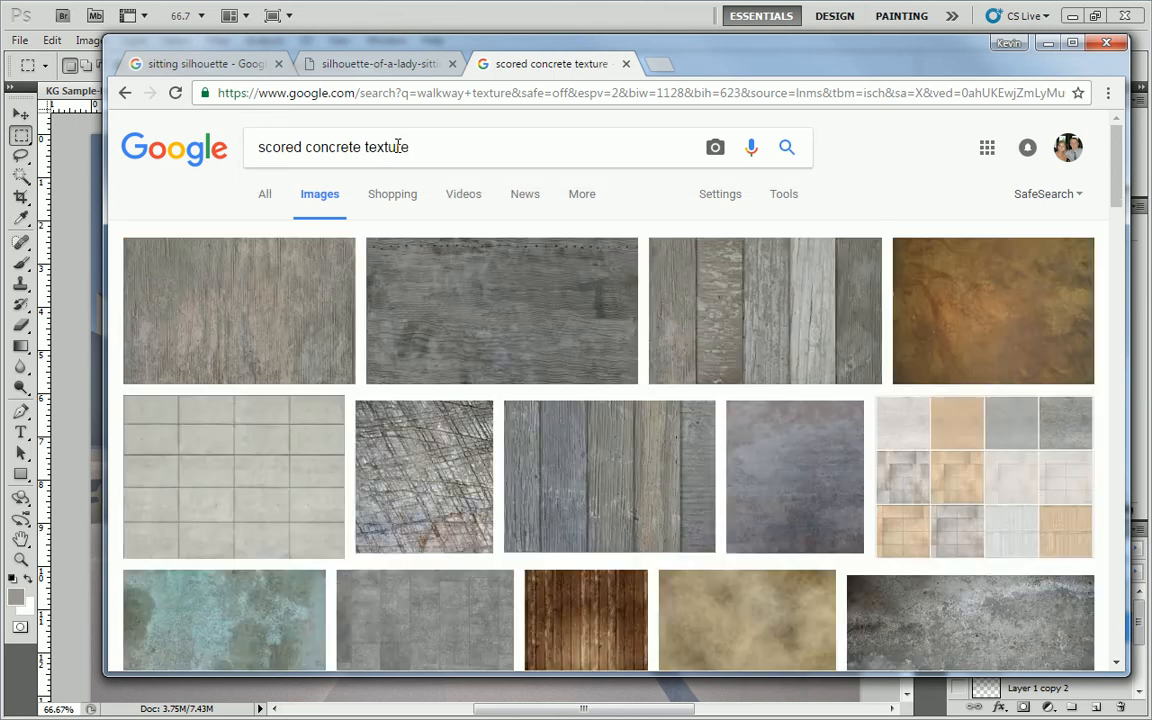
Step: Preview the first two scored concrete results and examine the other images for a suitable walkway surface
click(257, 309)
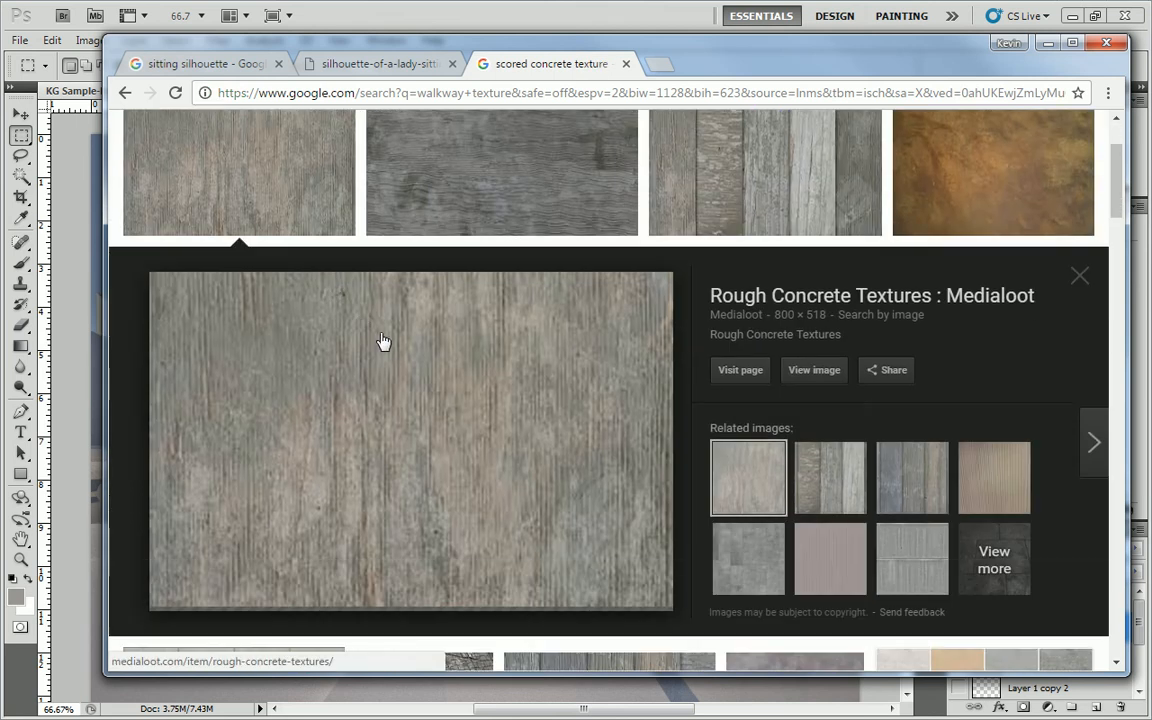
click(468, 168)
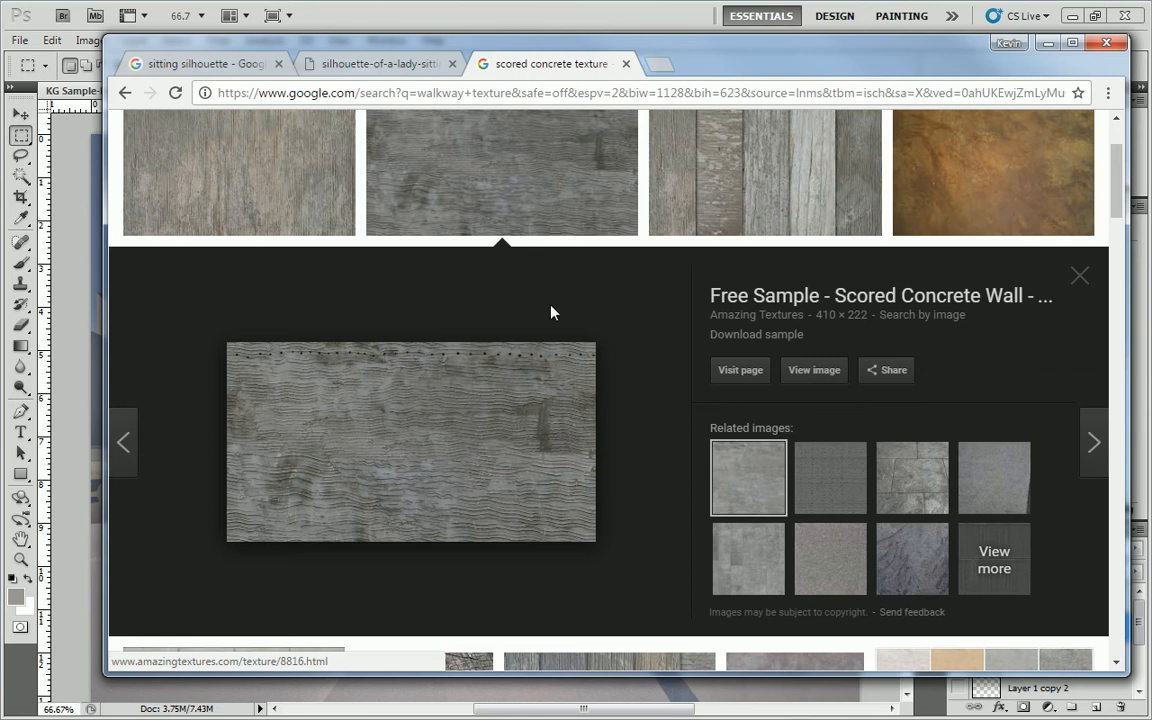
scroll(570, 340, down, 5)
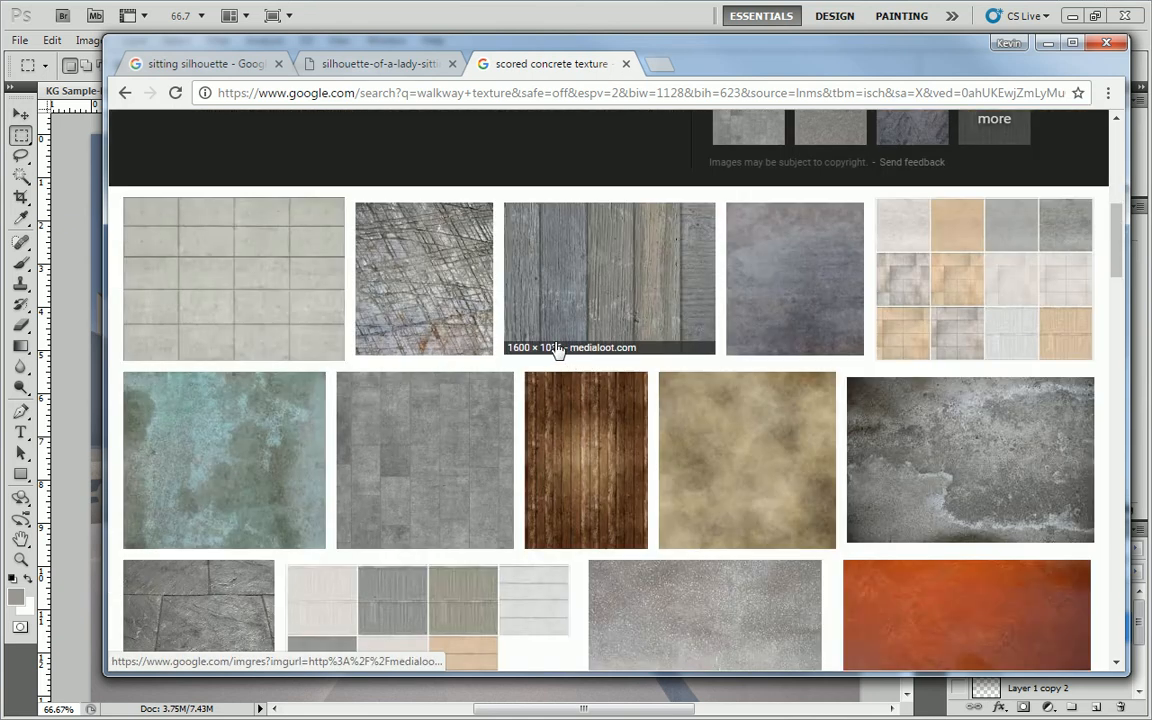
scroll(465, 337, down, 3)
scroll(476, 322, up, 2)
scroll(478, 322, down, 6)
scroll(576, 357, up, 3)
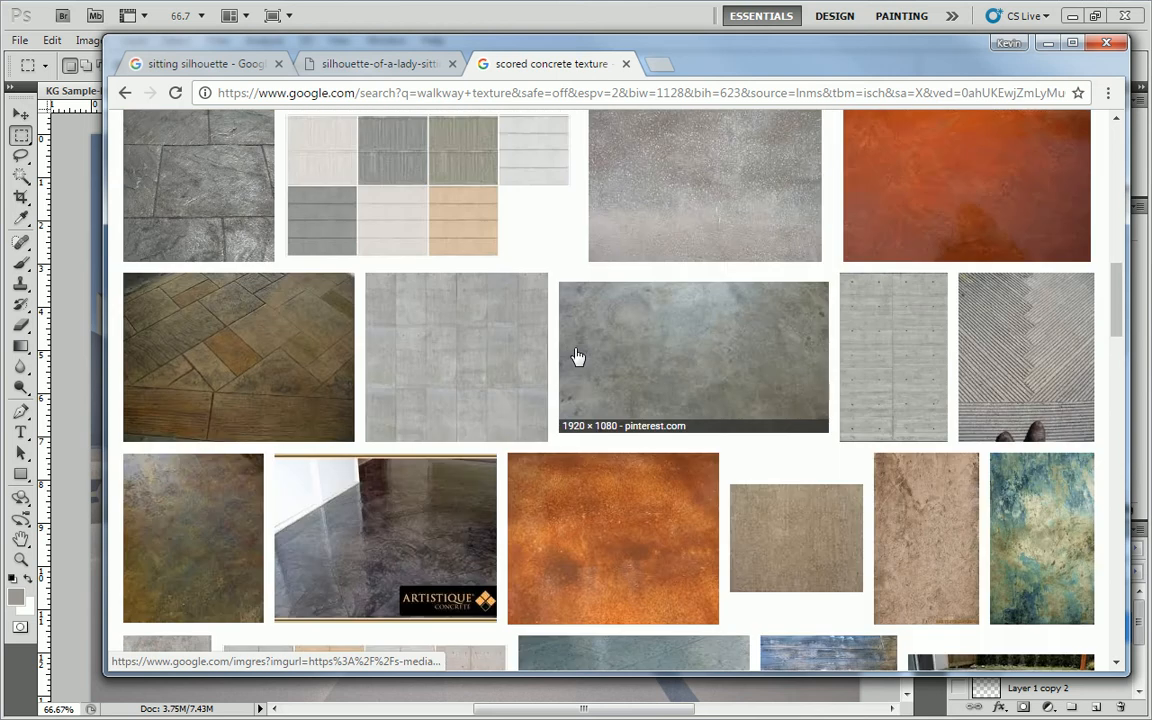
scroll(537, 345, down, 6)
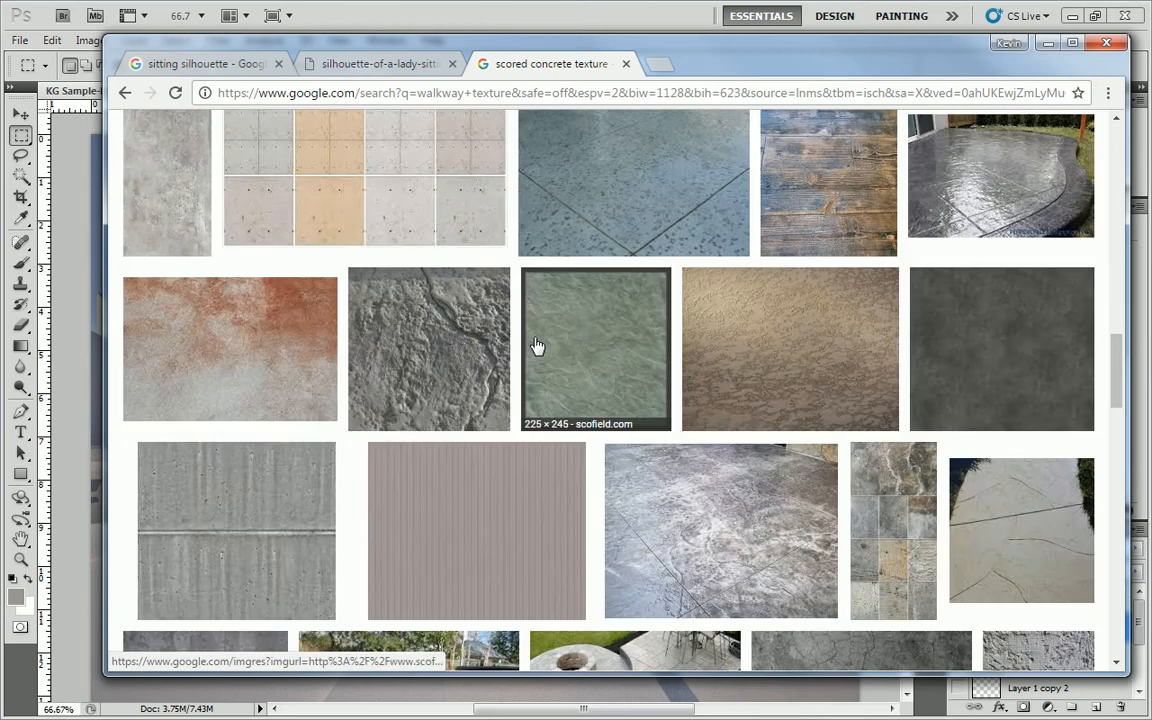
scroll(537, 345, down, 4)
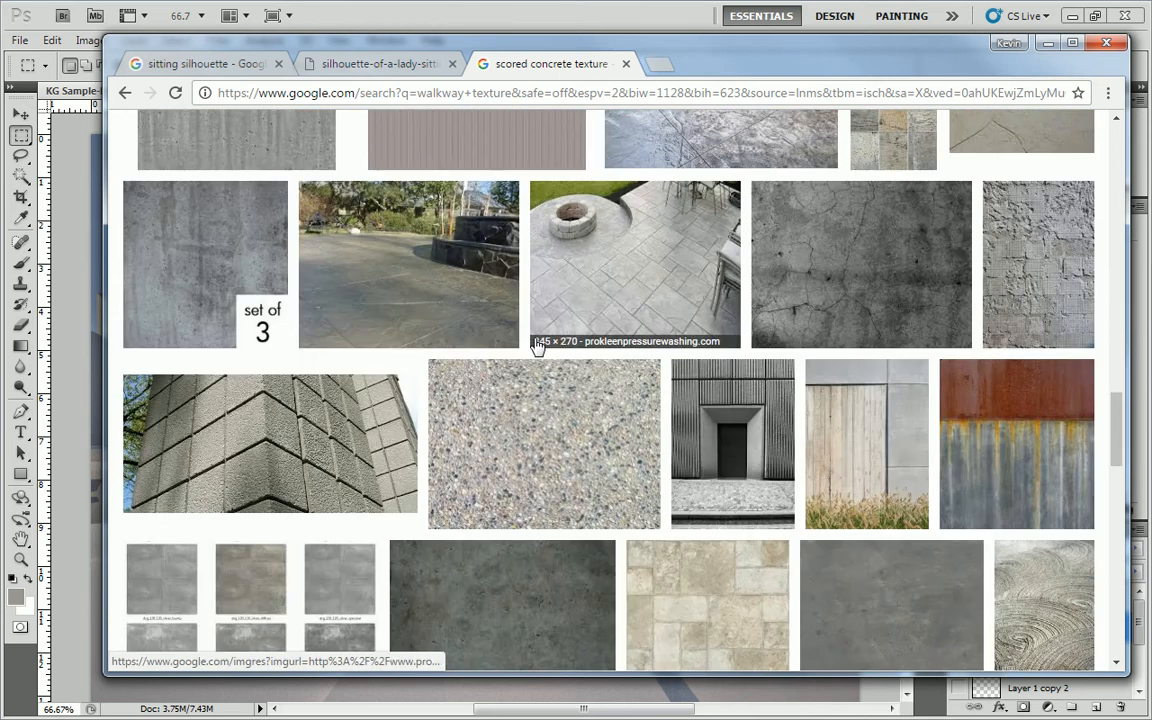
scroll(537, 345, up, 10)
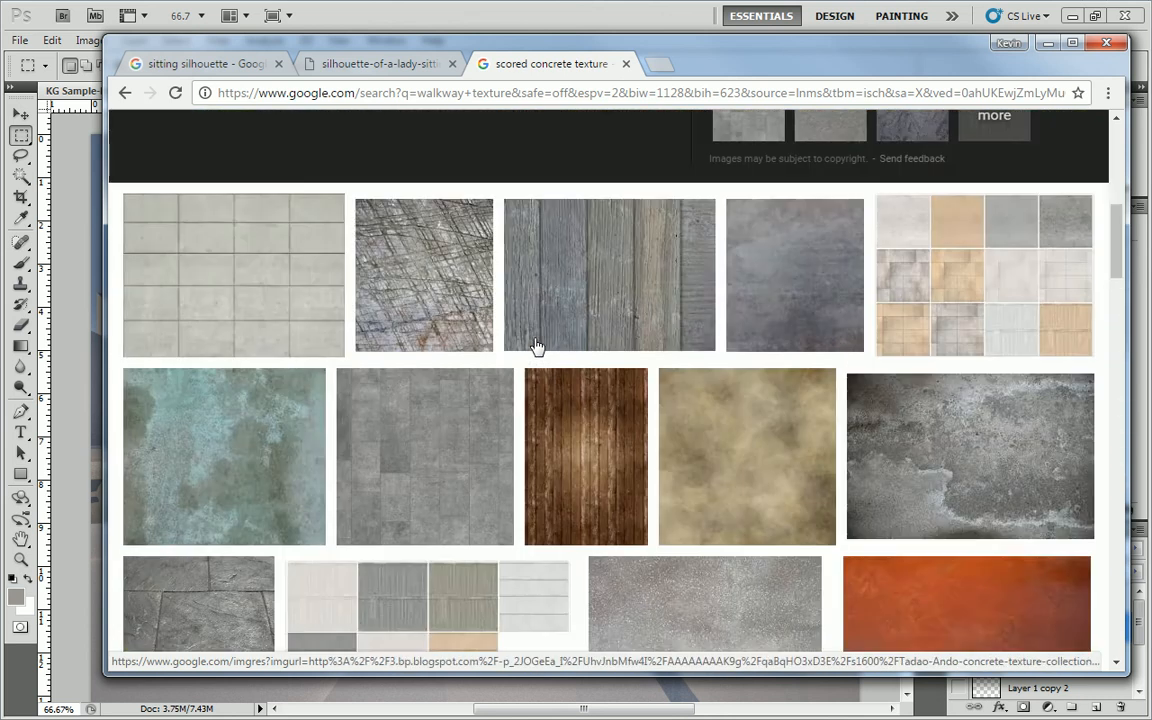
Step: Return to the start of the results and preview the Rough Concrete Textures image from Medialoot again
click(537, 345)
scroll(537, 345, up, 3)
click(283, 303)
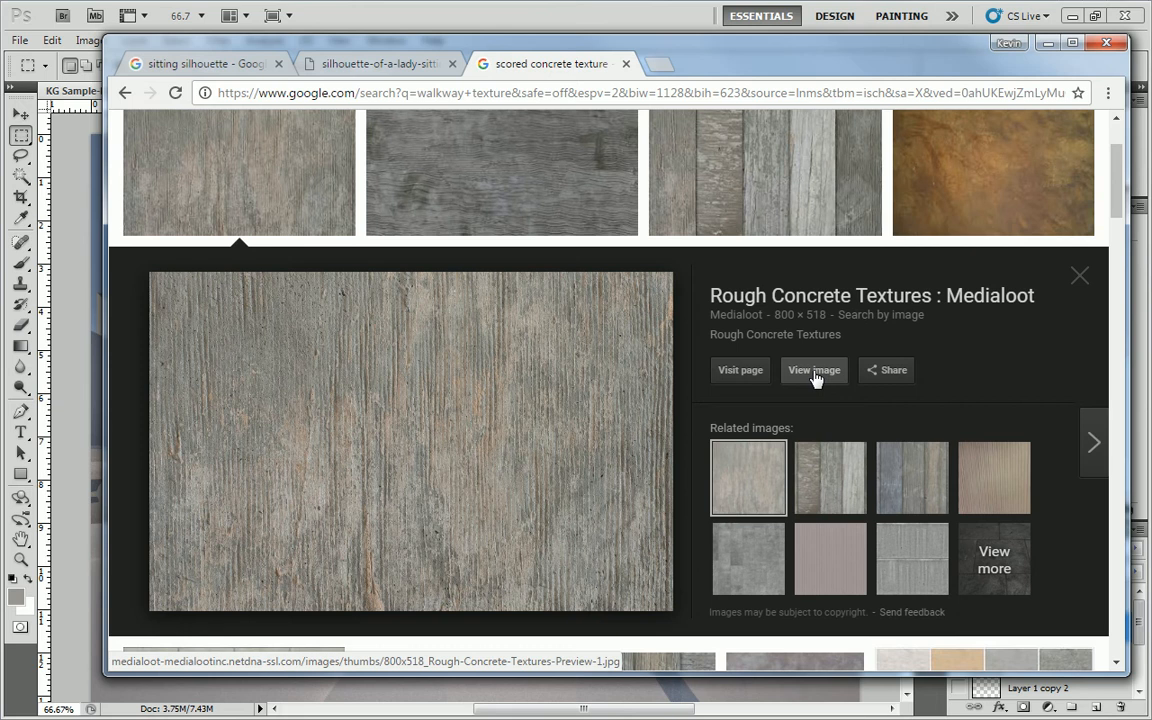
Step: Replace the image search with "rough concrete texture"
scroll(661, 329, up, 2)
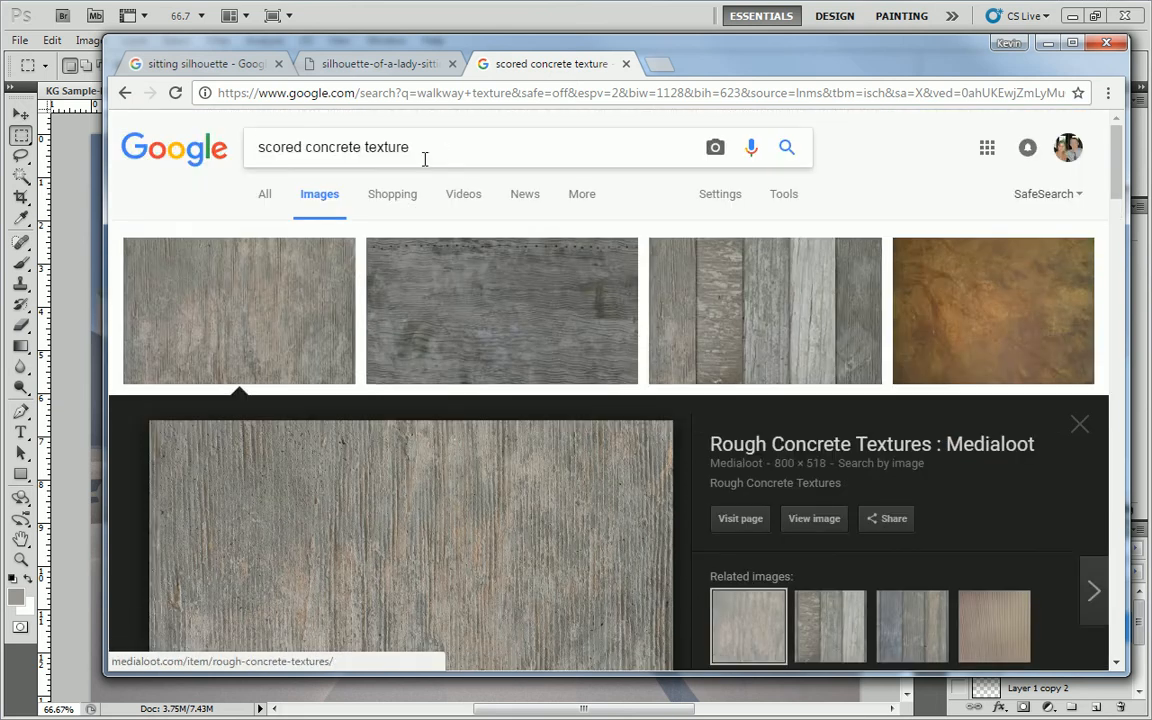
drag(444, 150, 240, 147)
text(rou)
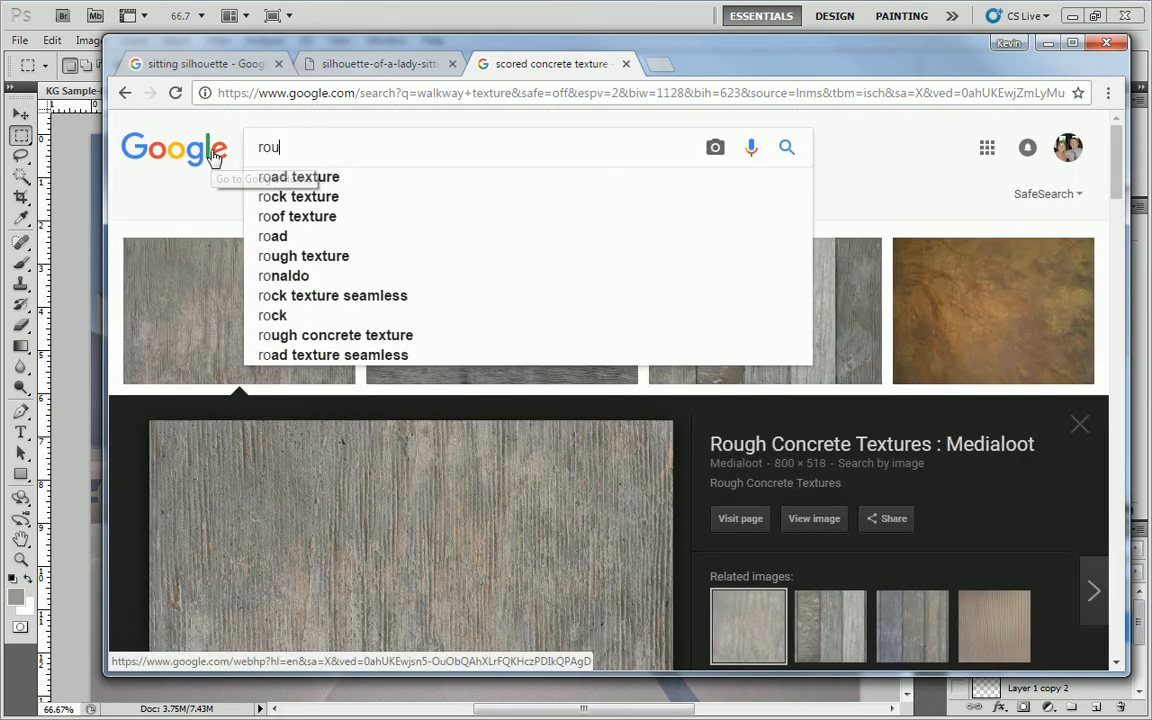
text(gh concrete t)
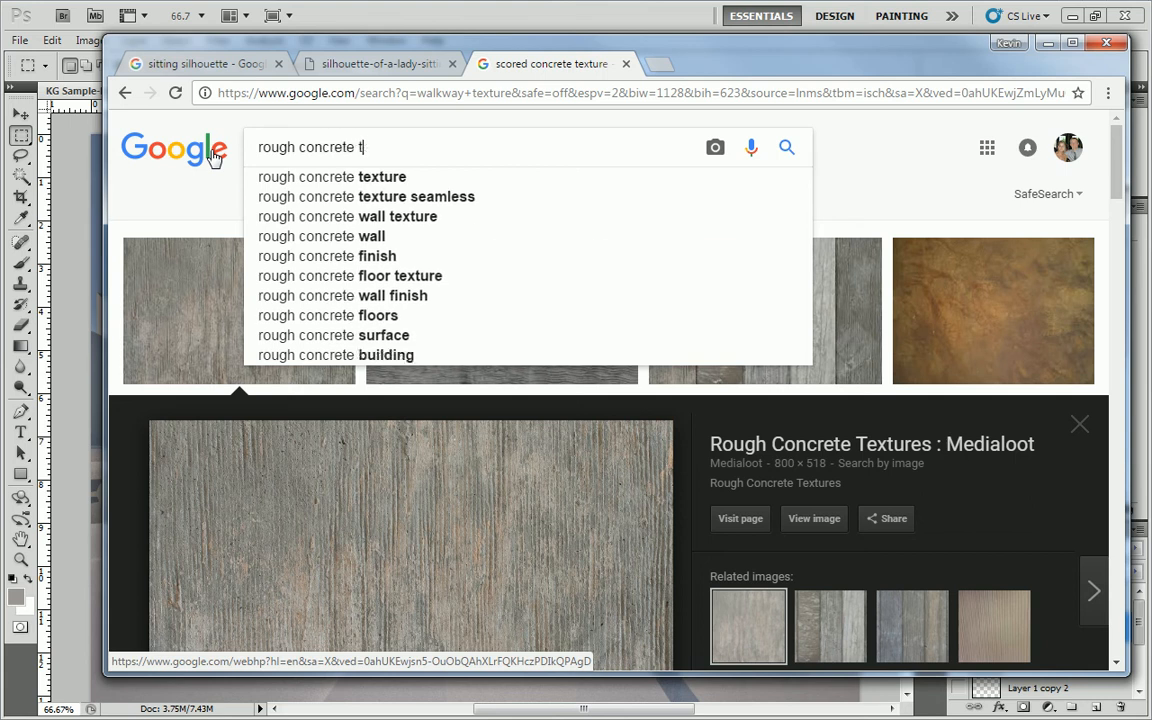
text(exture)
key(Return)
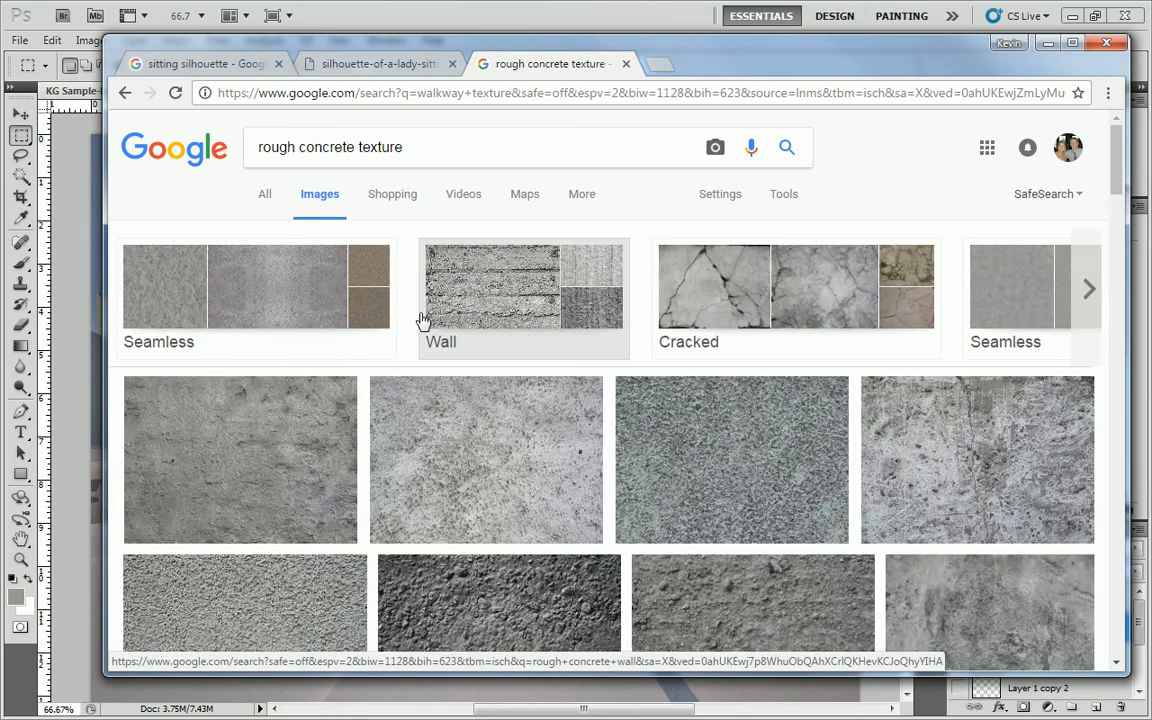
Step: Examine the rough concrete image results for a texture that suits the walkway
scroll(433, 308, down, 4)
scroll(476, 368, up, 3)
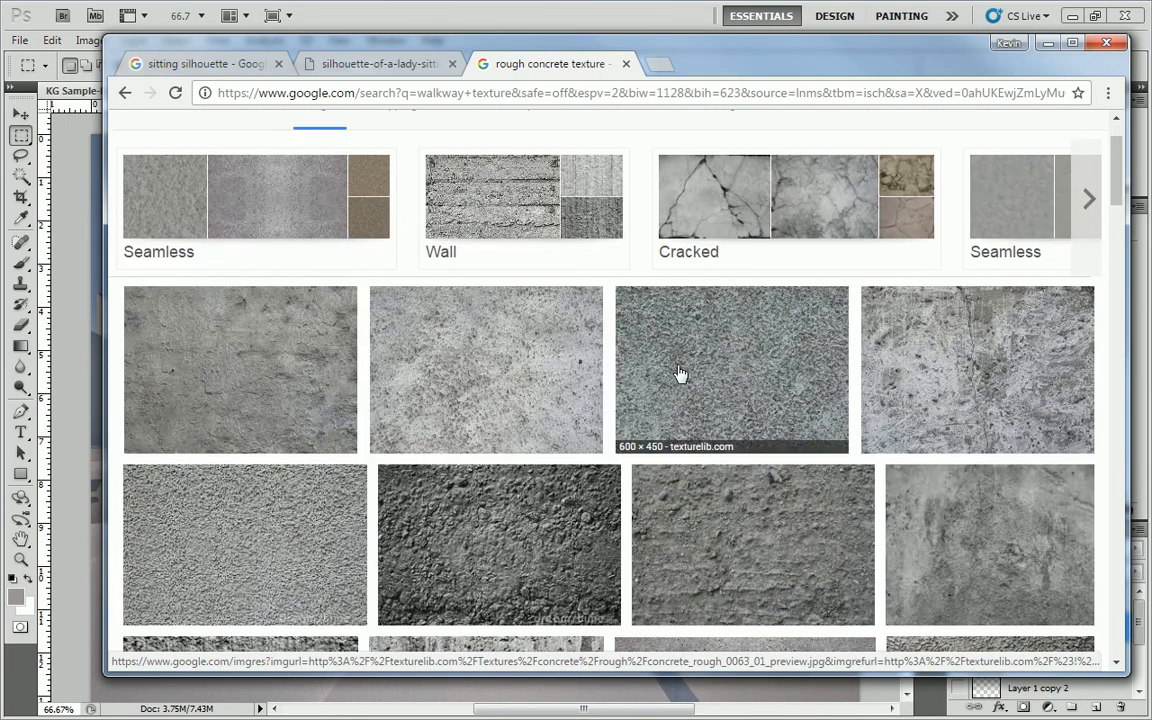
scroll(677, 372, down, 5)
scroll(600, 360, down, 5)
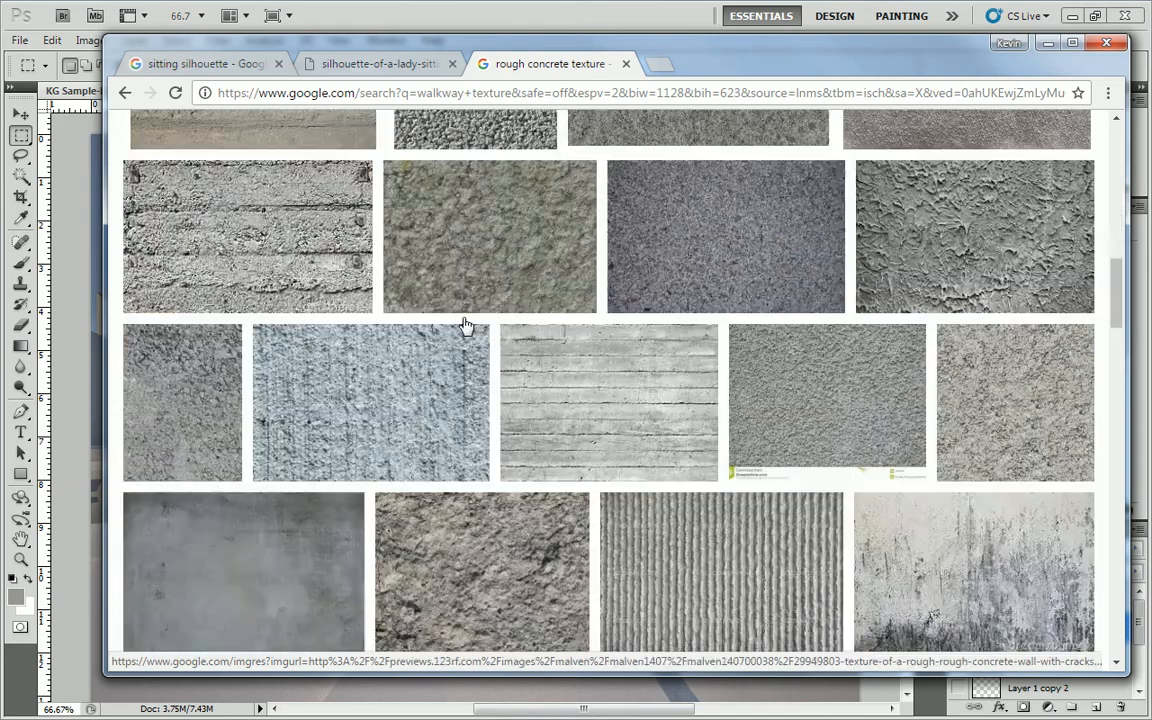
scroll(520, 356, down, 5)
scroll(455, 320, down, 5)
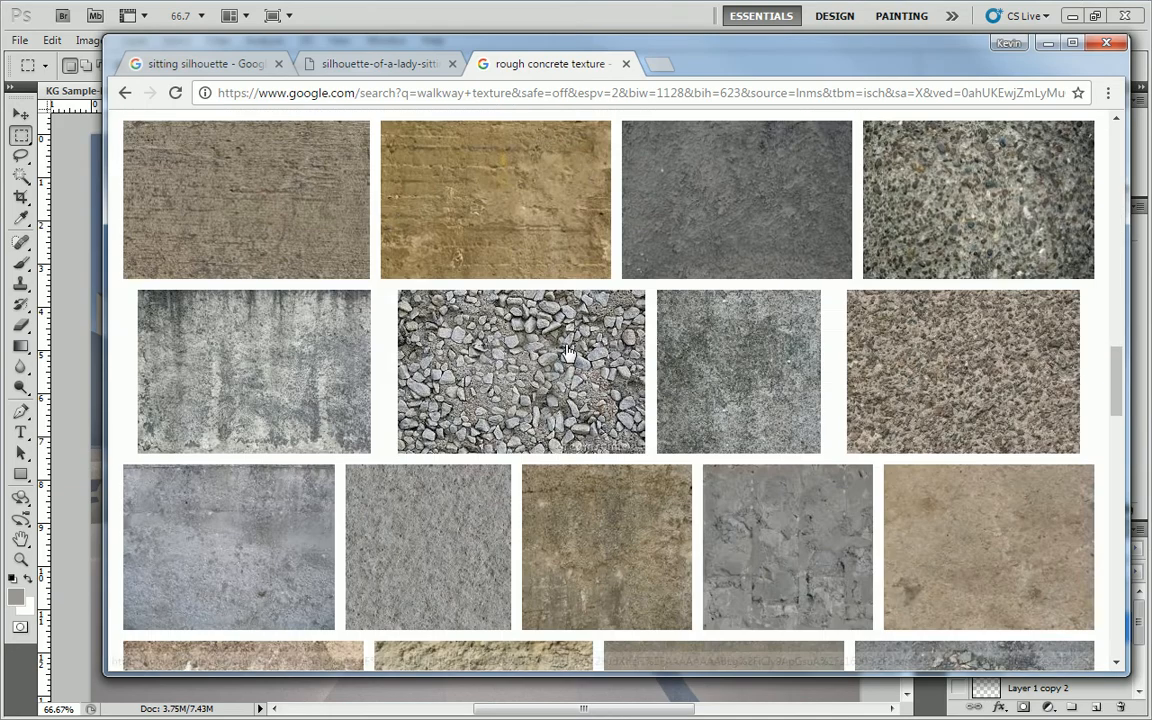
scroll(460, 325, down, 3)
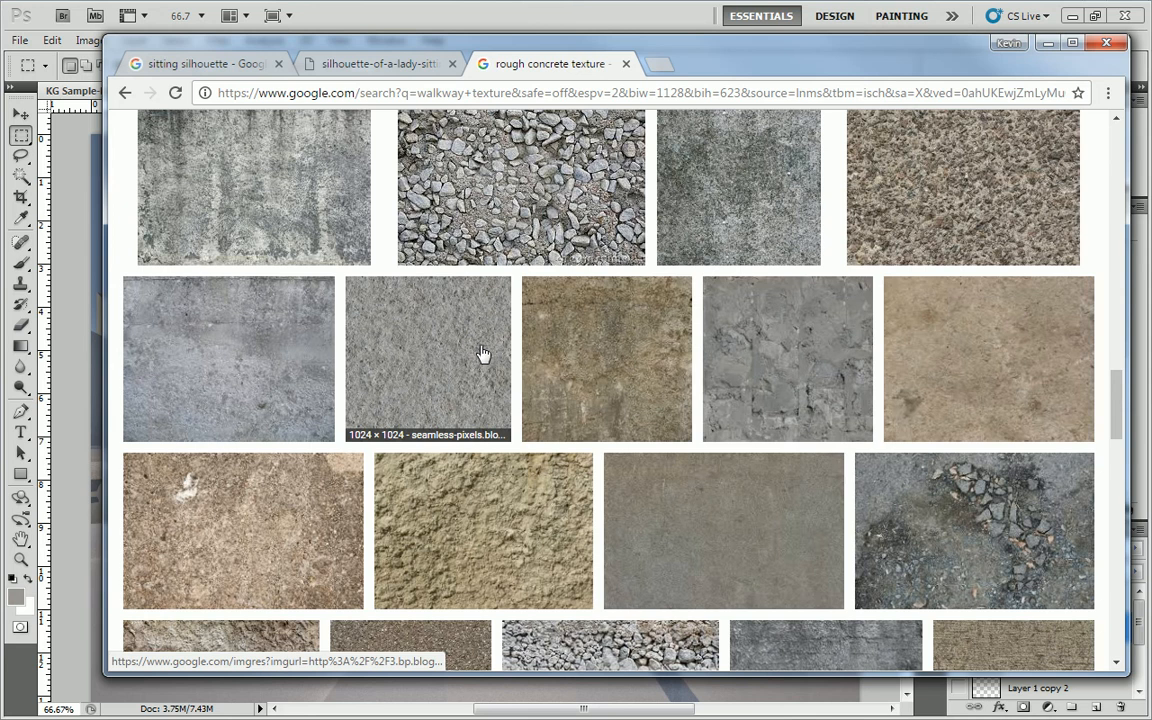
scroll(480, 355, down, 5)
scroll(416, 360, up, 3)
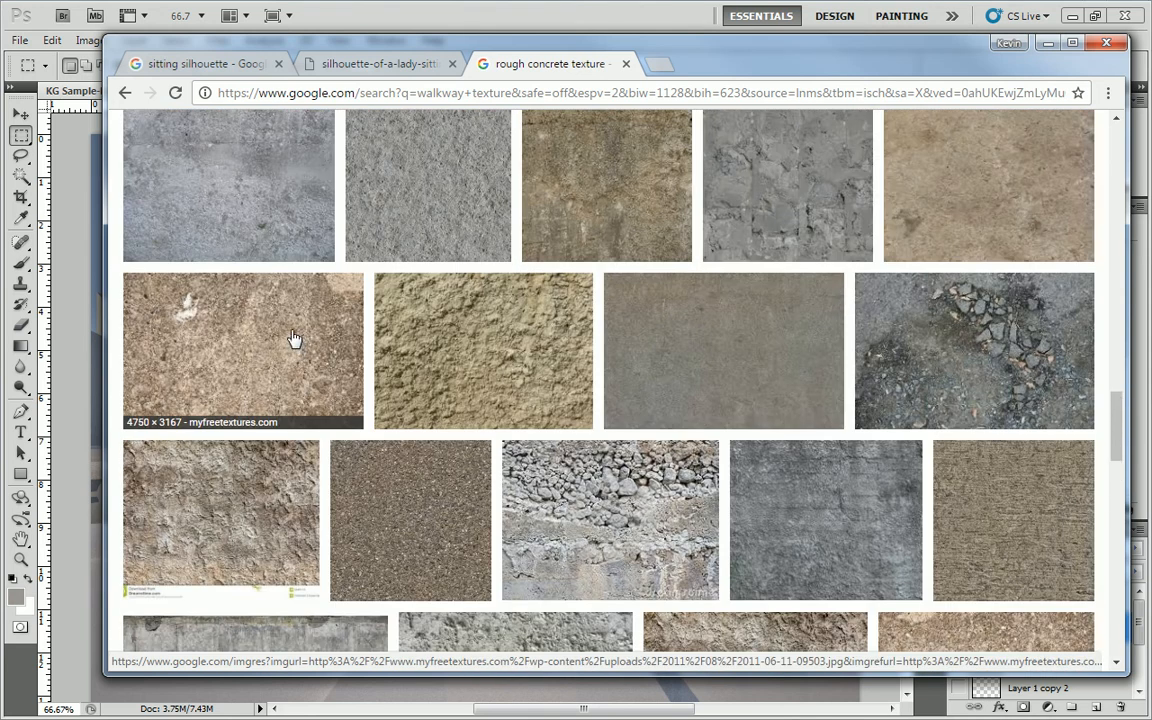
scroll(310, 350, up, 15)
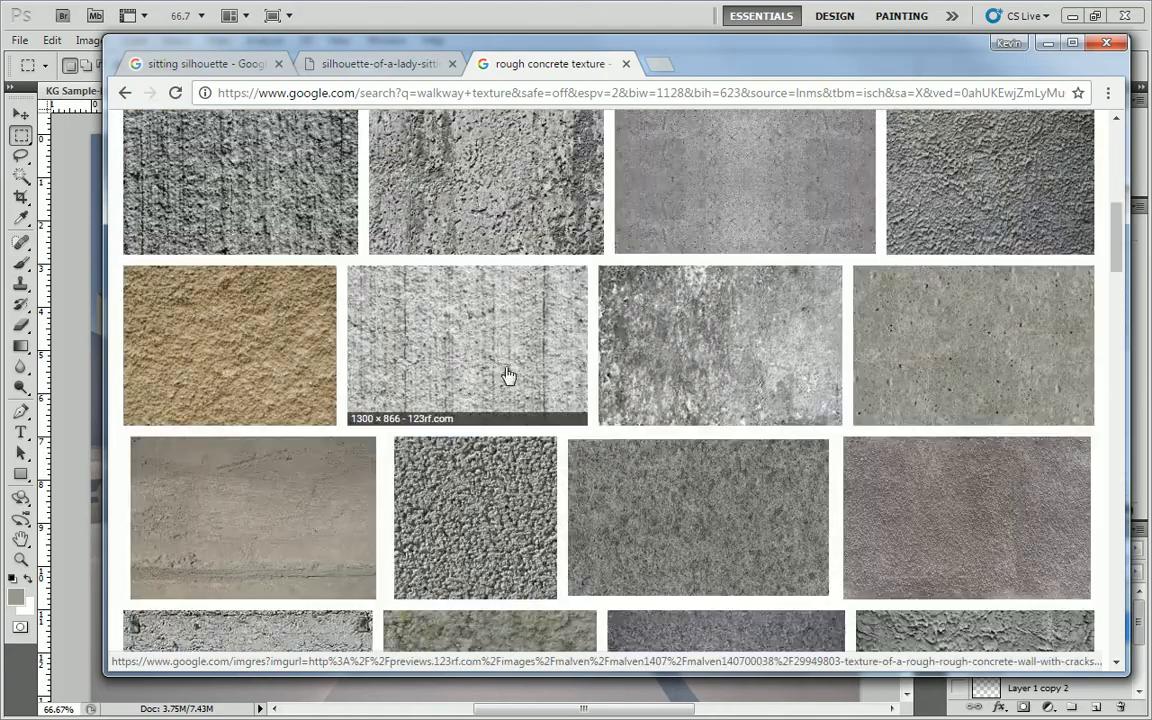
scroll(321, 321, up, 10)
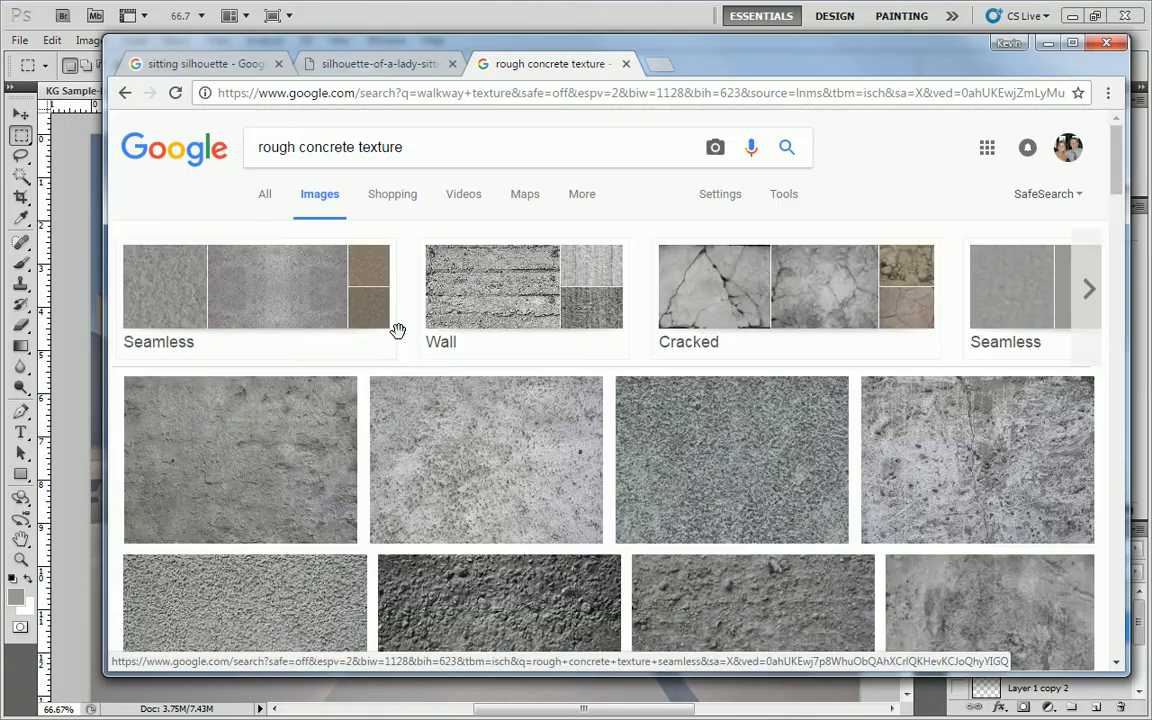
scroll(690, 340, down, 3)
scroll(916, 330, up, 1)
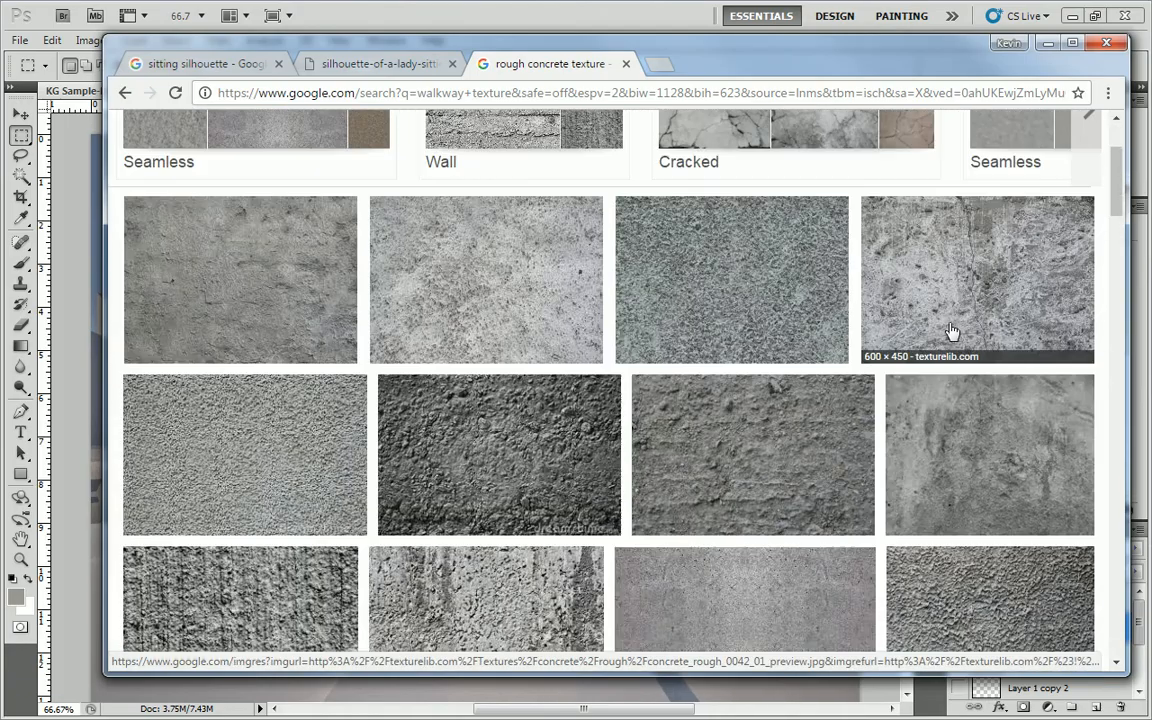
scroll(758, 320, down, 4)
scroll(790, 345, up, 3)
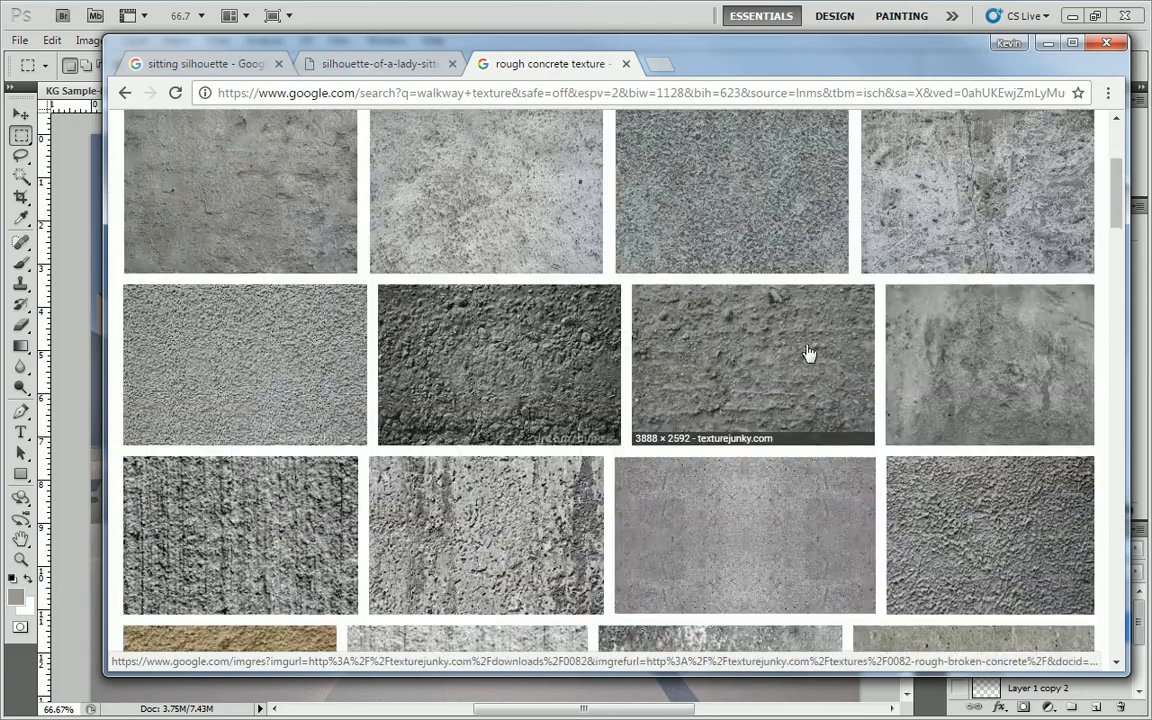
click(921, 355)
scroll(650, 350, down, 8)
scroll(644, 342, down, 2)
scroll(643, 345, up, 8)
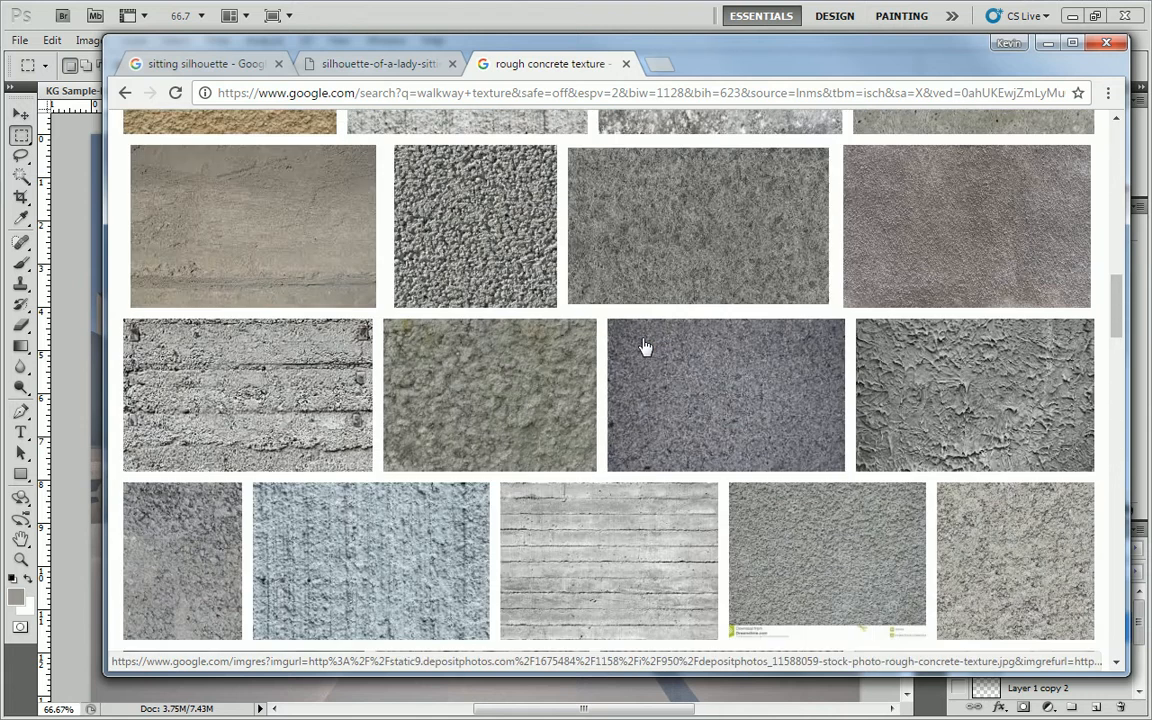
scroll(655, 355, down, 4)
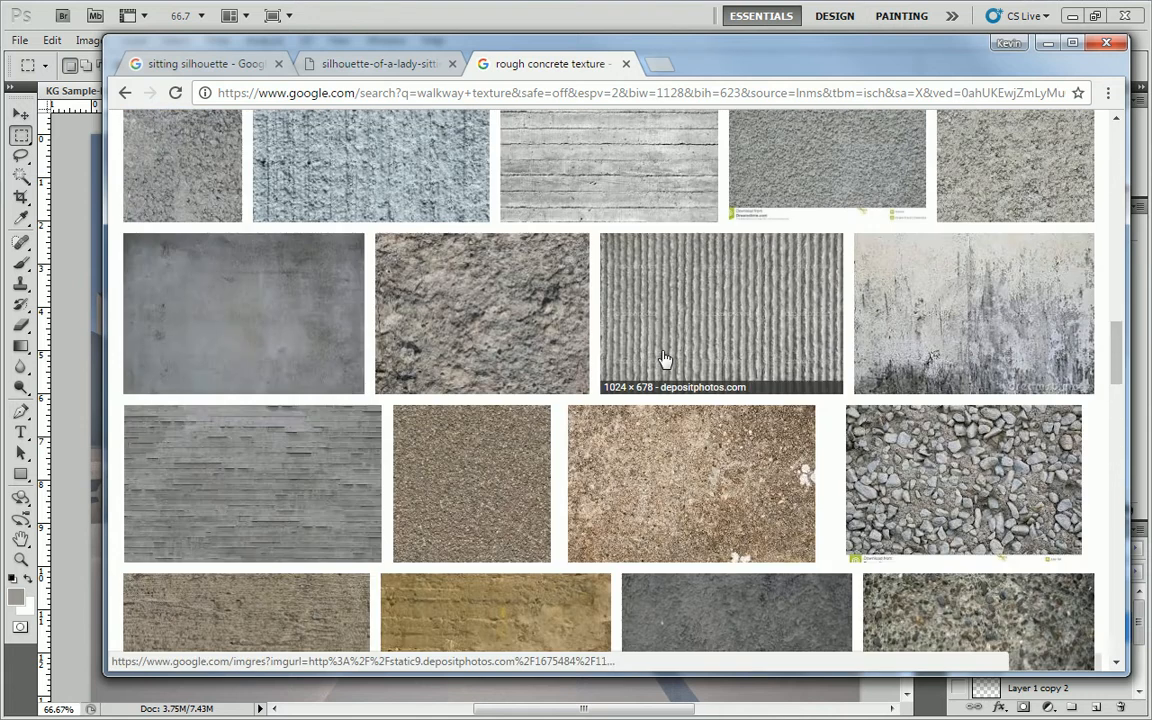
Step: Preview the ridged concrete and the stained concrete wall images, and examine further rough concrete results
click(751, 310)
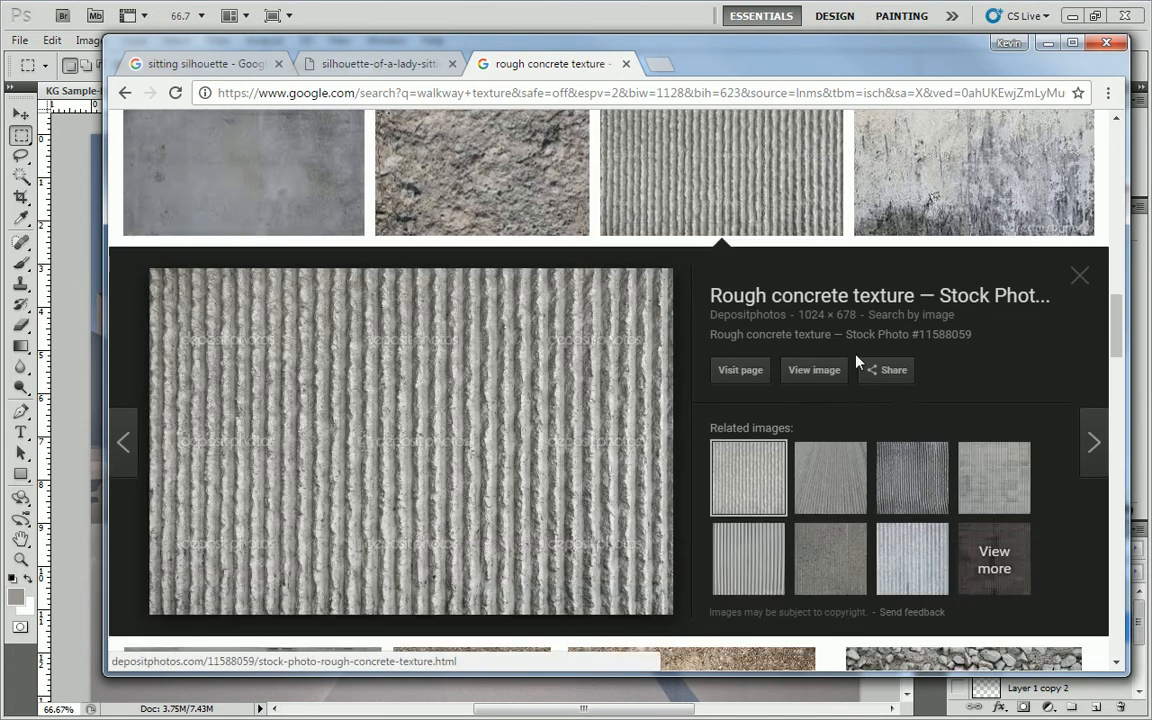
click(961, 172)
scroll(700, 330, down, 10)
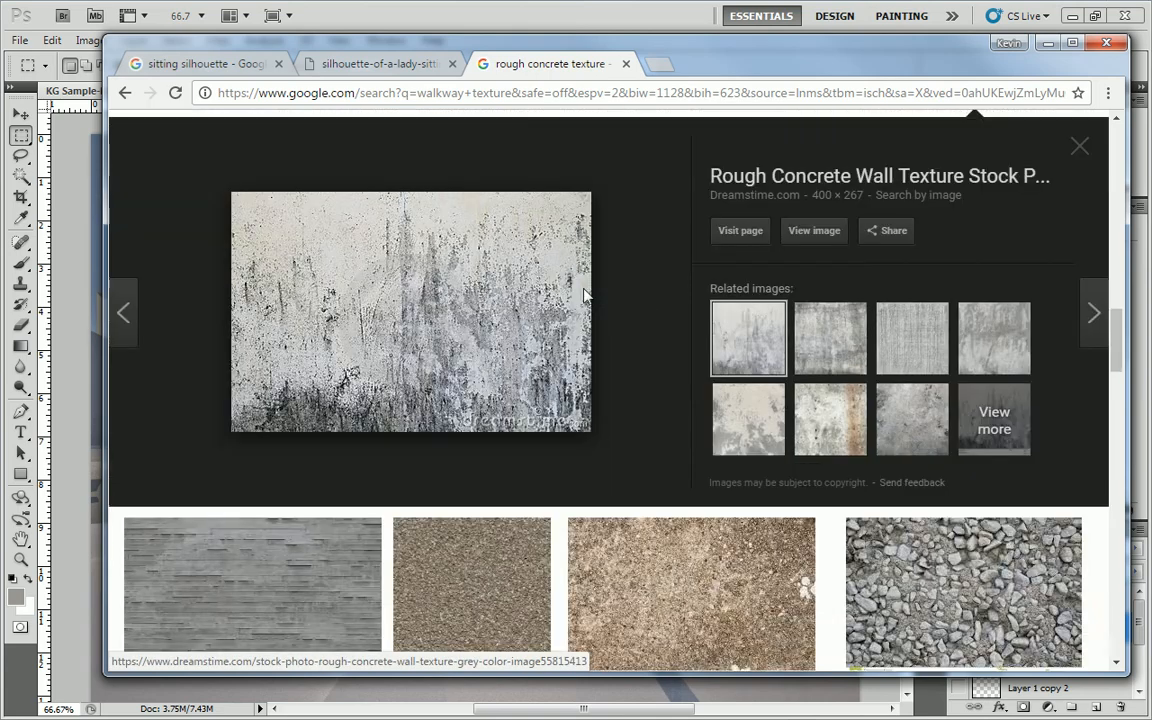
scroll(479, 265, down, 3)
scroll(303, 303, up, 2)
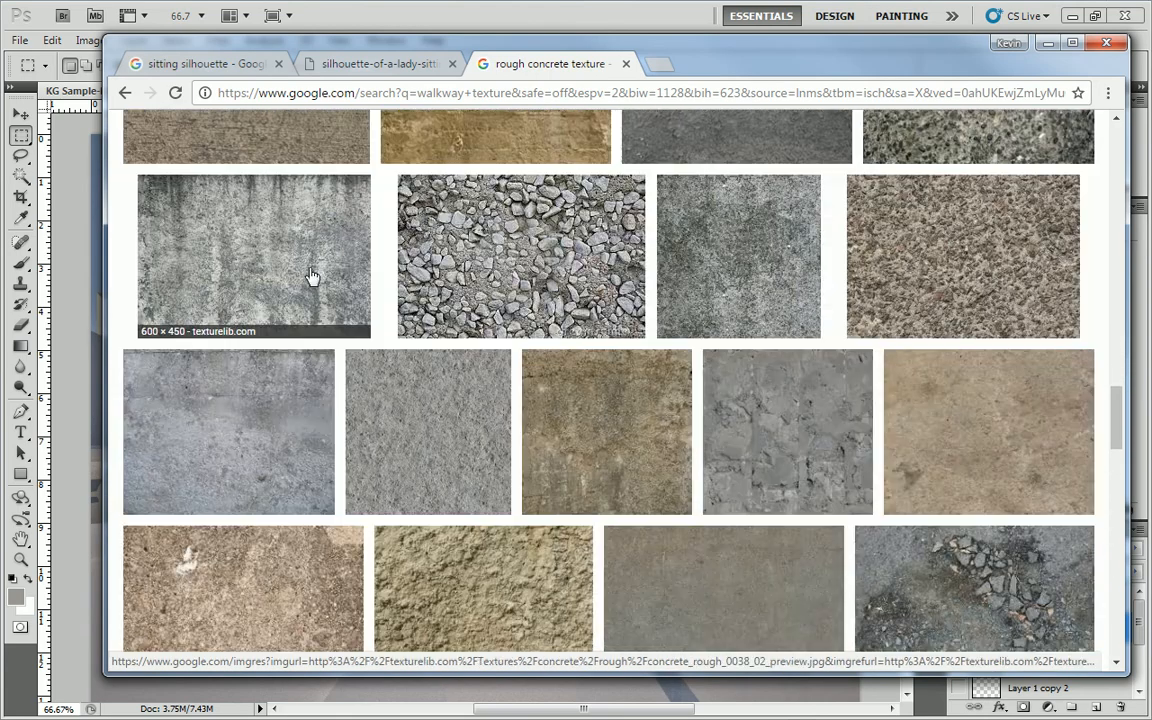
scroll(334, 257, down, 5)
scroll(467, 291, down, 5)
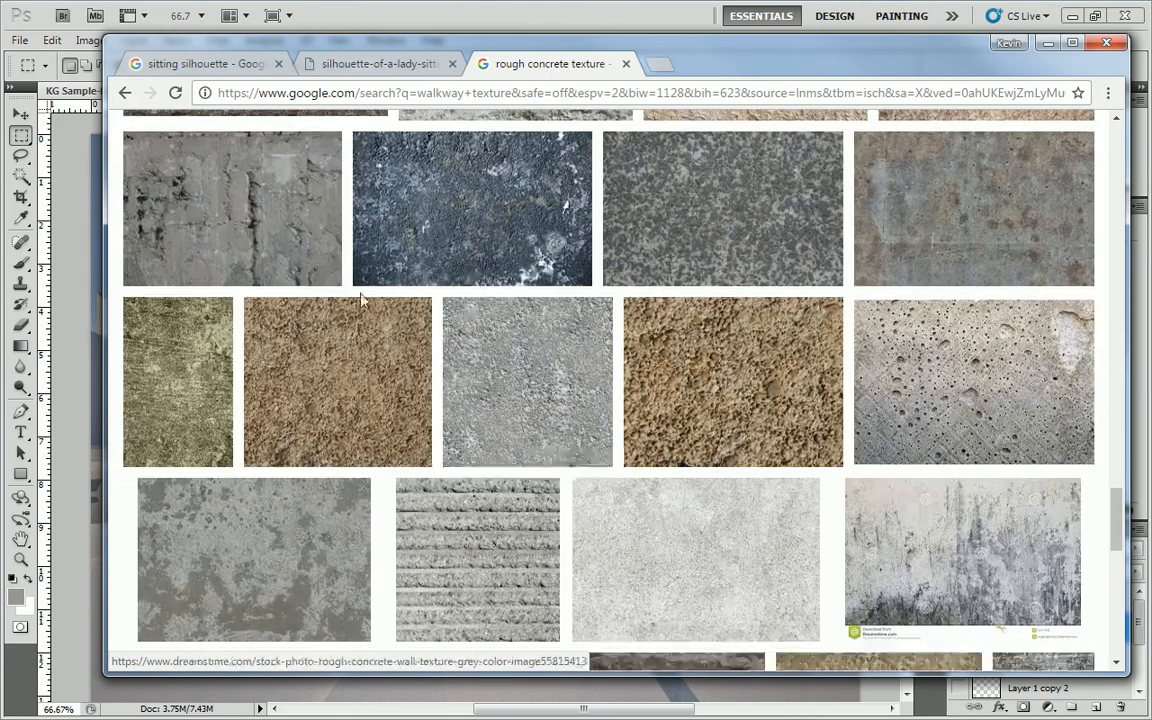
scroll(305, 271, down, 4)
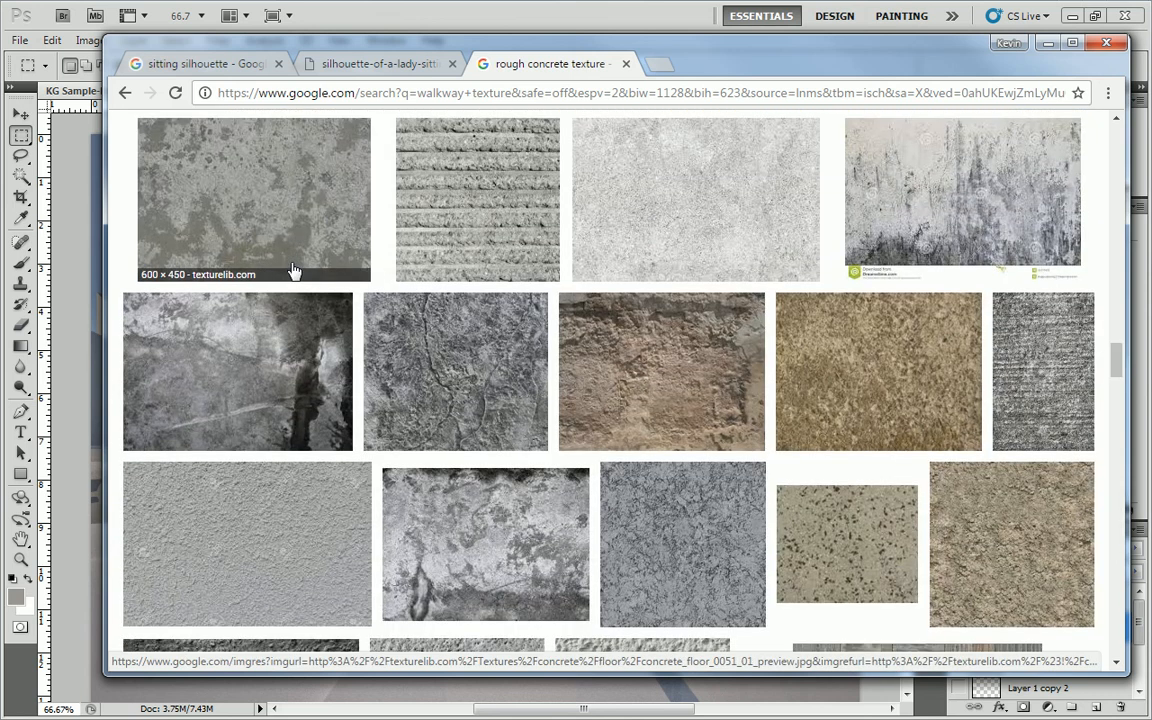
scroll(294, 271, up, 3)
scroll(295, 275, up, 9)
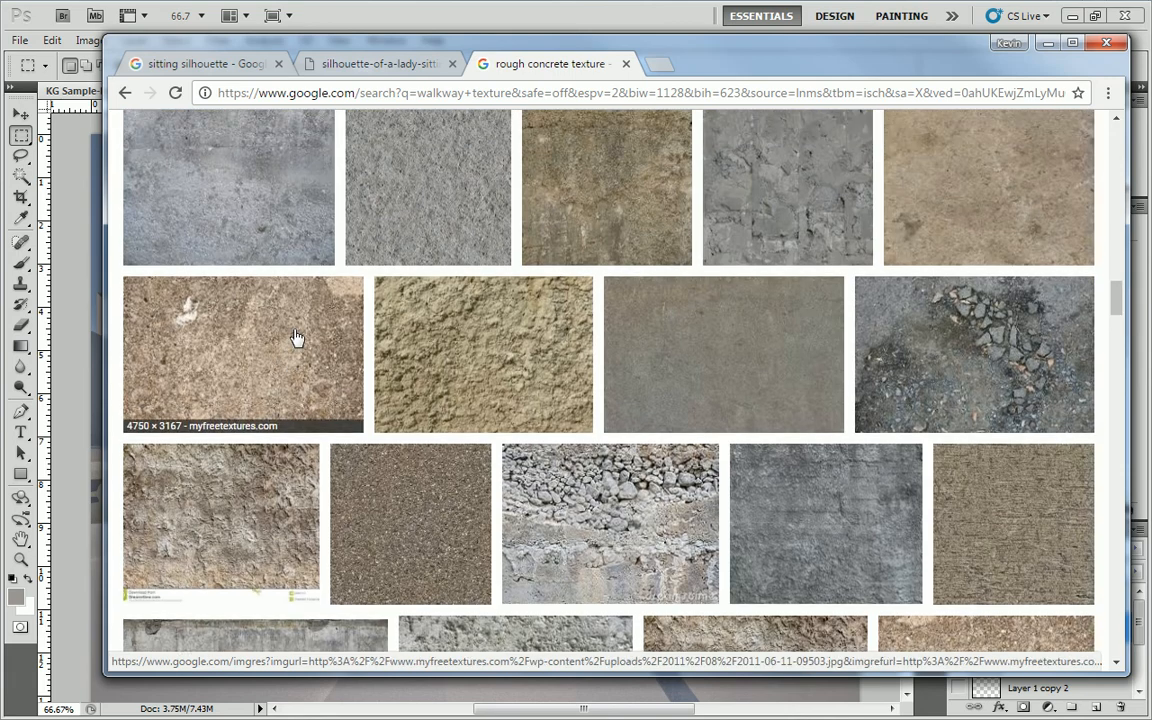
Step: Open the full image of "rough concrete texture 0038" from Texturelib in its own tab
scroll(296, 338, down, 6)
click(262, 450)
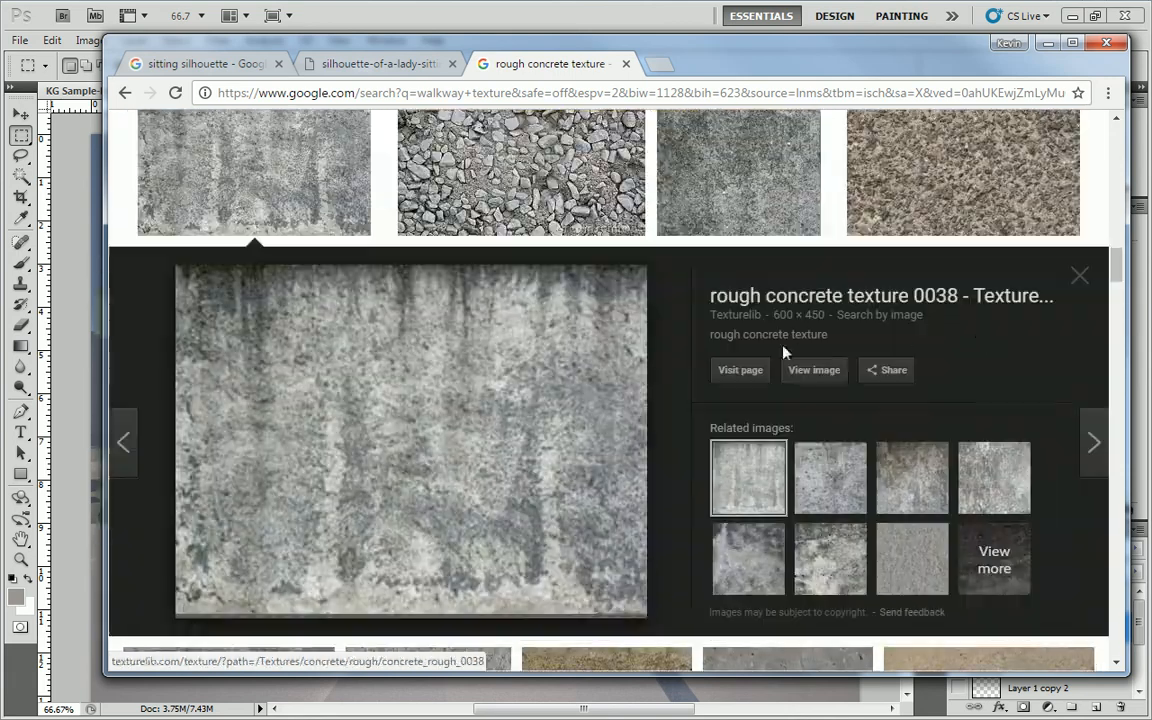
click(816, 372)
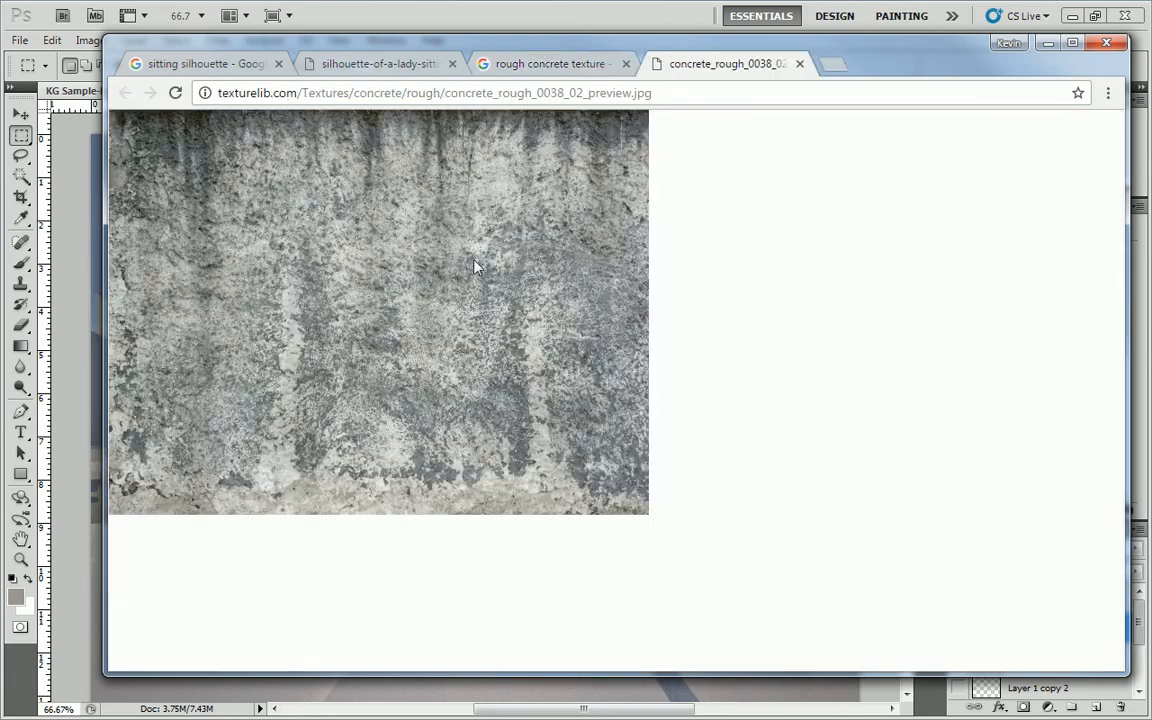
Step: Copy the full rough concrete texture image in the browser and switch back to Photoshop
right_click(355, 264)
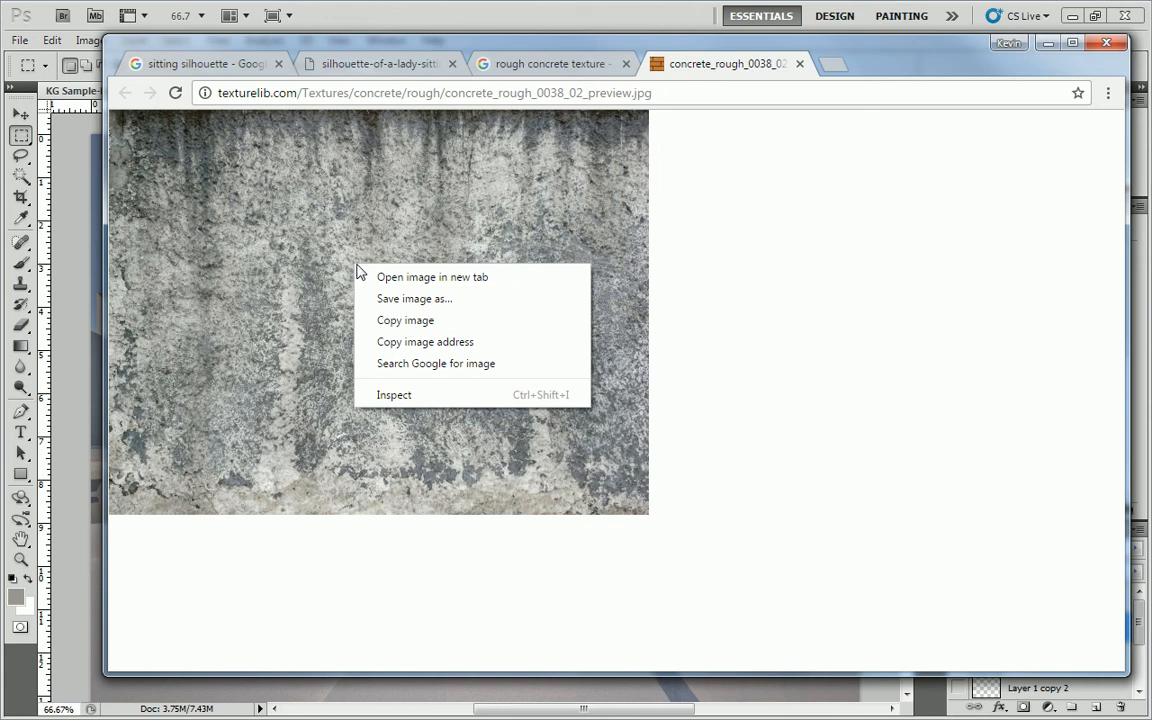
click(405, 320)
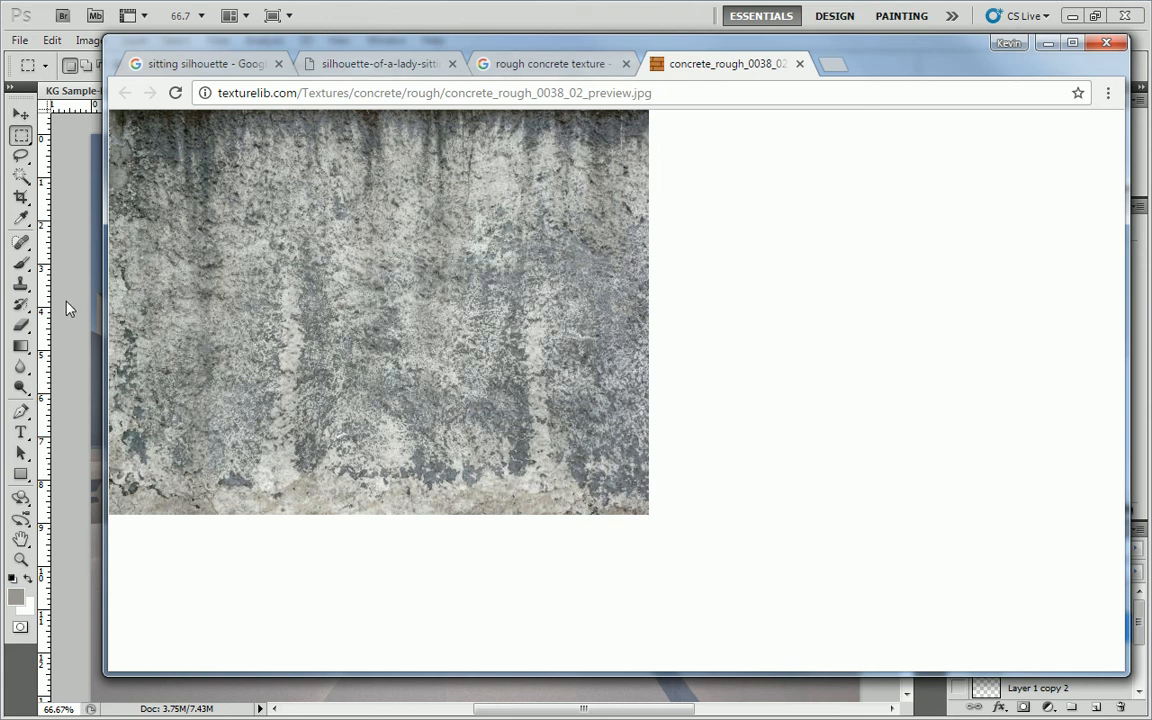
click(84, 272)
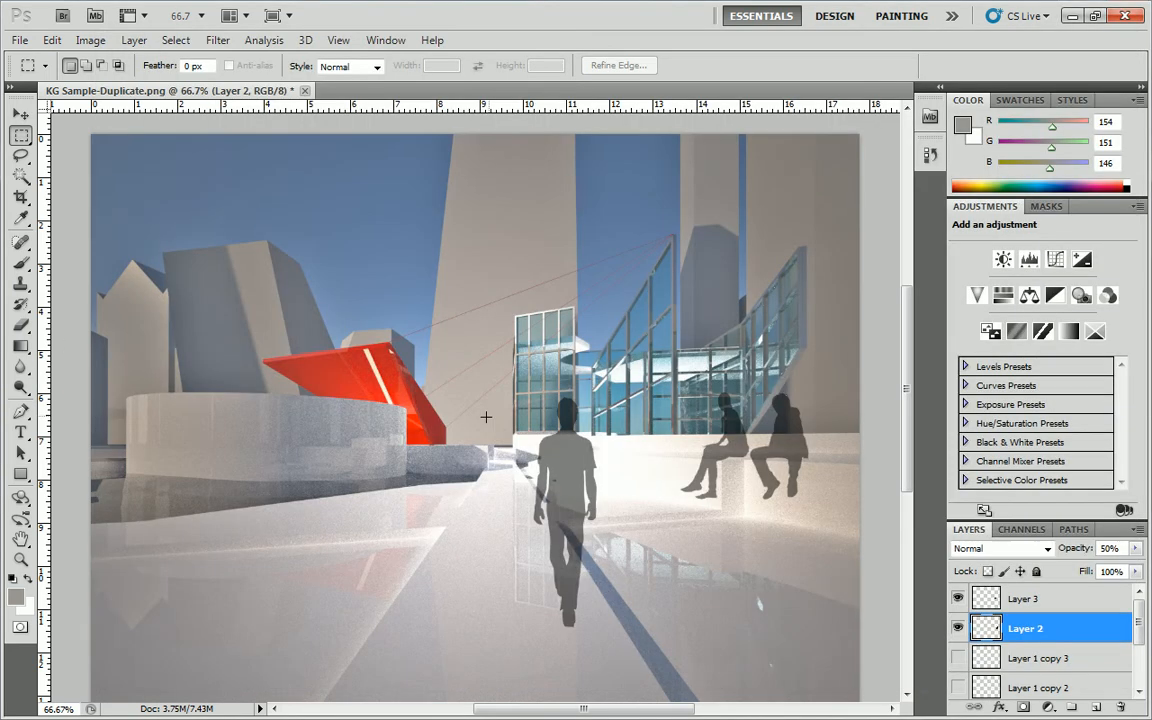
Step: Hide the layers holding the sitting and walking people silhouettes
click(958, 628)
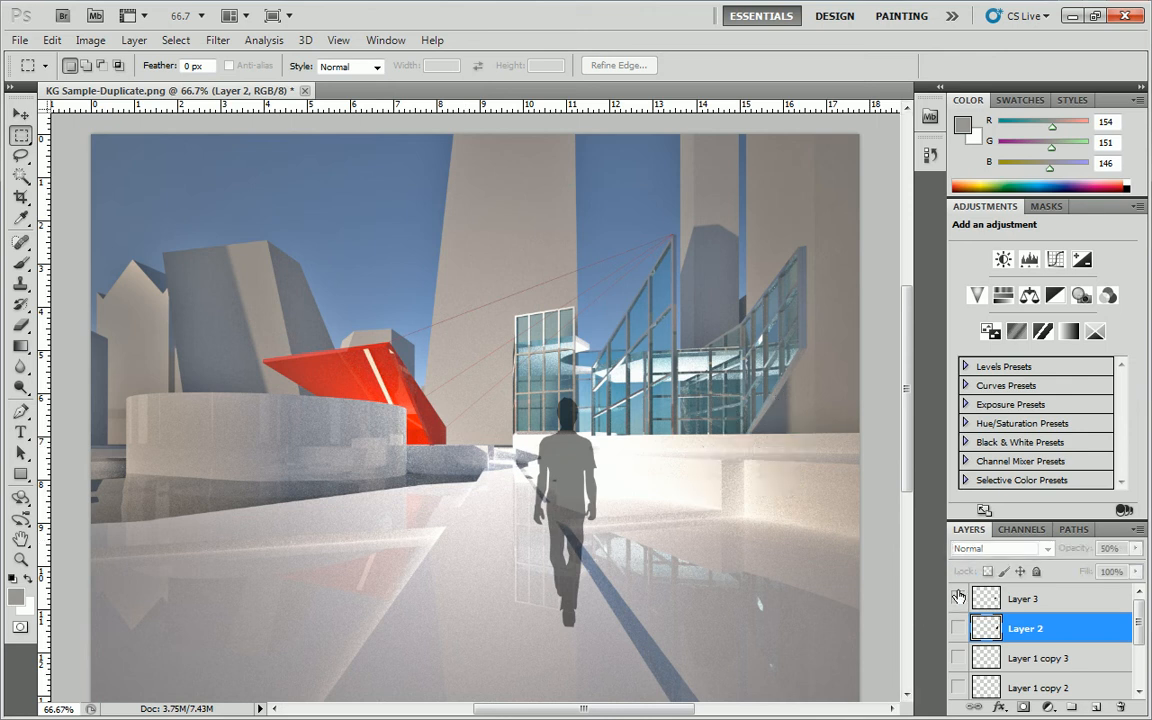
scroll(995, 606, down, 3)
click(958, 657)
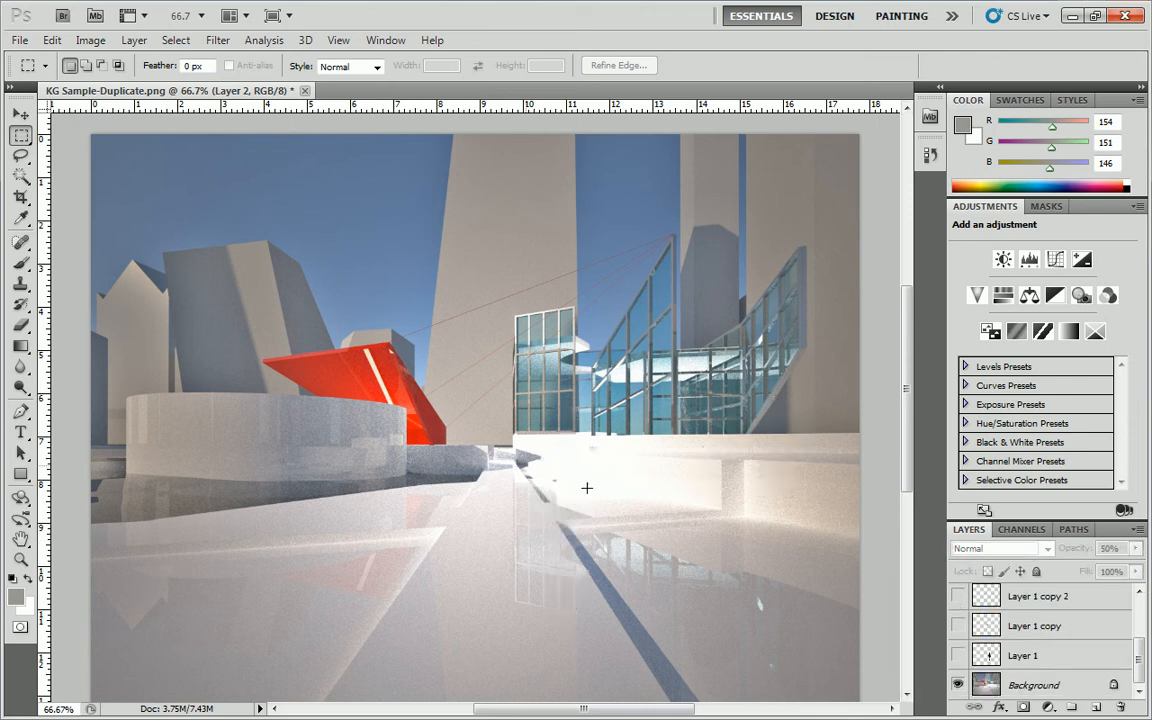
Step: Paste the copied concrete texture into the rendering as a new layer
key(ctrl+v)
right_click(535, 386)
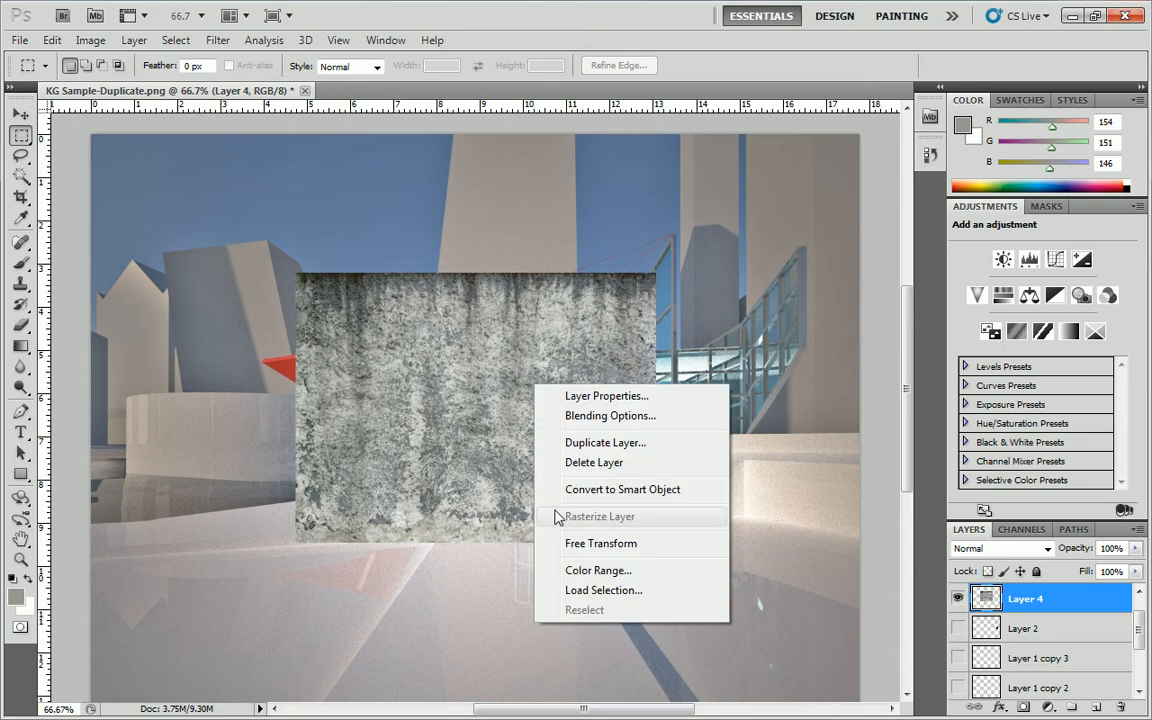
click(609, 545)
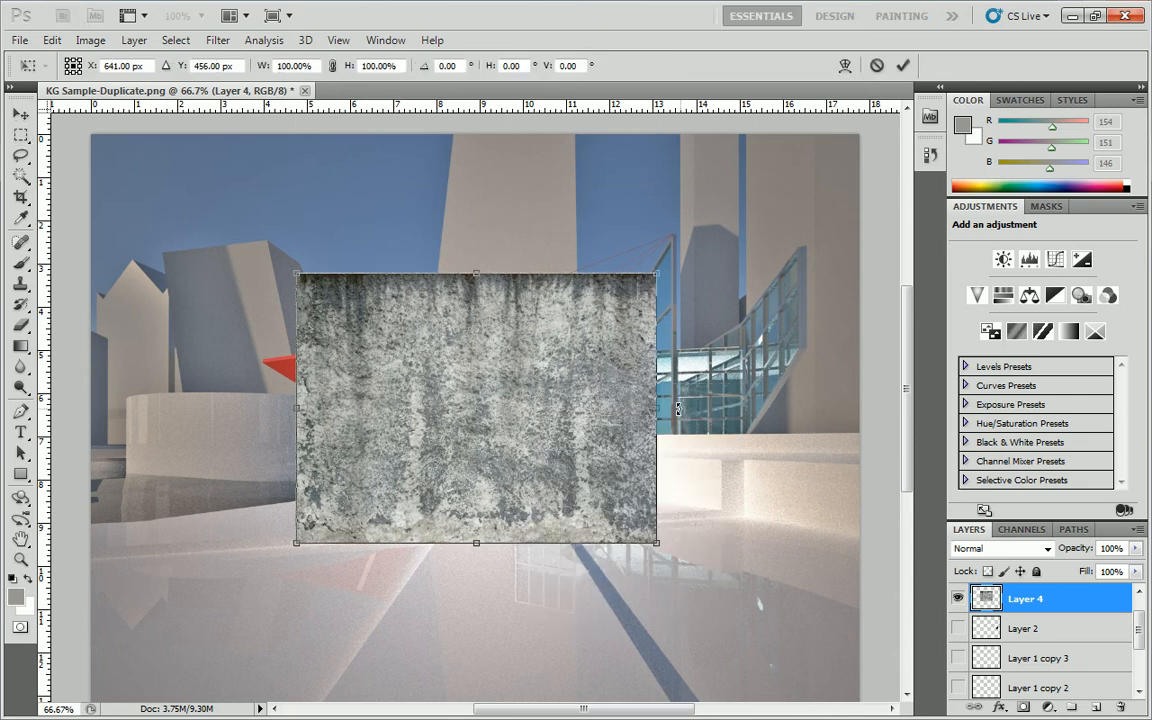
key(Return)
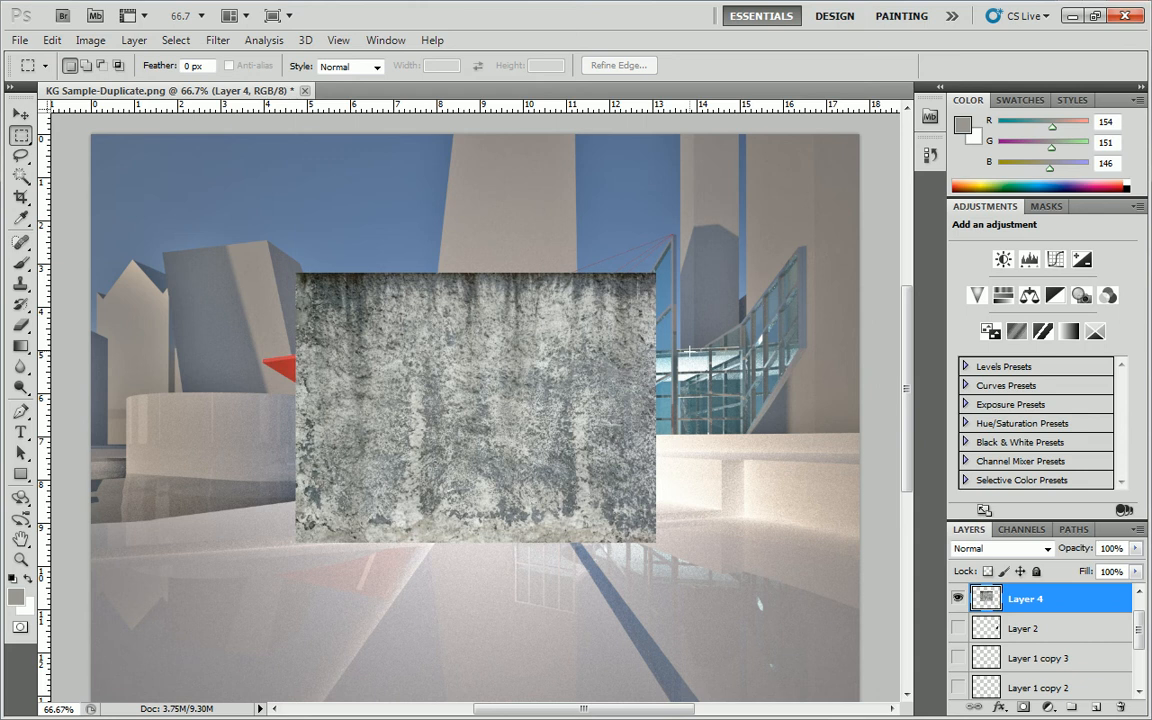
Step: Try rotating the concrete texture to -90° over the walkway, aligned with the image's lower edge, with its opacity at 50%
right_click(524, 406)
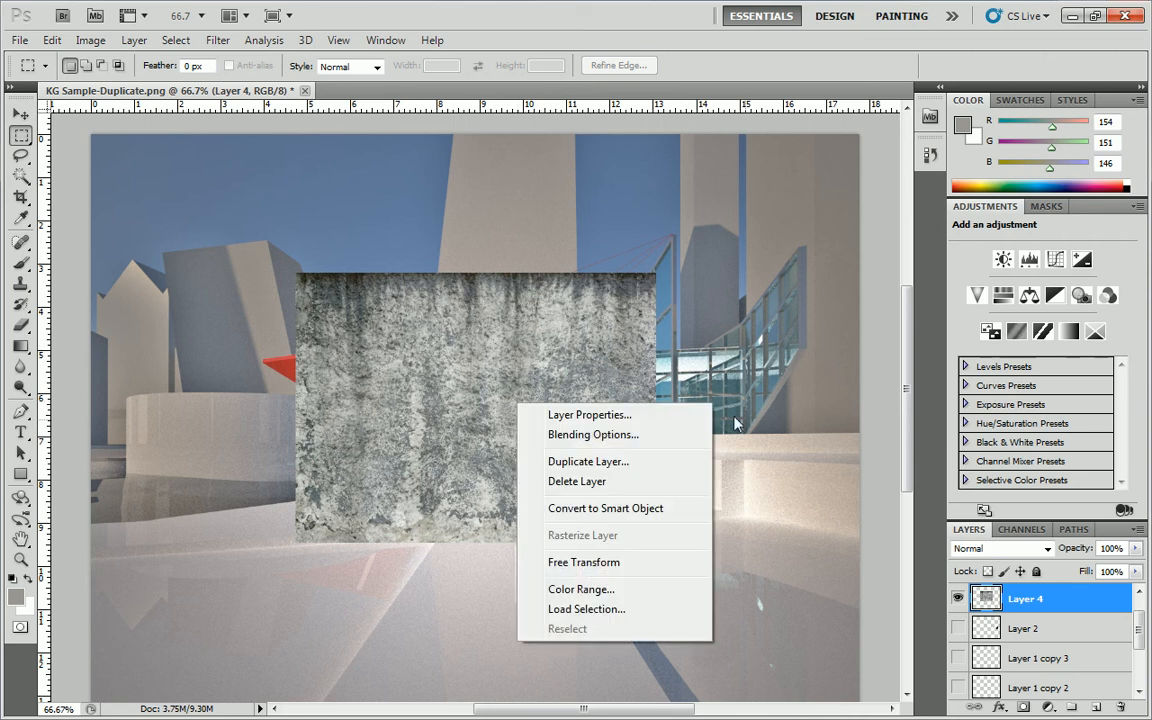
click(600, 560)
drag(674, 406, 480, 212)
drag(525, 423, 554, 543)
scroll(803, 447, down, 2)
scroll(803, 447, down, 5)
drag(519, 372, 520, 418)
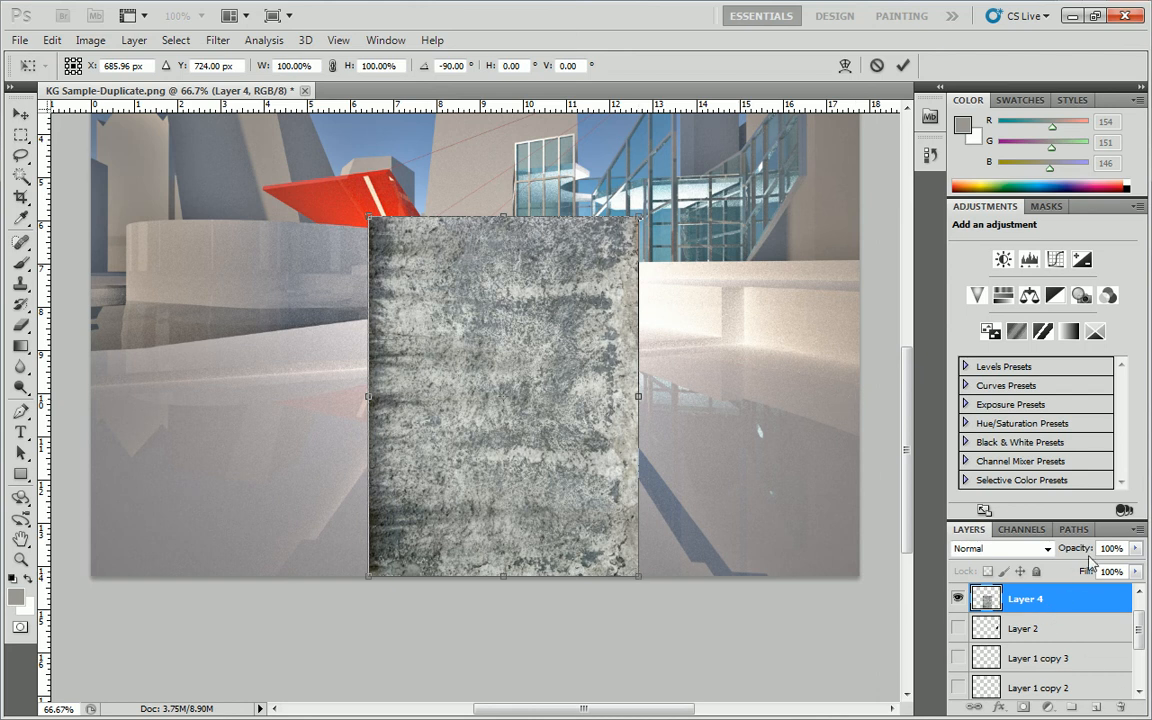
drag(1115, 547, 1086, 564)
text(50)
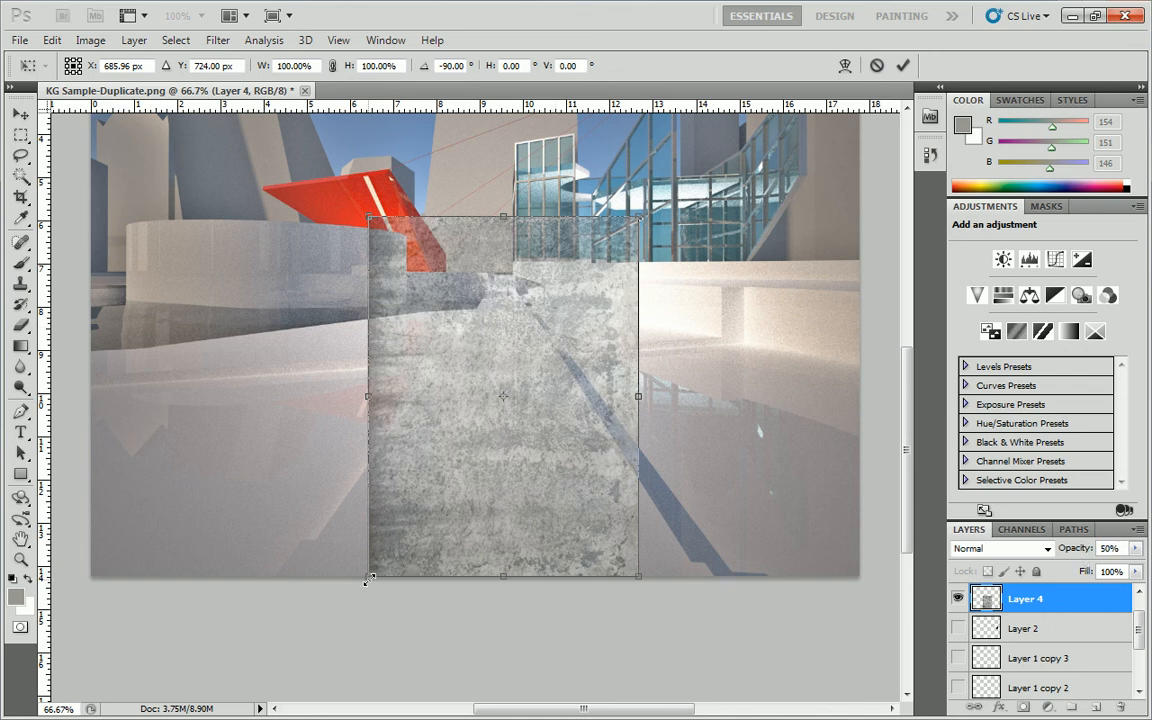
Step: Try to distort the texture's four corners to match the walkway's perspective, narrowing it toward the far end
mouse_move(442, 562)
mouse_down()
mouse_move(447, 576)
mouse_move(439, 562)
mouse_up()
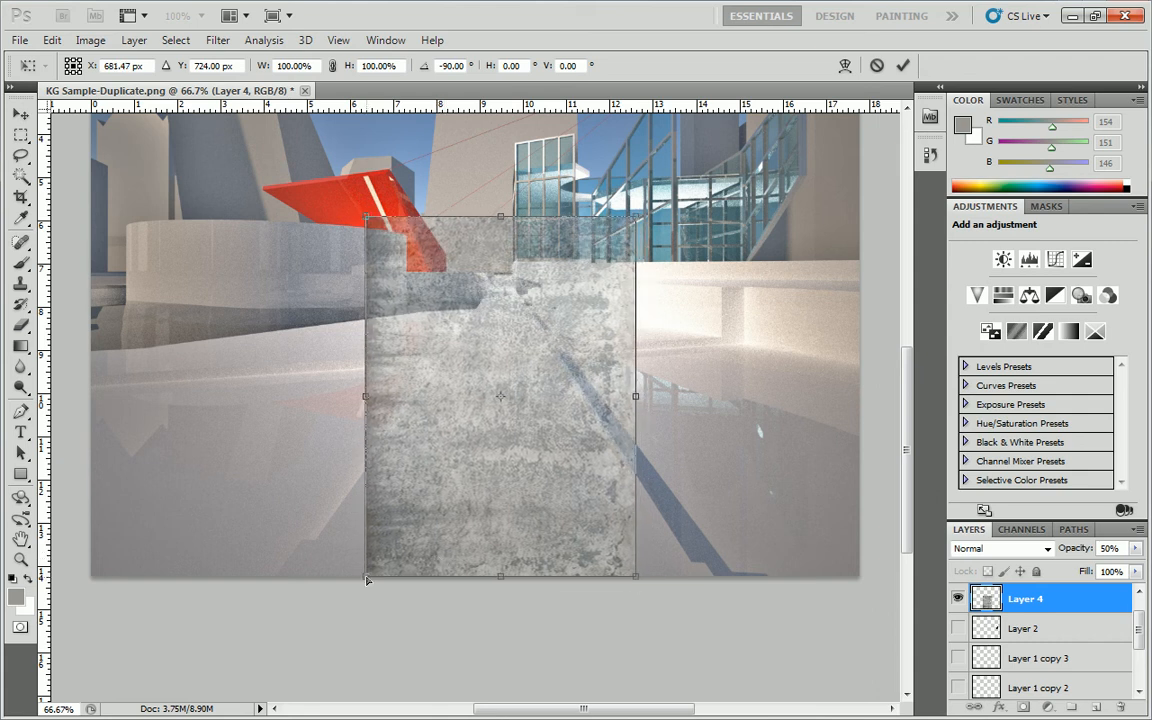
drag(366, 579, 282, 582)
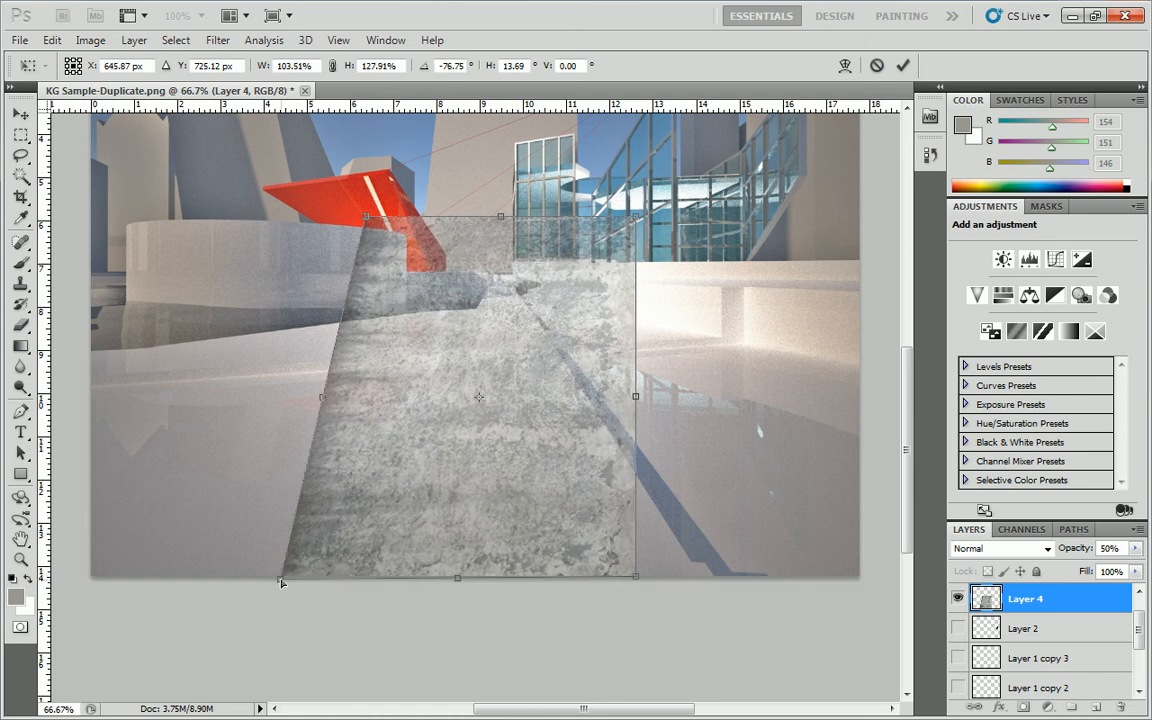
drag(636, 578, 711, 582)
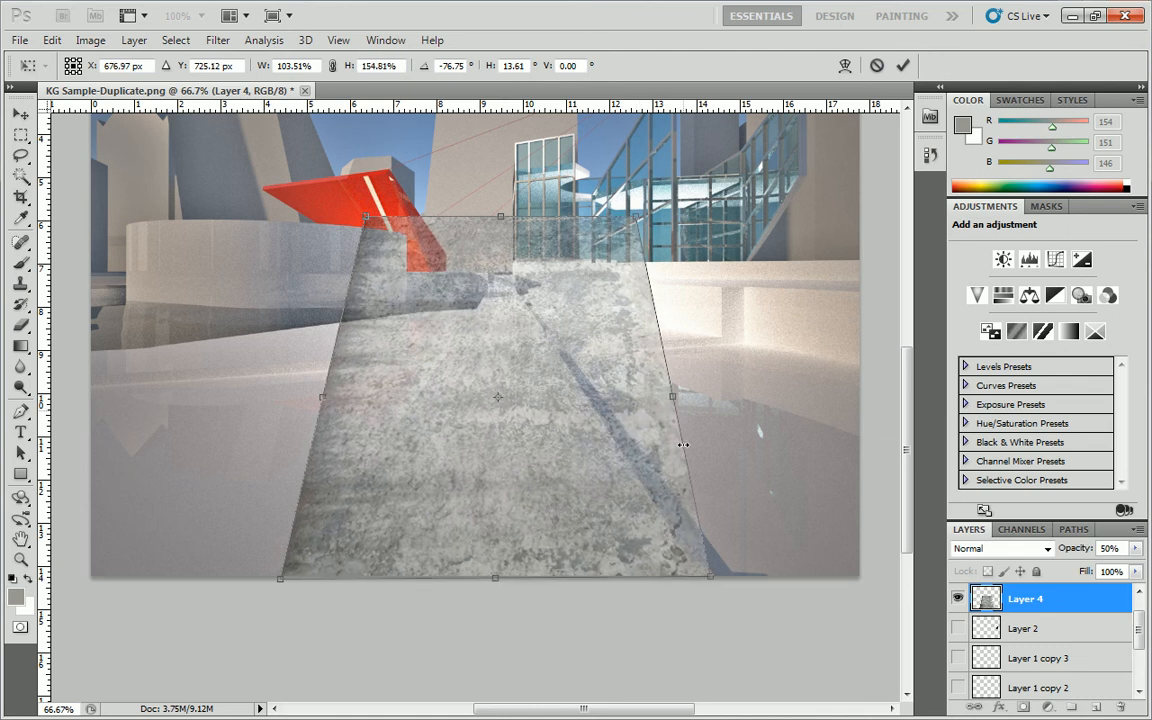
drag(636, 217, 519, 291)
drag(369, 219, 490, 288)
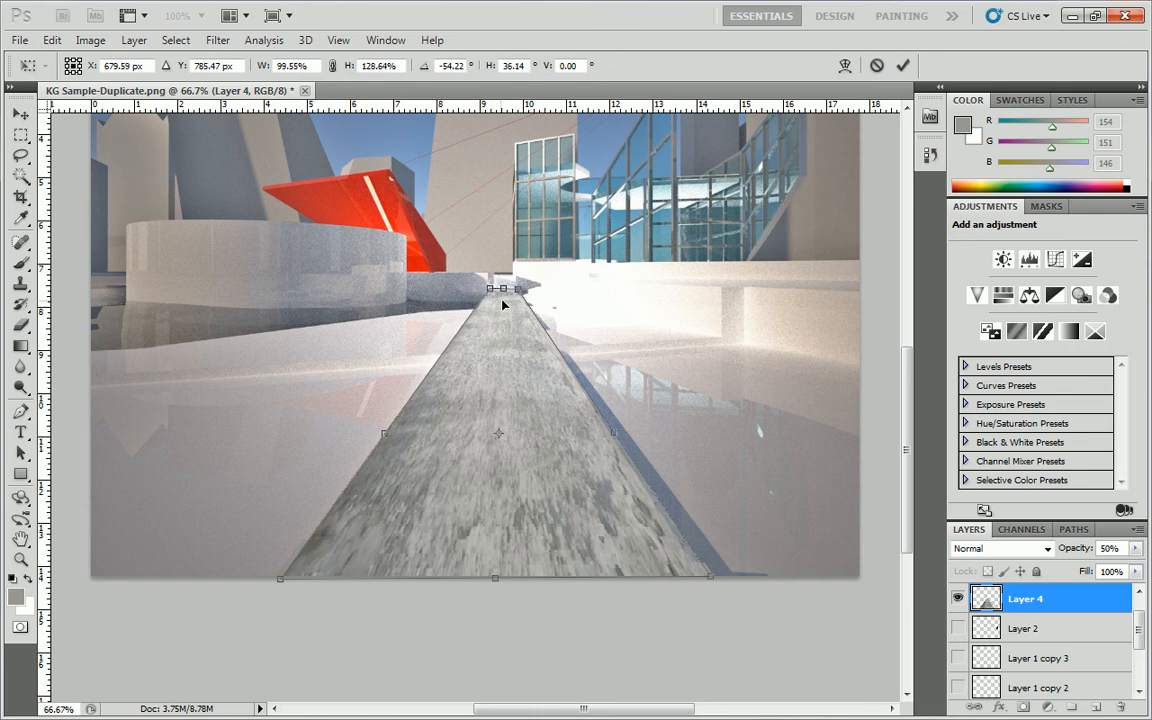
key(Return)
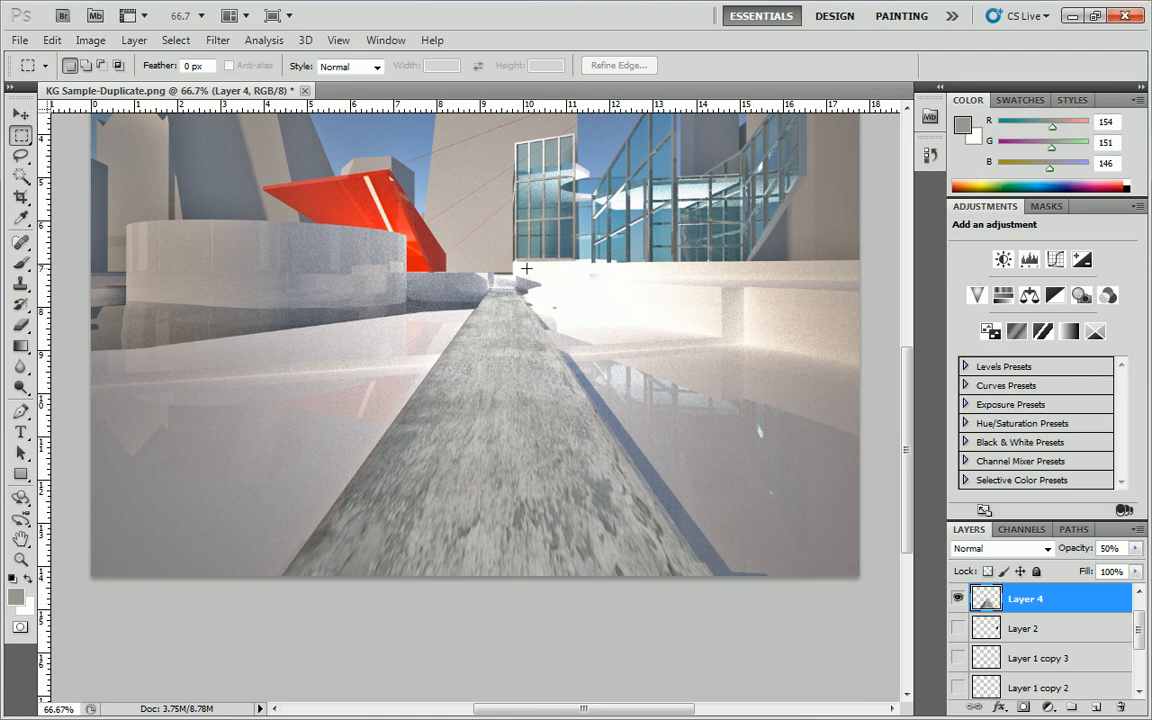
Step: Examine the texture's fit at the walkway's far end and undo the transformation of the texture layer
click(21, 559)
click(514, 251)
click(500, 294)
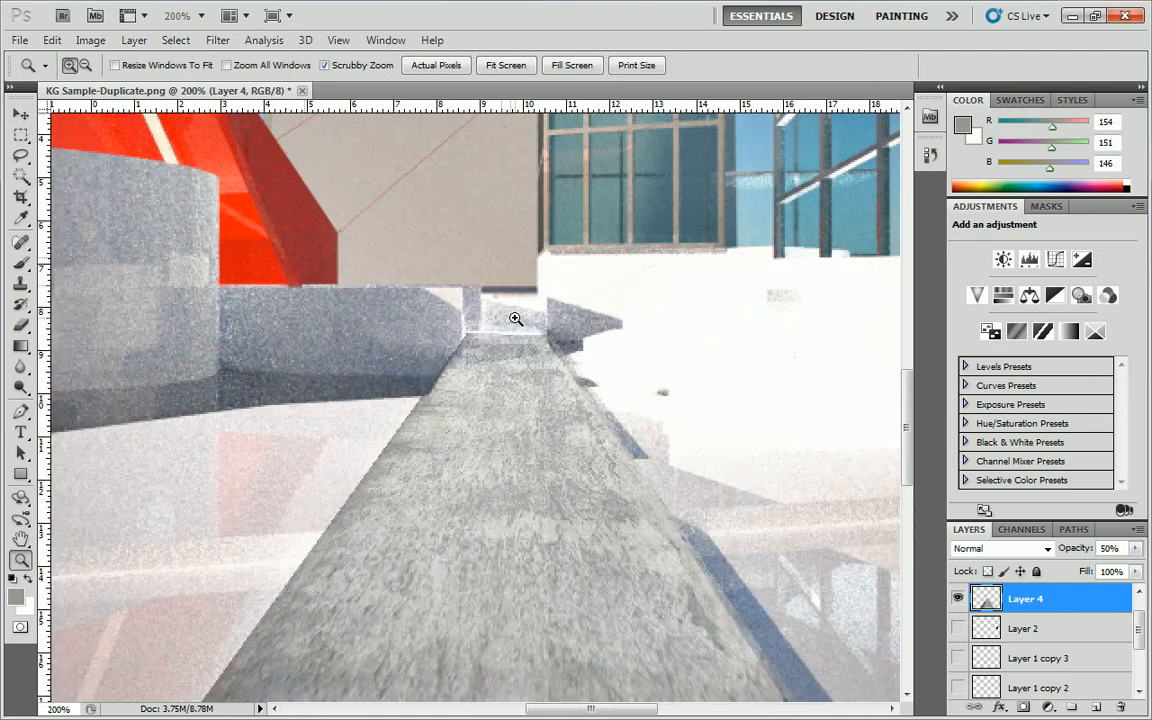
click(514, 315)
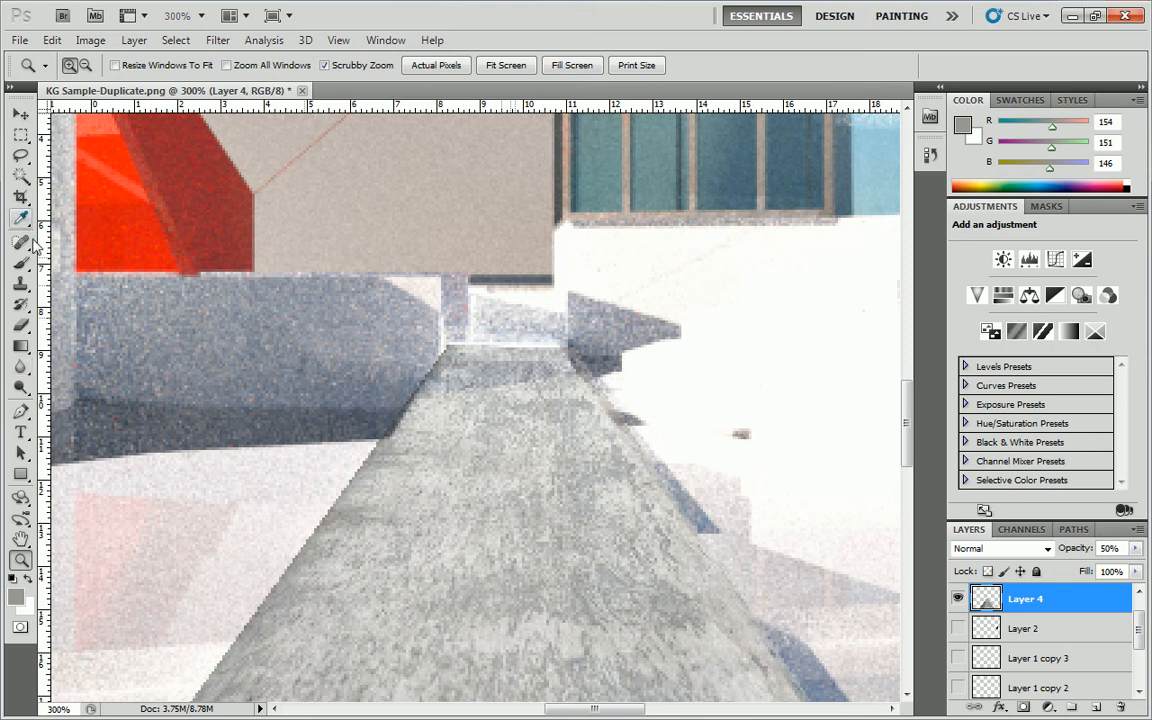
click(21, 136)
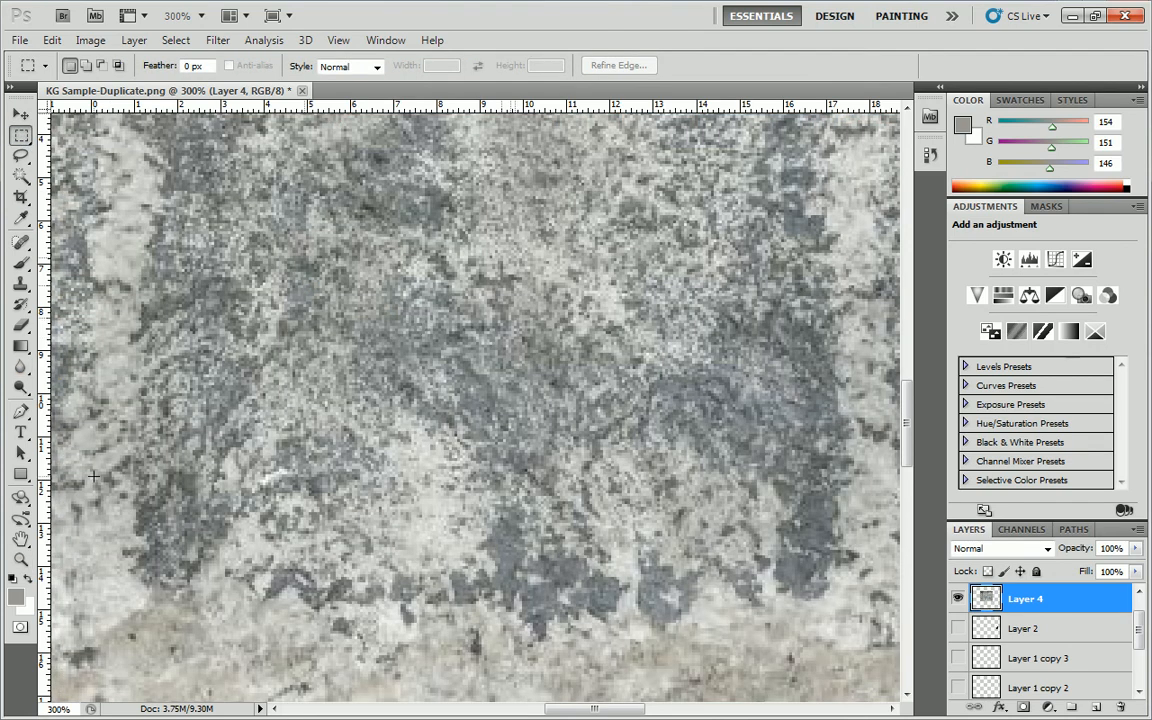
Step: Rotate the opaque concrete texture to -90° and move it over the walkway, flush with the image's lower edge
click(21, 561)
alt+click(330, 420)
alt+click(403, 376)
scroll(403, 375, down, 2)
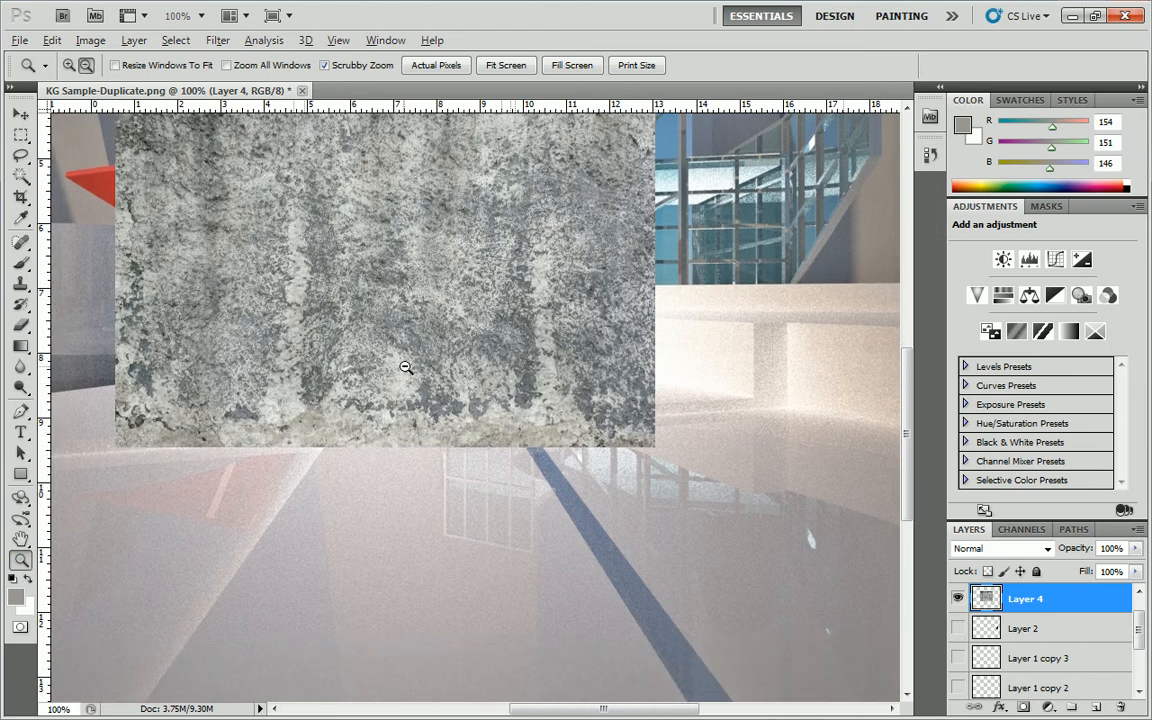
alt+click(403, 374)
scroll(285, 252, down, 2)
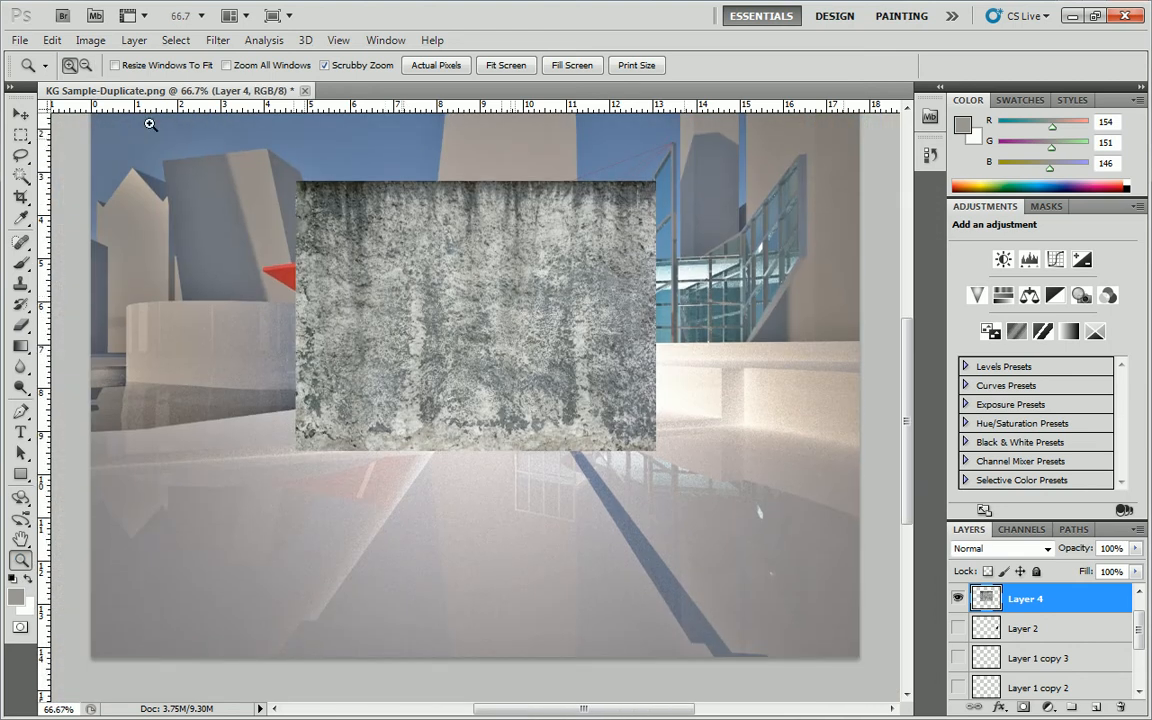
click(20, 133)
right_click(332, 208)
click(494, 374)
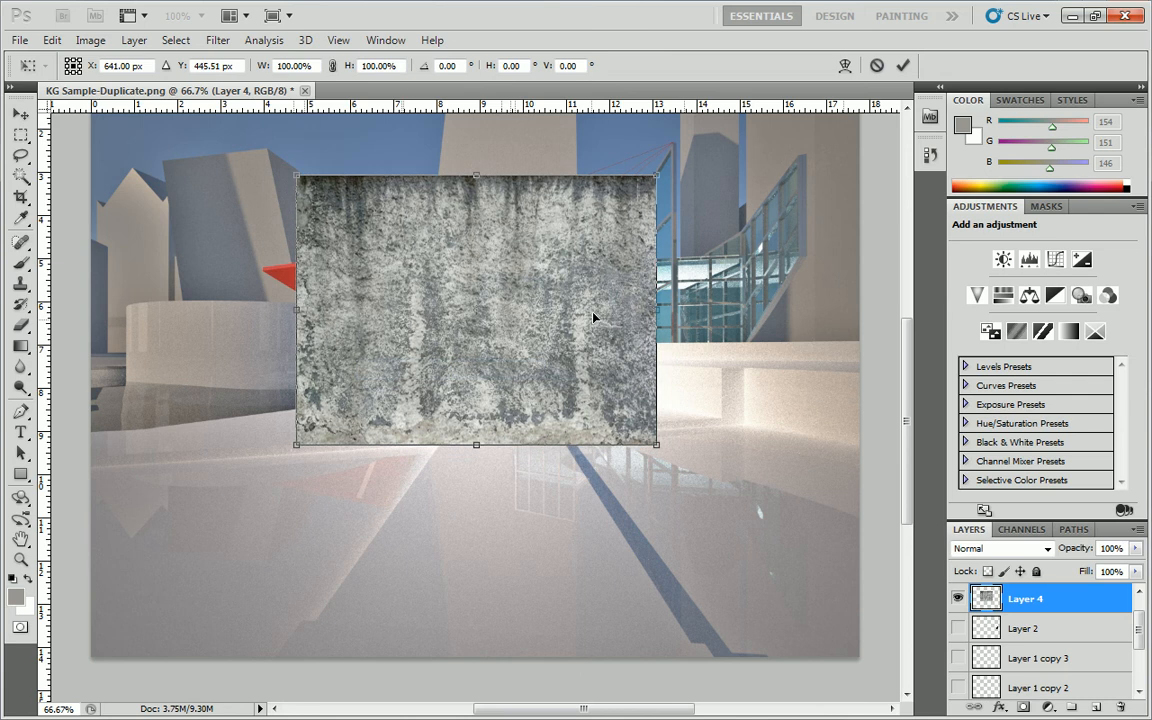
drag(624, 283, 461, 162)
drag(511, 371, 538, 557)
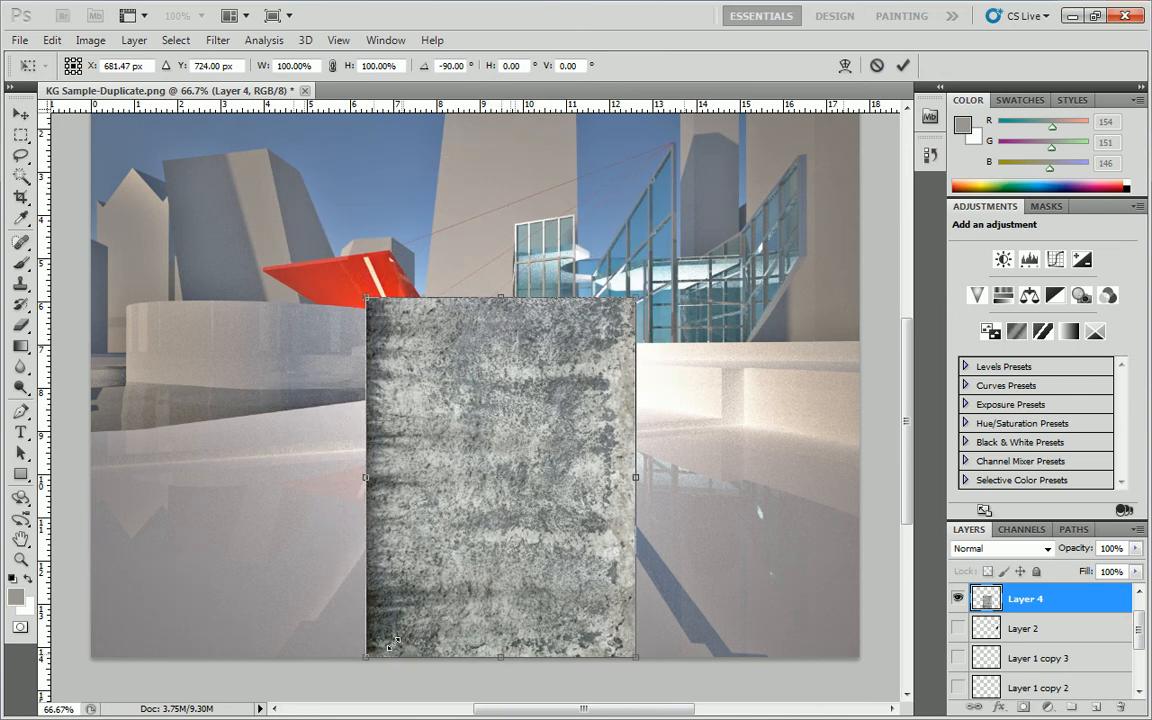
Step: Distort the texture's corners to follow the walkway's perspective, apply the transformation and set the layer's opacity to 56%
drag(366, 657, 290, 659)
drag(636, 659, 697, 663)
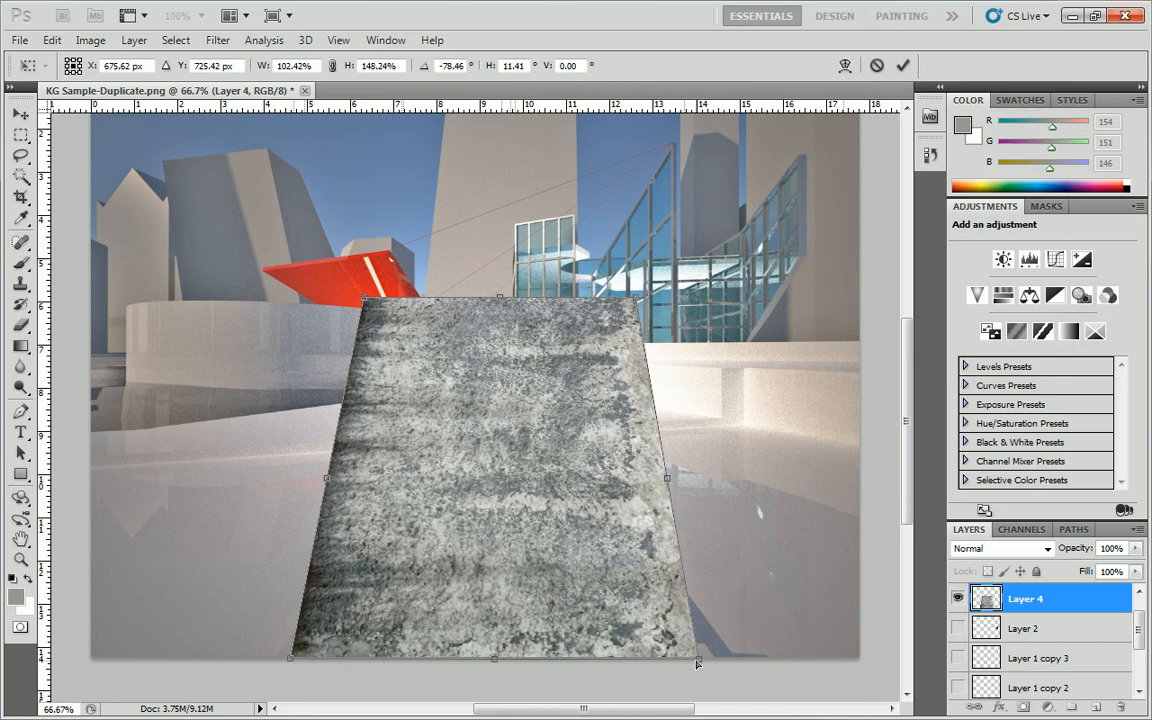
drag(637, 298, 519, 370)
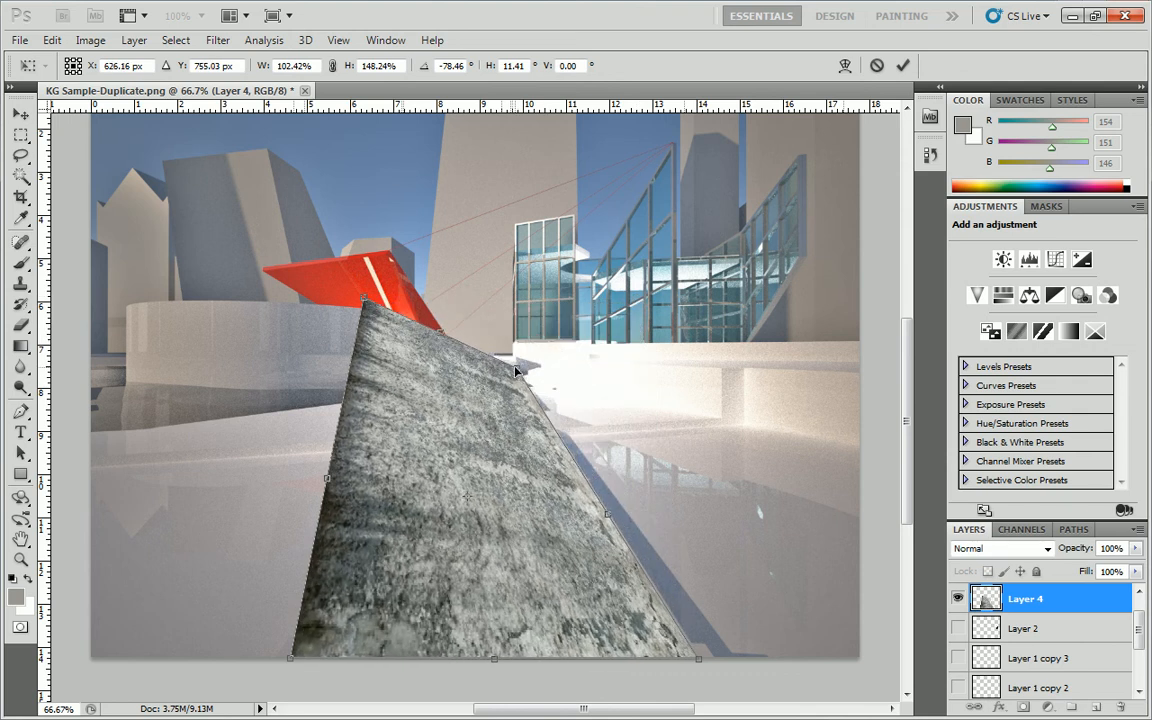
drag(346, 312, 493, 371)
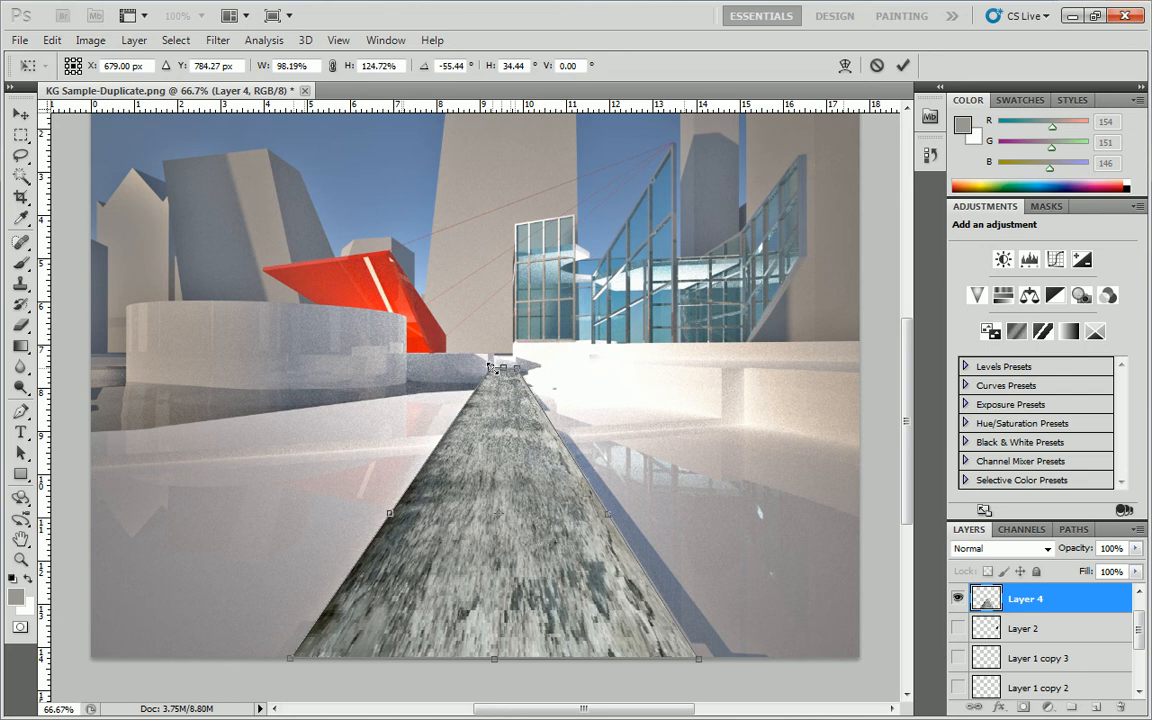
key(Return)
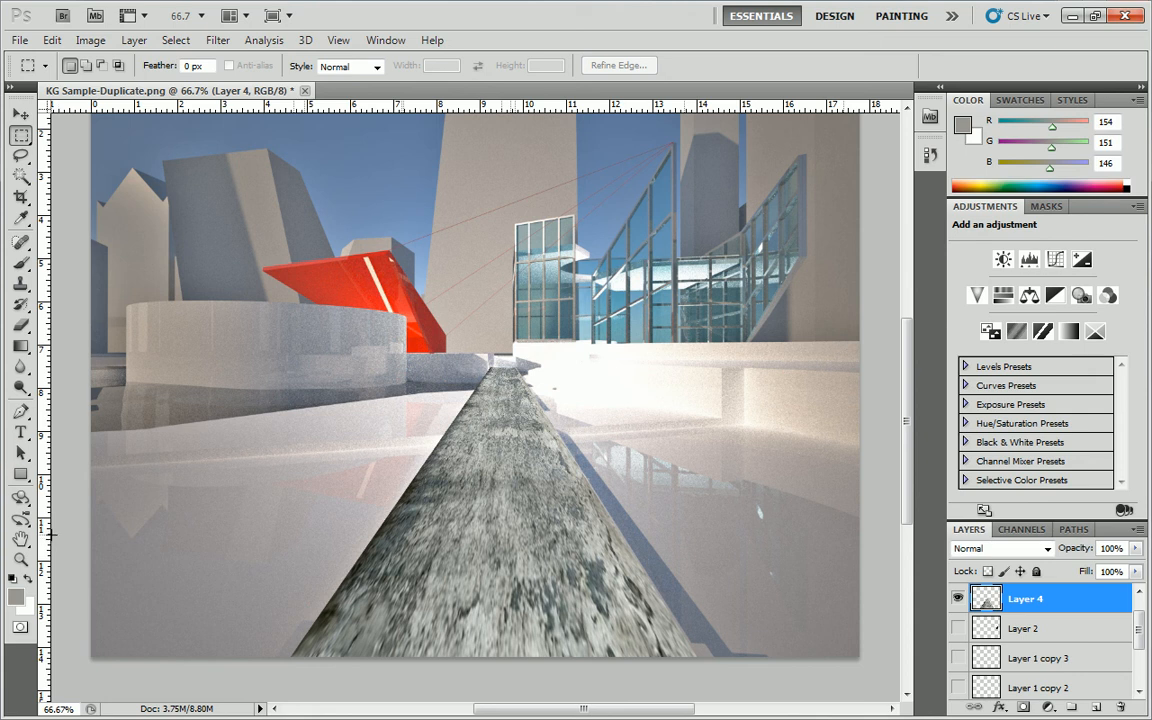
drag(1113, 548, 1049, 548)
text(56)
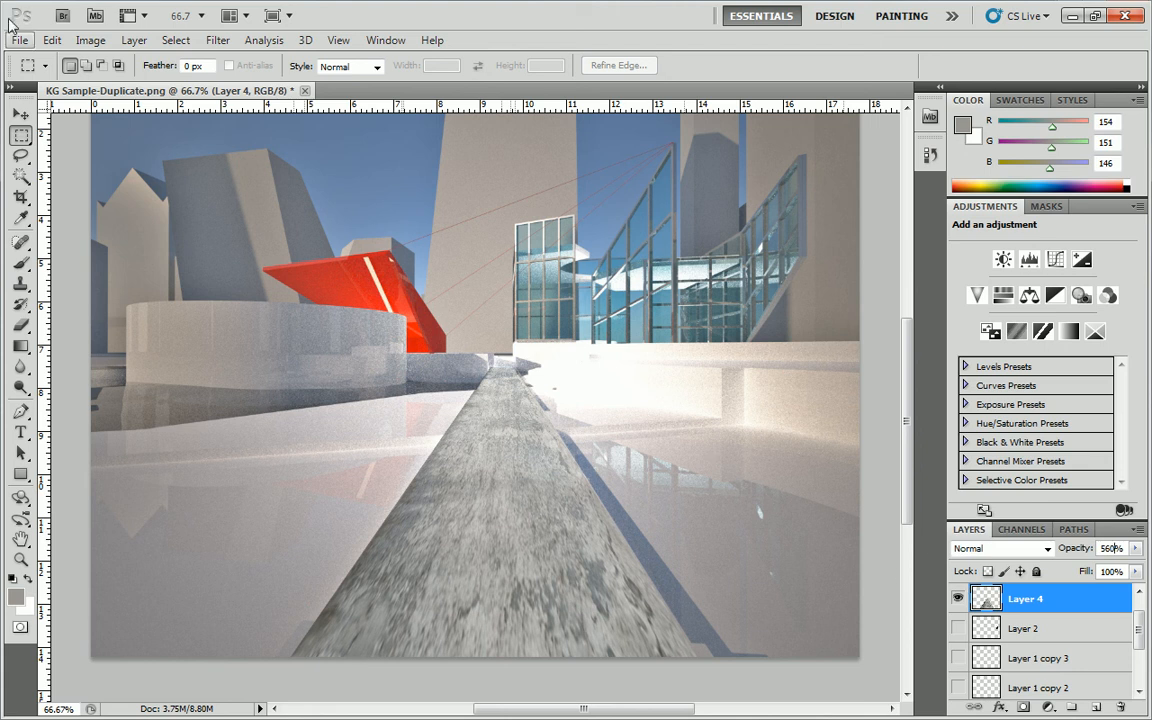
Step: Colorize the walkway texture reddish brown with Hue/Saturation, using hue 13 and saturation 29
click(90, 40)
mouse_move(158, 88)
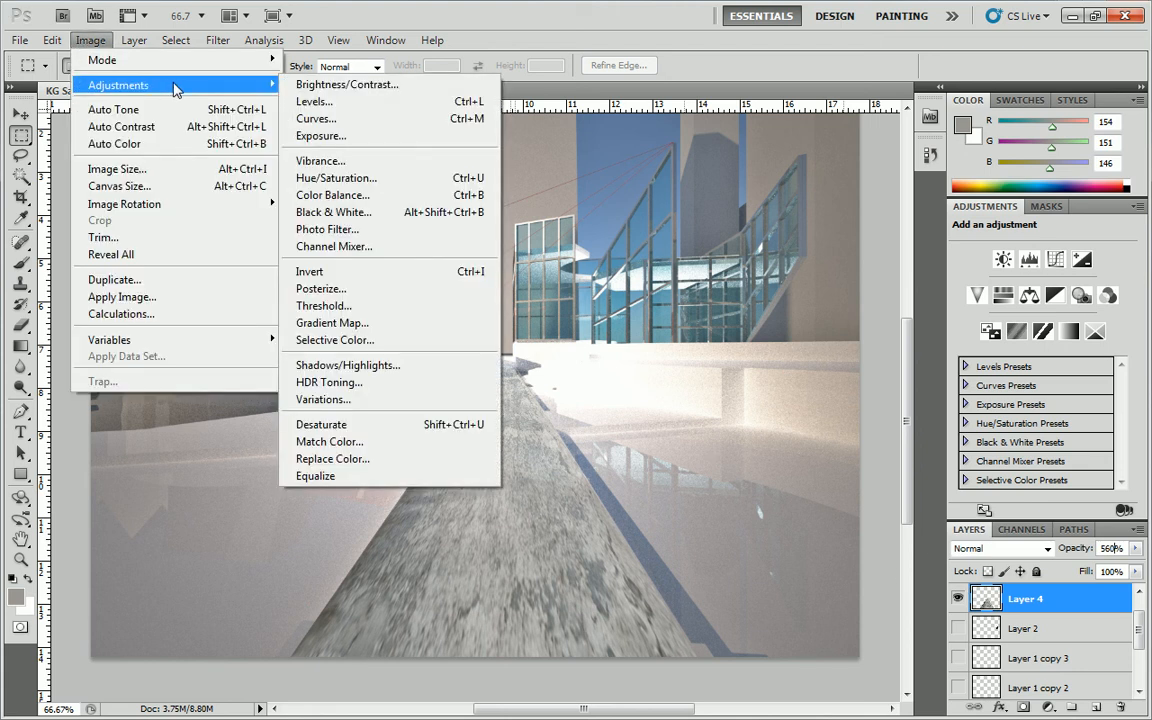
click(366, 179)
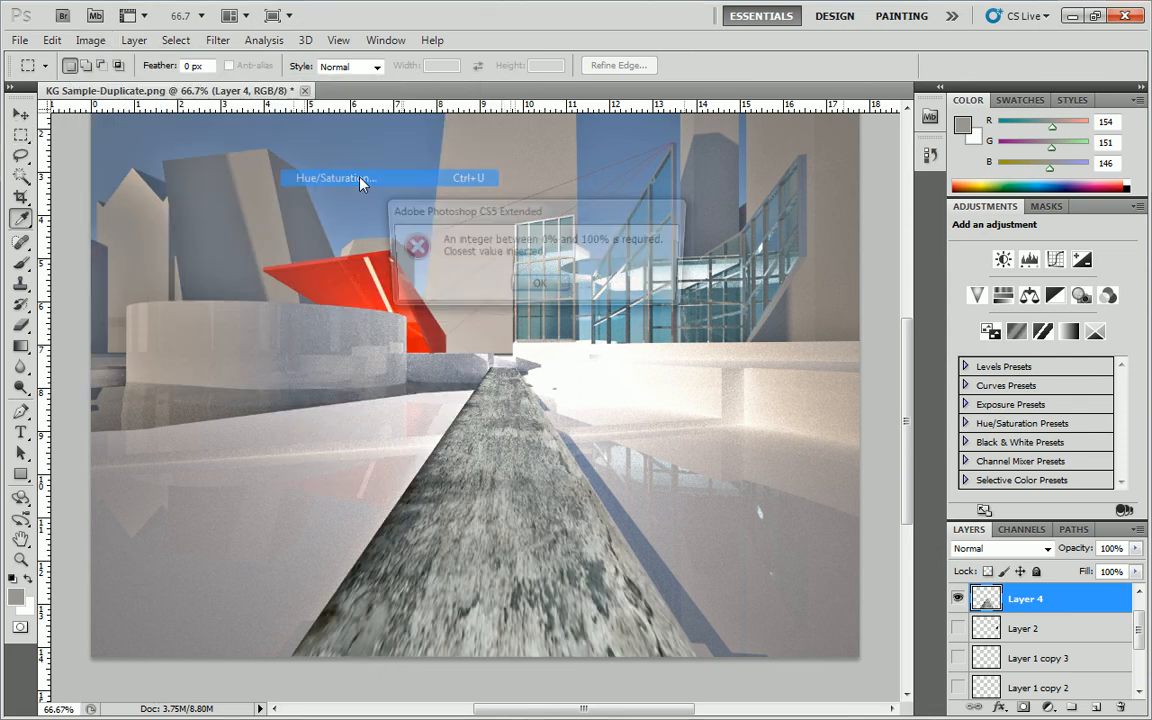
click(520, 286)
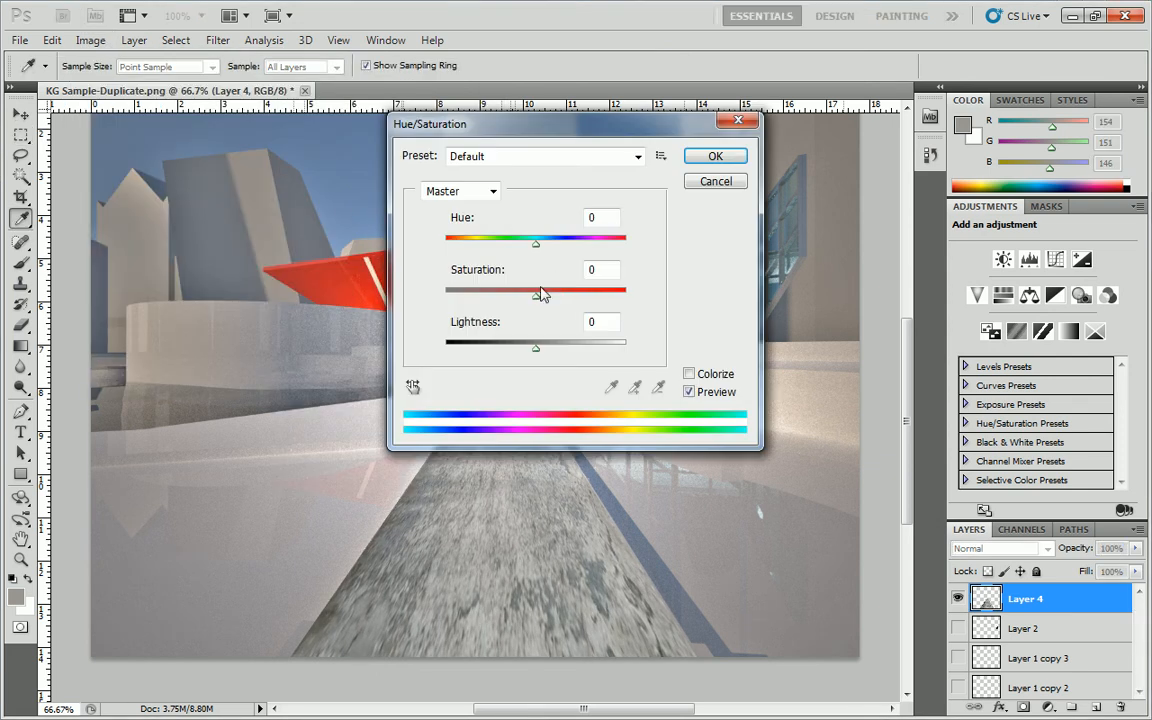
drag(610, 134, 824, 132)
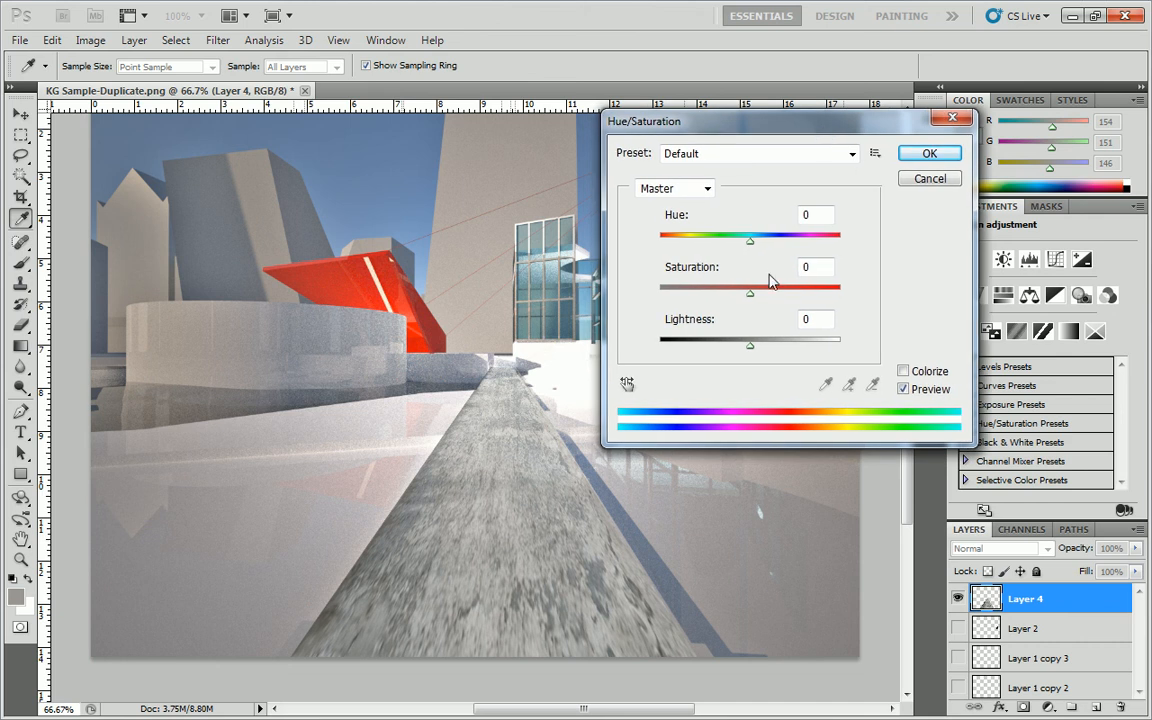
click(903, 371)
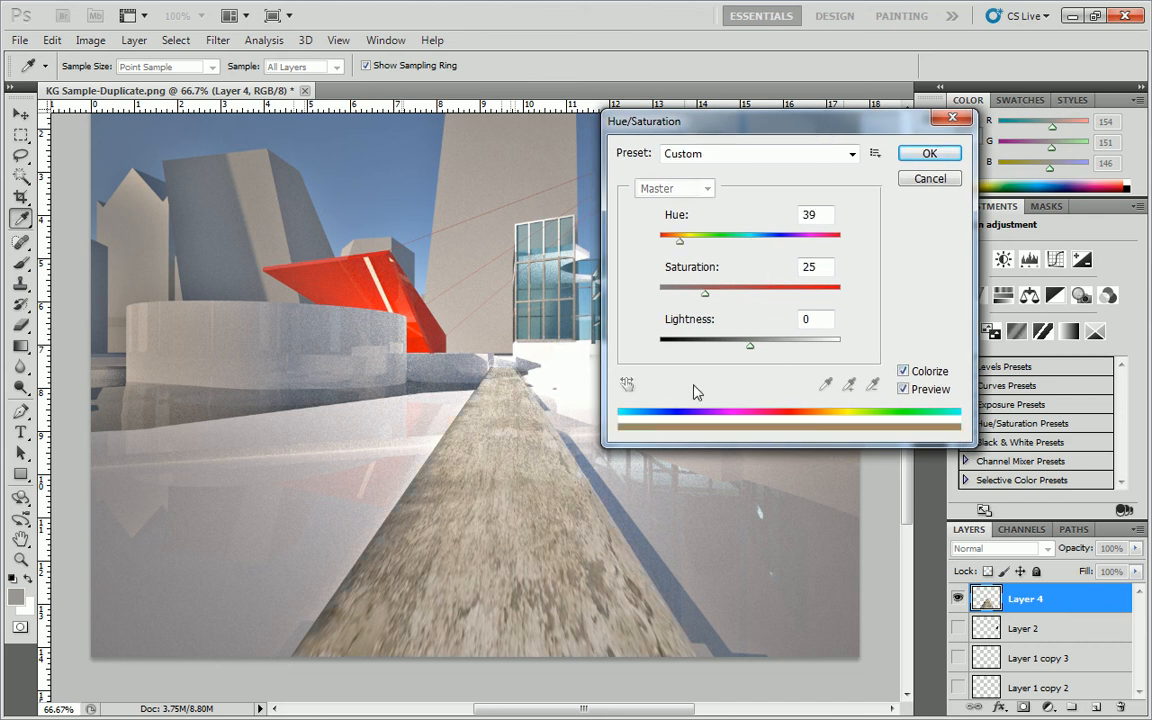
mouse_move(715, 293)
mouse_down()
mouse_move(913, 296)
mouse_move(635, 301)
mouse_move(712, 306)
mouse_move(708, 296)
mouse_up()
drag(680, 242, 663, 249)
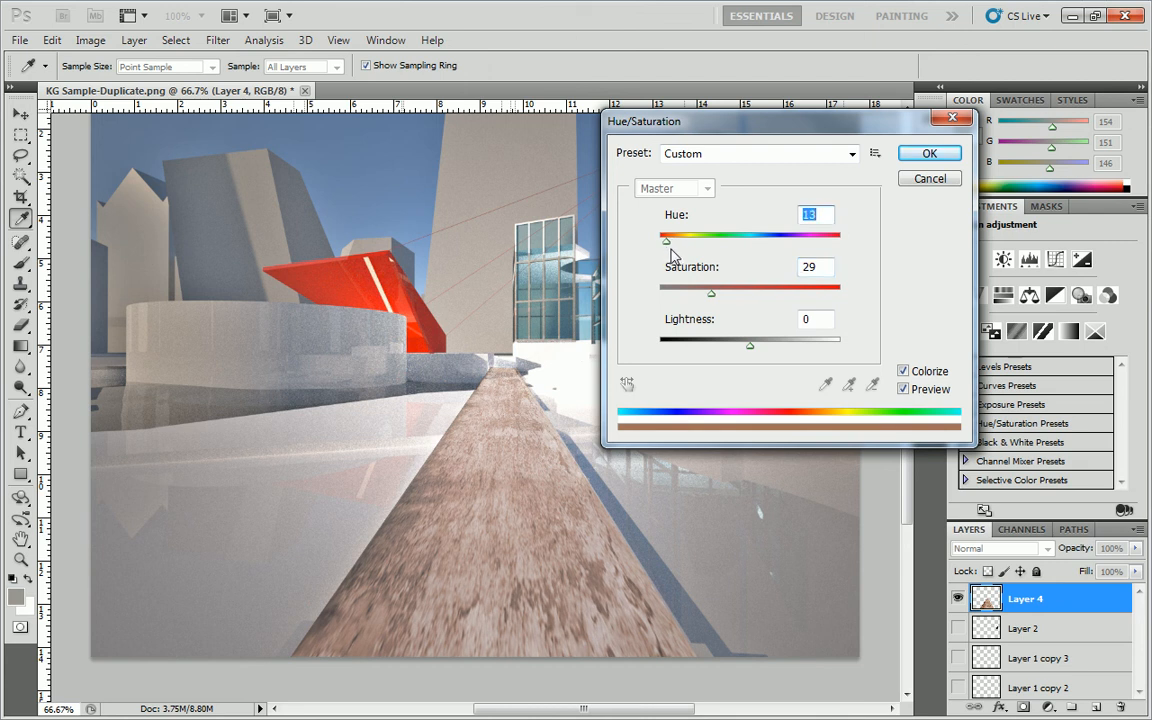
click(929, 154)
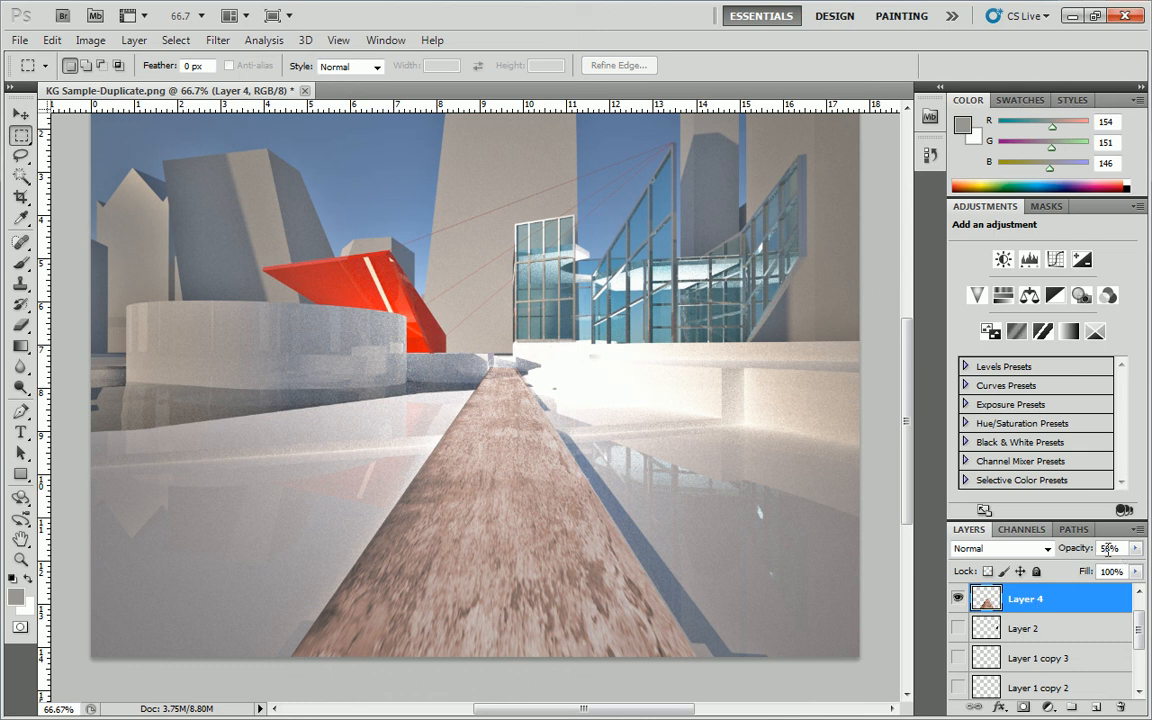
Step: Lower the walkway texture layer's opacity to 25% and colorize it with hue 0 and saturation 25 in Hue/Saturation
drag(1111, 549, 1049, 548)
text(25)
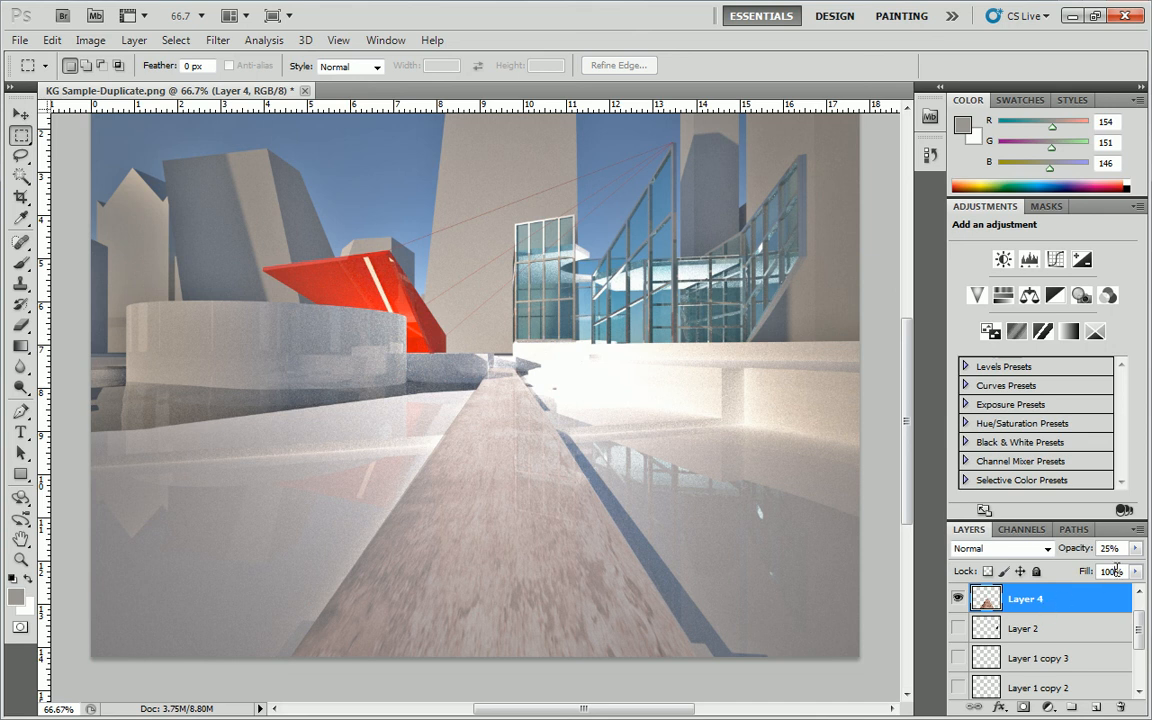
click(91, 40)
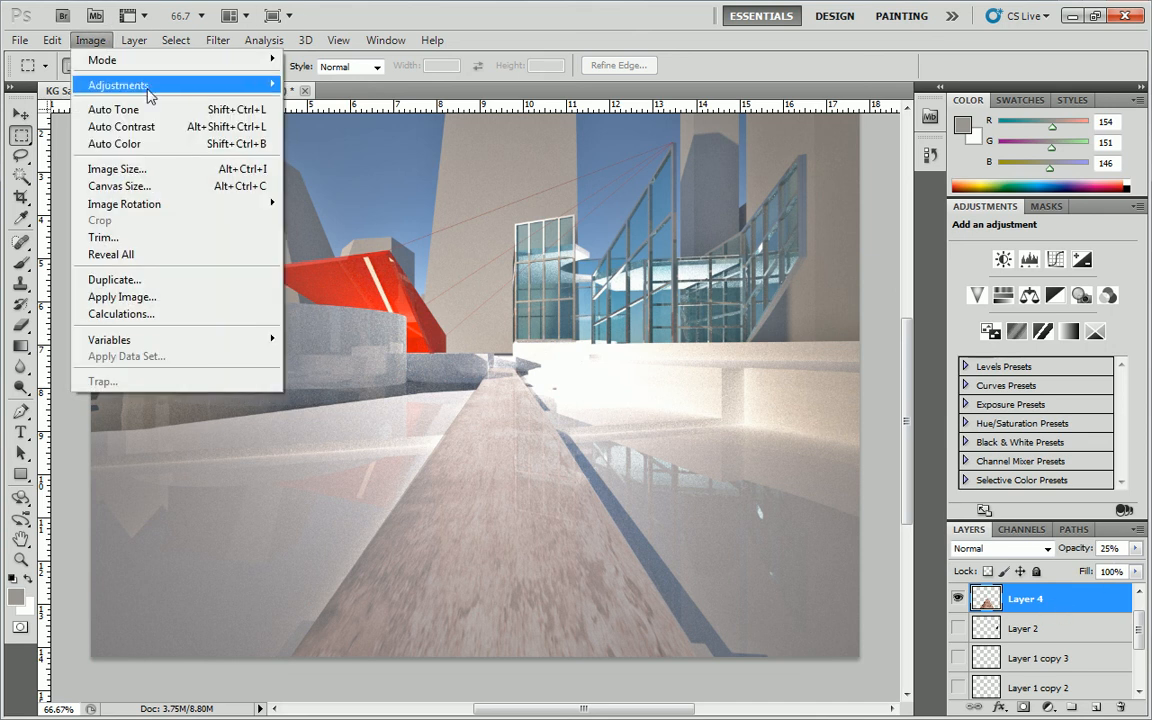
mouse_move(147, 85)
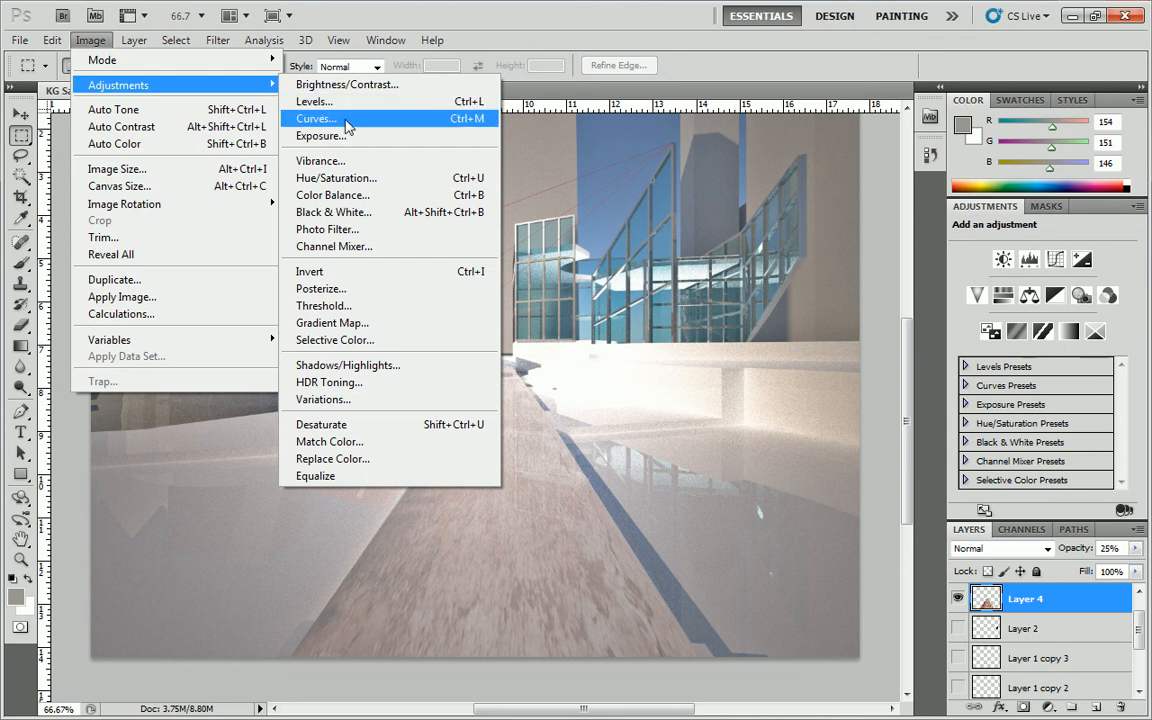
click(310, 177)
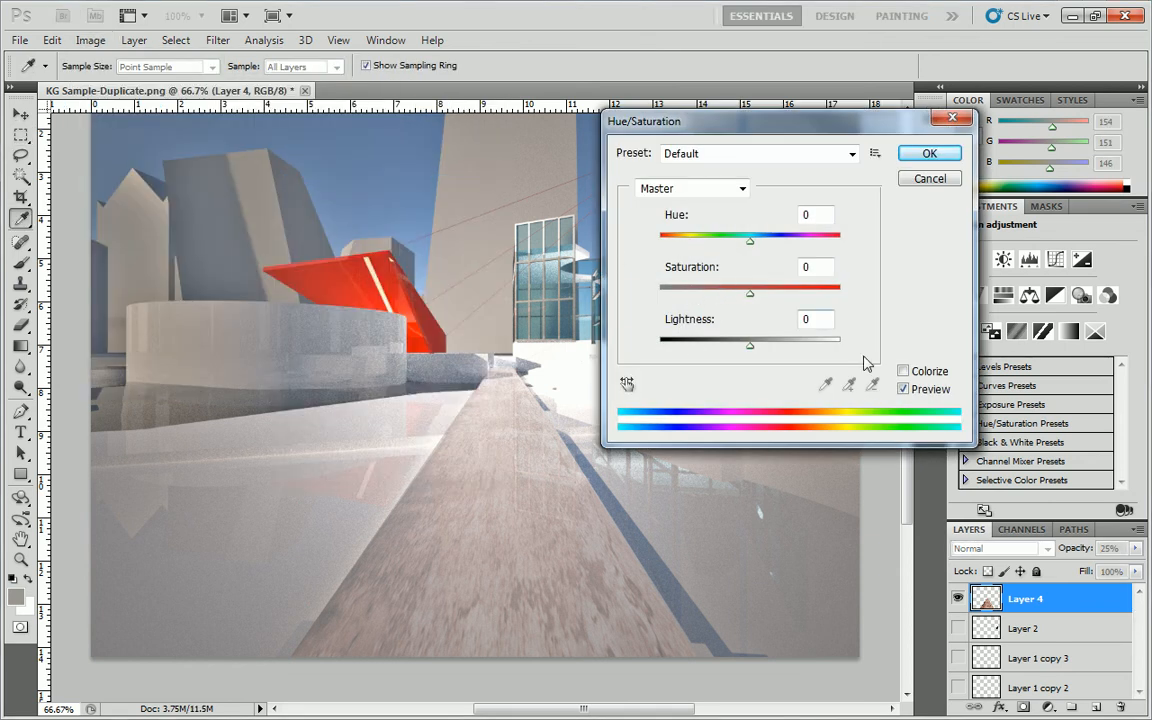
click(903, 371)
drag(676, 240, 562, 238)
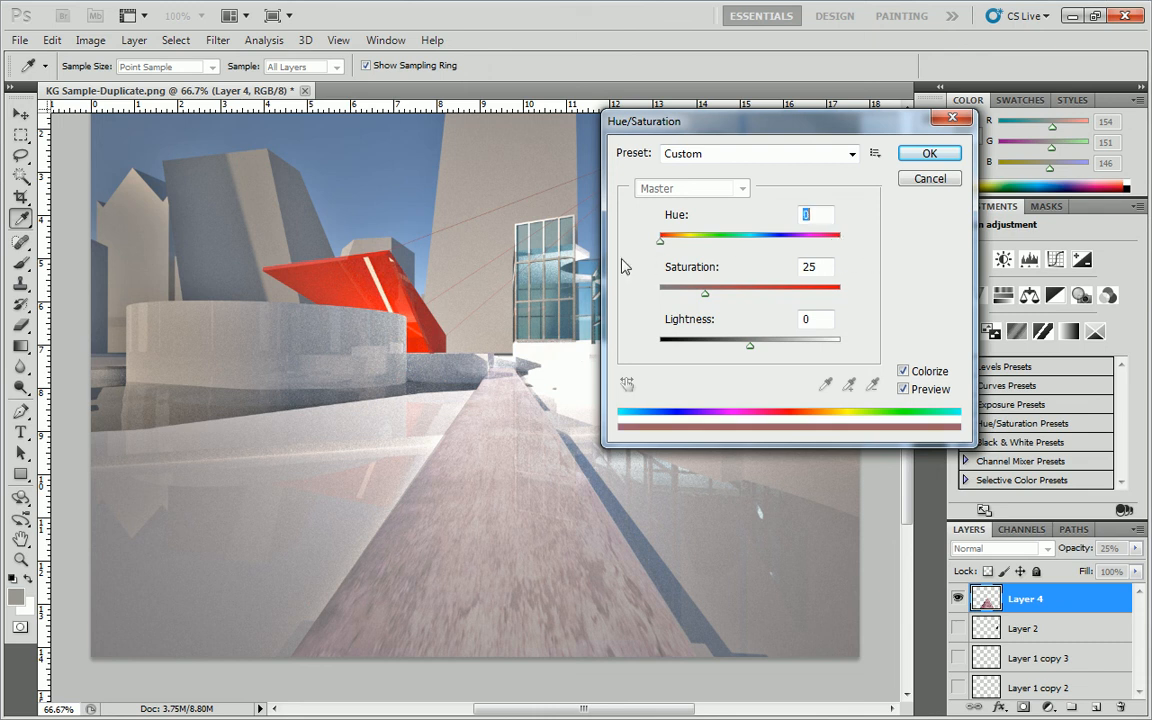
click(930, 157)
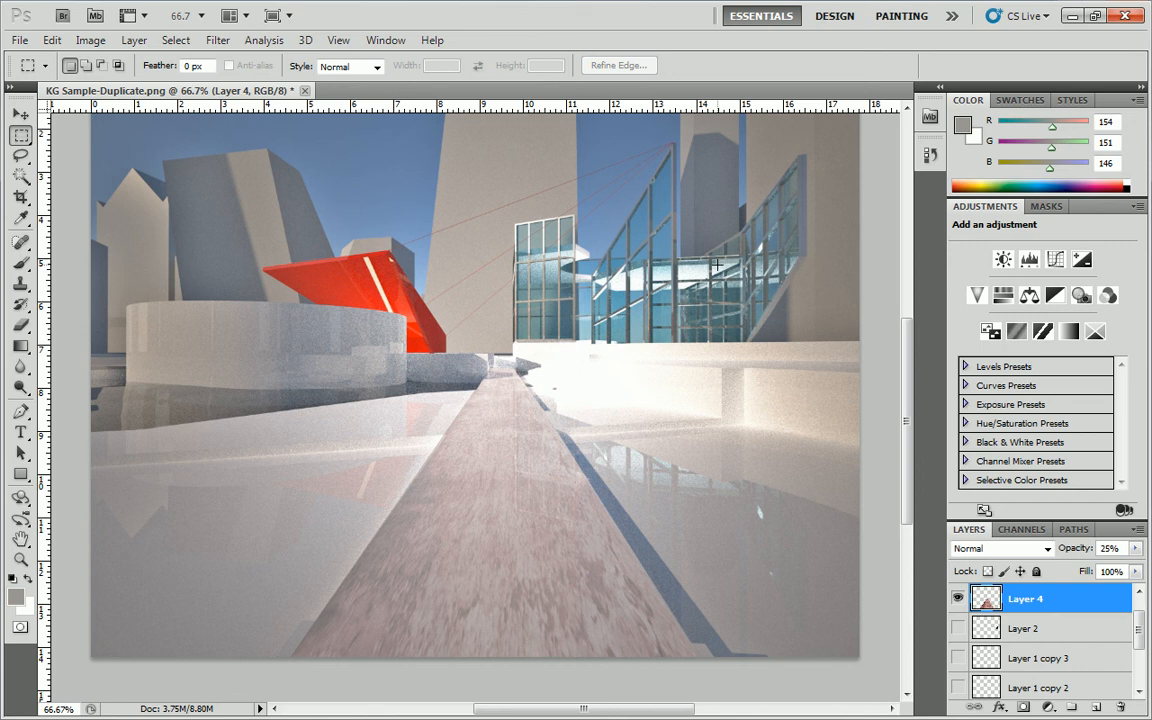
Step: Make the two seated silhouettes and the walking man visible again by showing Layer 2, Layer 3 and Layer 1
click(958, 628)
click(958, 656)
scroll(1075, 615, down, 2)
scroll(1003, 622, up, 2)
click(958, 657)
scroll(958, 630, up, 1)
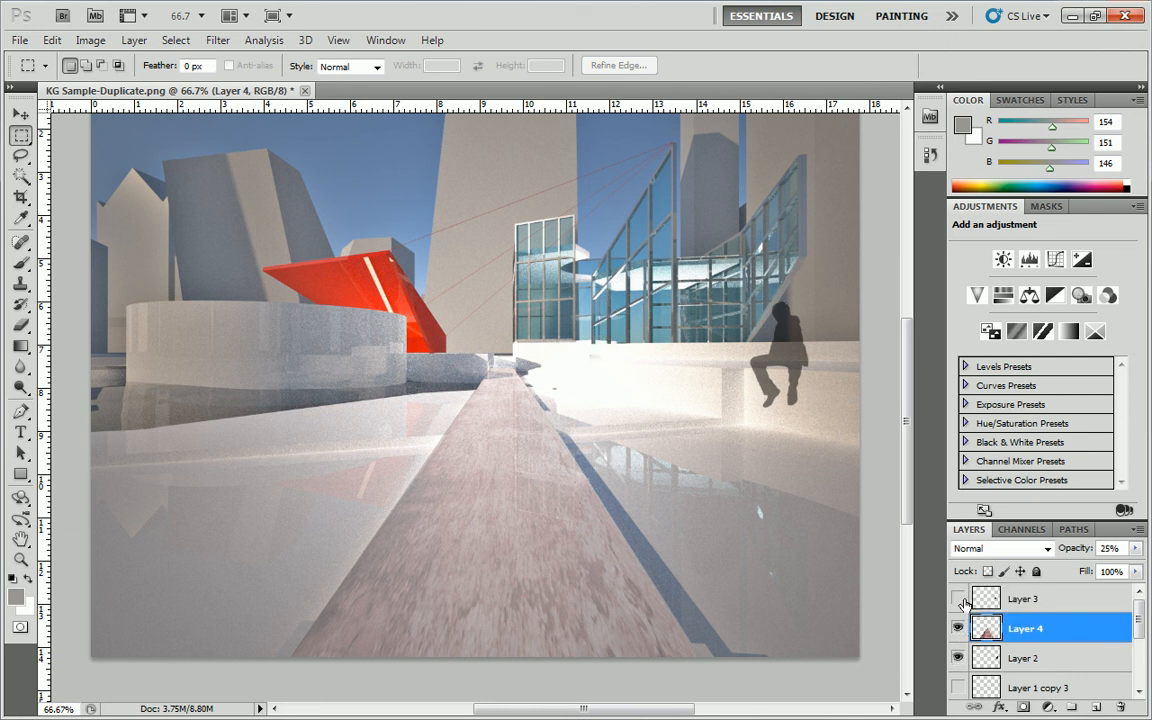
click(958, 598)
scroll(1010, 632, down, 2)
click(958, 658)
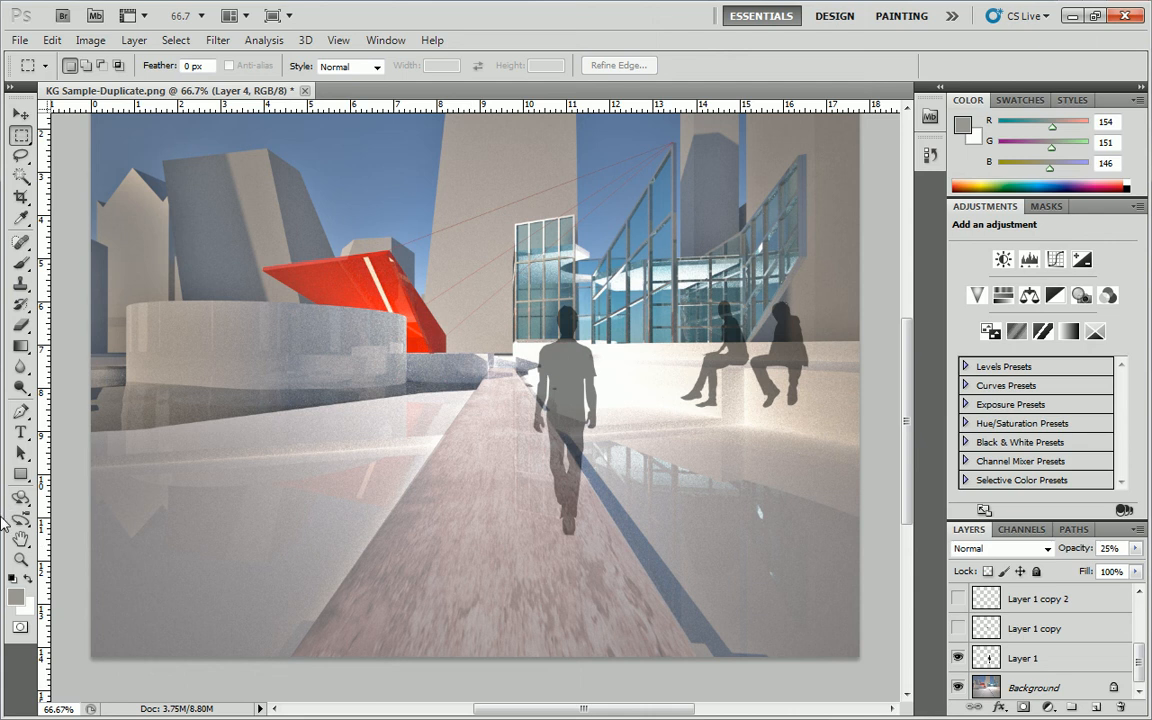
Step: Select the rendering's image area, copy it merged and paste it into KG Sample.ai in Illustrator
key(z)
alt+click(605, 295)
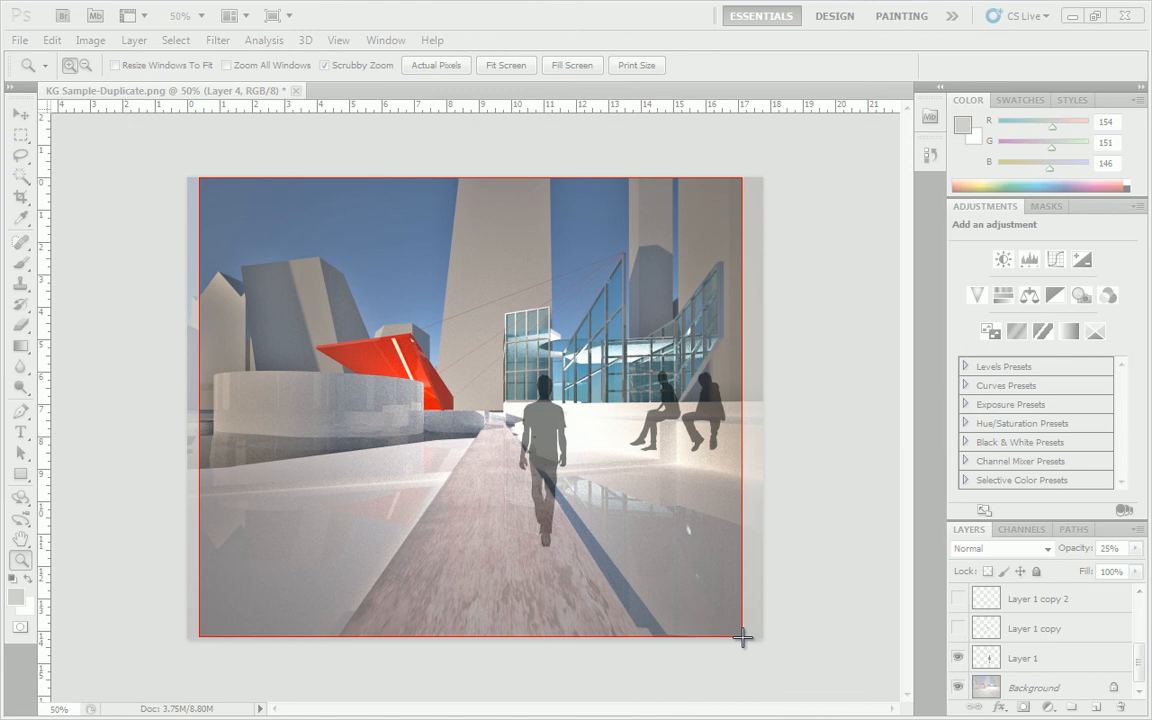
drag(745, 636, 746, 636)
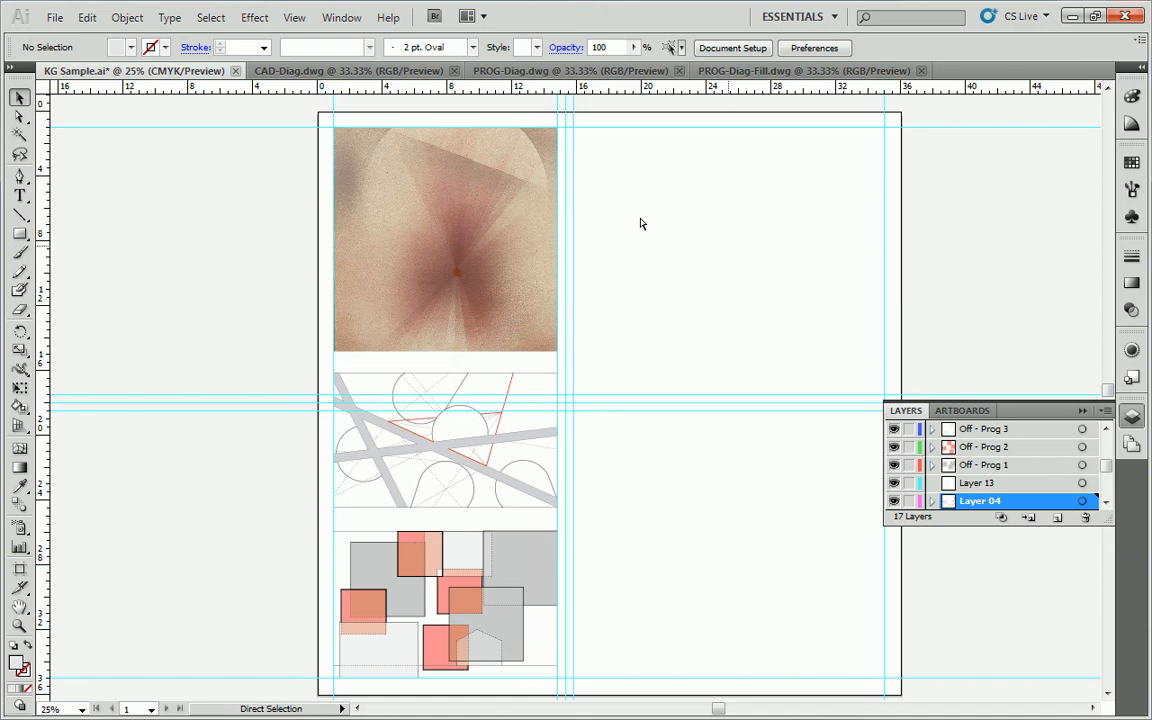
key(ctrl+v)
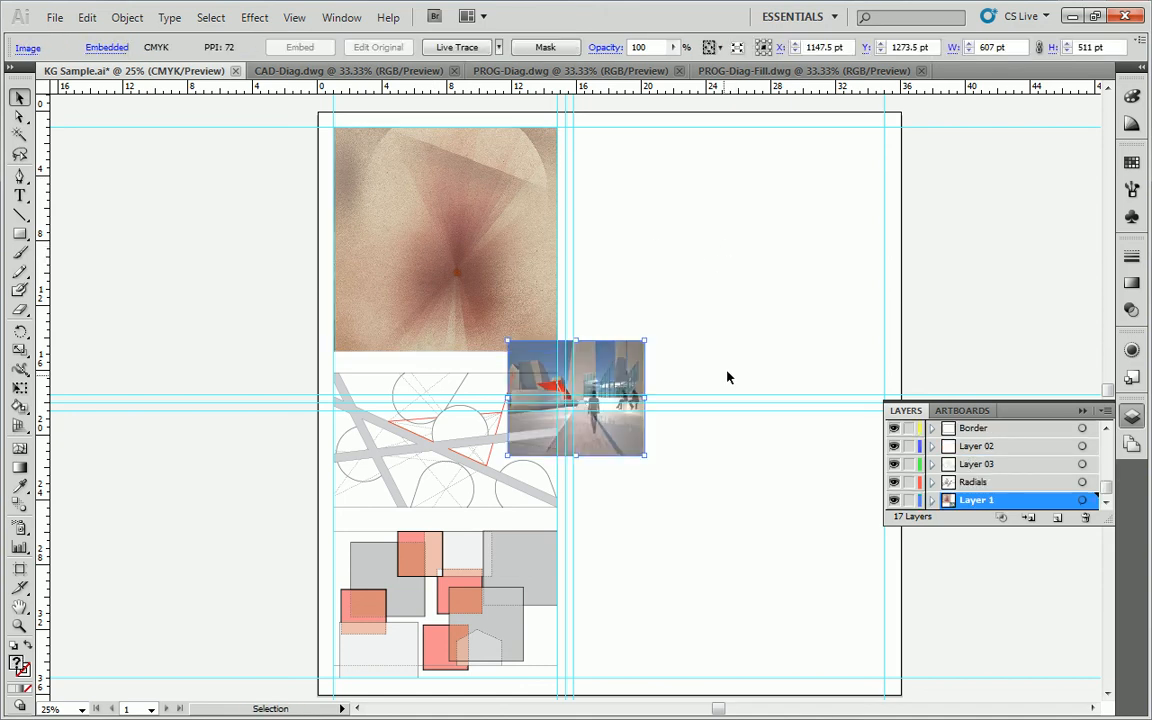
Step: Align the pasted rendering with the page's upper-right margin guides and scale it proportionally to about 1382 × 1163 pt, up to the column guide
drag(598, 383, 838, 170)
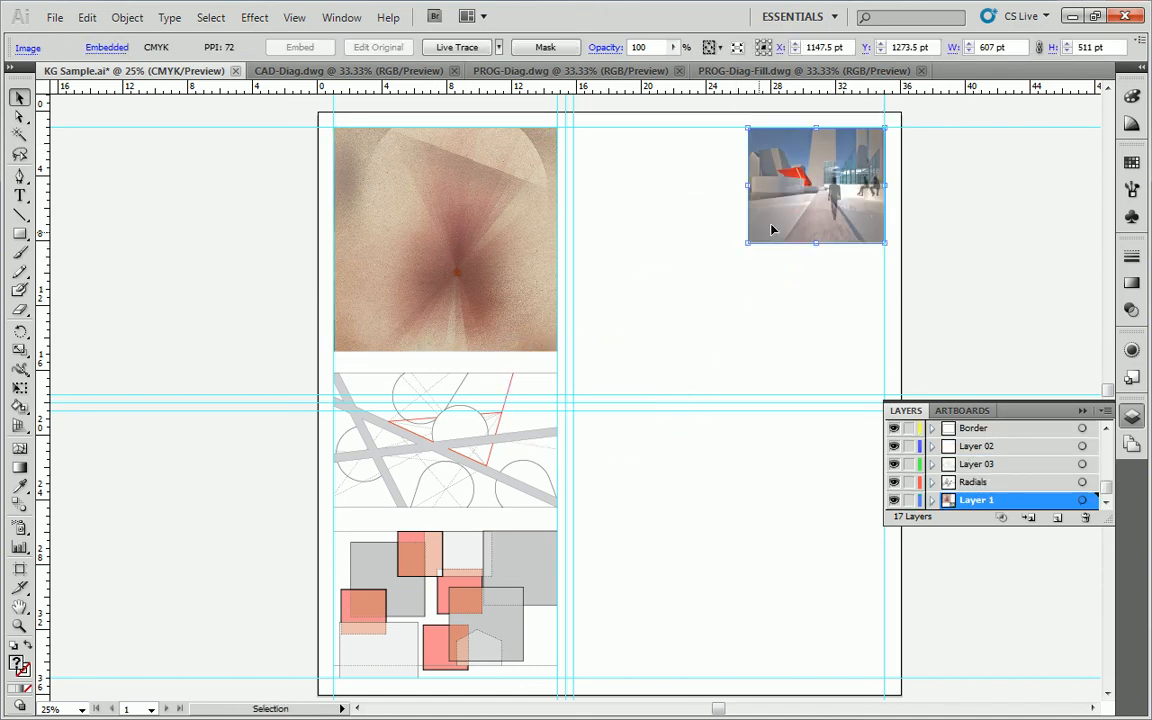
drag(750, 243, 573, 390)
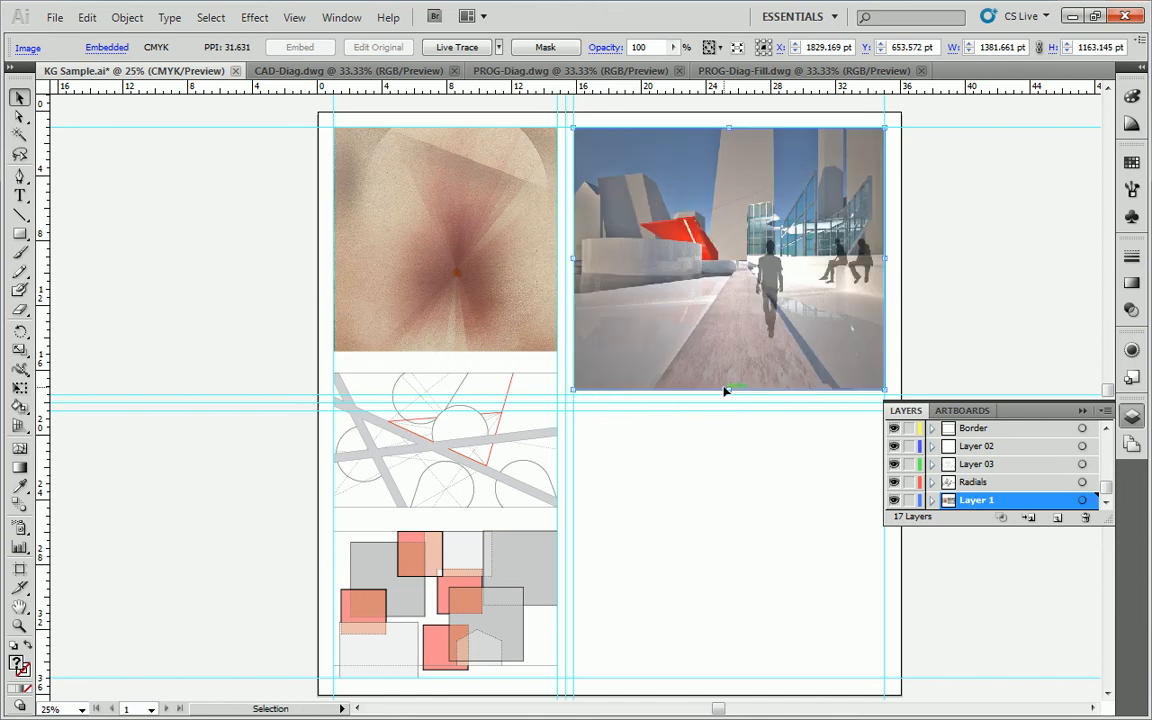
click(728, 435)
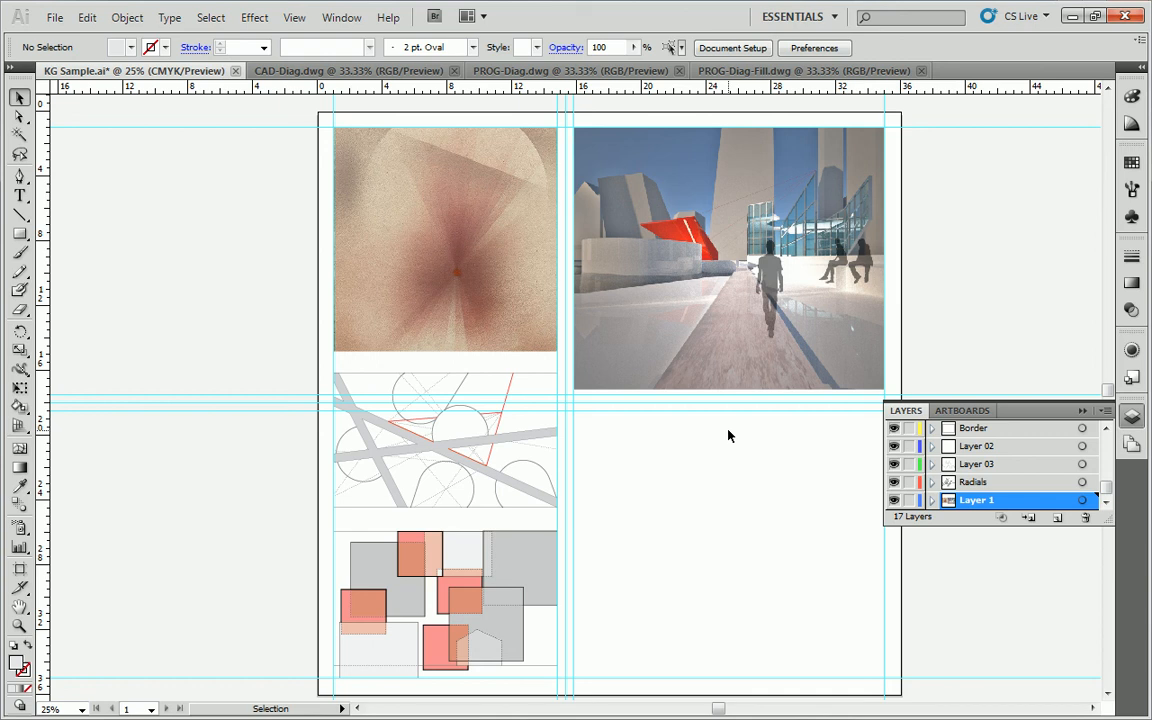
Step: Try shortening the radial diagram image from its lower edge without keeping its proportions, and undo the change
click(465, 268)
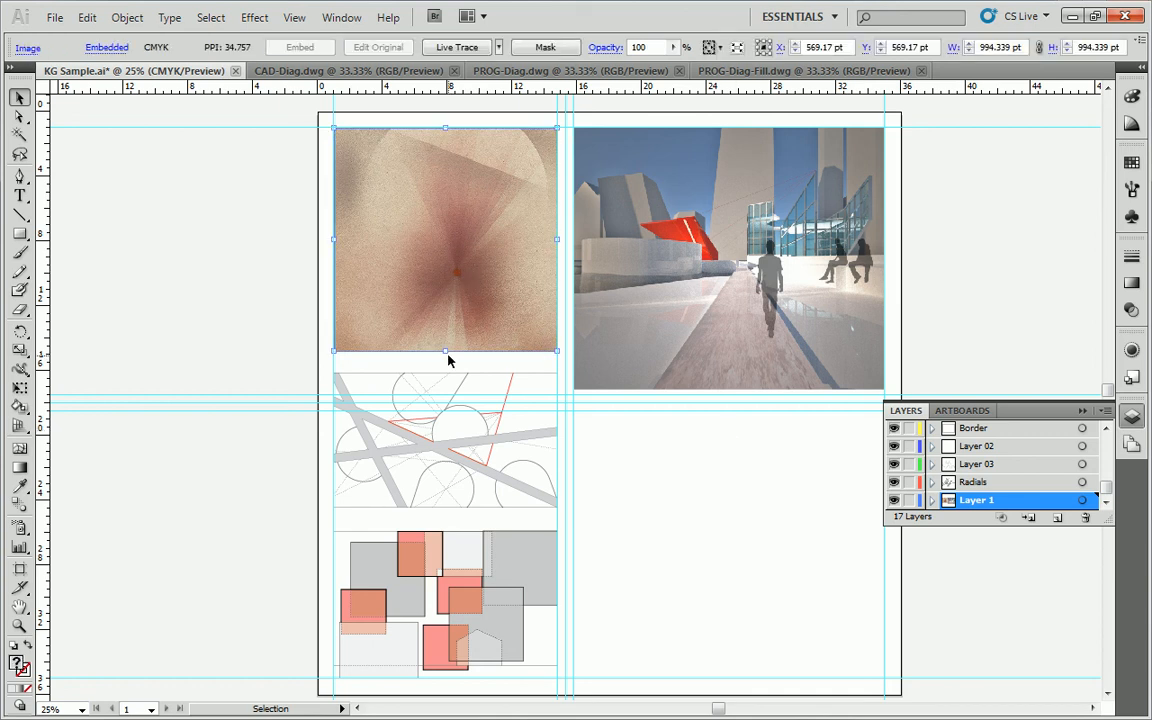
drag(447, 351, 447, 325)
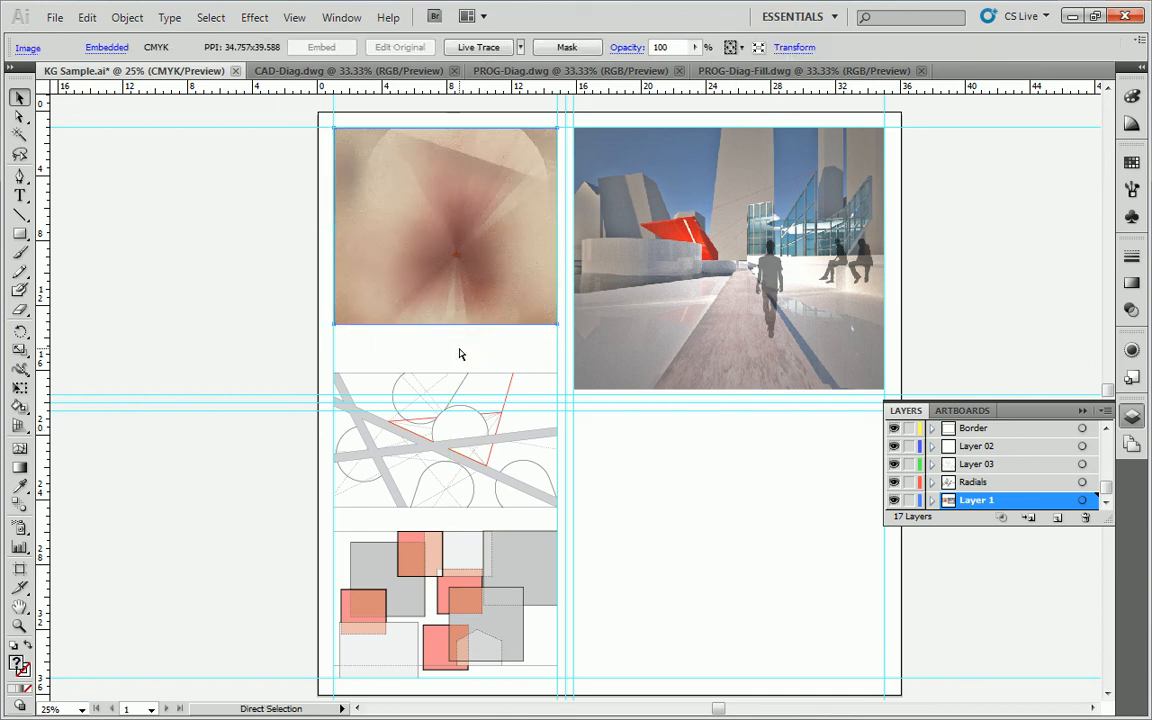
key(ctrl+z)
click(319, 369)
drag(304, 366, 562, 515)
click(634, 392)
click(666, 460)
Step: Try stretching the rendering vertically past the horizontal guides, undo the distortion and deselect the image
drag(694, 331, 695, 378)
drag(729, 173, 730, 130)
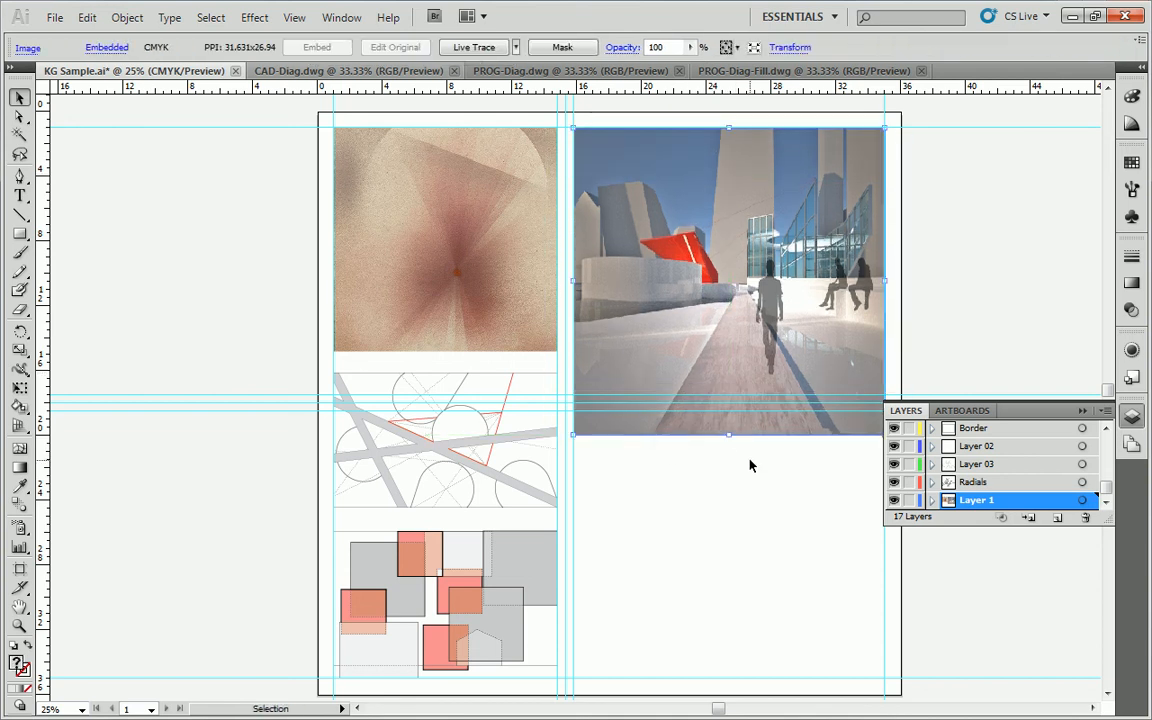
click(760, 489)
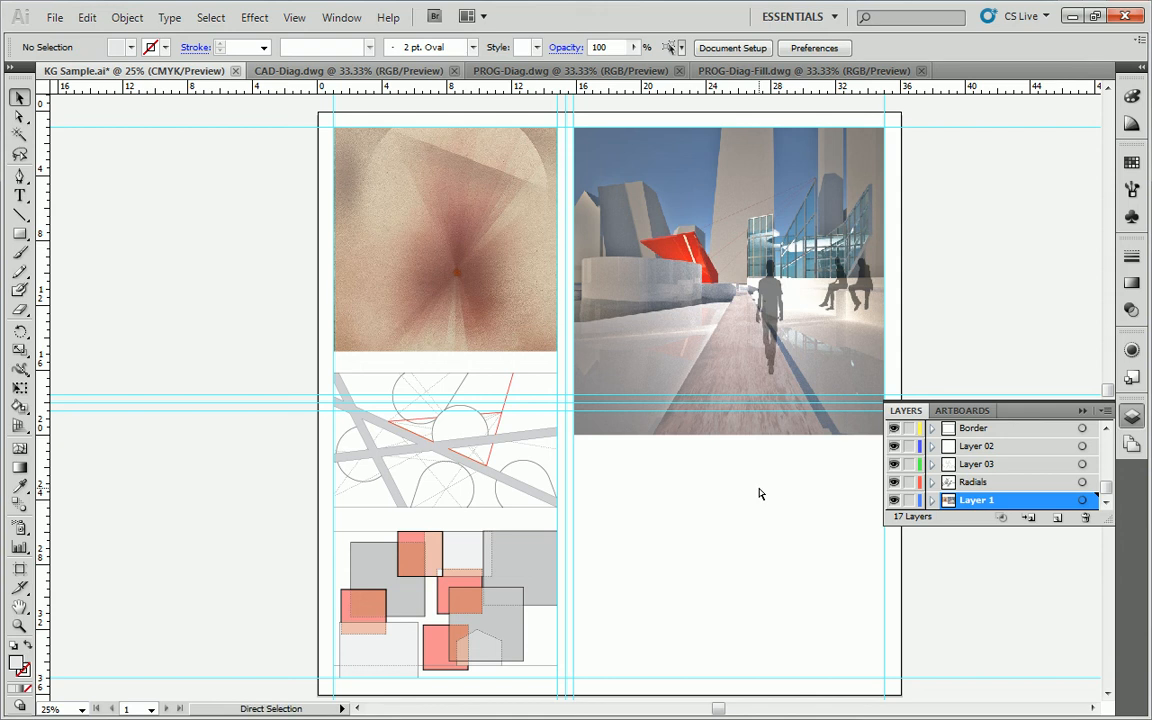
key(ctrl+z)
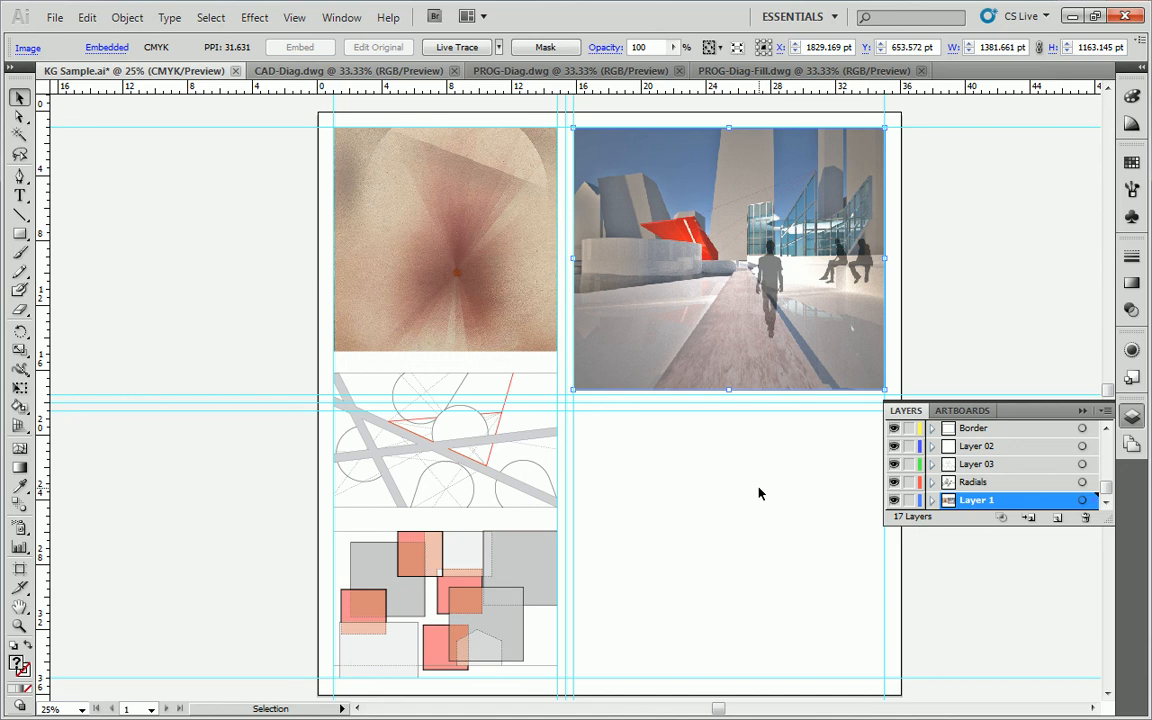
click(754, 491)
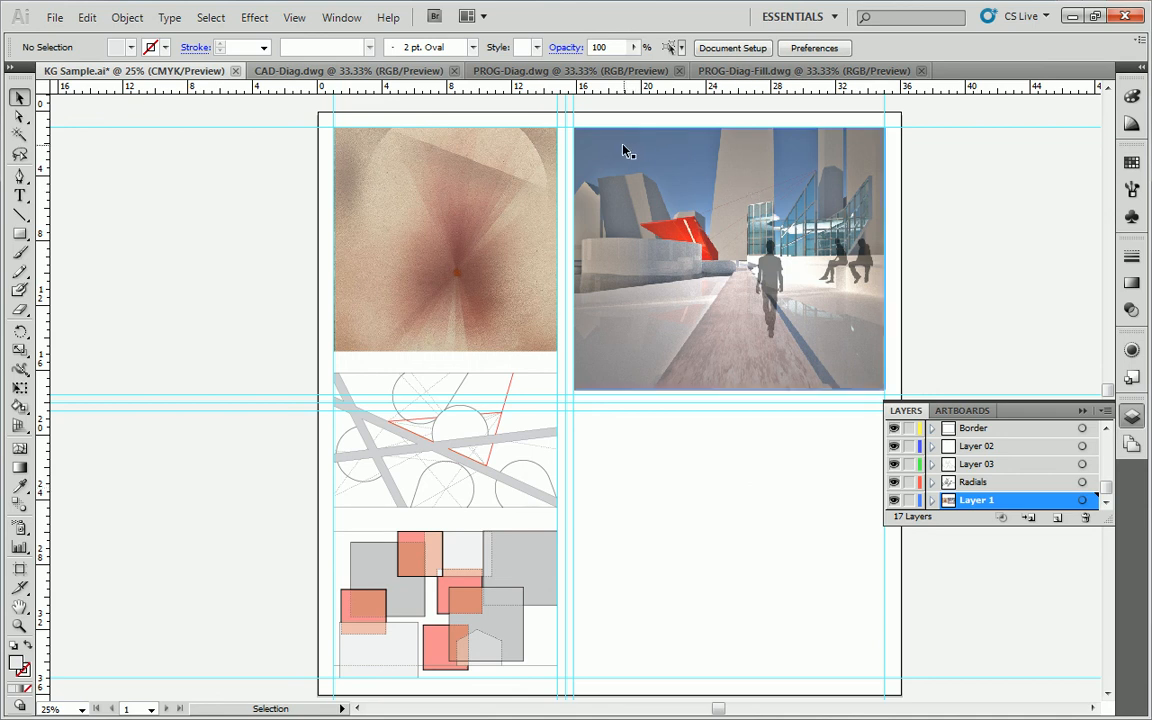
Step: Add a text area reading "INSERT STUDIO SCALE RENDER HERE" in the empty space below the rendering and set its font size to 72 pt
click(19, 195)
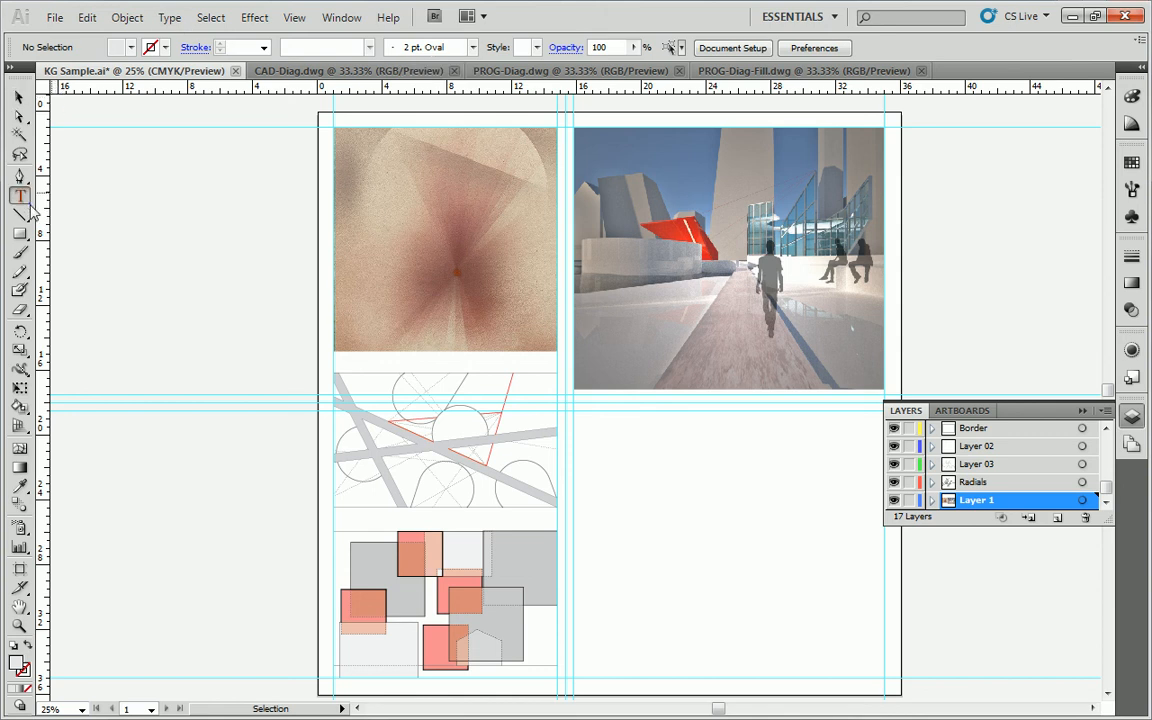
drag(654, 538, 830, 560)
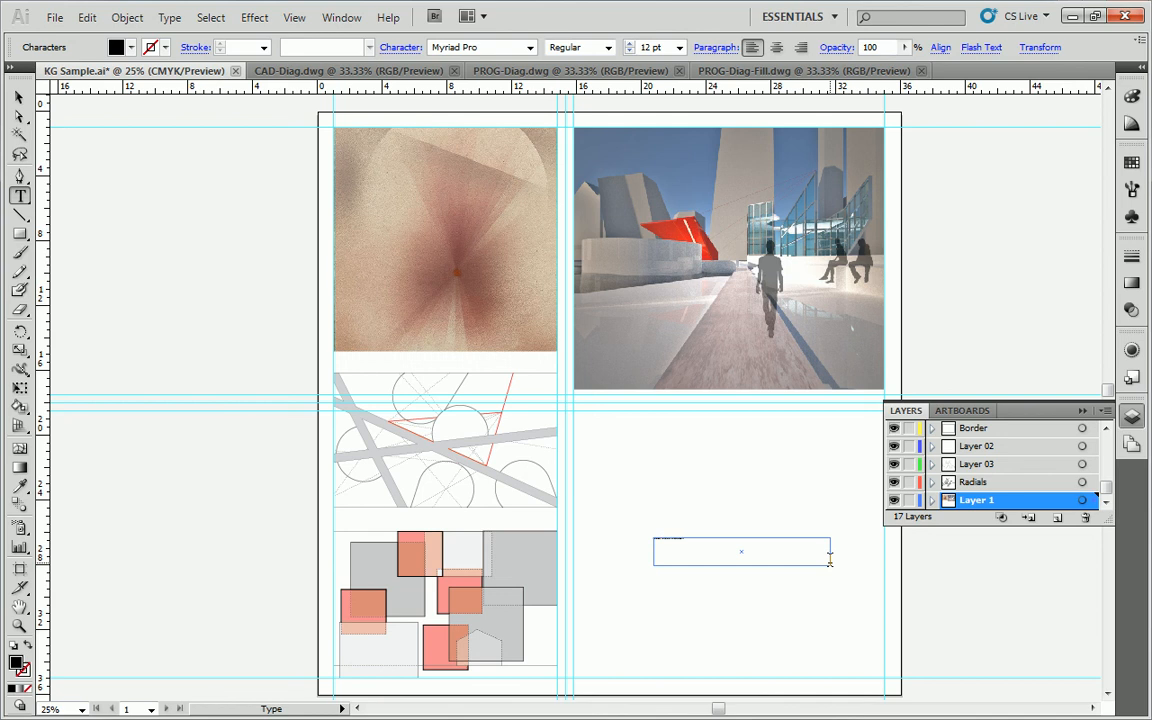
drag(741, 548, 583, 539)
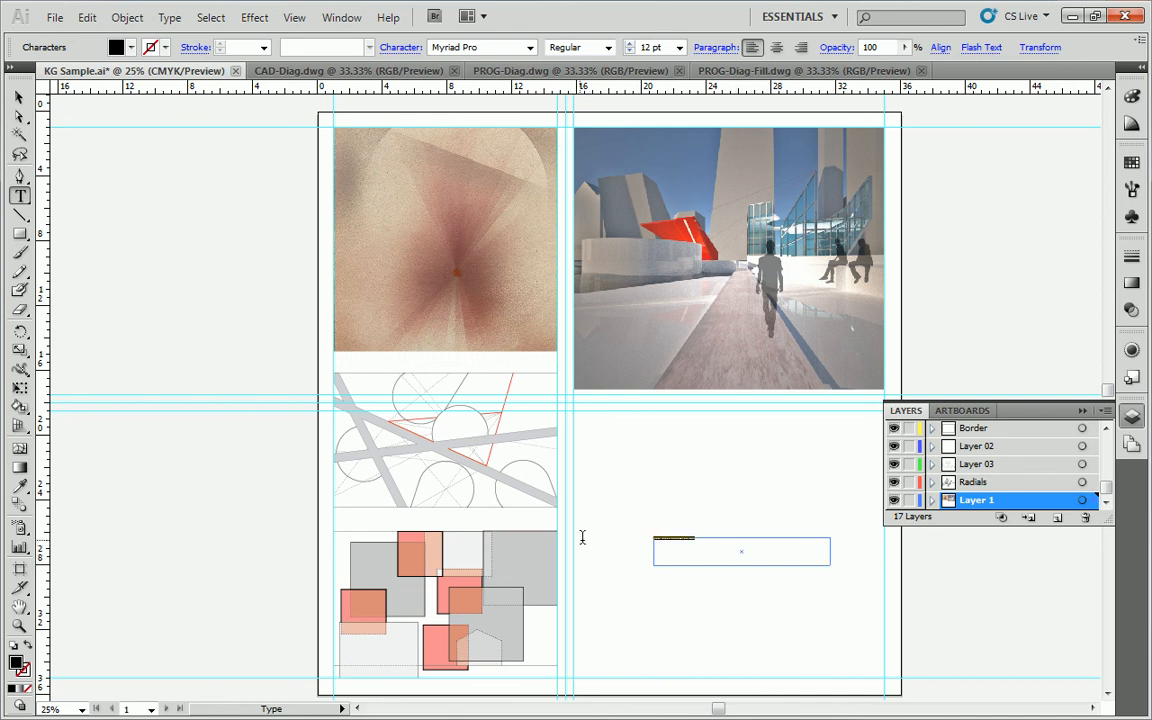
click(679, 47)
click(655, 275)
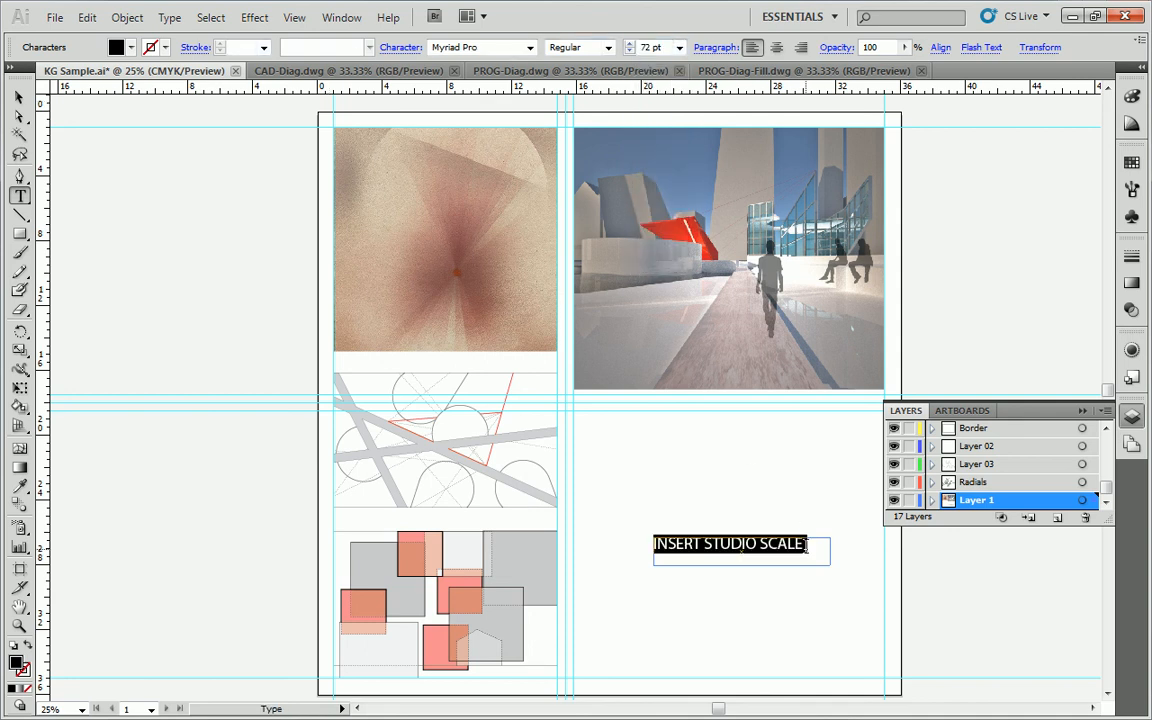
Step: Extend the text frame's lower edge so the second line "RENDER HERE" fits, and deselect it
click(787, 545)
click(19, 97)
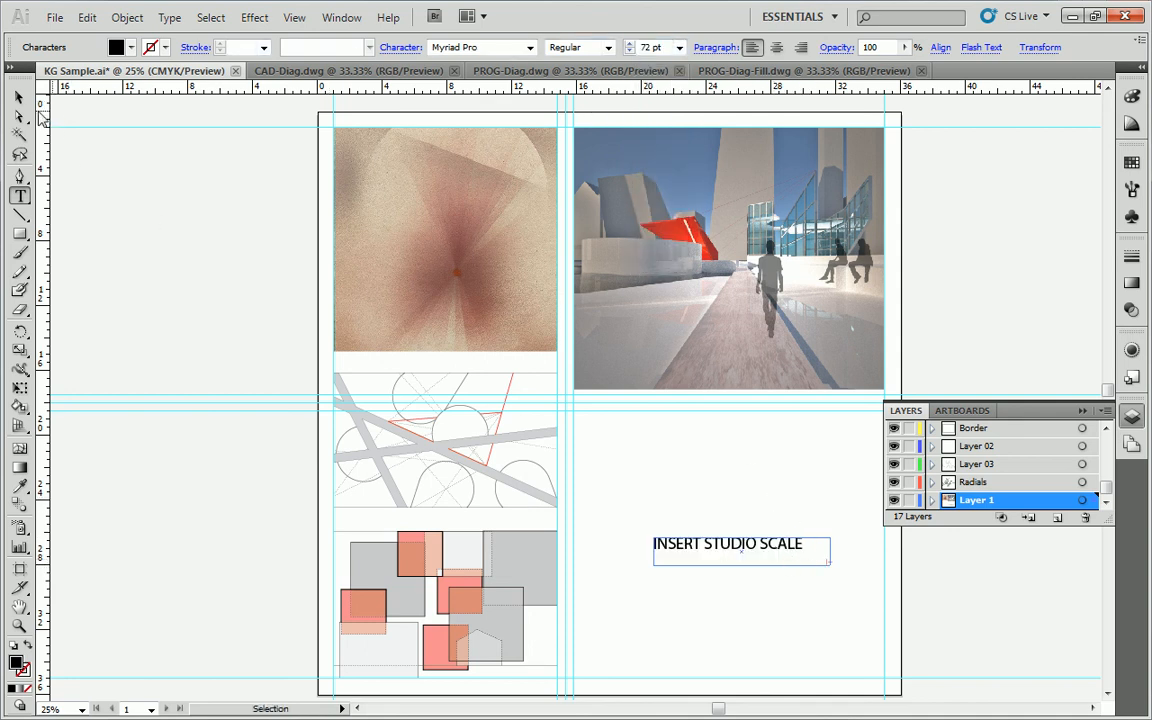
drag(741, 564, 741, 569)
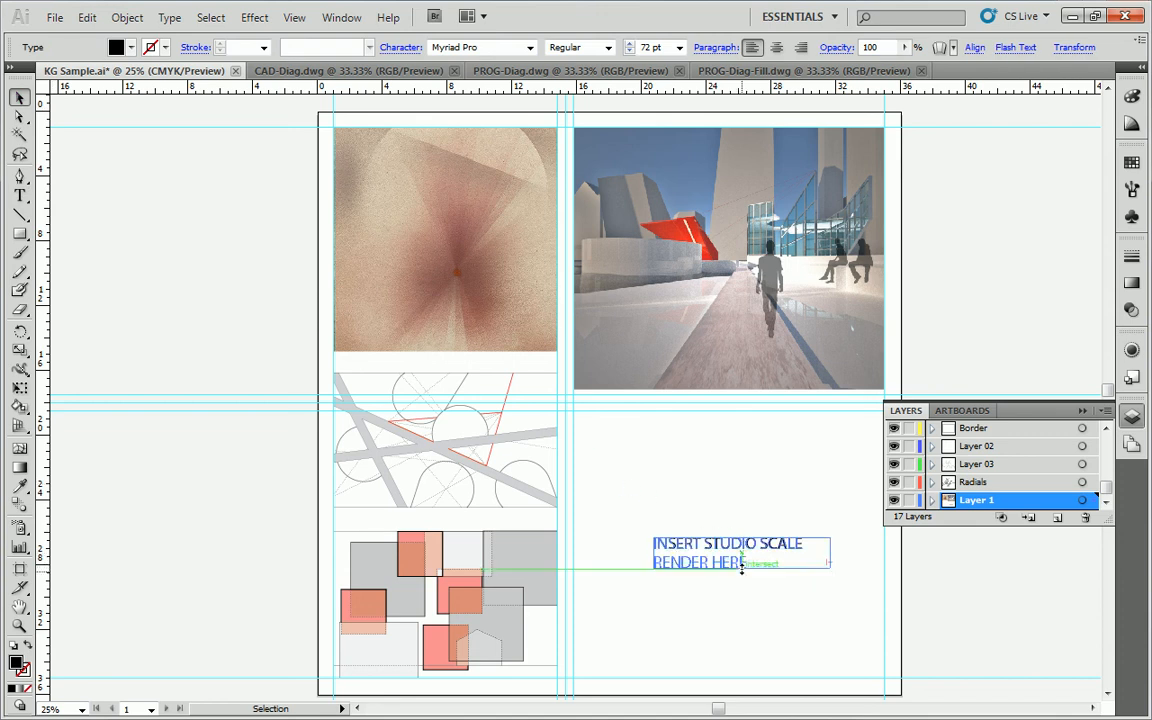
click(729, 486)
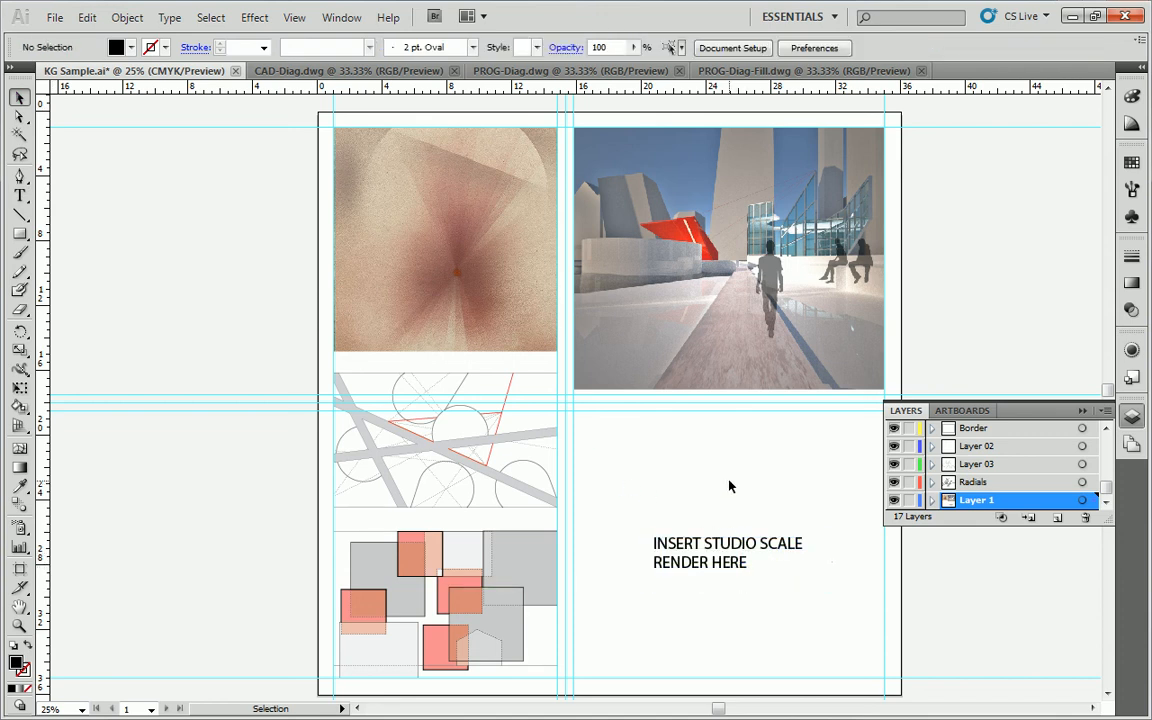